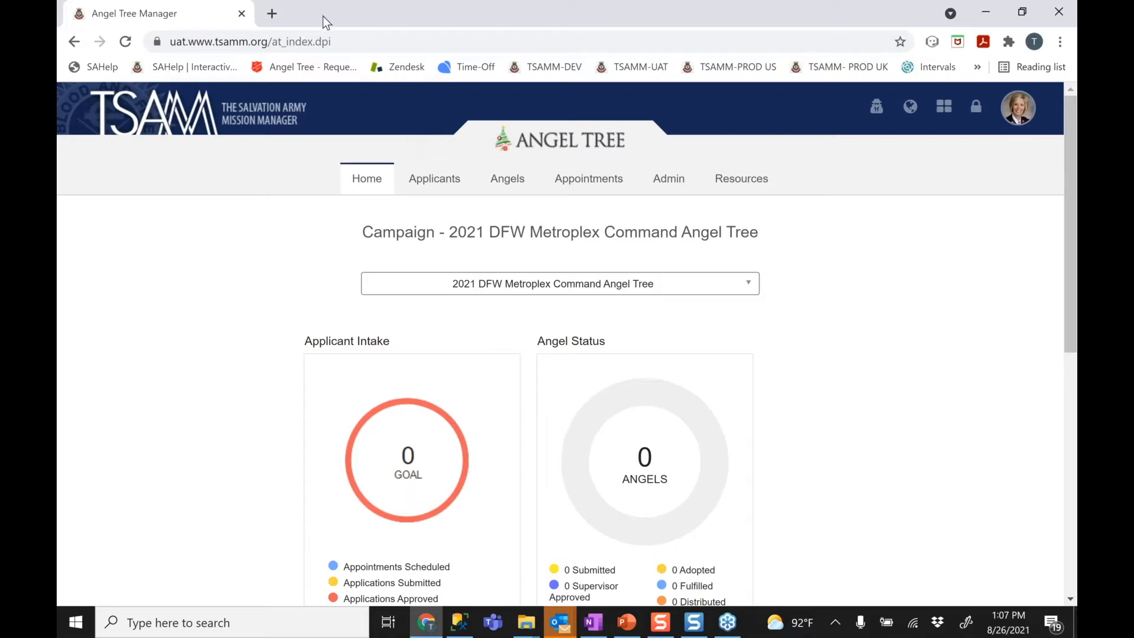
In a new Chrome tab, go to the Angel Tree application site at uat.saangeltree.org
click(272, 13)
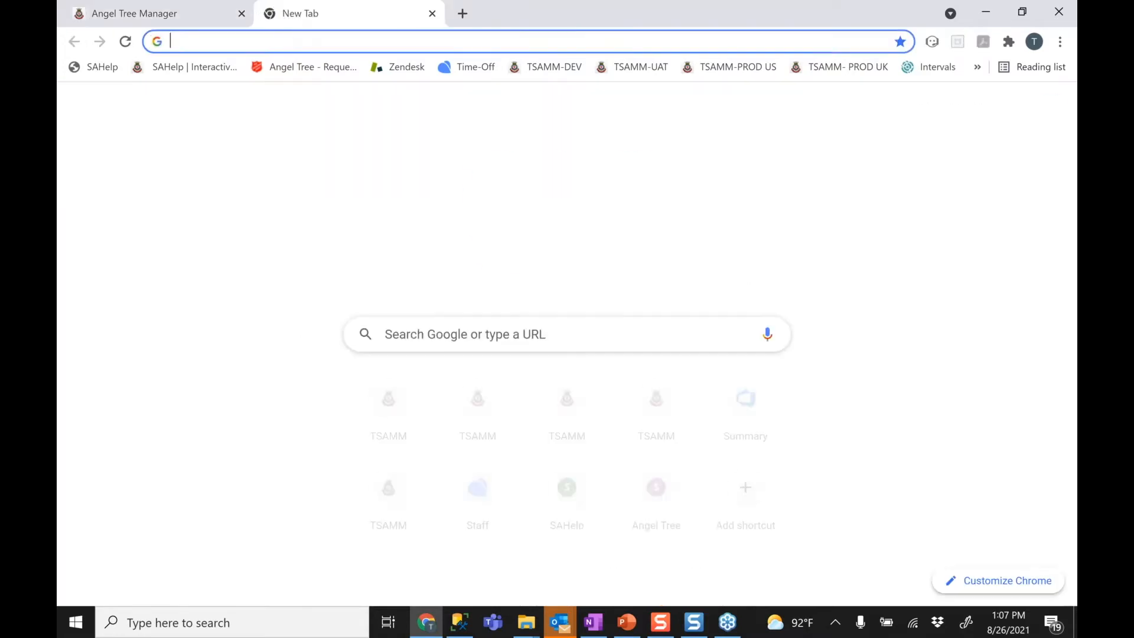
text(uat.saangeltree.org)
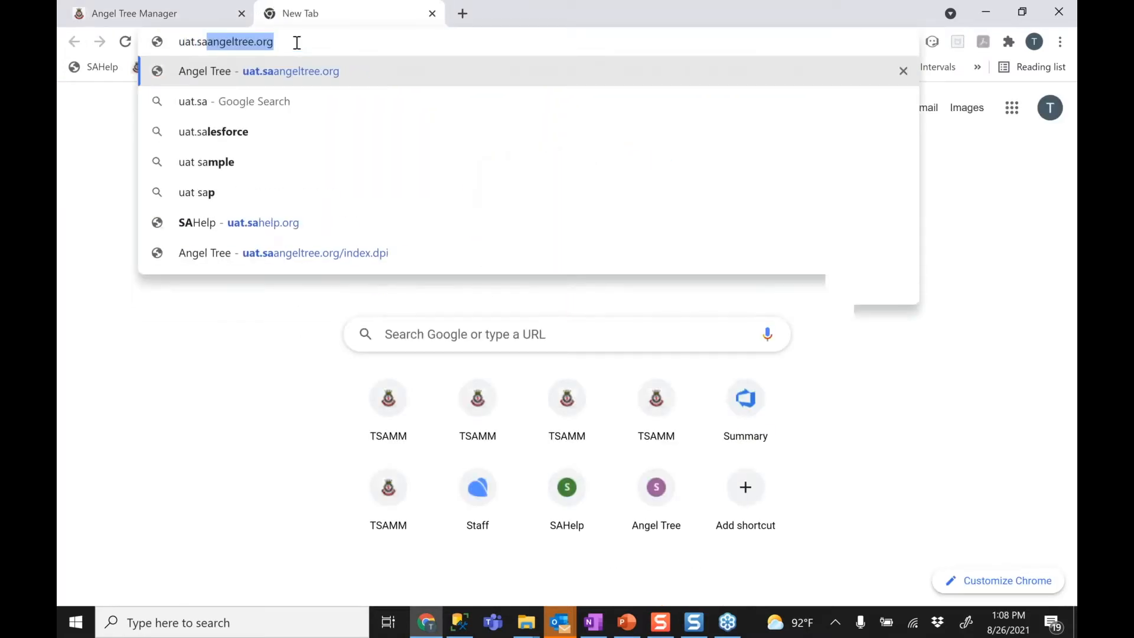
key(Return)
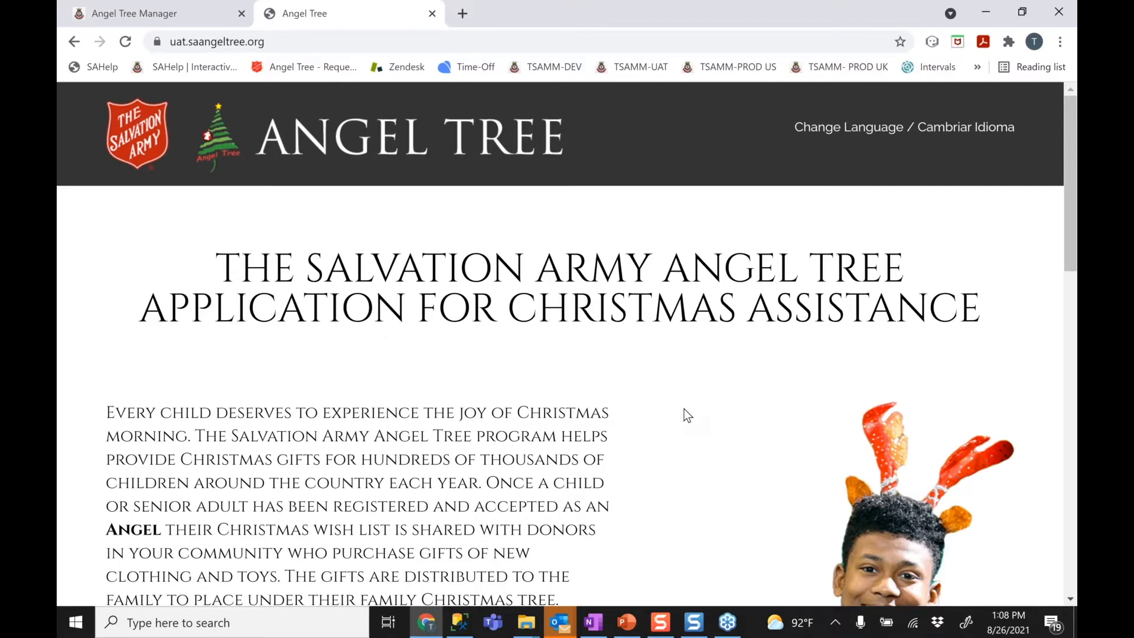
Answer No to the invitation code question and check eligibility for the applicant's ZIP code
scroll(684, 408, down, 2)
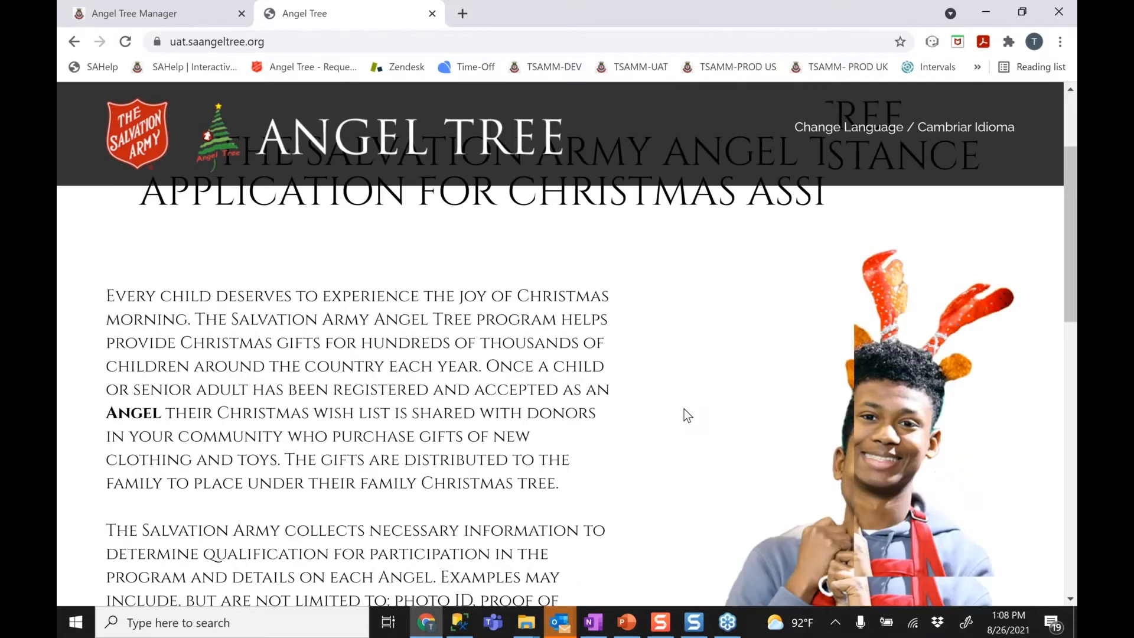
scroll(684, 409, down, 15)
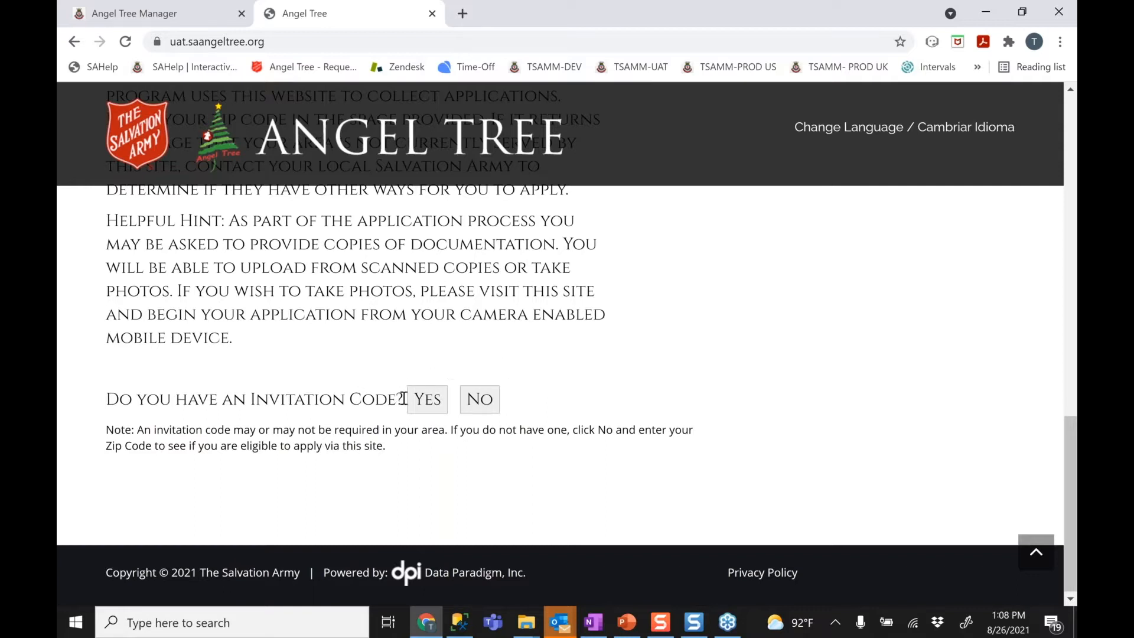
click(483, 401)
click(529, 481)
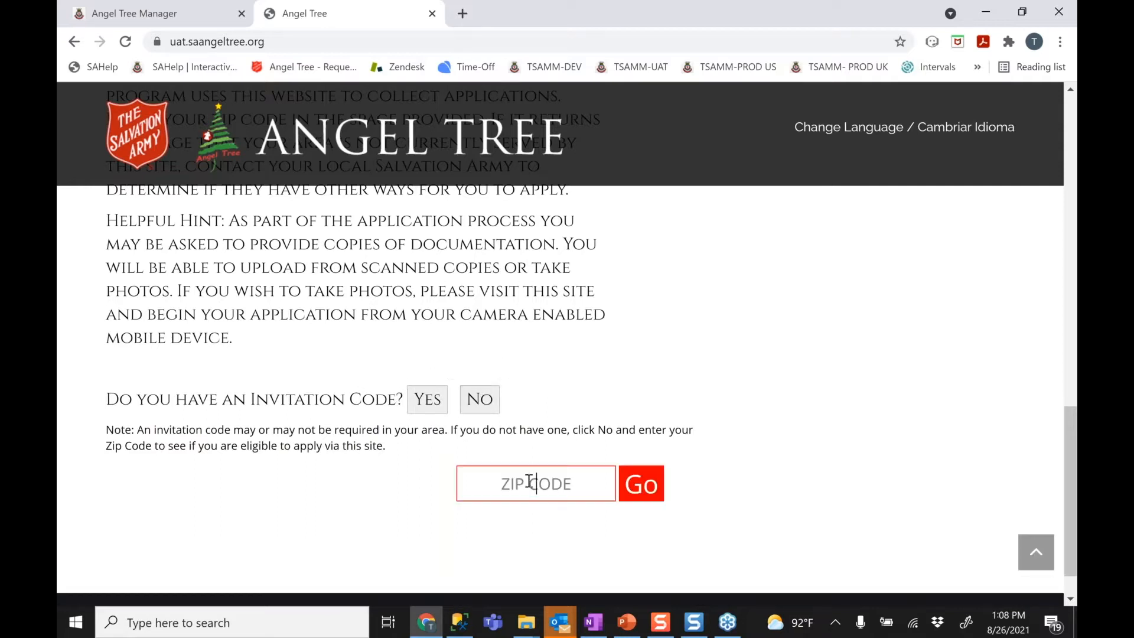
text(75001)
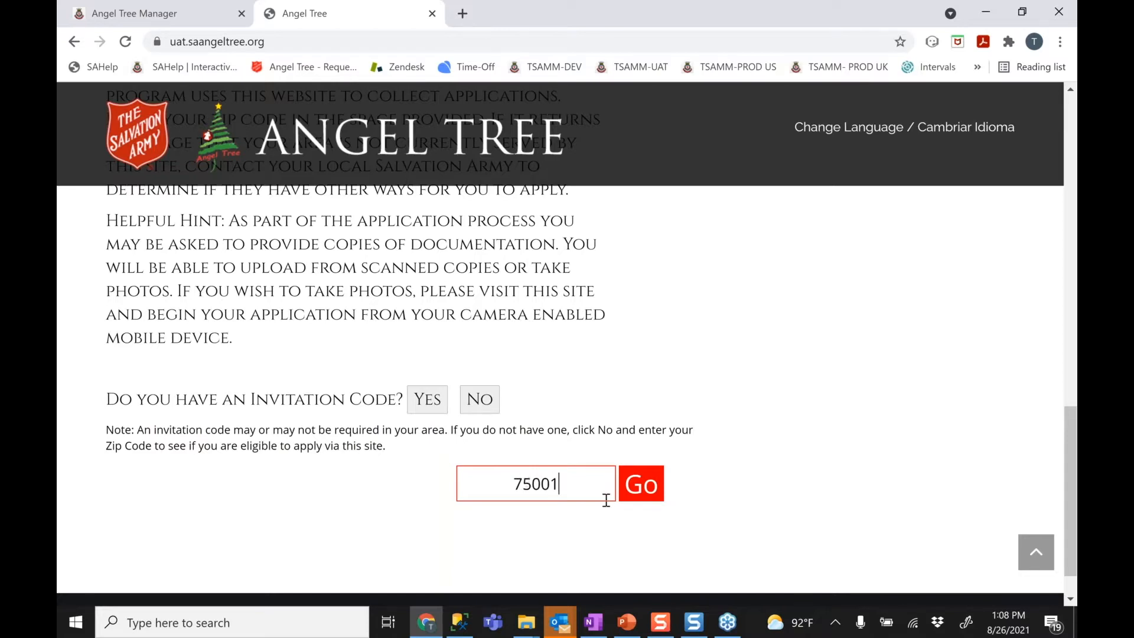
click(649, 494)
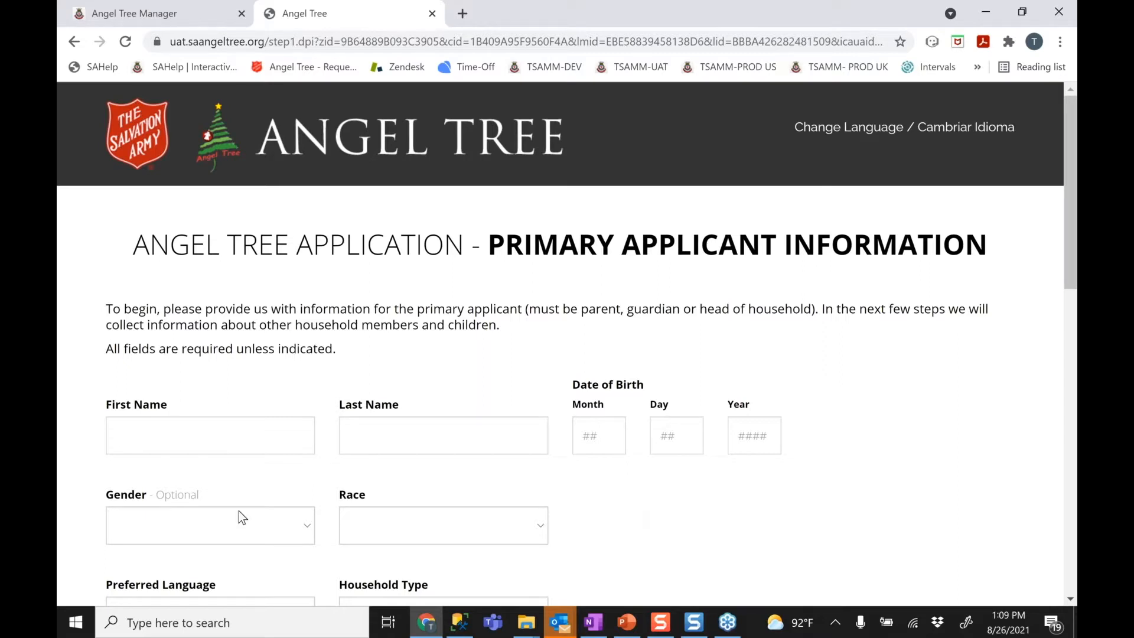
Enter the applicant's first and last name and birth date 10/12/1986
click(220, 434)
text(angelica)
key(BackSpace)
key(BackSpace)
key(BackSpace)
key(BackSpace)
key(BackSpace)
key(BackSpace)
key(BackSpace)
key(BackSpace)
key(Tab)
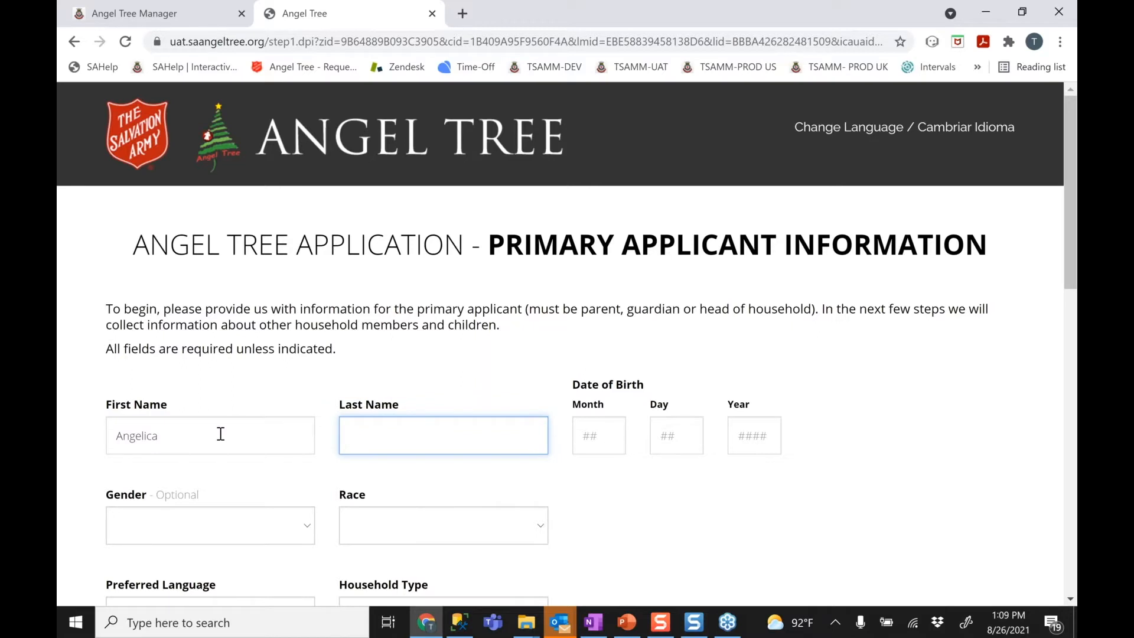
key(Tab)
text(10121)
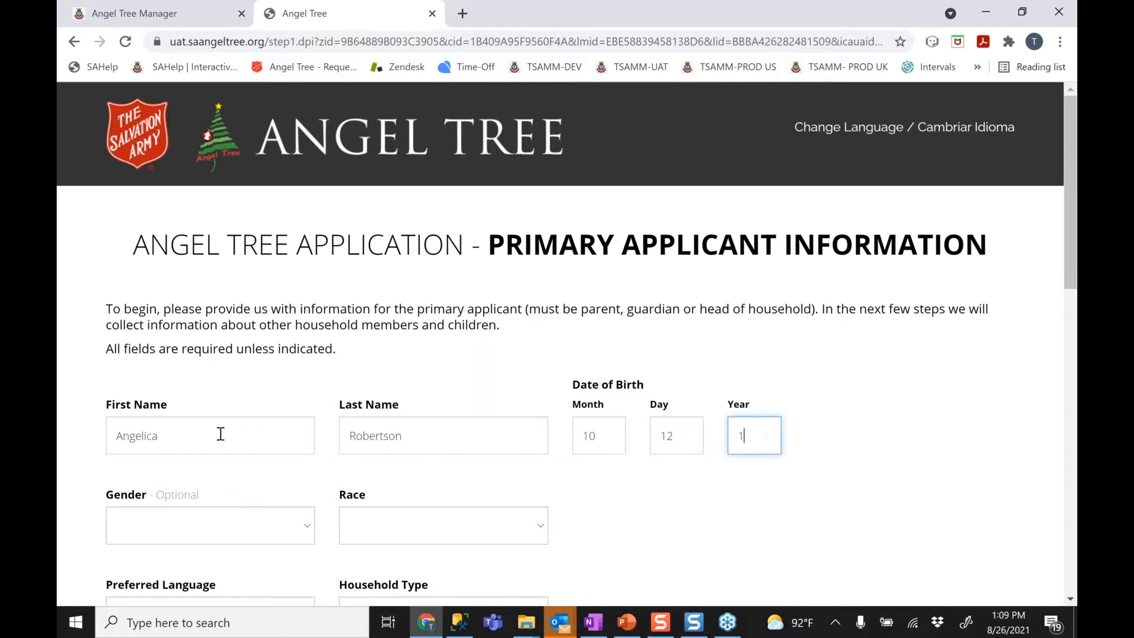
text(986)
Set the applicant's gender to Male and race to Black or African American
click(145, 530)
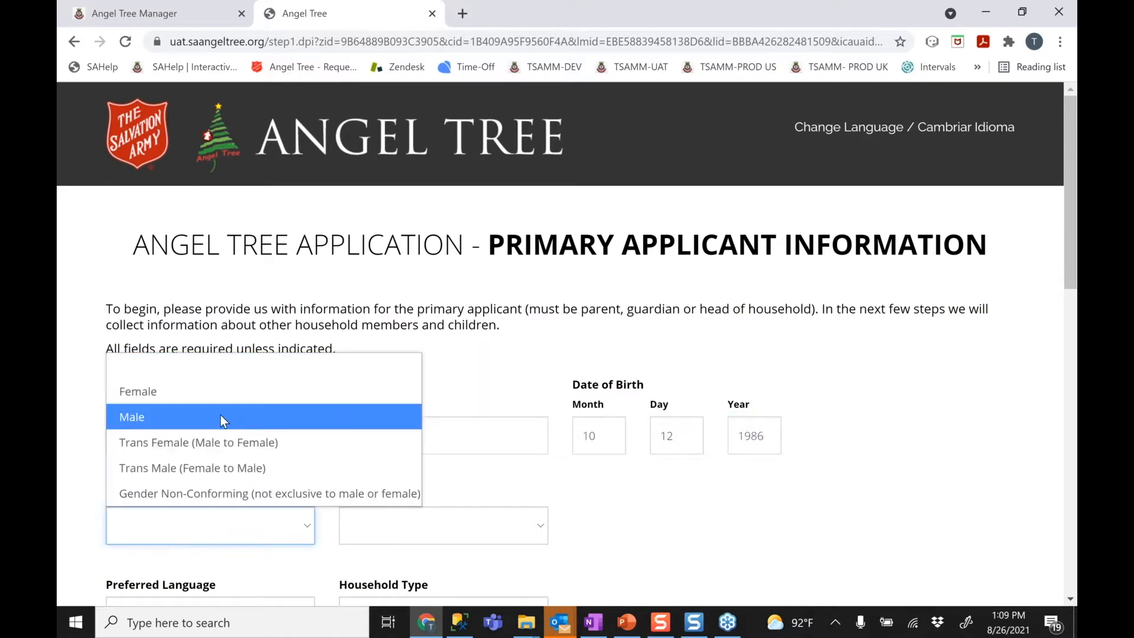
click(221, 416)
click(486, 526)
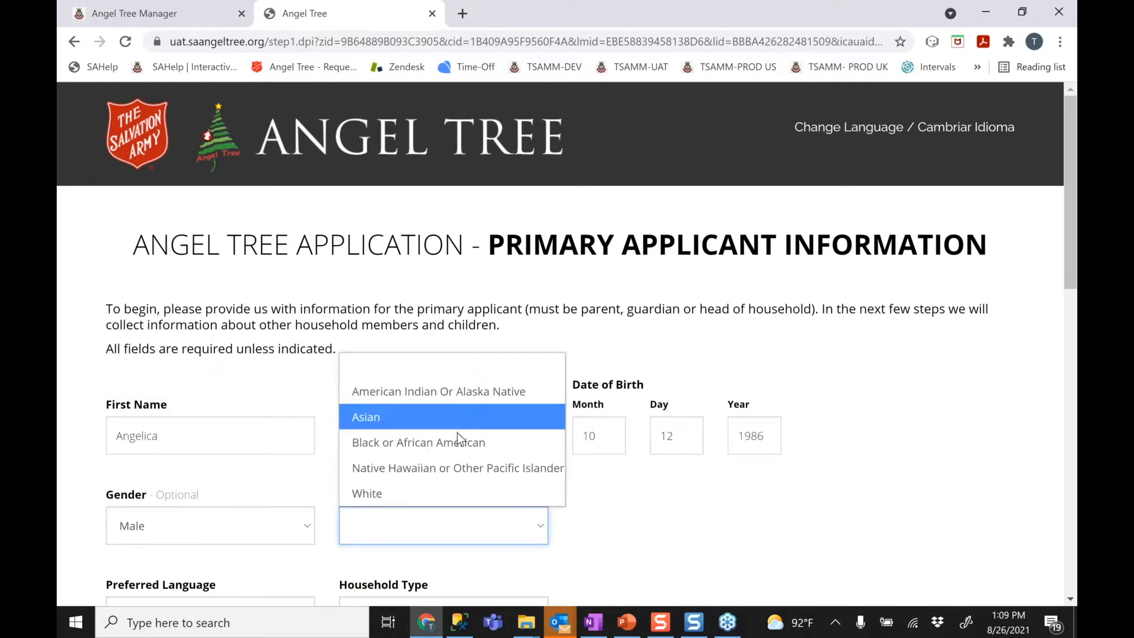
click(435, 449)
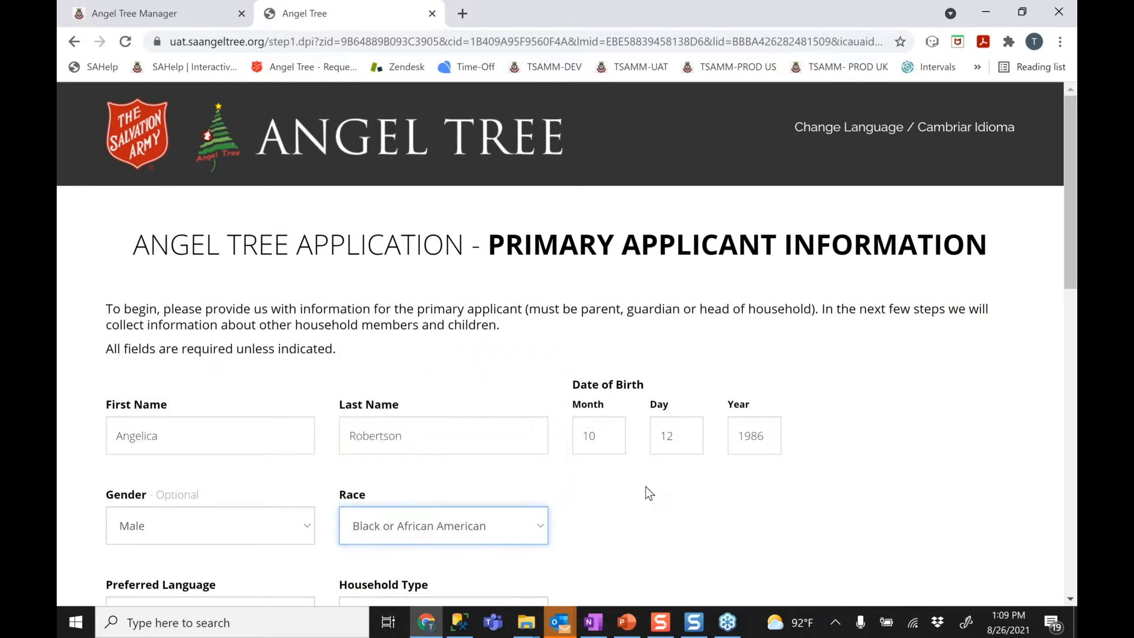
click(652, 495)
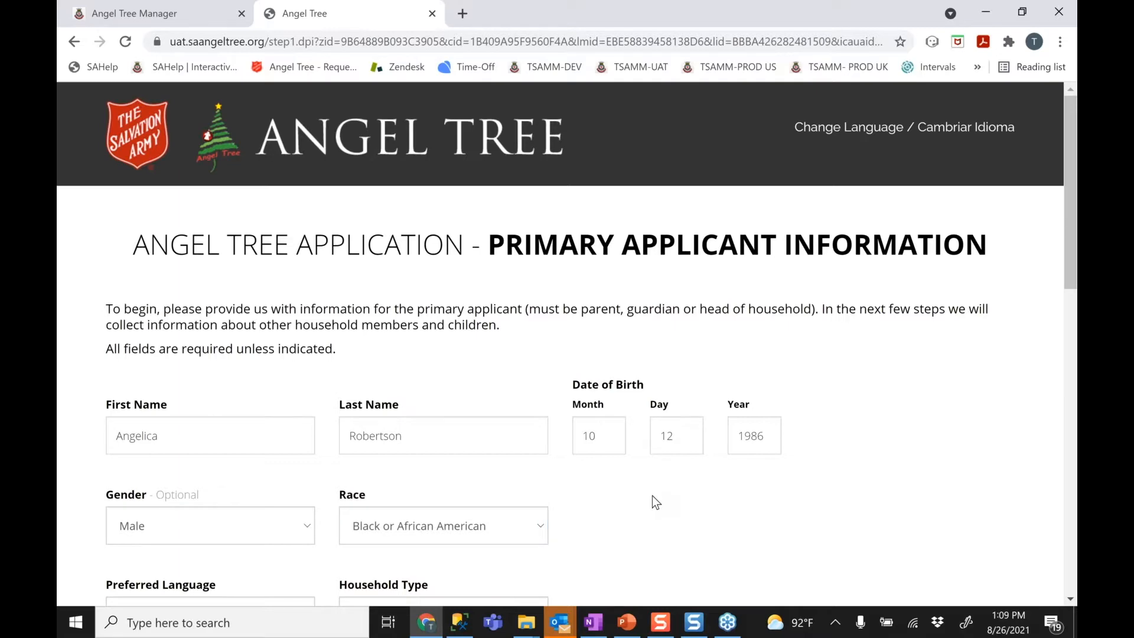
Choose English under Preferred Language and Two Parent Family under Household Type
scroll(651, 495, down, 2)
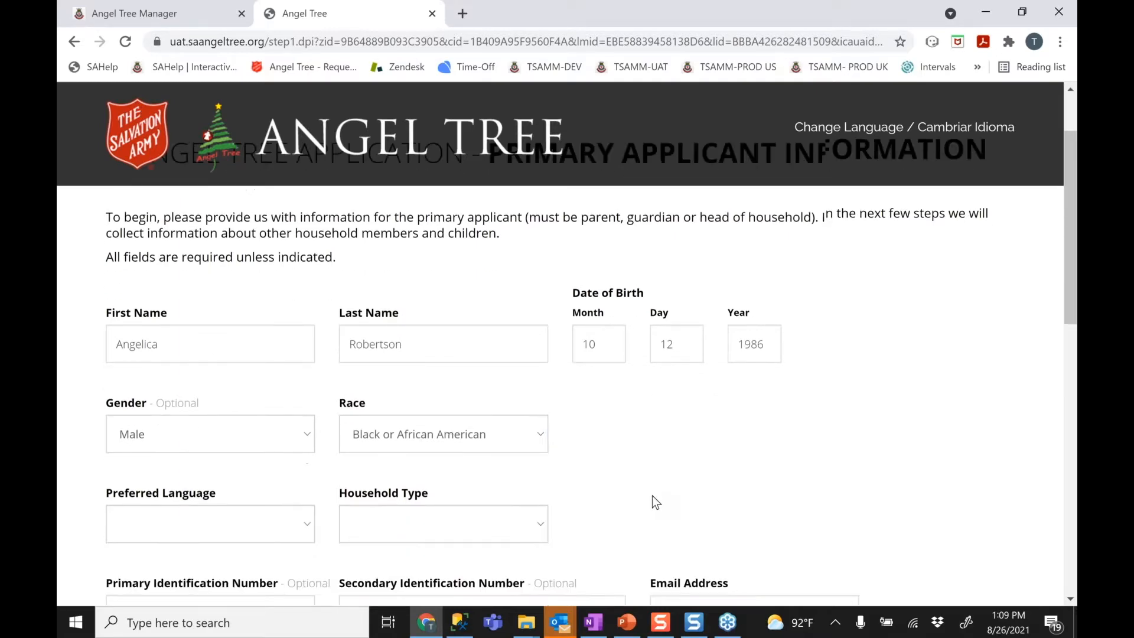
scroll(652, 495, down, 2)
click(264, 355)
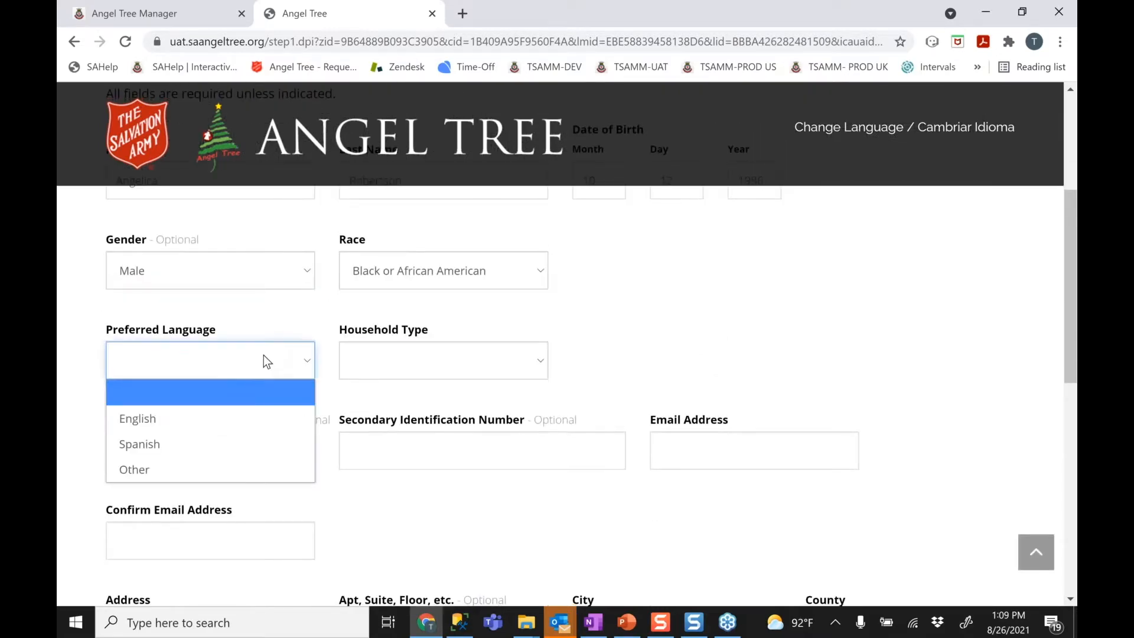
click(233, 418)
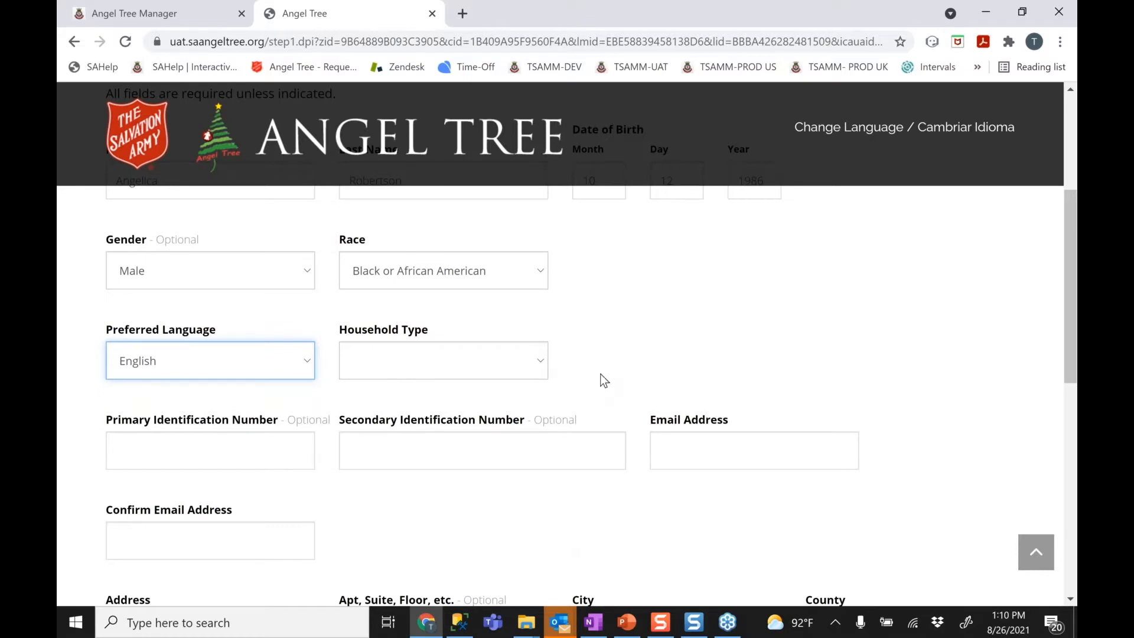
click(429, 367)
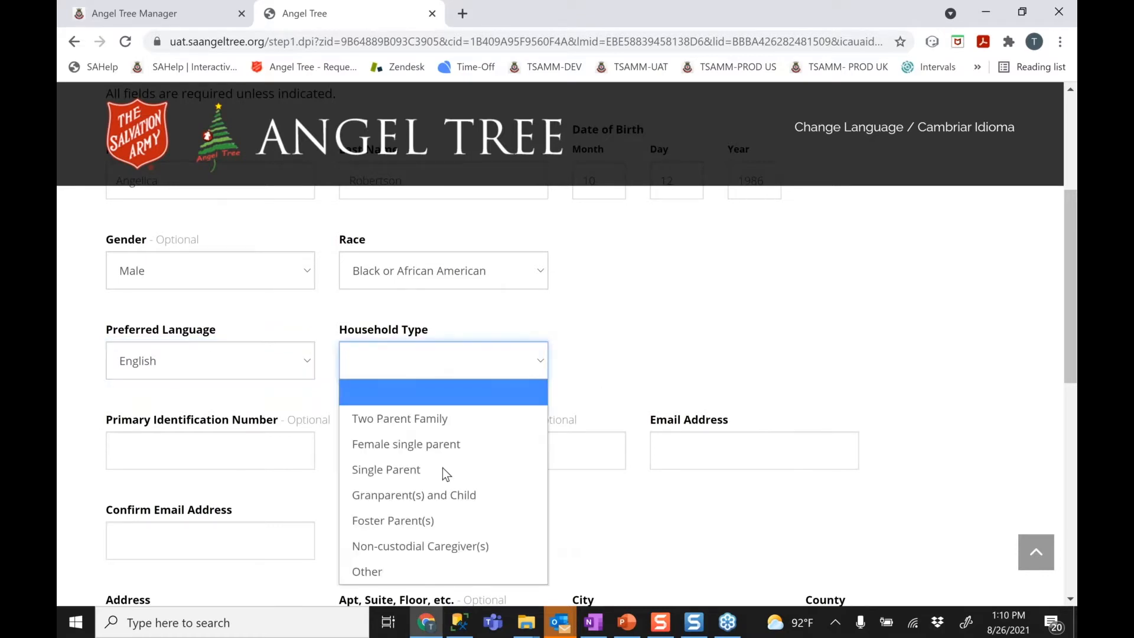
click(435, 420)
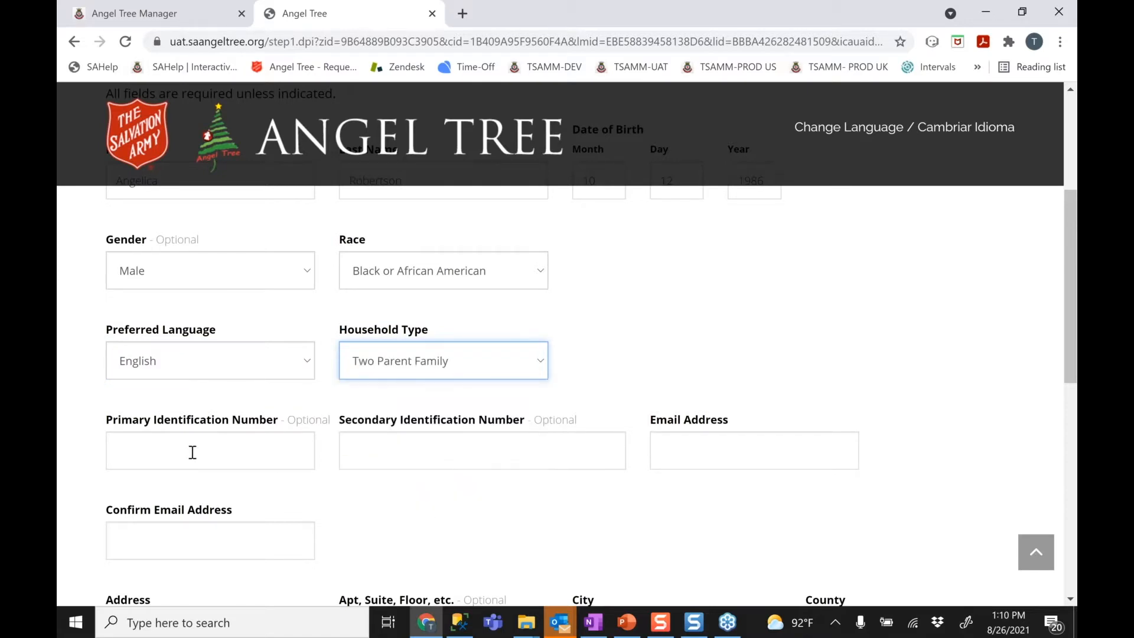
Enter the applicant's e-mail address, fixing the domain typo, and repeat it in Confirm Email Address
click(702, 448)
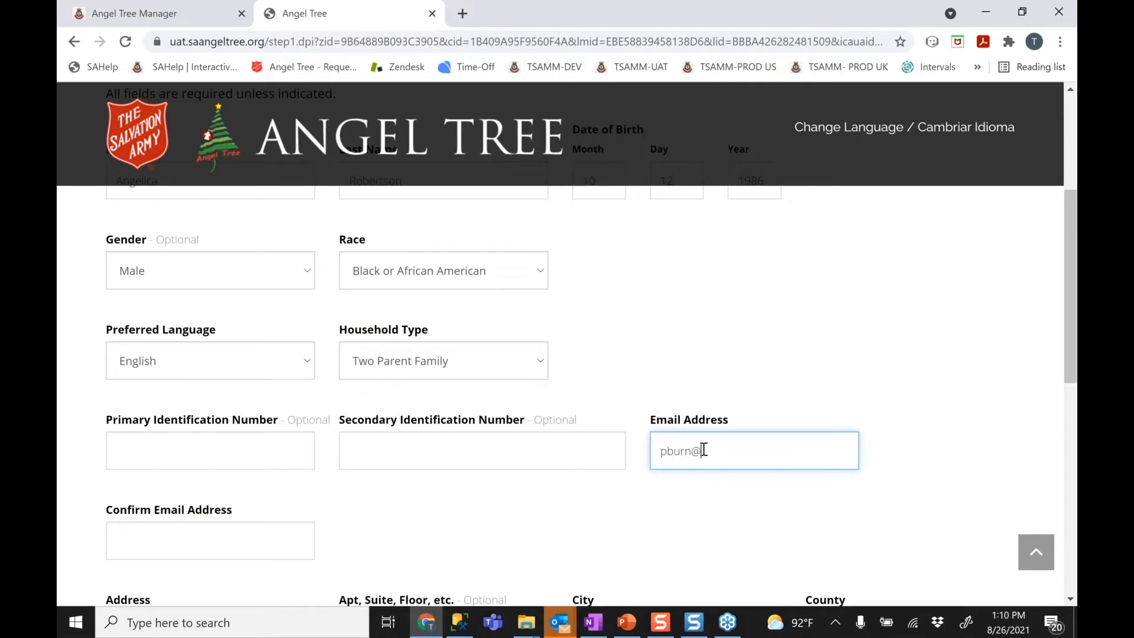
text(com)
click(215, 553)
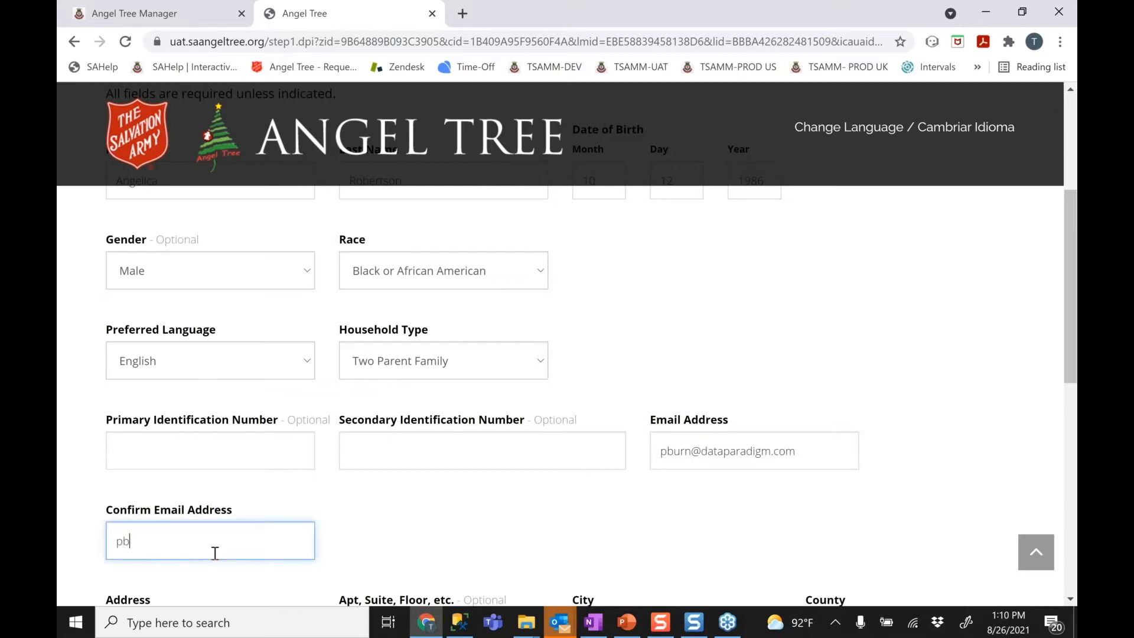
click(487, 512)
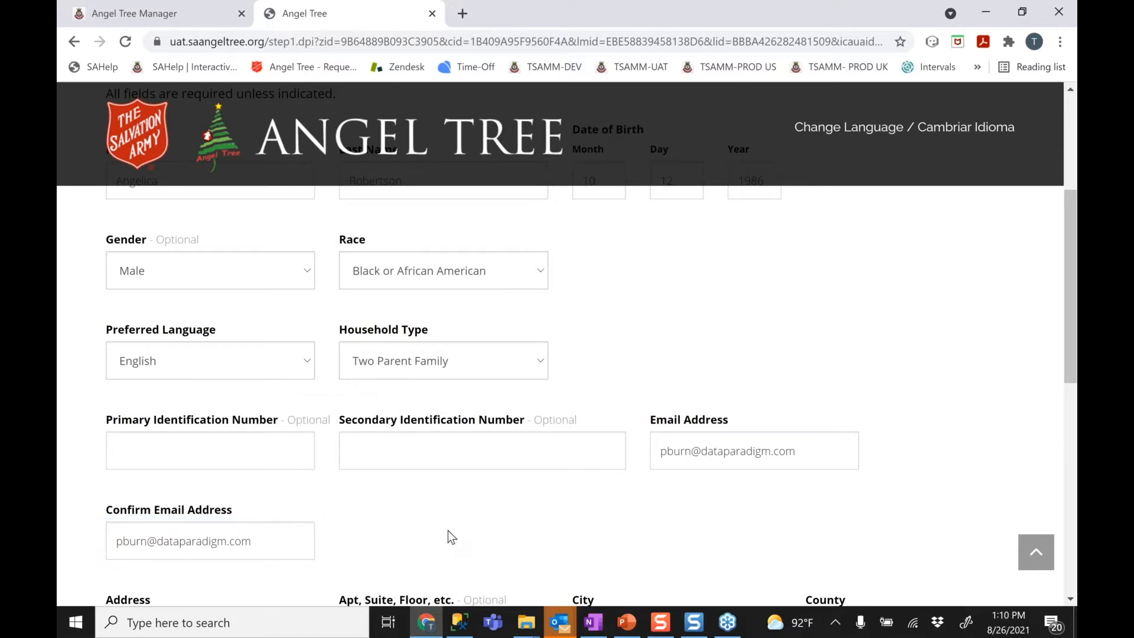
Fill in the applicant's street address and city, and pick Dallas as the county
scroll(448, 530, down, 3)
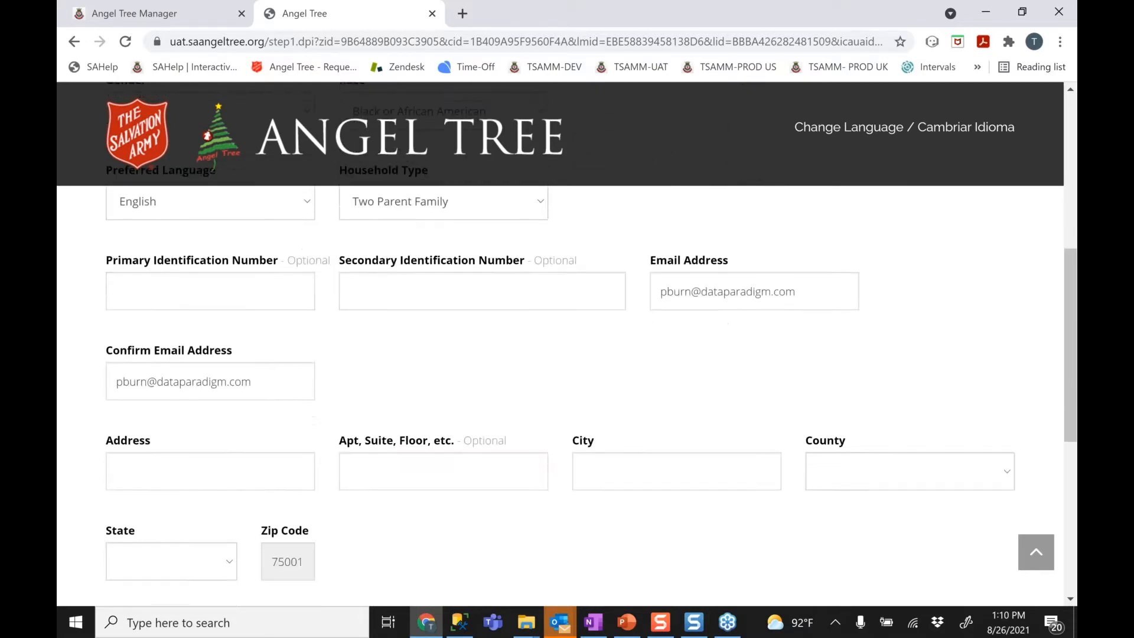
scroll(222, 331, down, 3)
click(222, 328)
text(1234 Main St)
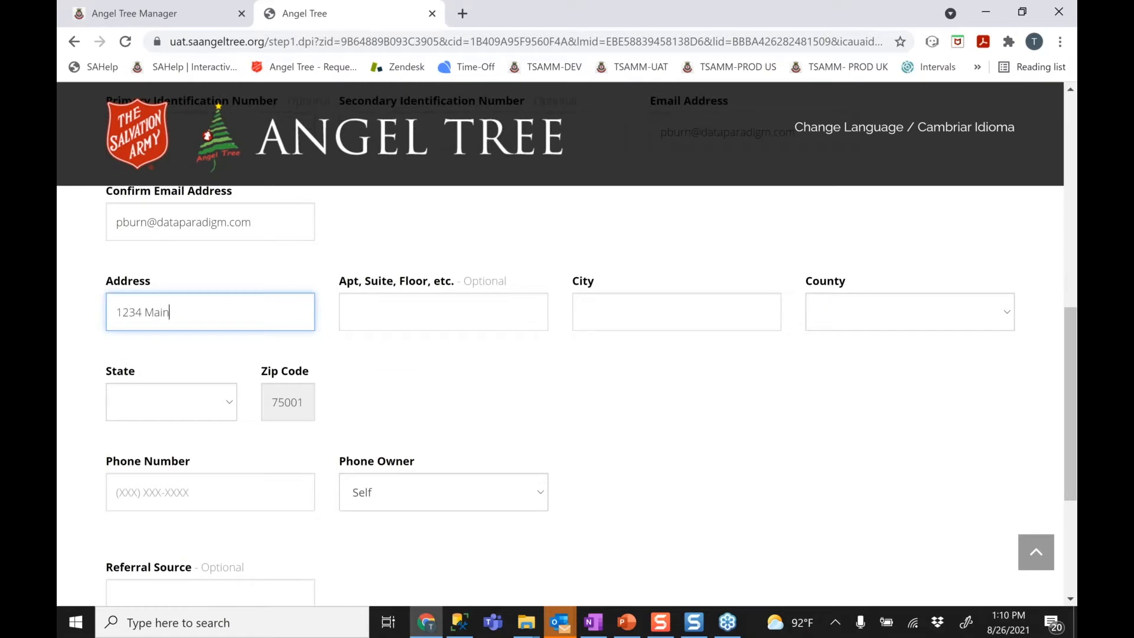
key(Tab)
key(Tab)
text(las)
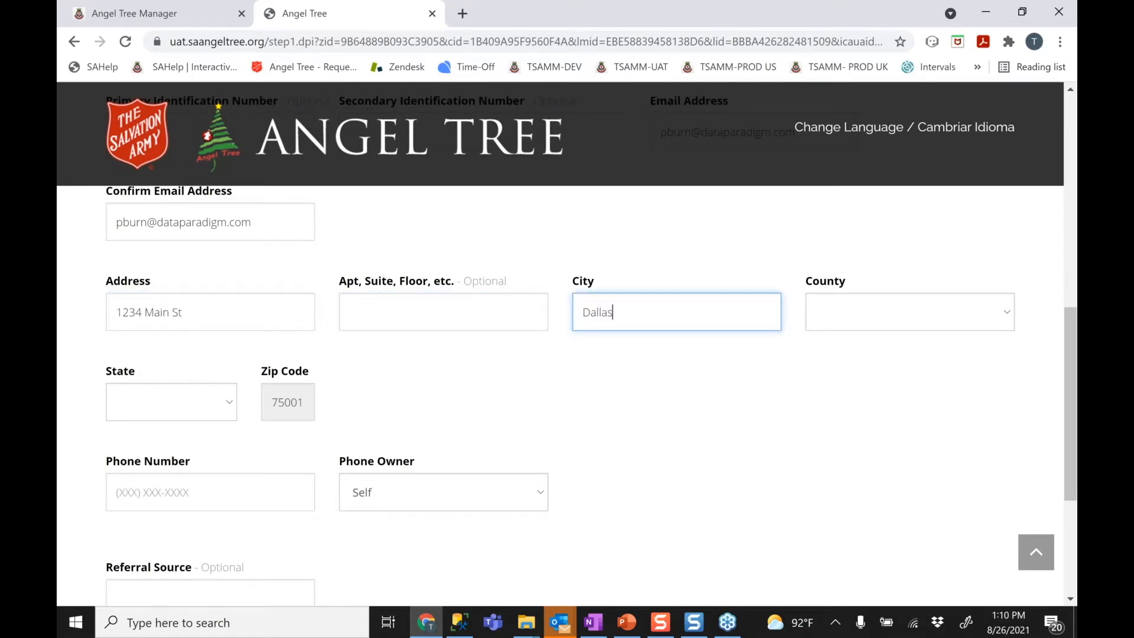
click(825, 319)
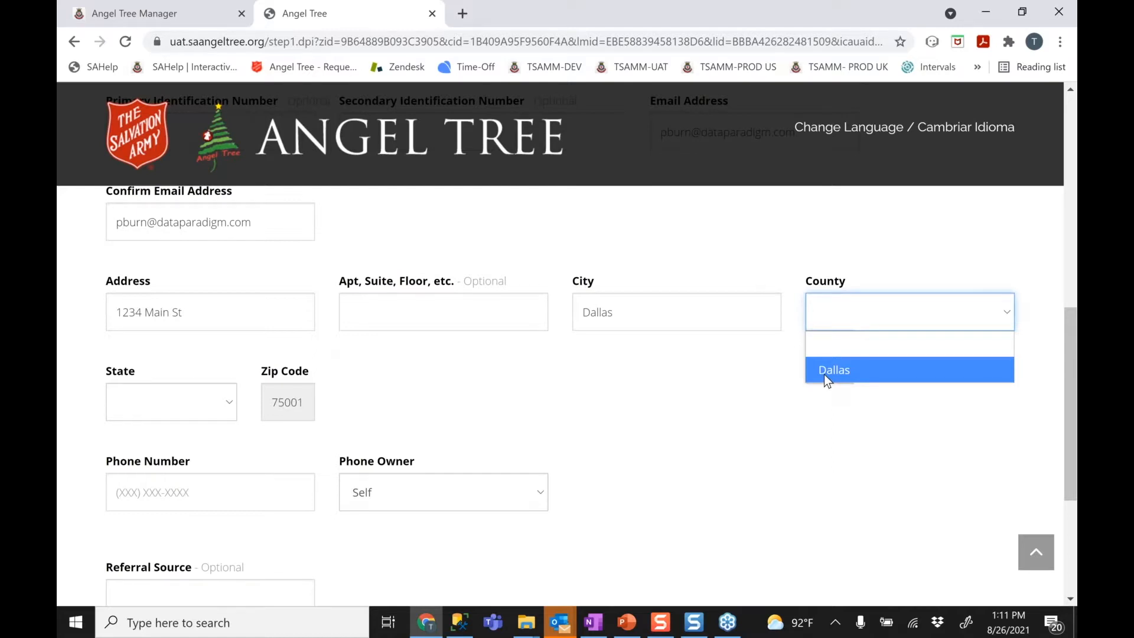
click(823, 375)
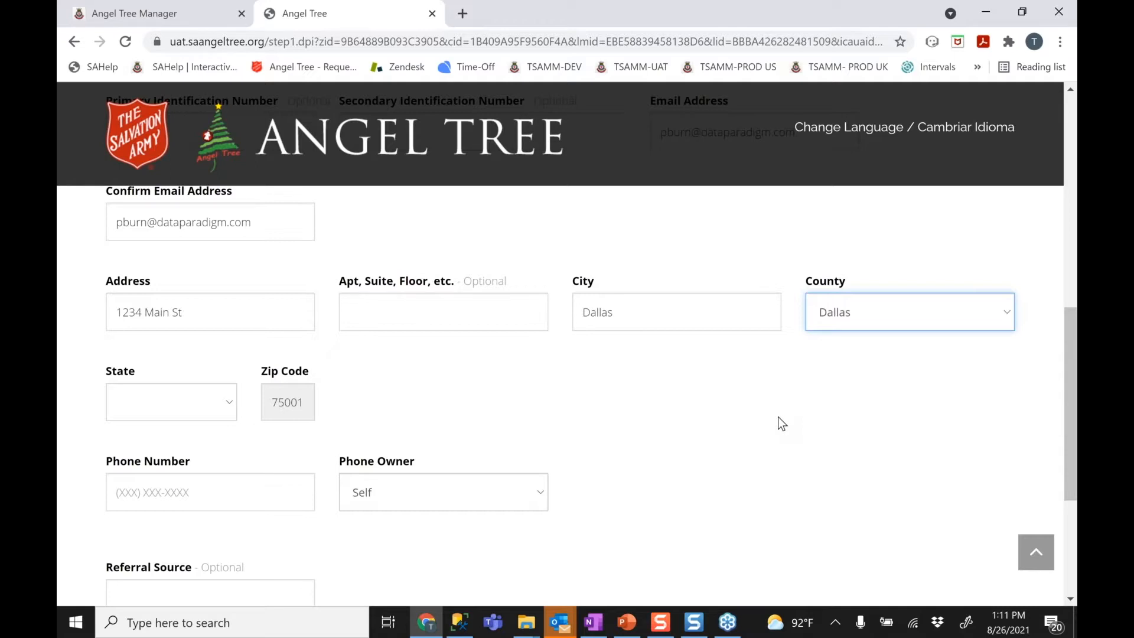
Select Texas in the State dropdown
click(150, 400)
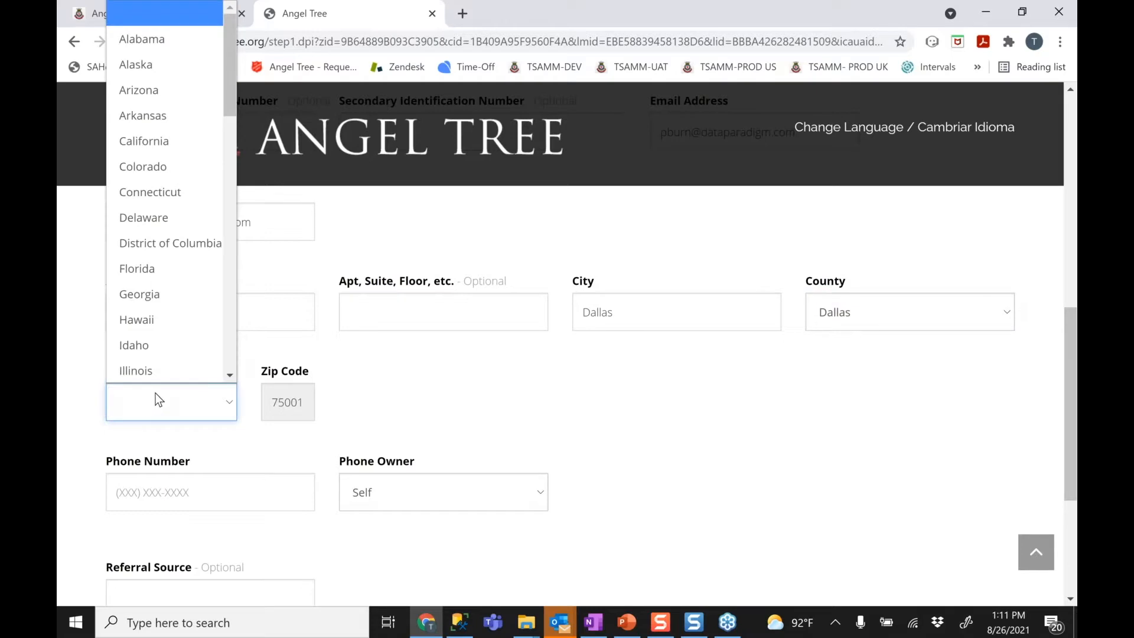
key(t)
scroll(232, 376, down, 2)
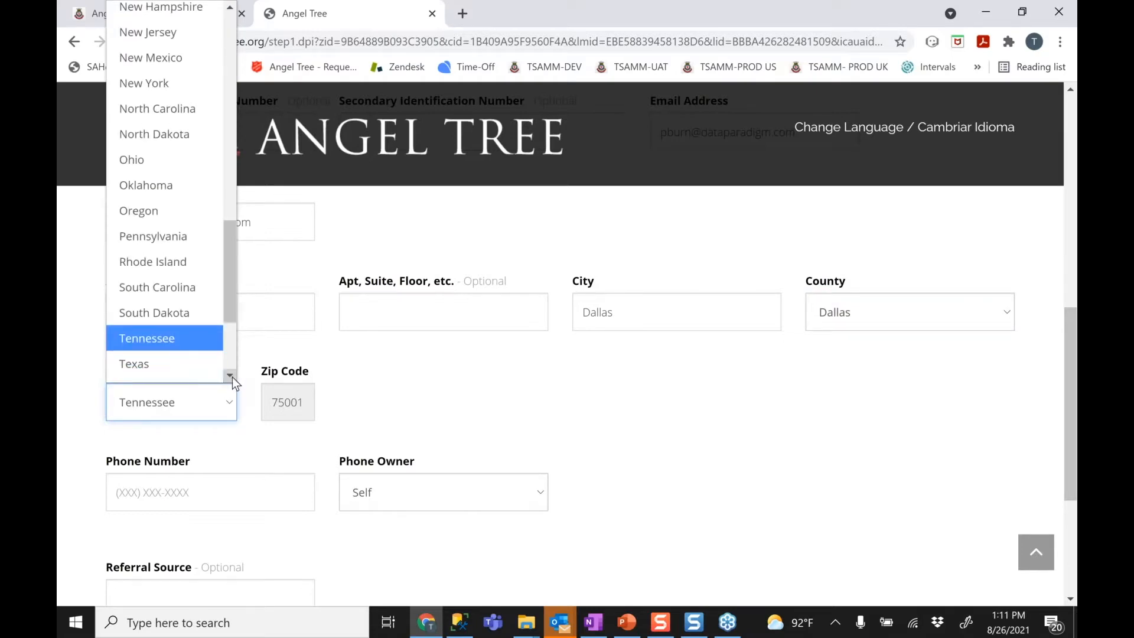
click(185, 331)
click(410, 380)
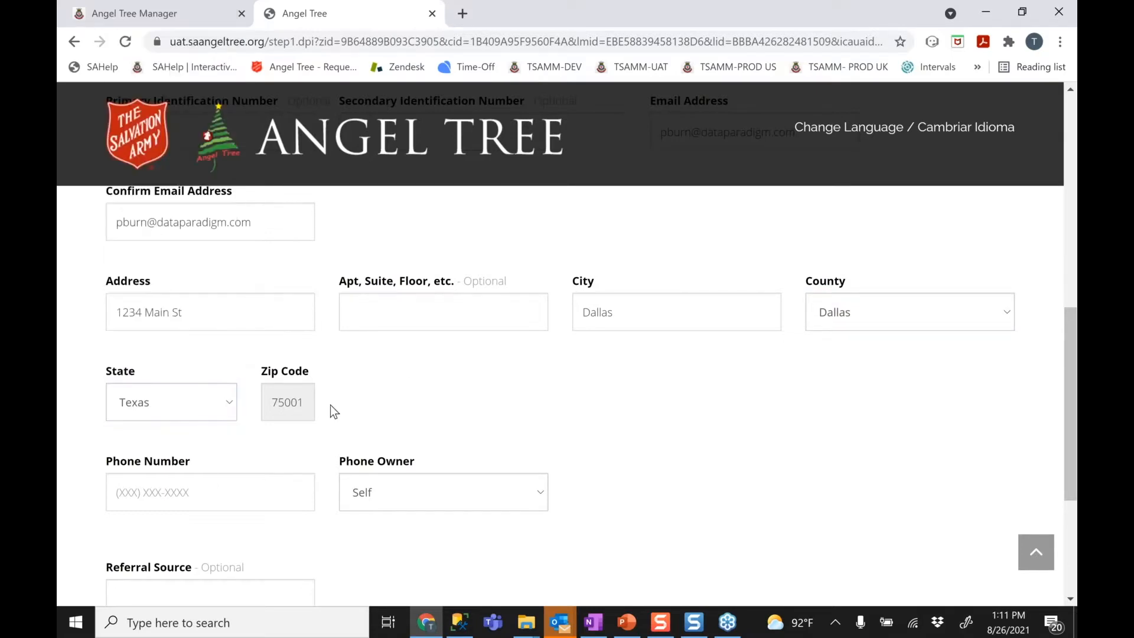
Enter the applicant's phone number, leaving Phone Owner as Self
click(185, 486)
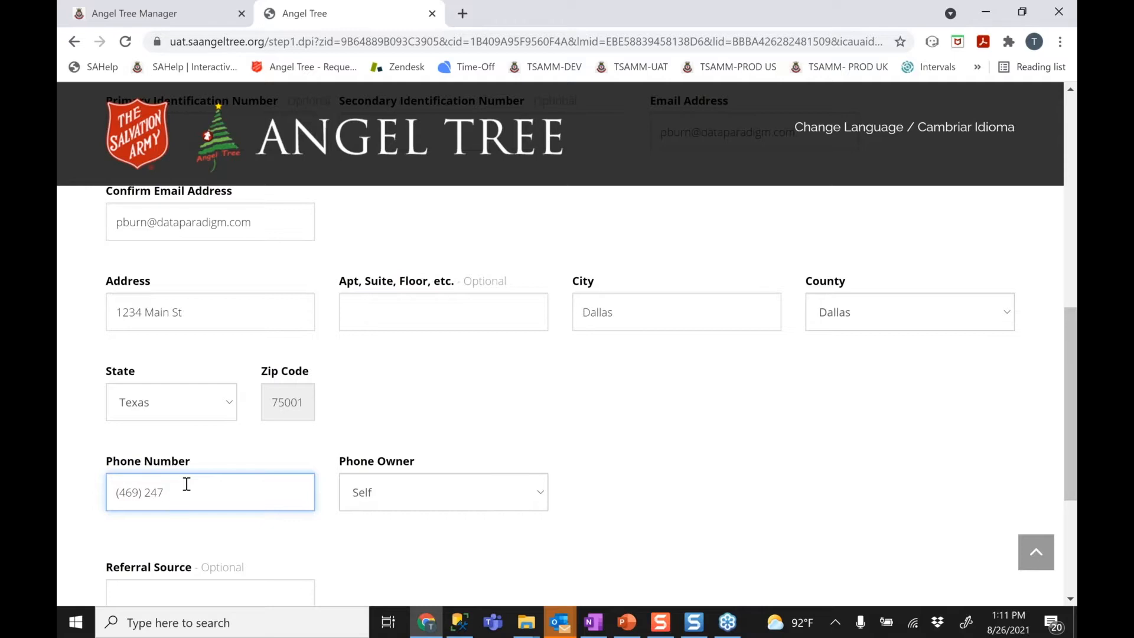
click(736, 410)
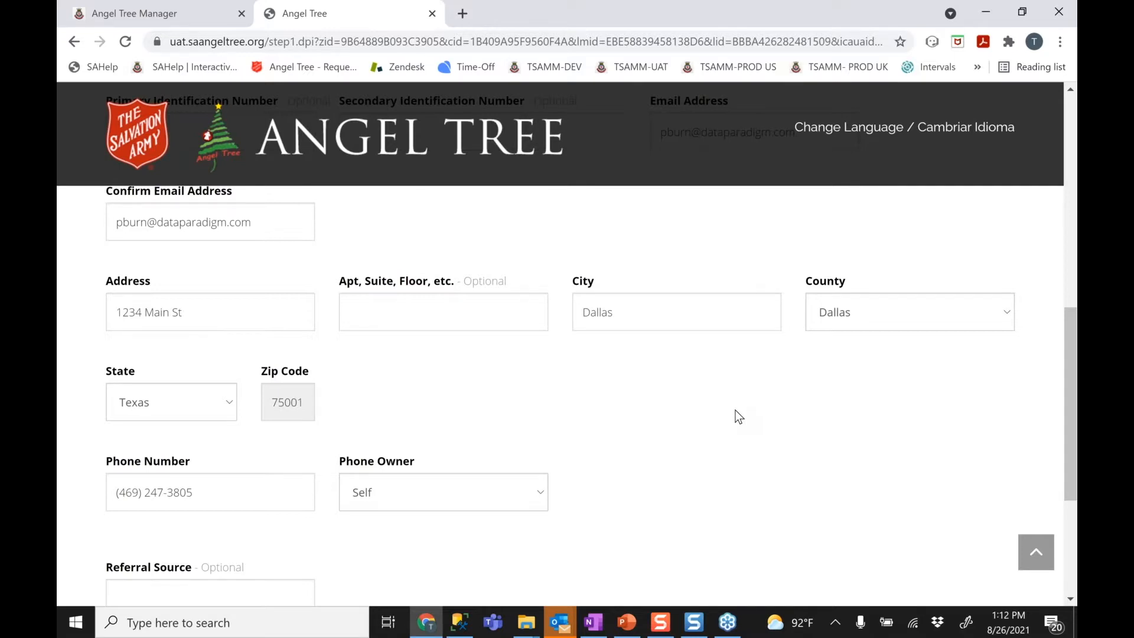
scroll(738, 417, down, 2)
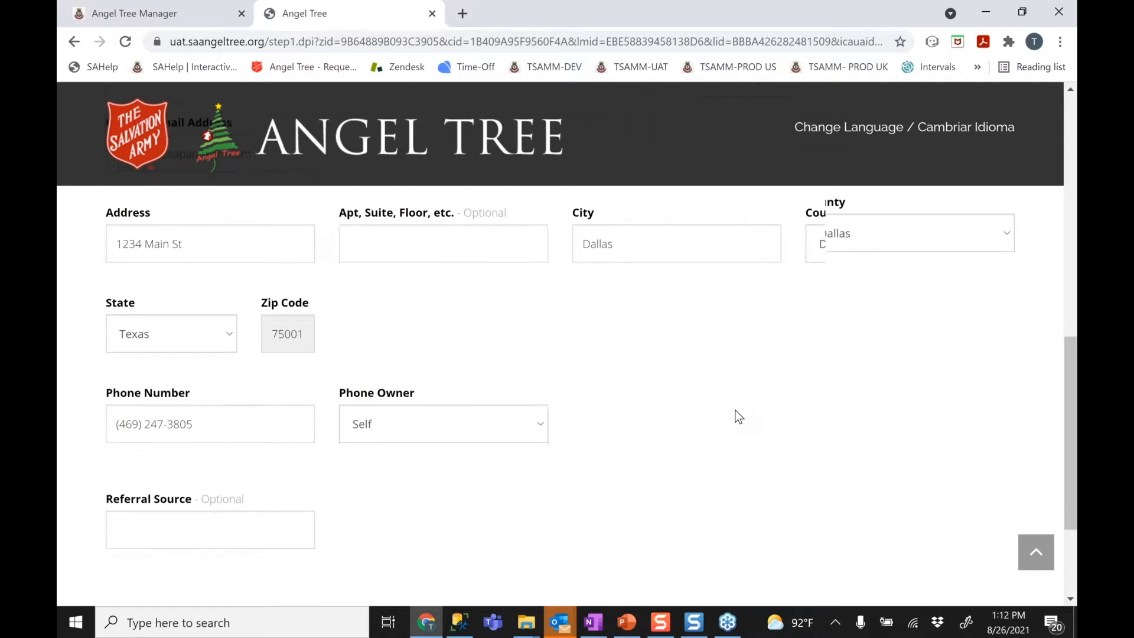
scroll(738, 416, down, 1)
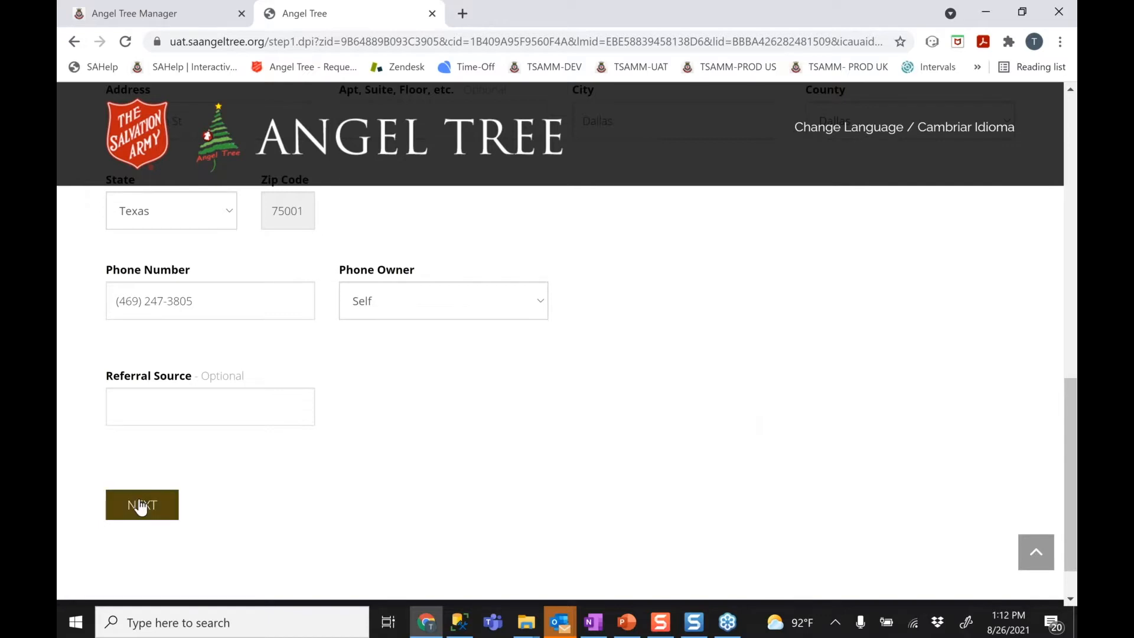
Submit the completed contact details page with NEXT
click(129, 513)
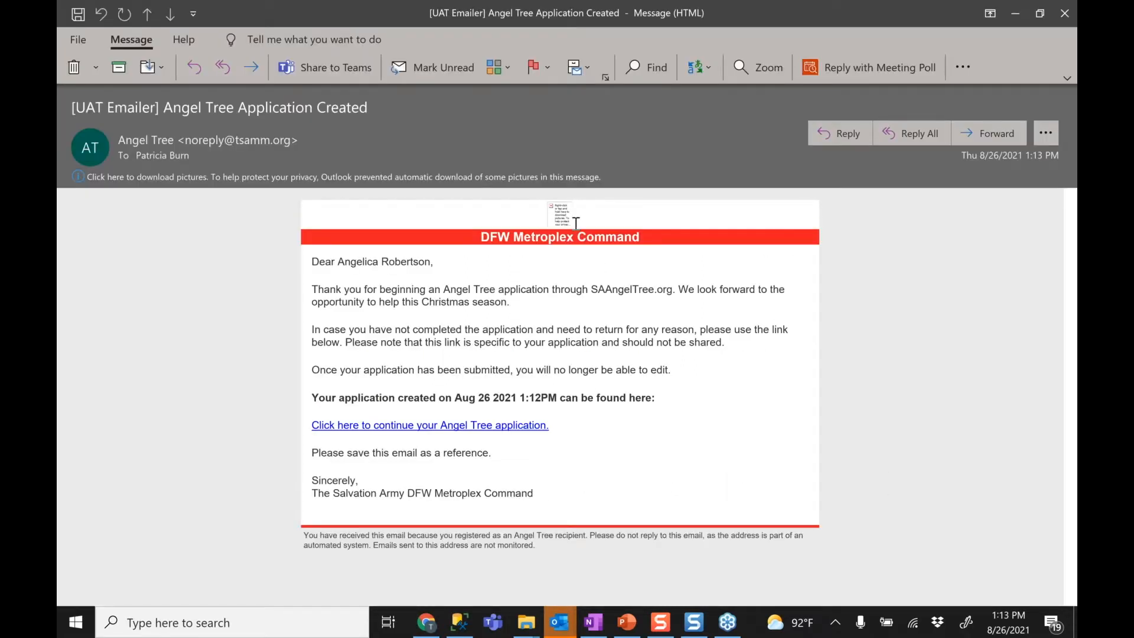
Download the confirmation e-mail's blocked pictures, then minimize the message to return to the application
click(558, 181)
click(546, 197)
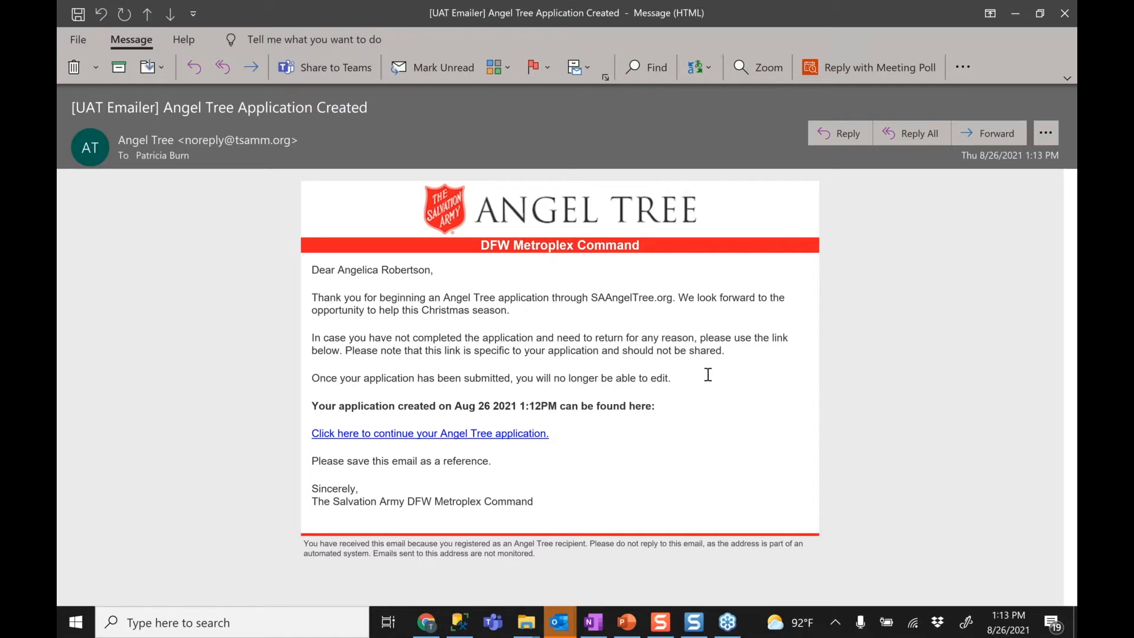
click(1014, 18)
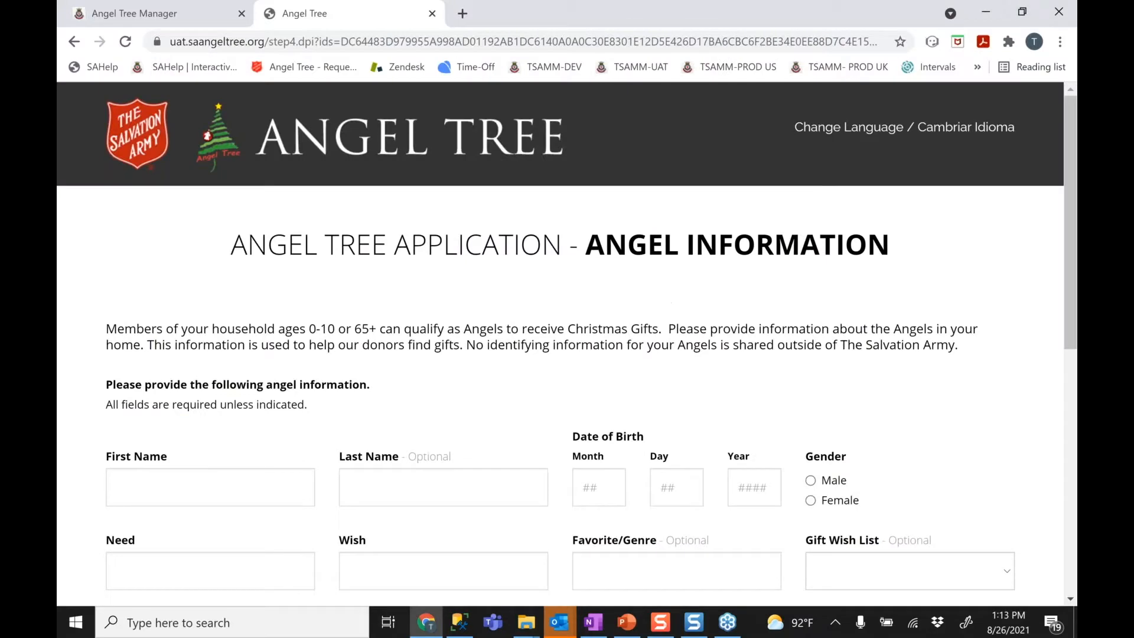
Enter the angel's first and last name and birth date 12/14/2019
click(174, 485)
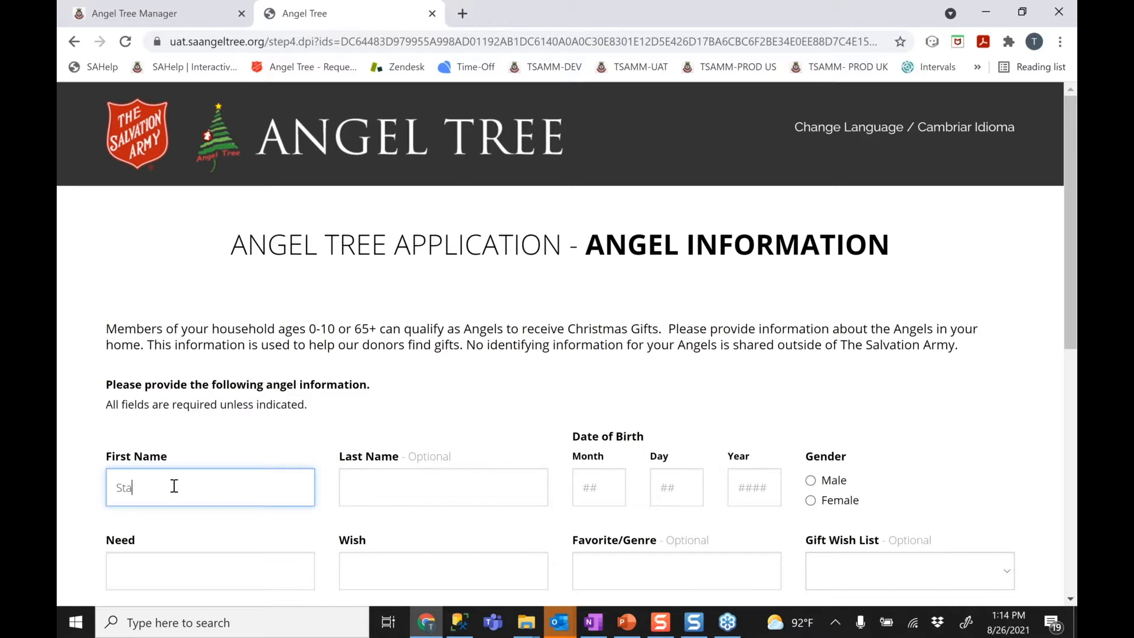
key(Tab)
key(Tab)
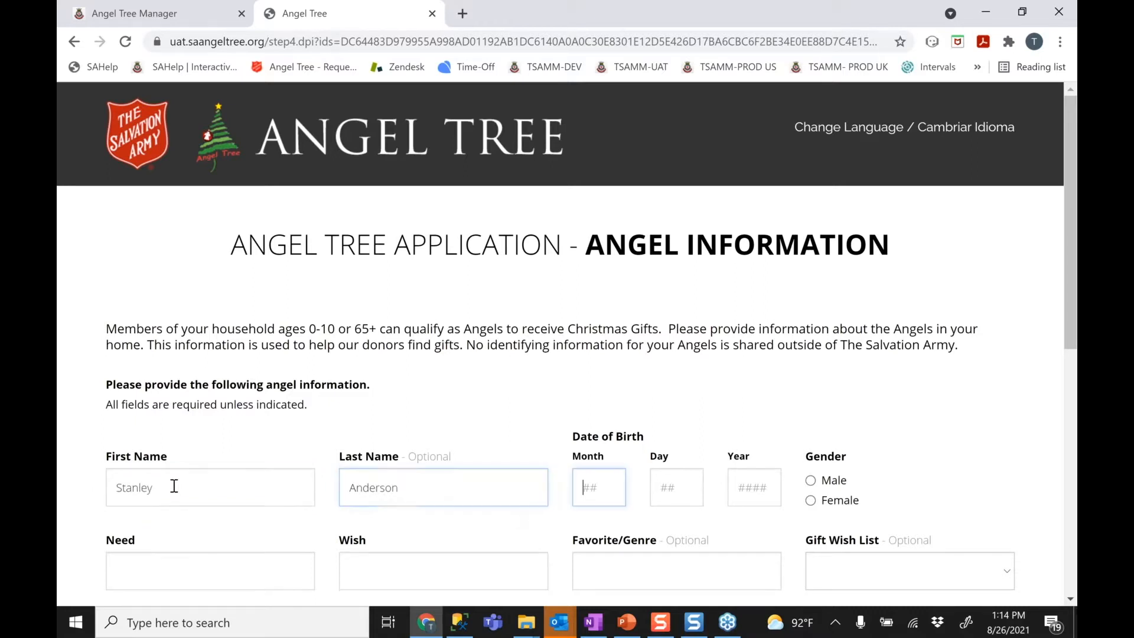
text(12)
key(Tab)
text(14)
key(Tab)
text(2019)
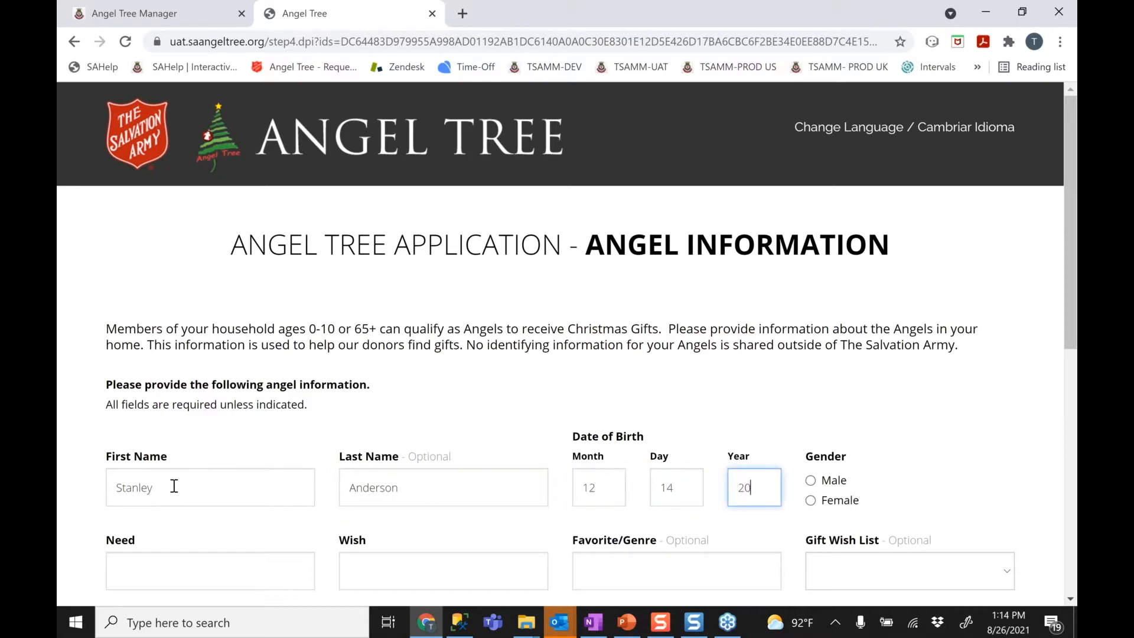
Set the angel to Male with need Bedding, wish Bike, favorite Paw Patrol, and gift wish Learning Toys
click(814, 480)
click(290, 577)
text(Bedding)
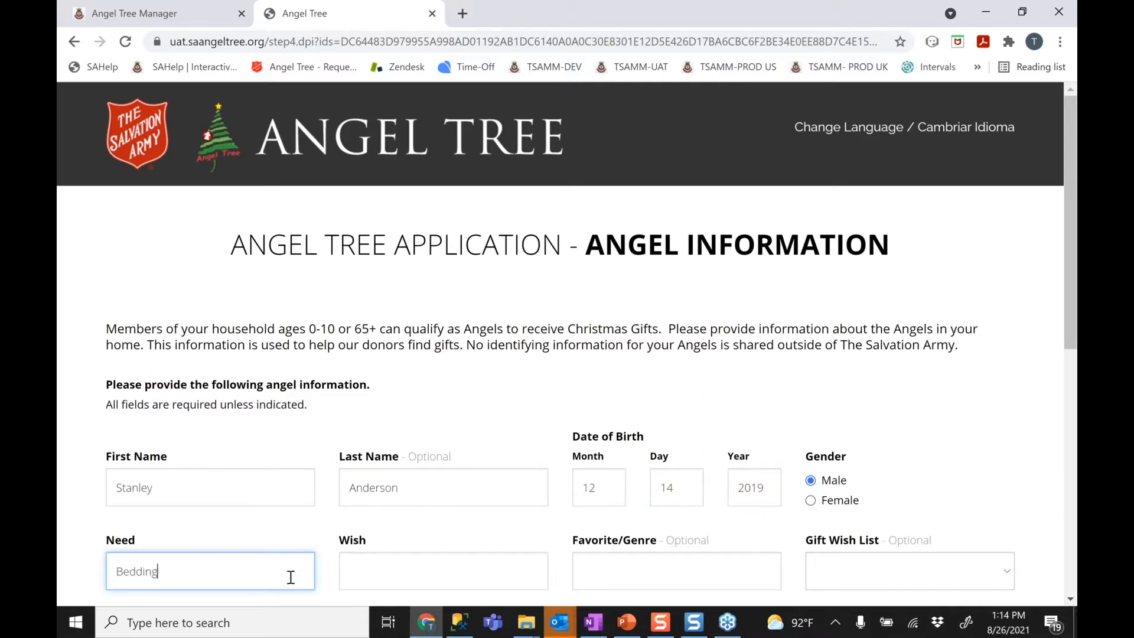
key(Tab)
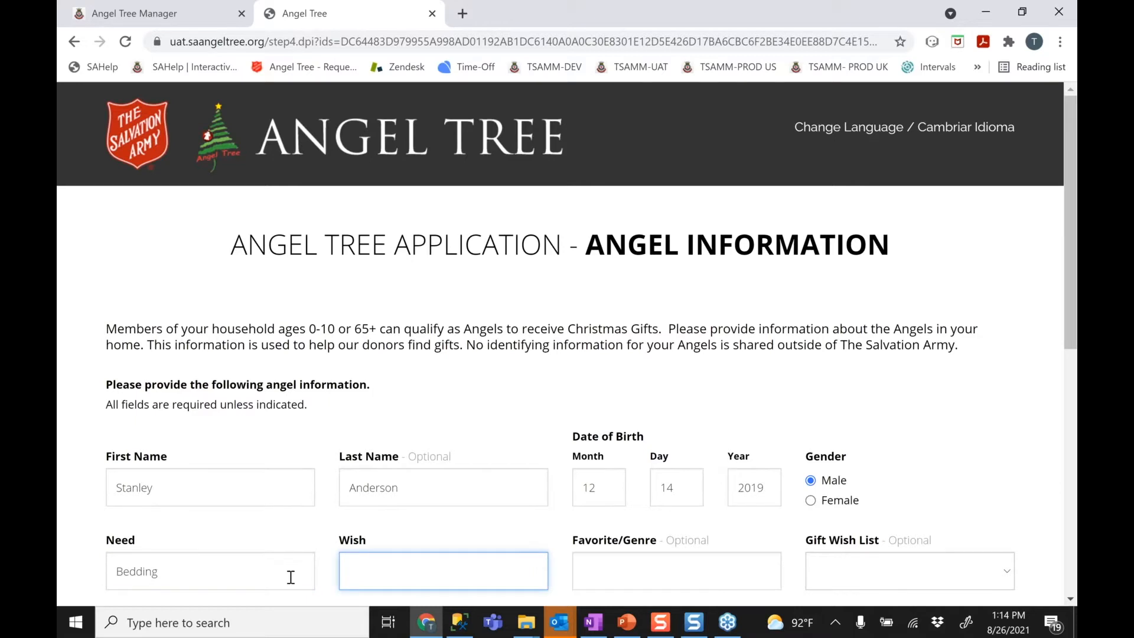
text(Bike)
key(Tab)
text(Paw Patrol)
key(Tab)
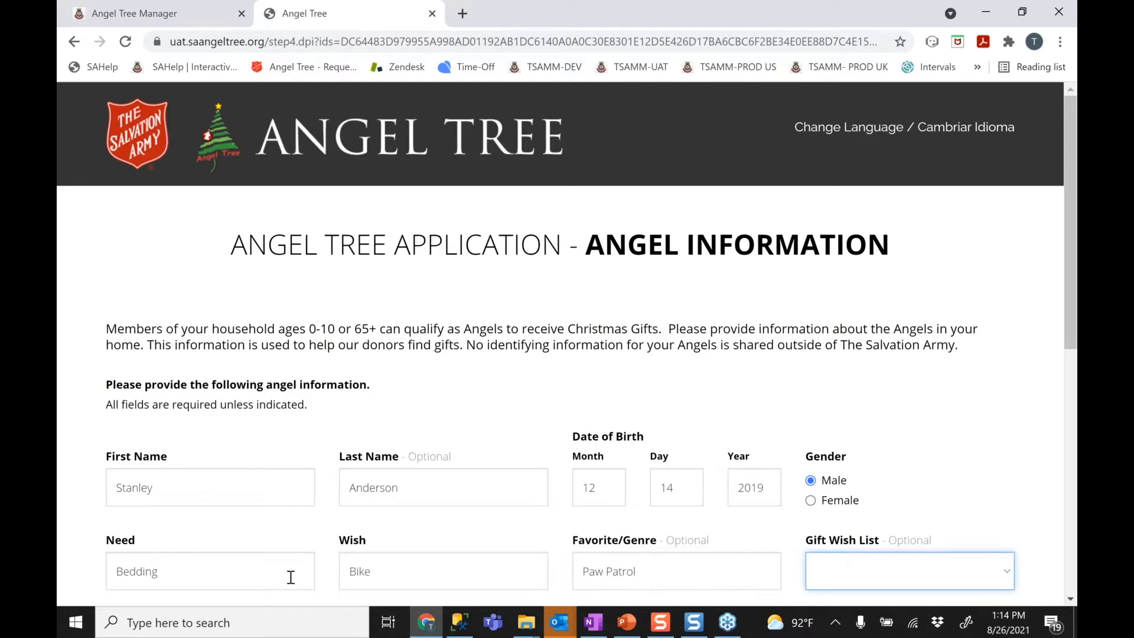
click(839, 565)
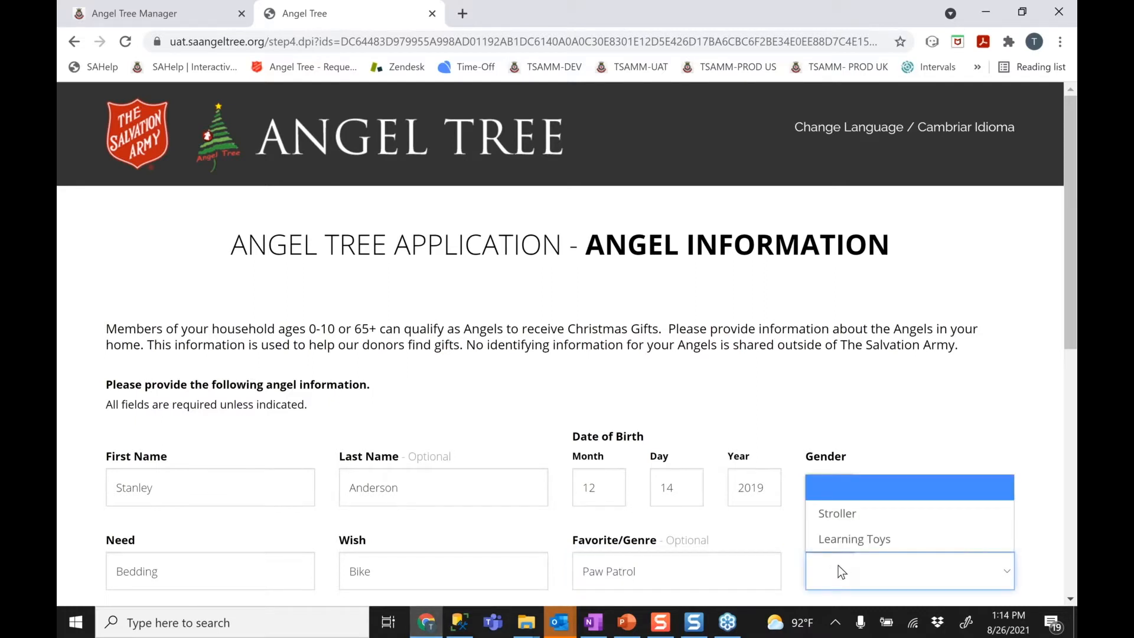
key(Down)
key(Down)
click(802, 477)
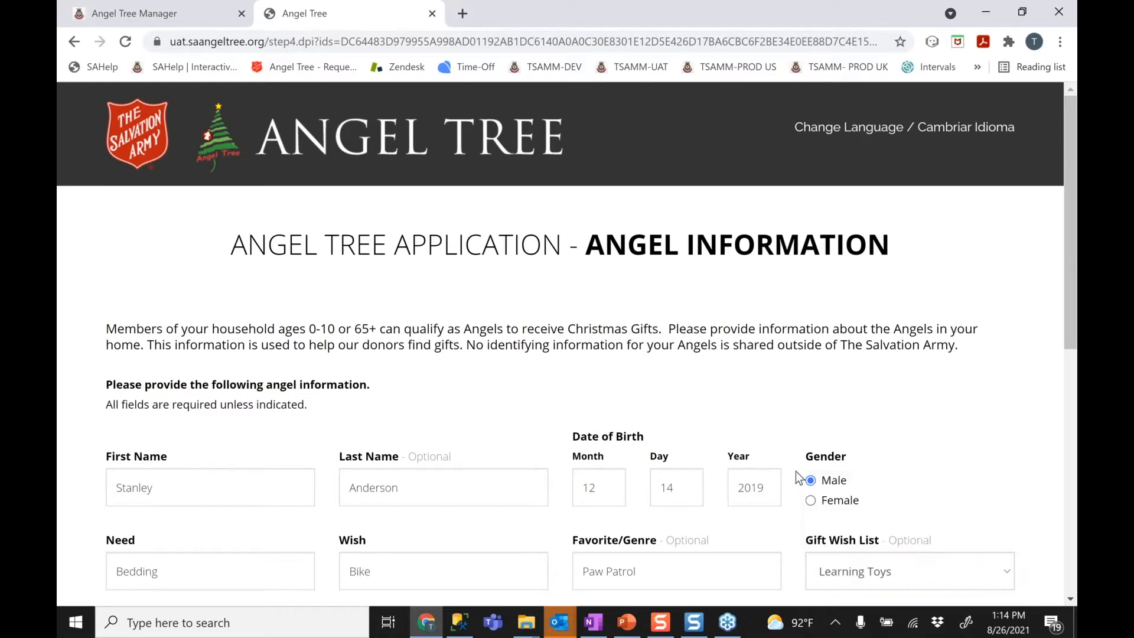
scroll(795, 471, down, 1)
scroll(796, 471, down, 2)
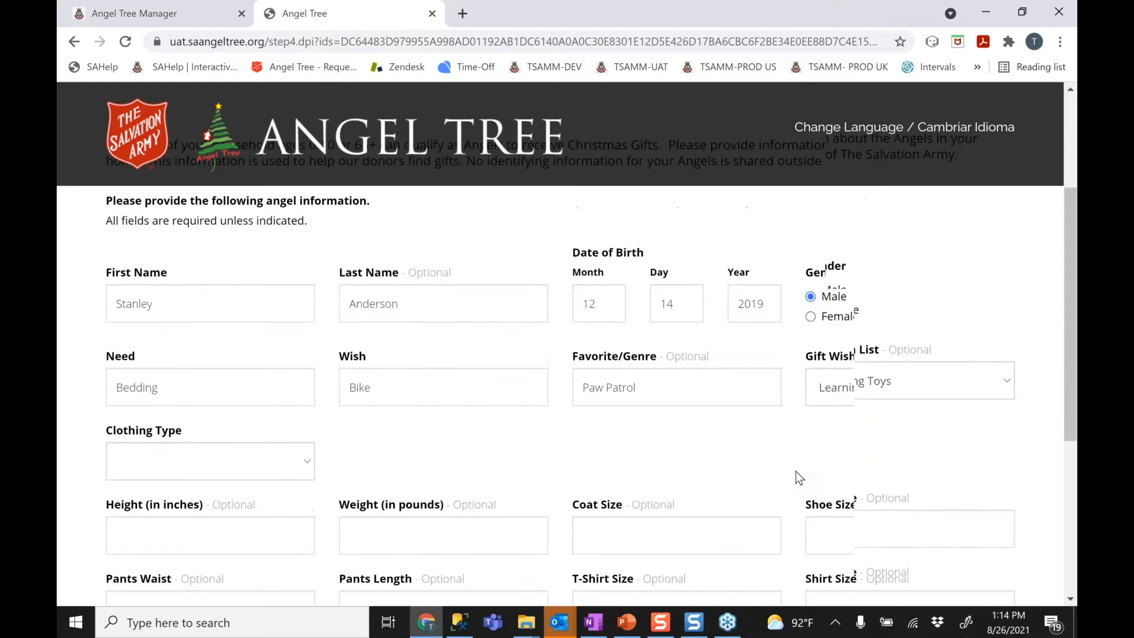
Change the angel's Gift Wish List entry to Stroller
click(832, 383)
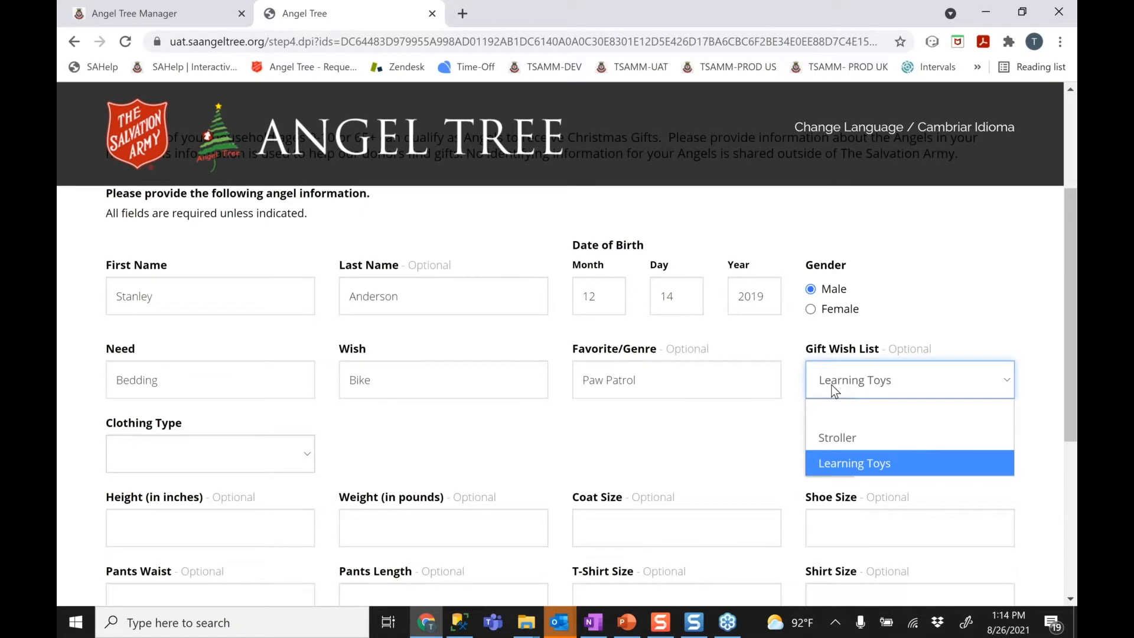
click(830, 441)
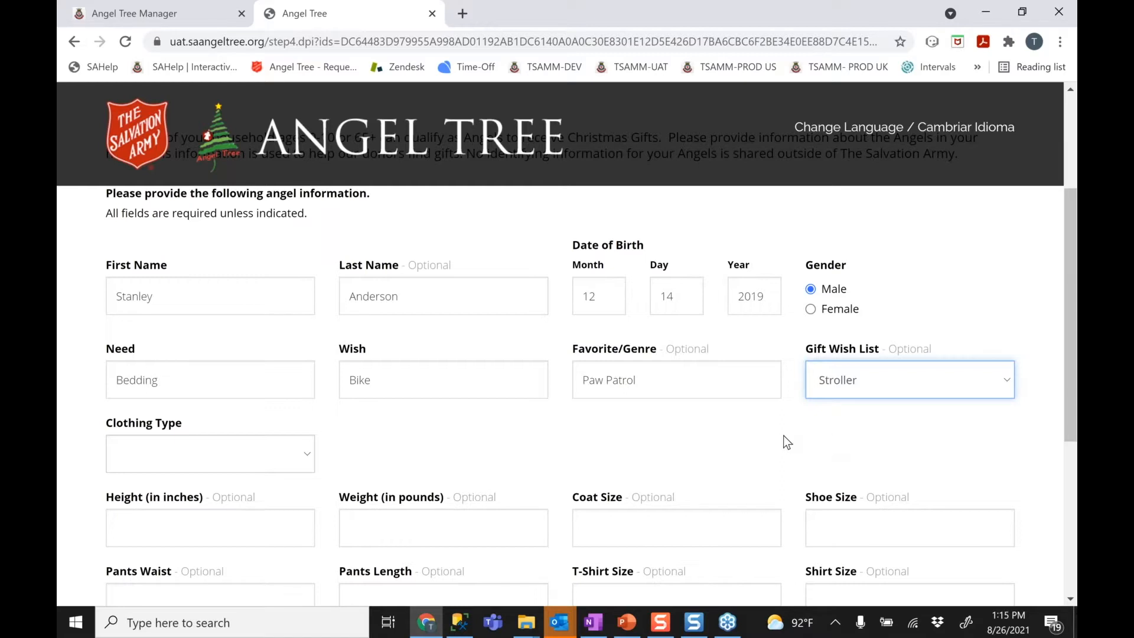
click(761, 447)
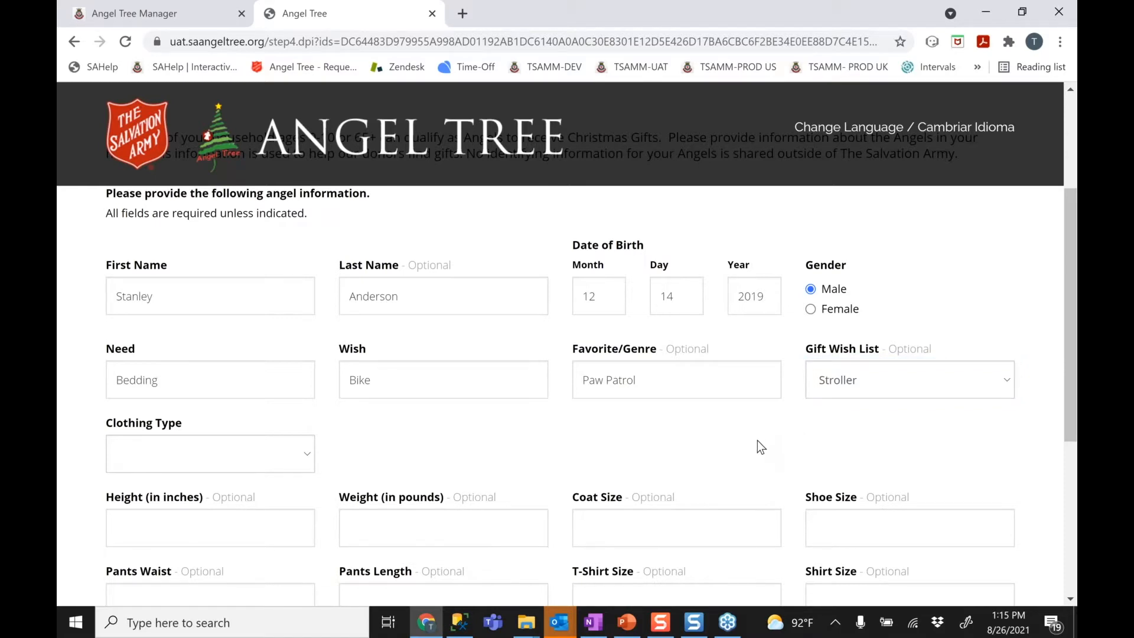
scroll(757, 440, down, 2)
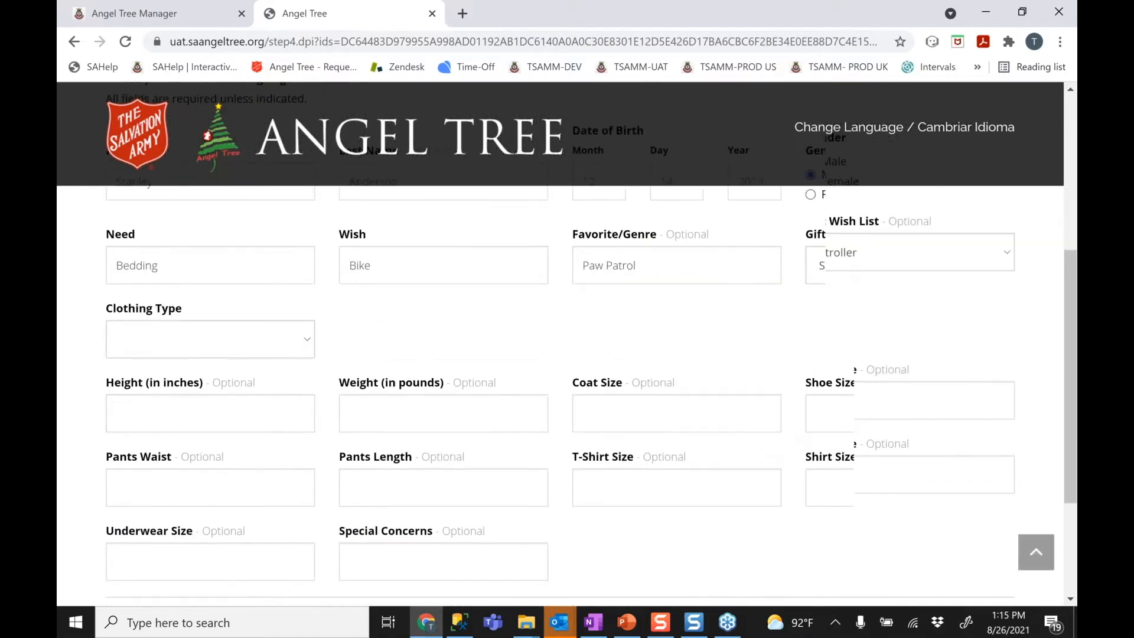
scroll(202, 330, down, 1)
Set Clothing Type to Toddler, save the angel, and answer No to more angels
click(203, 294)
click(203, 376)
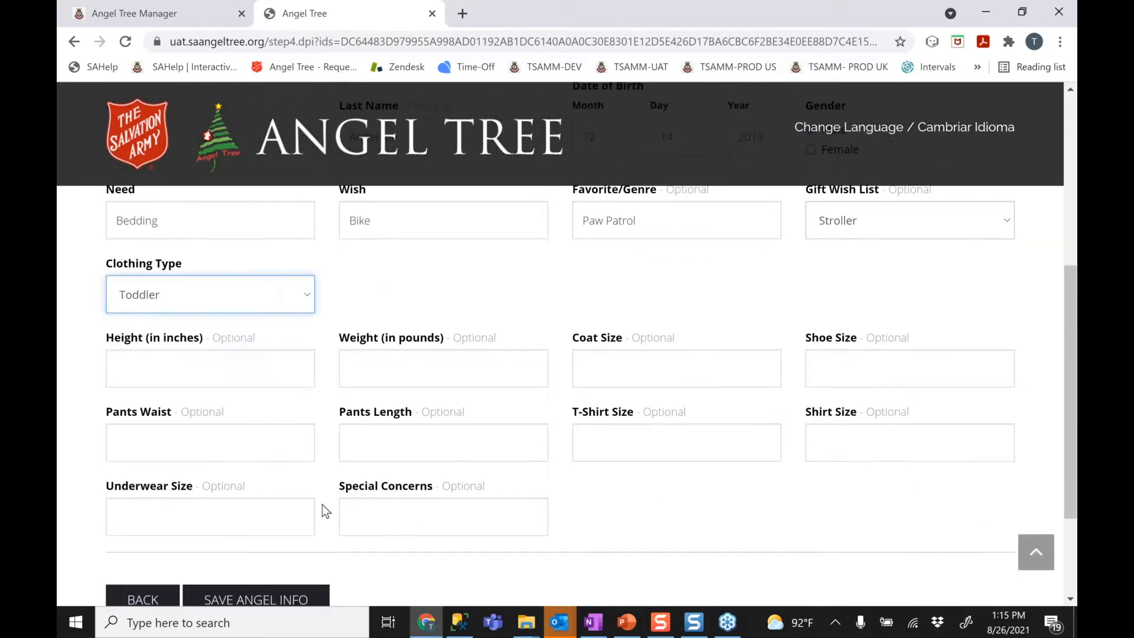
click(261, 599)
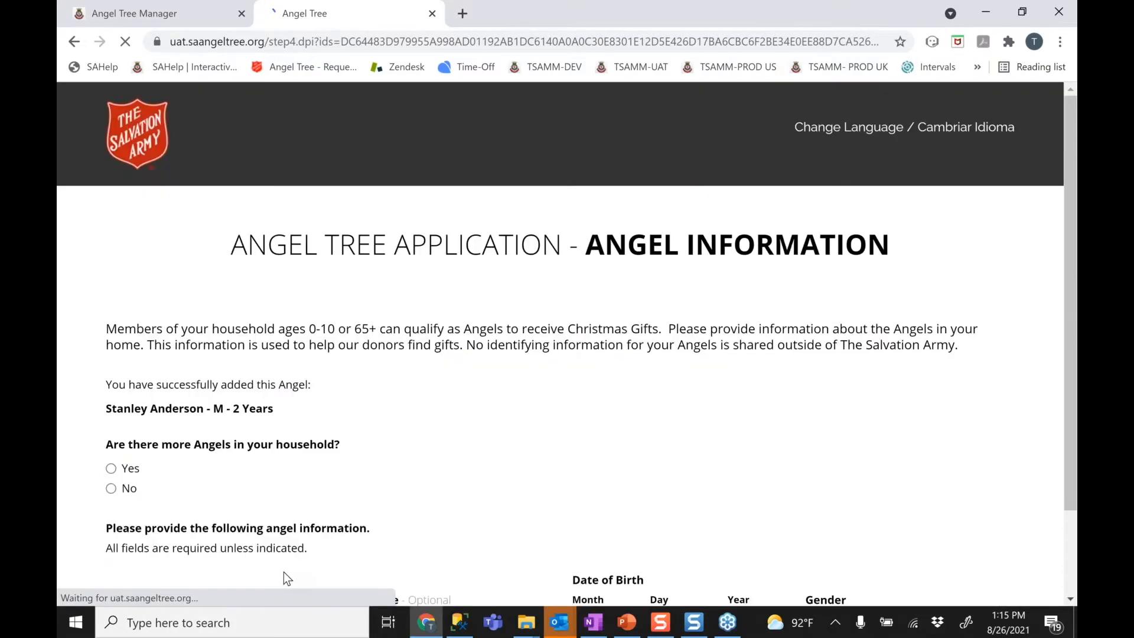
click(111, 488)
click(219, 551)
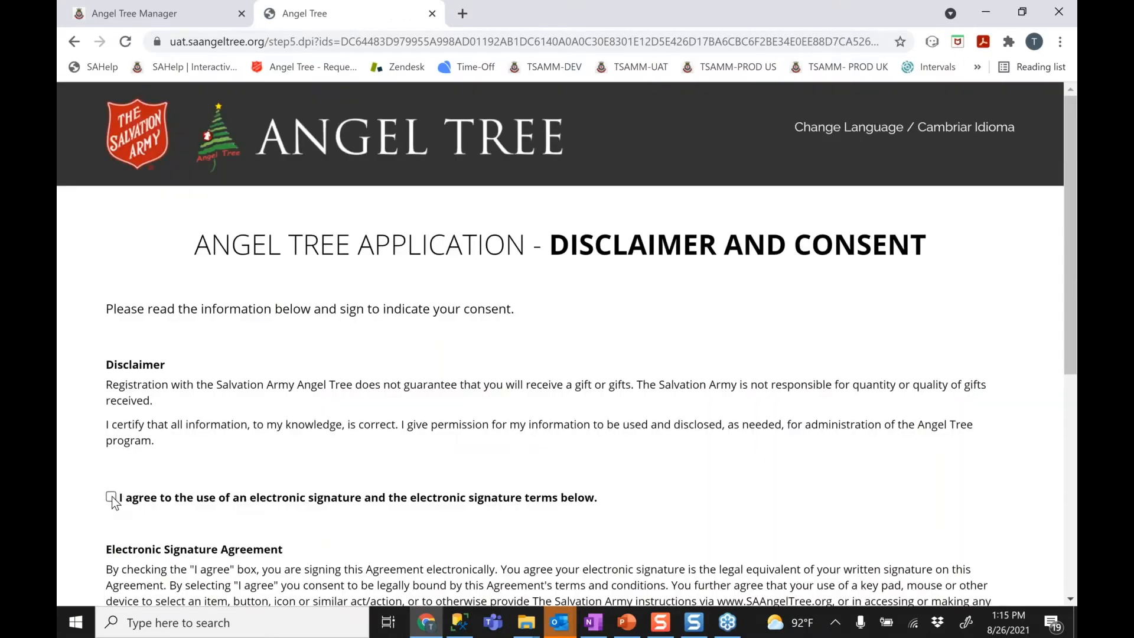
Agree to sign the consent form with an electronic signature
click(111, 496)
scroll(389, 440, down, 2)
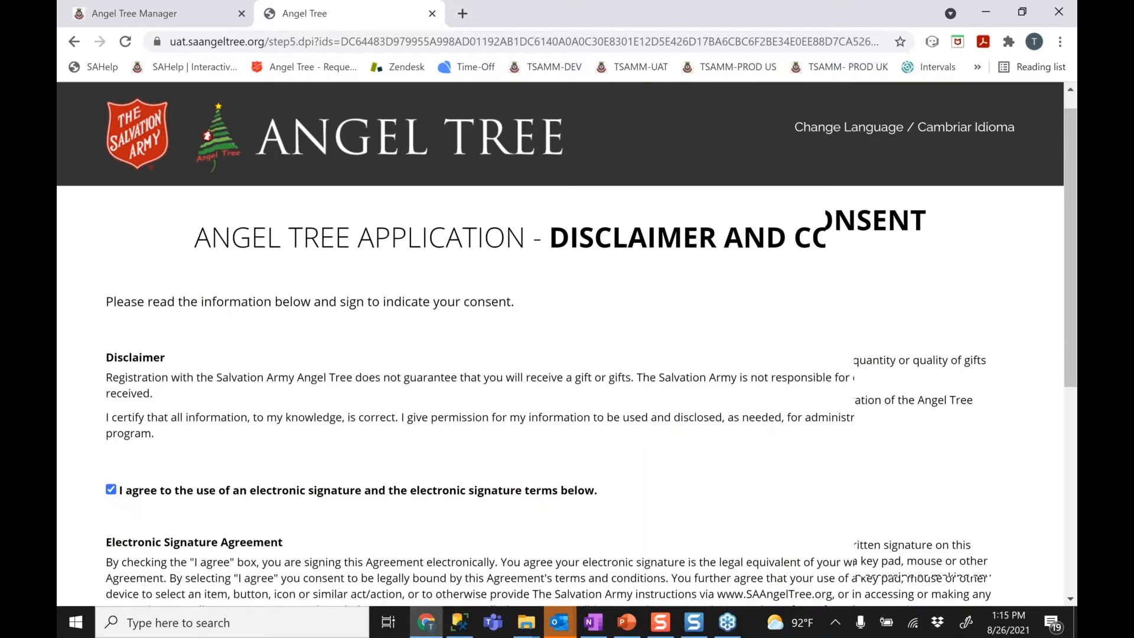
scroll(157, 500, down, 2)
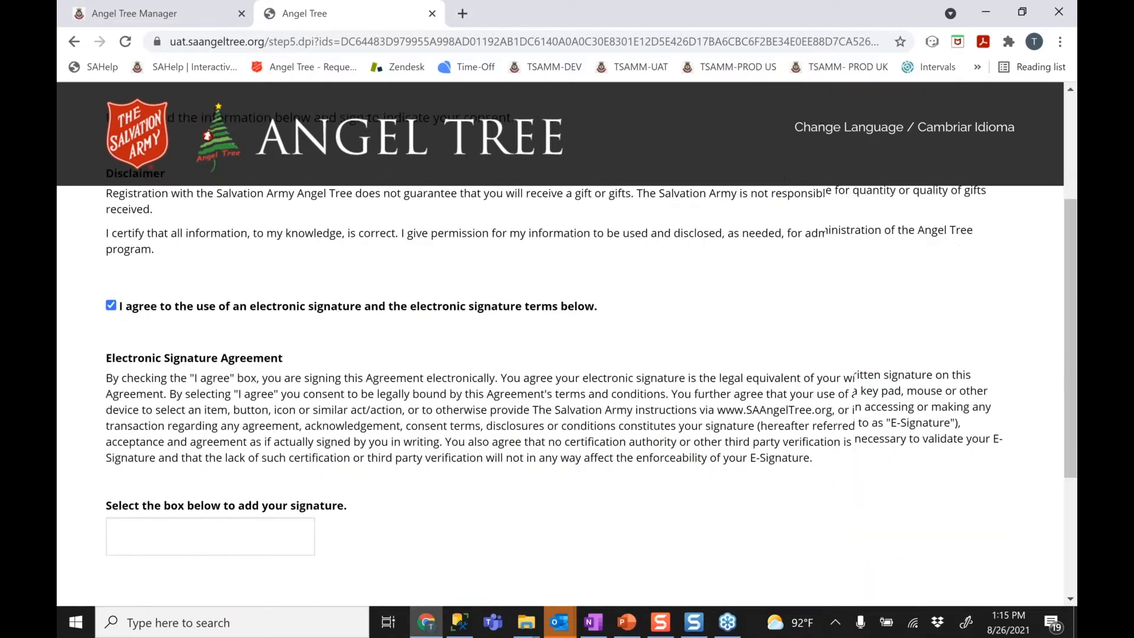
Draw and apply a freehand signature, redrawing it once, then continue past the consent form
click(156, 499)
mouse_move(384, 366)
mouse_down()
mouse_move(506, 390)
mouse_move(625, 381)
mouse_move(614, 354)
mouse_up()
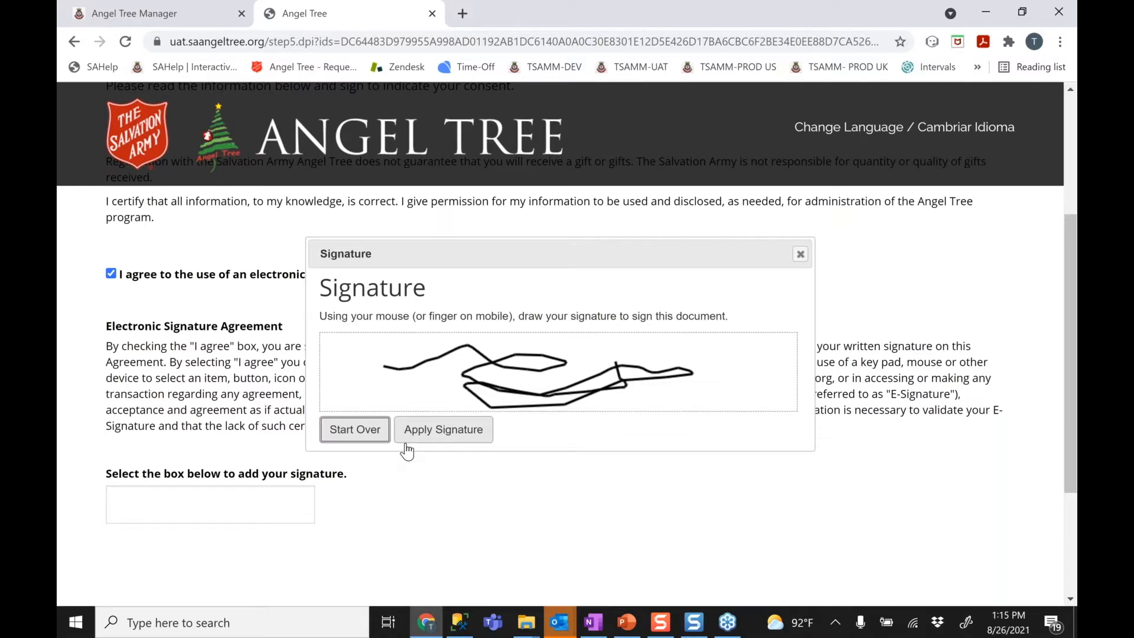
click(360, 437)
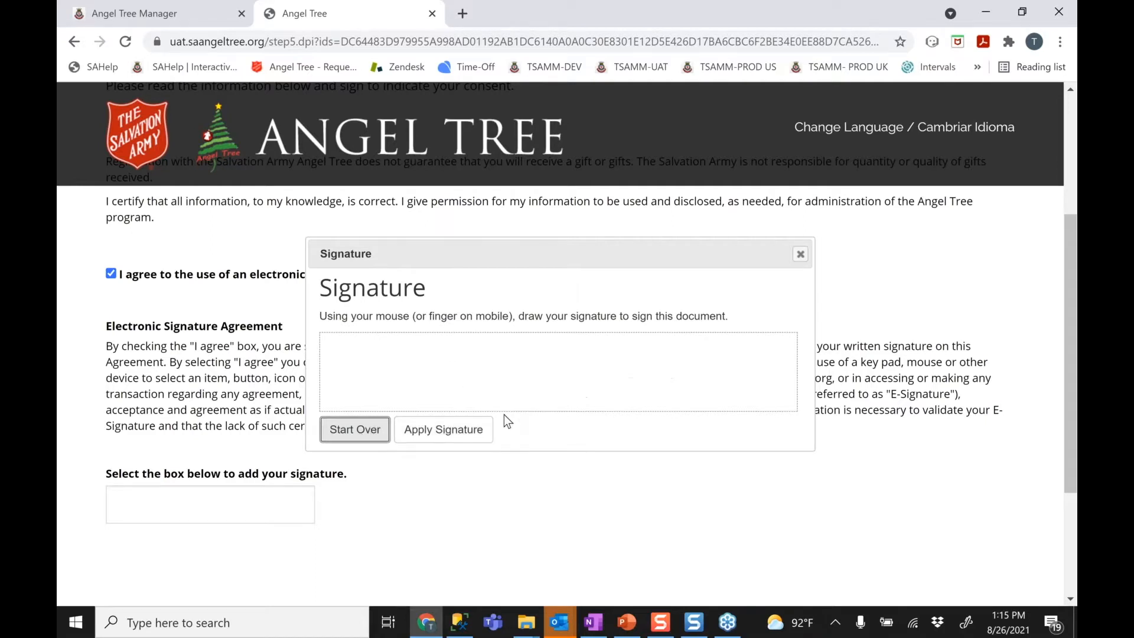
mouse_move(397, 361)
mouse_down()
mouse_move(472, 355)
mouse_move(549, 392)
mouse_move(650, 374)
mouse_up()
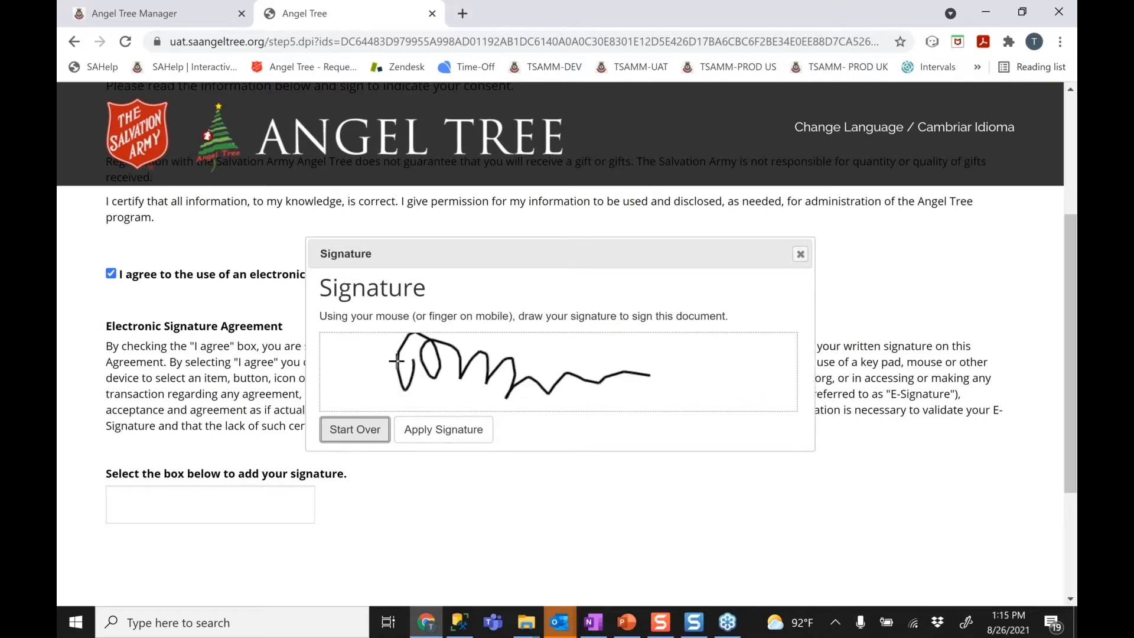
click(443, 429)
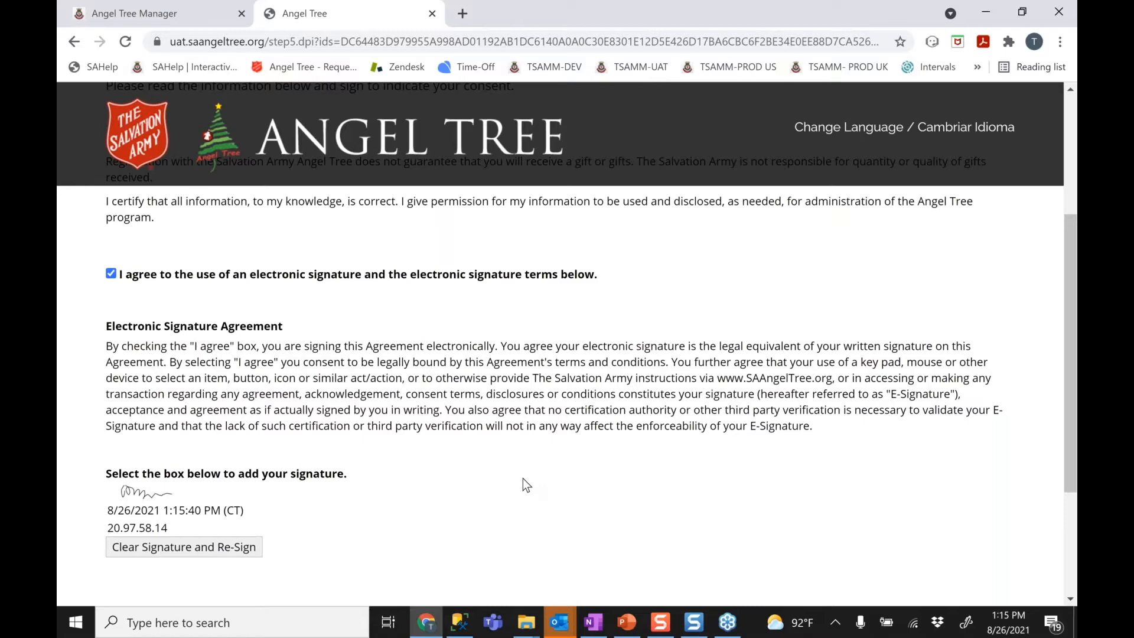
scroll(523, 479, down, 1)
scroll(522, 479, down, 2)
click(219, 476)
Attach Lease Agreement.pdf as the Birth Certificate document
scroll(480, 470, down, 2)
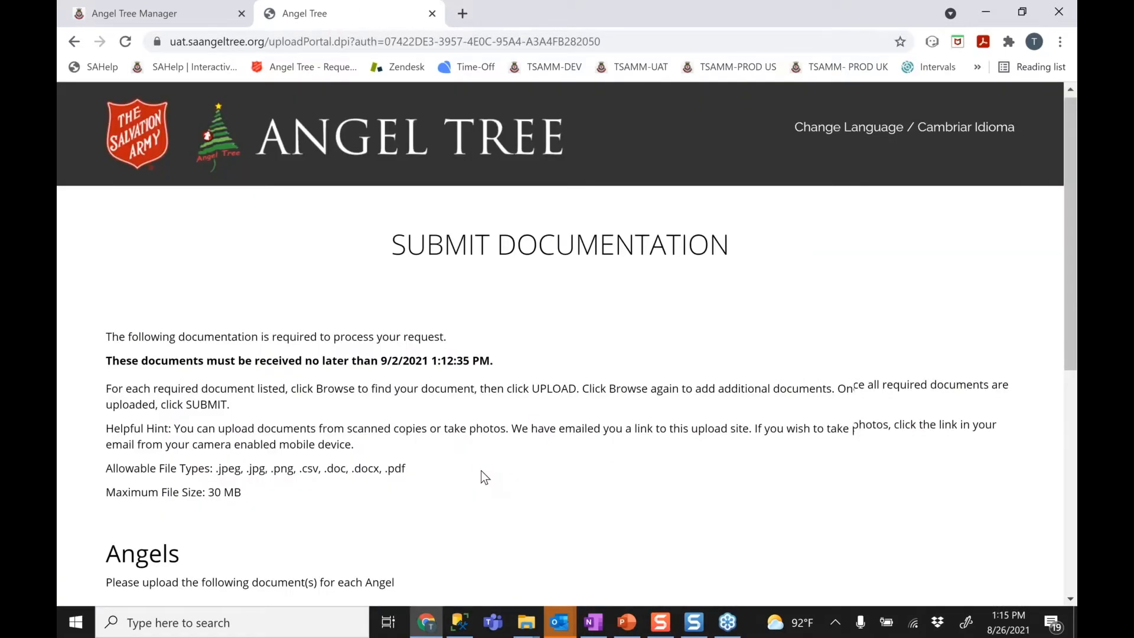
scroll(467, 471, down, 2)
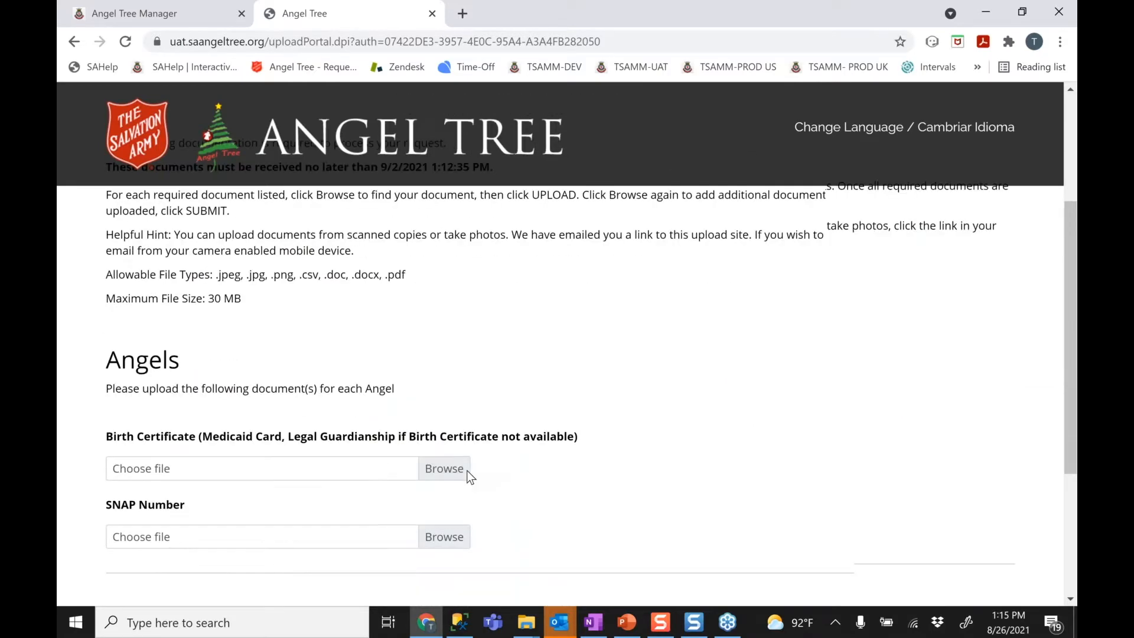
click(445, 407)
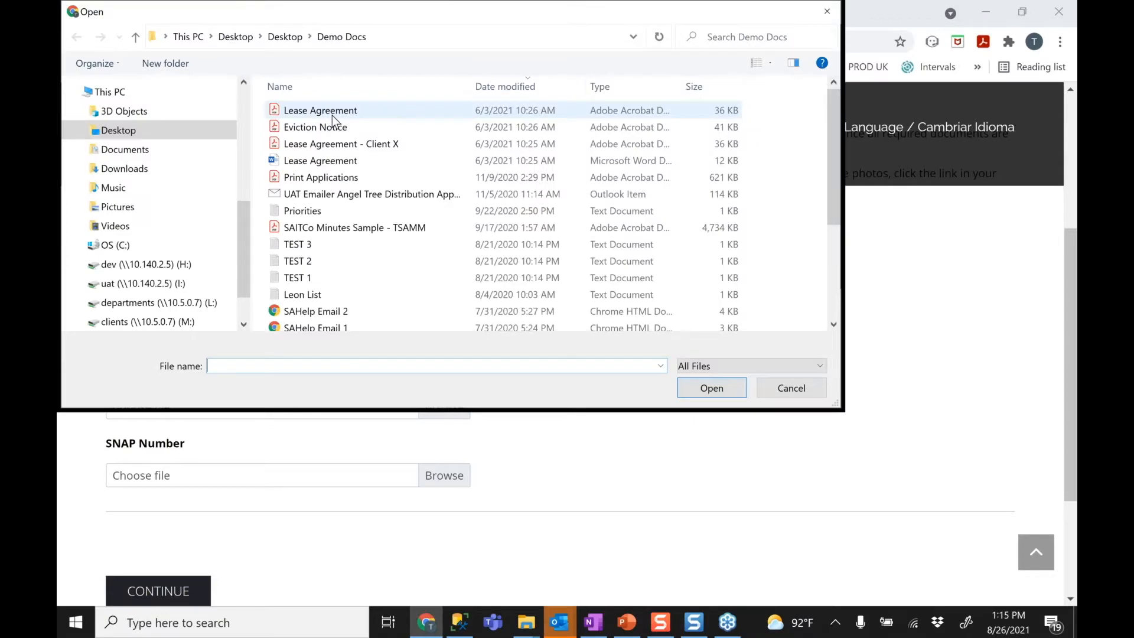
click(332, 115)
double_click(332, 115)
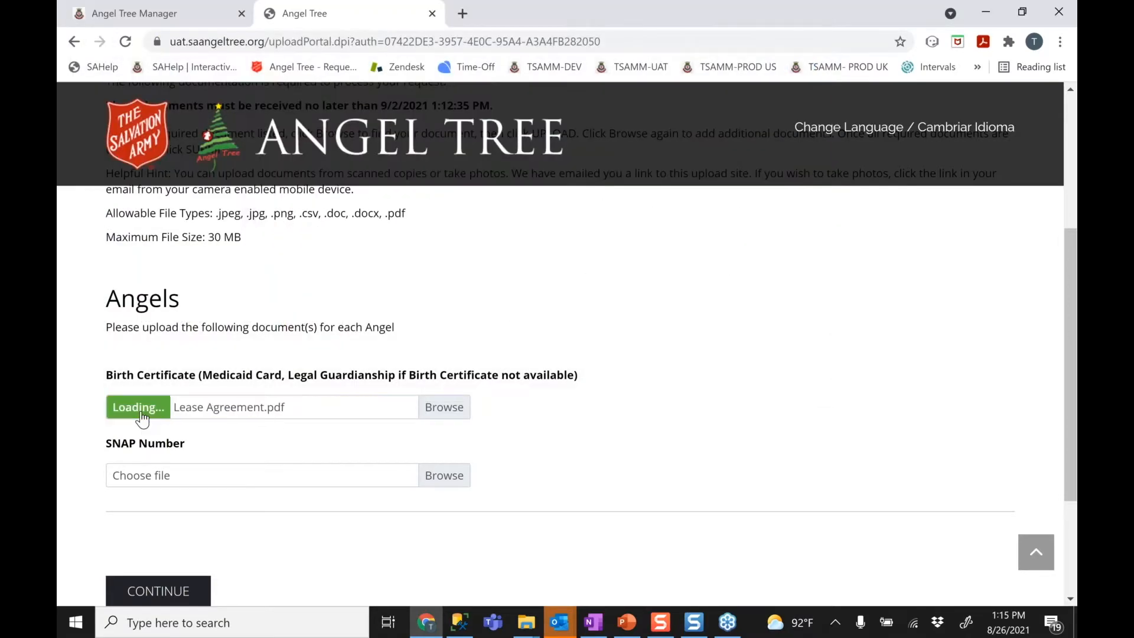
Upload Lease Agreement.pdf for SNAP Number
click(453, 512)
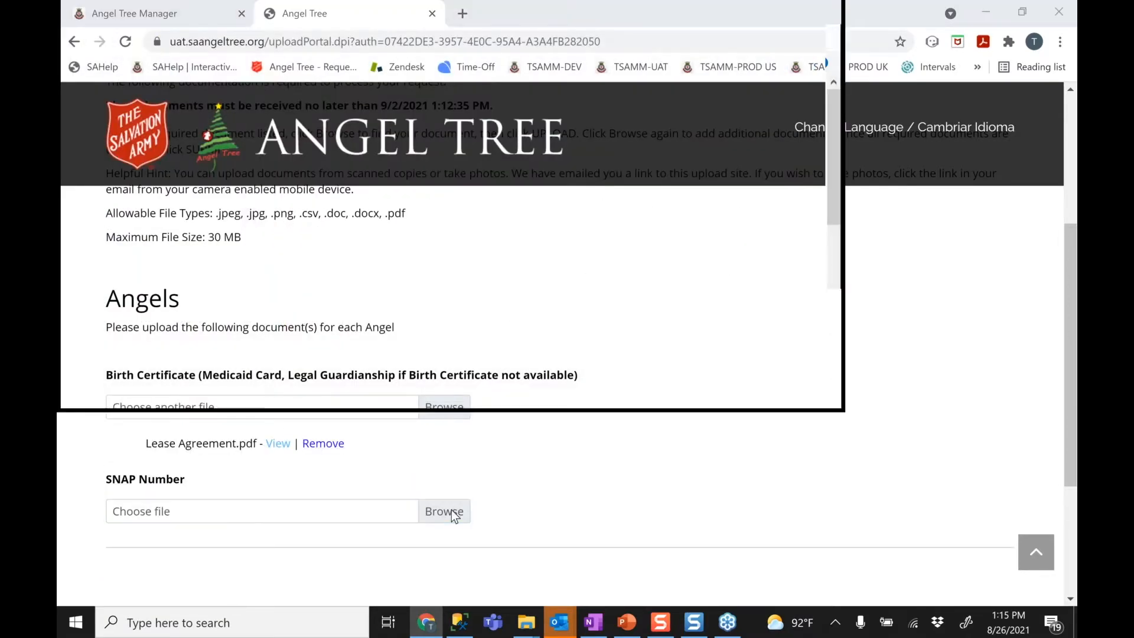
double_click(331, 110)
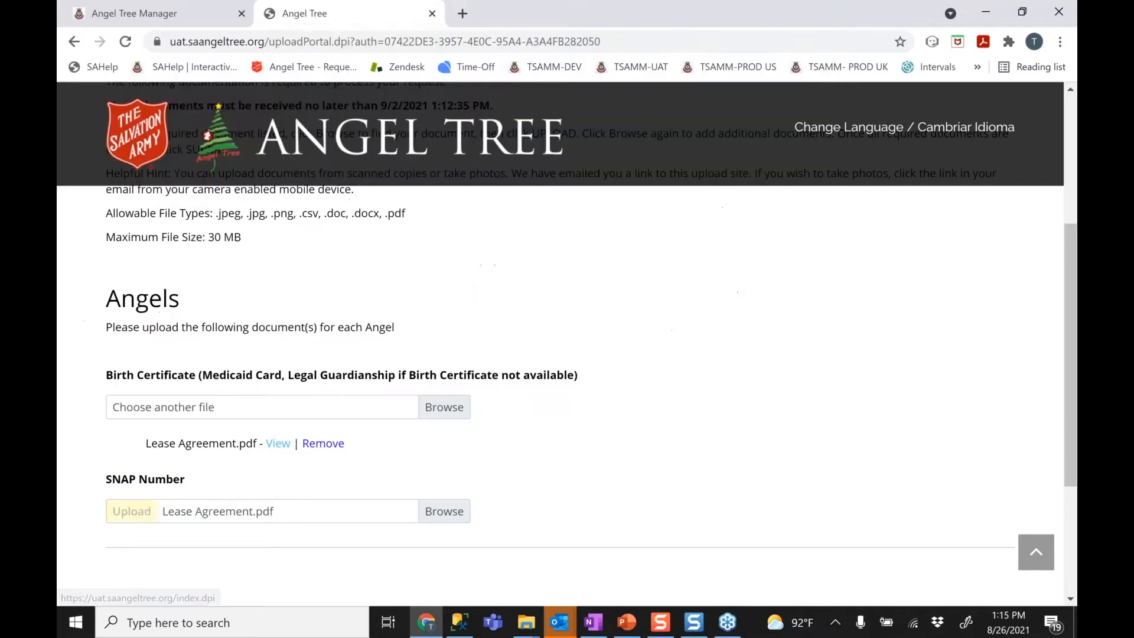
click(139, 509)
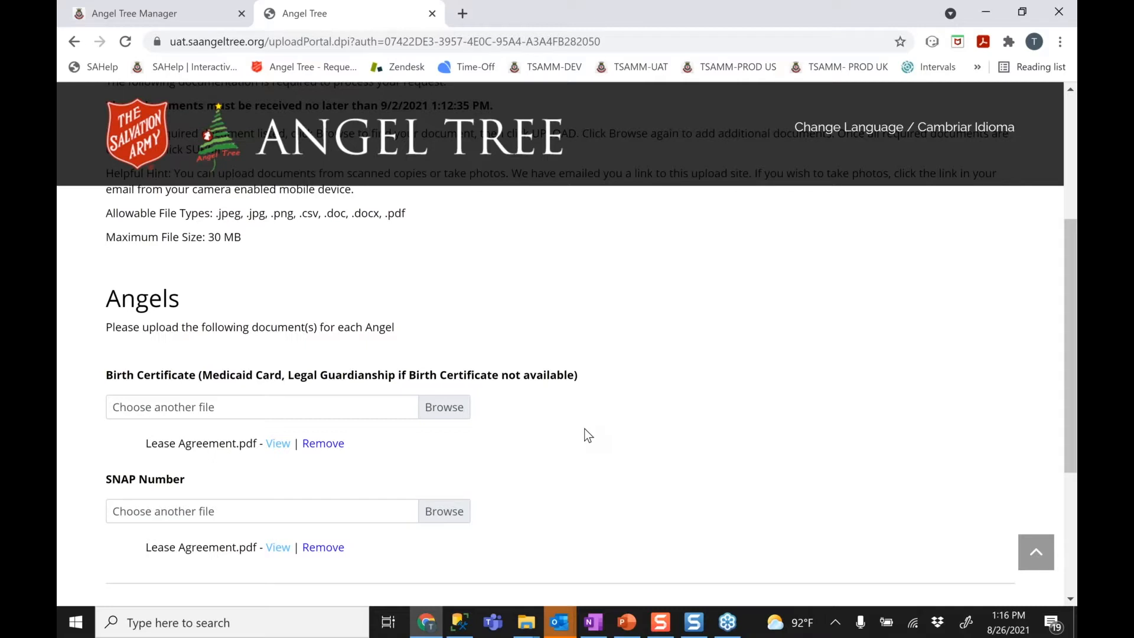
scroll(586, 435, down, 2)
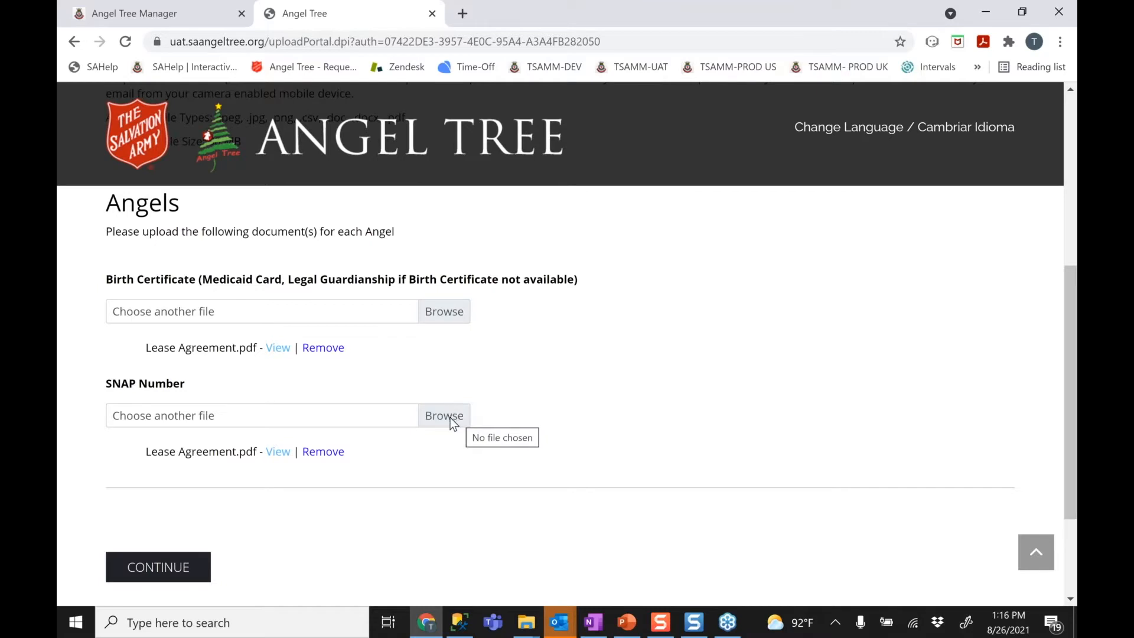
Upload Lease Agreement.pdf a second time for SNAP Number and continue to confirmation
click(451, 422)
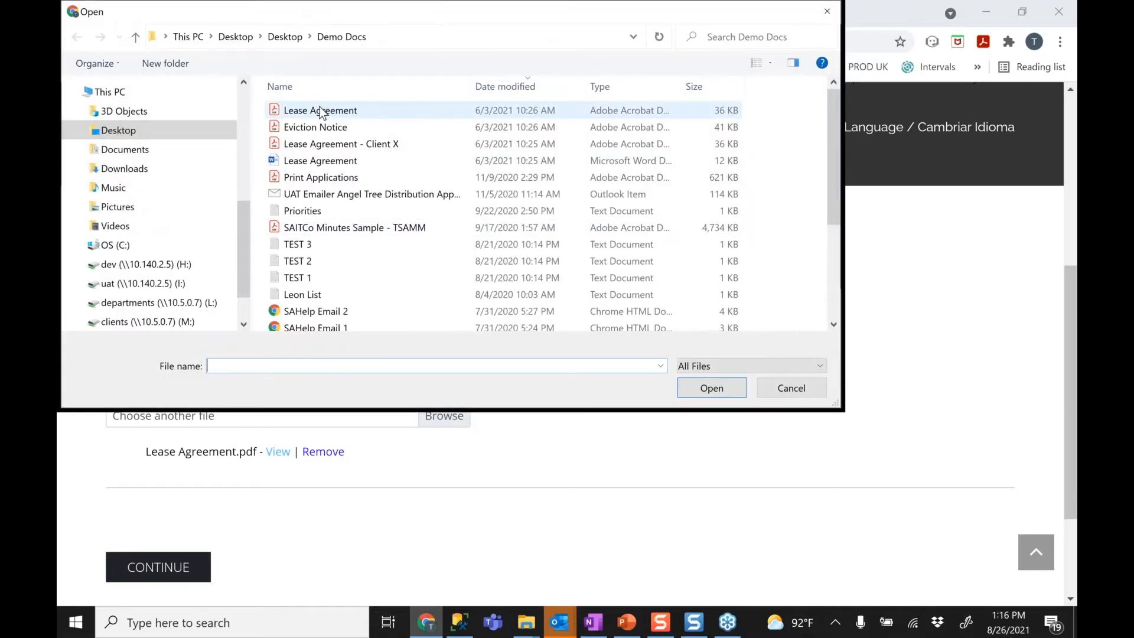
double_click(320, 112)
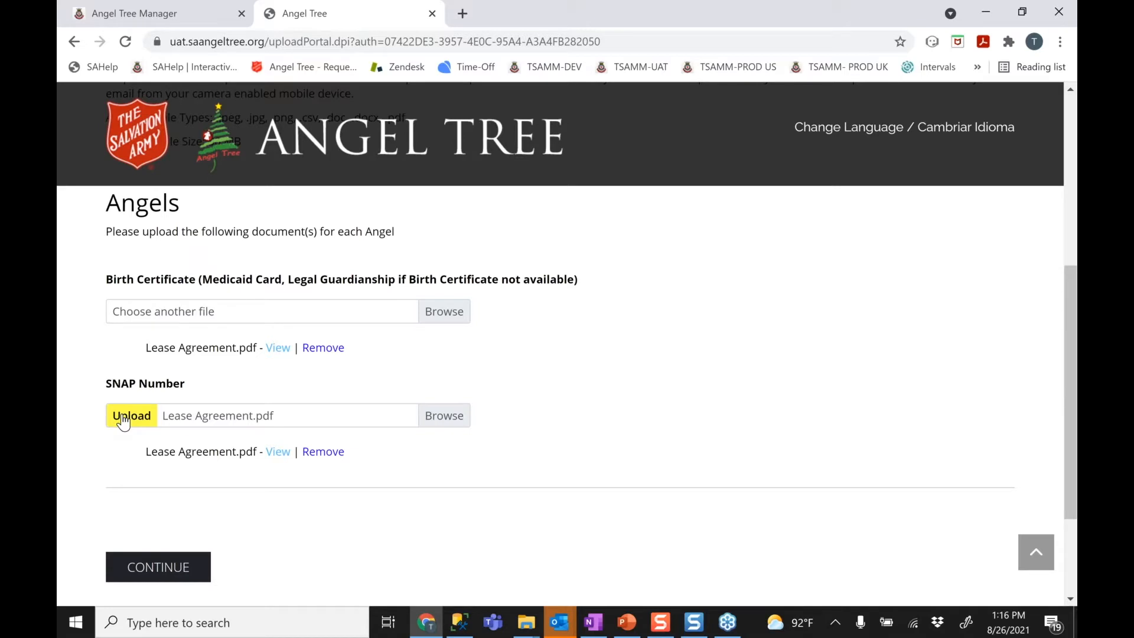
click(123, 416)
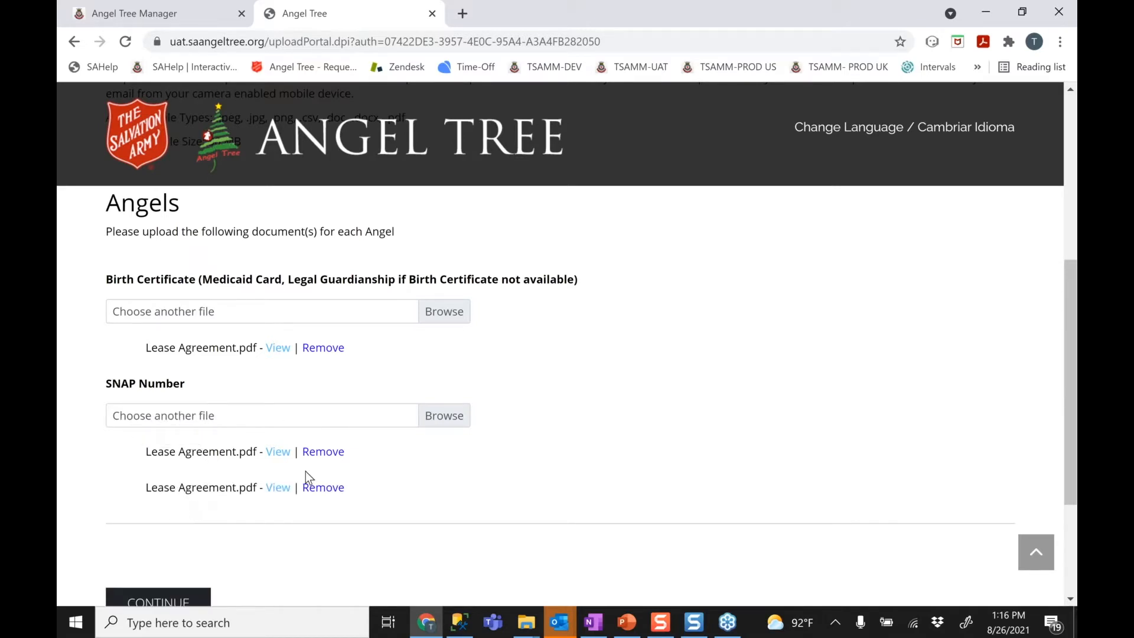
click(180, 601)
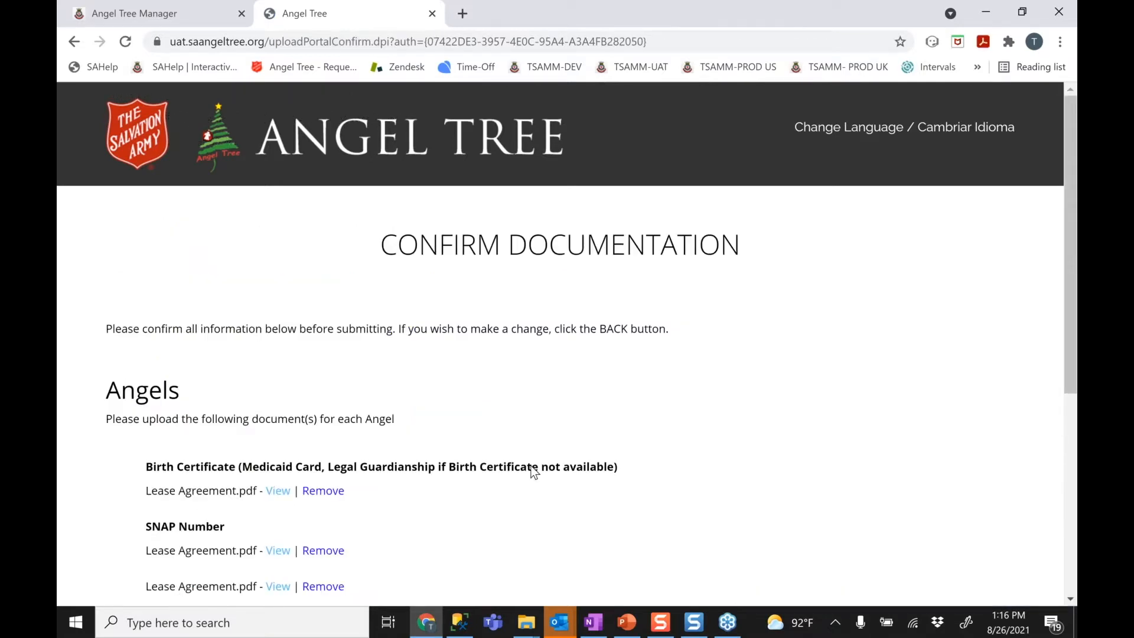
Submit the documents, confirm the warning, and return to the Angel Tree Manager tab
scroll(534, 472, down, 3)
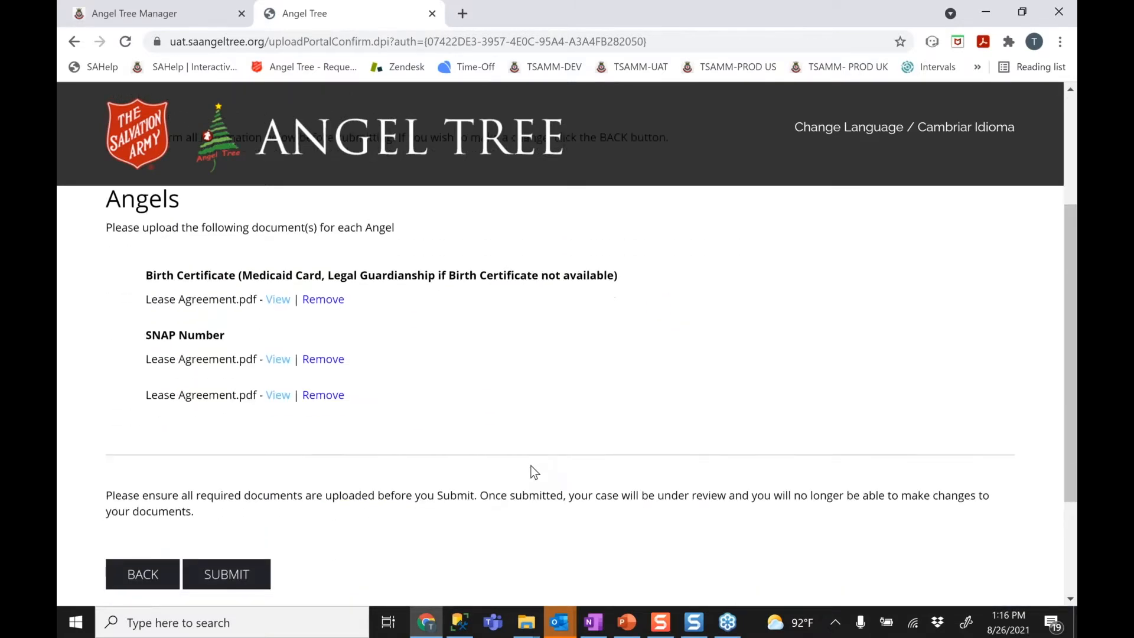
scroll(534, 471, down, 1)
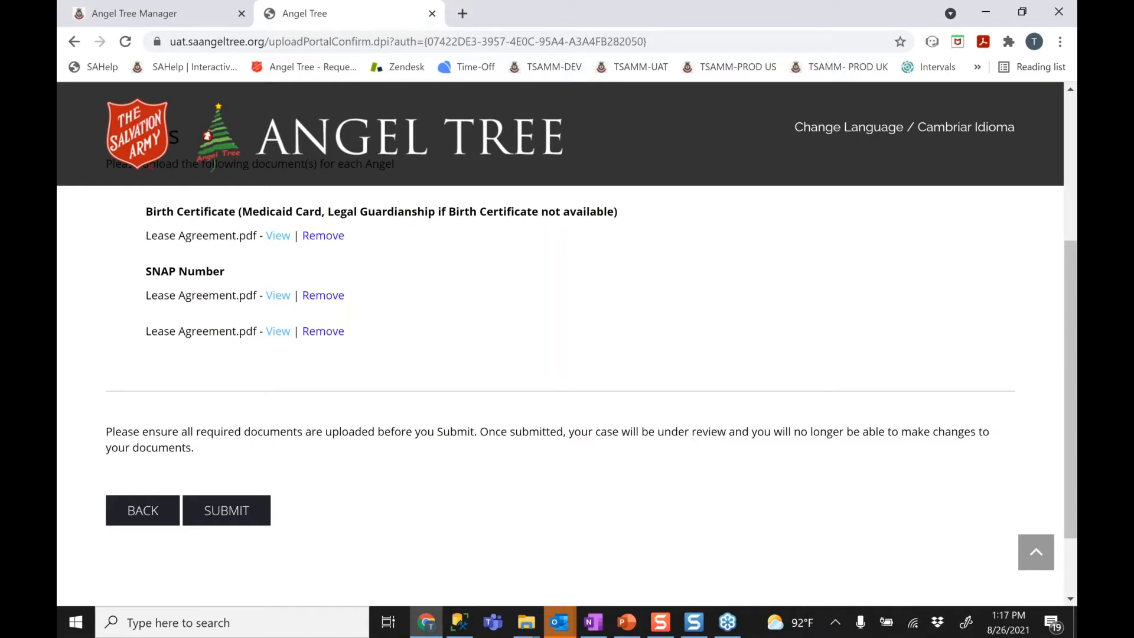
click(227, 518)
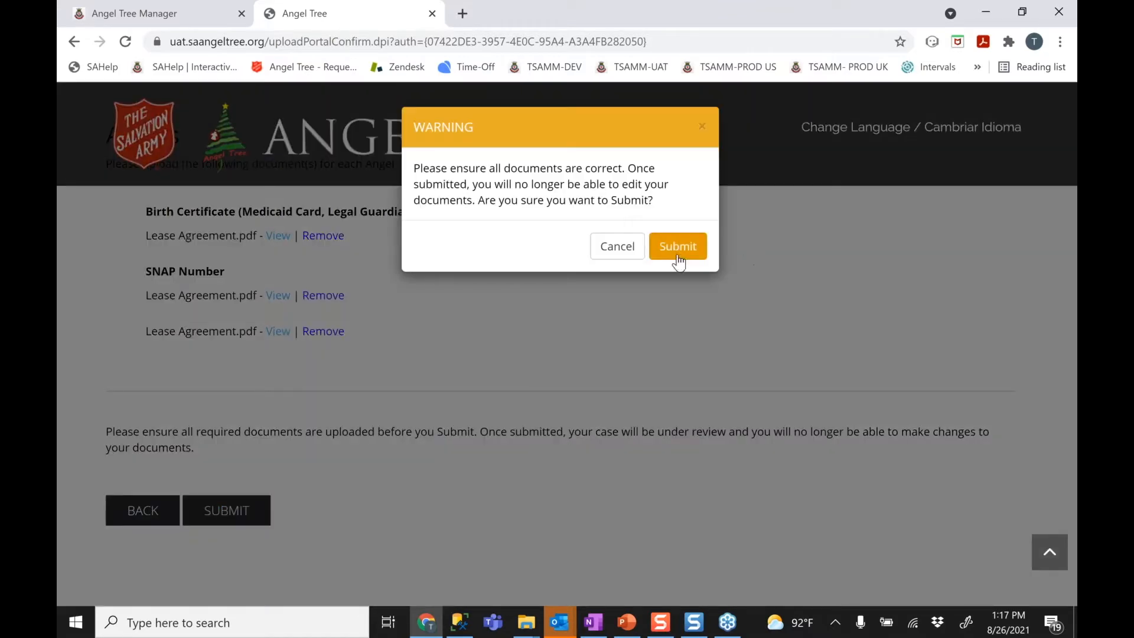
click(677, 247)
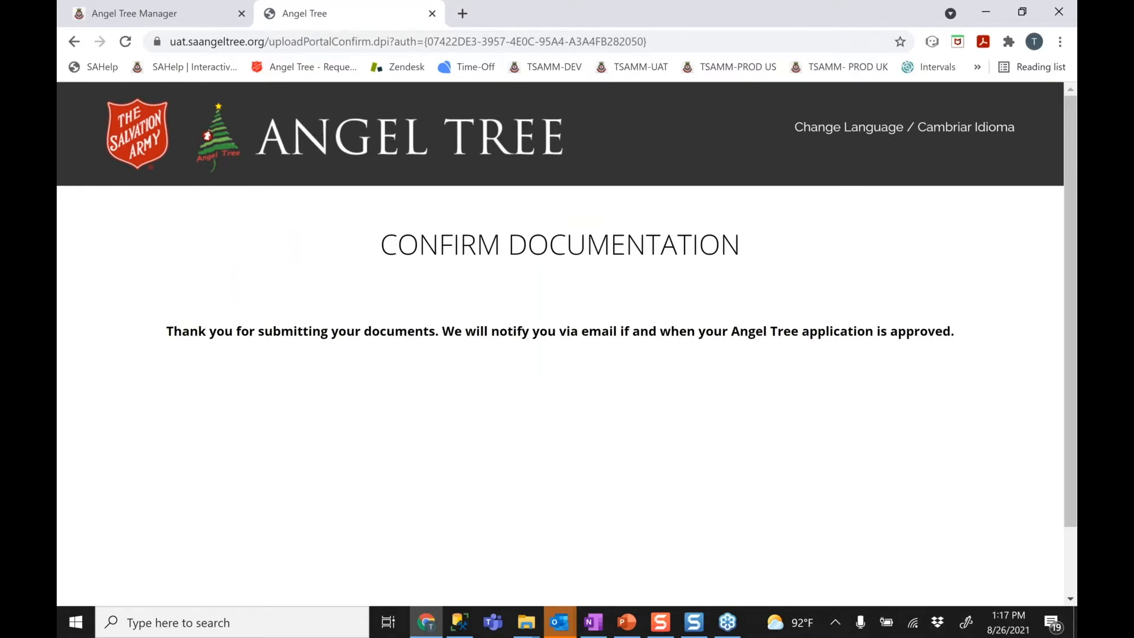
click(150, 16)
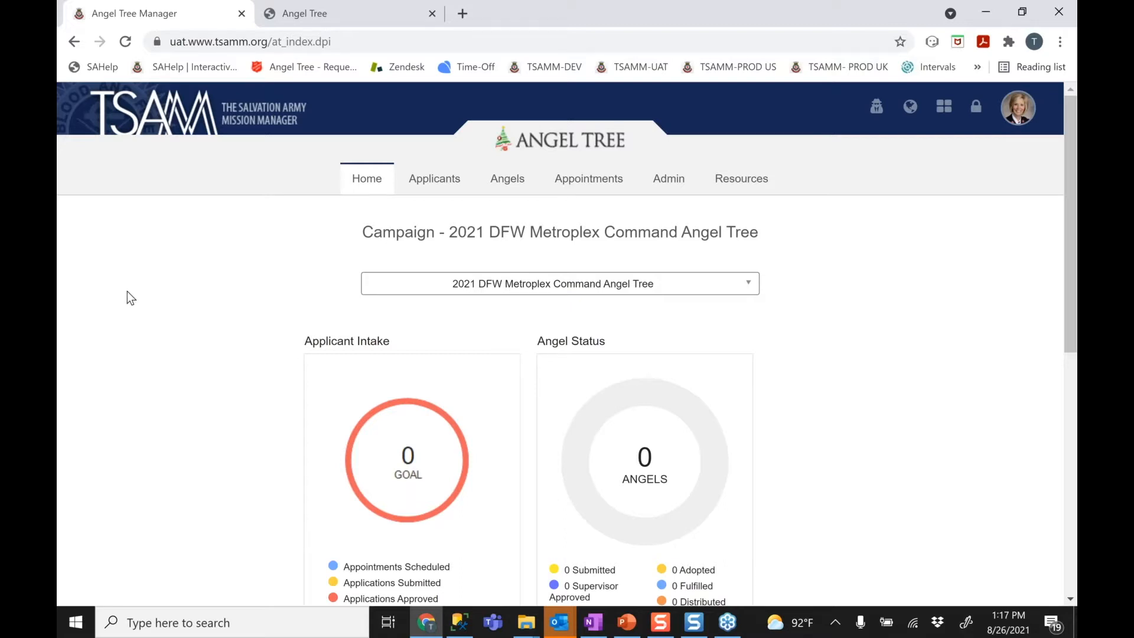
Open Applicant Records from the Applicants menu to list the five 2021 DFW applicants
mouse_move(442, 179)
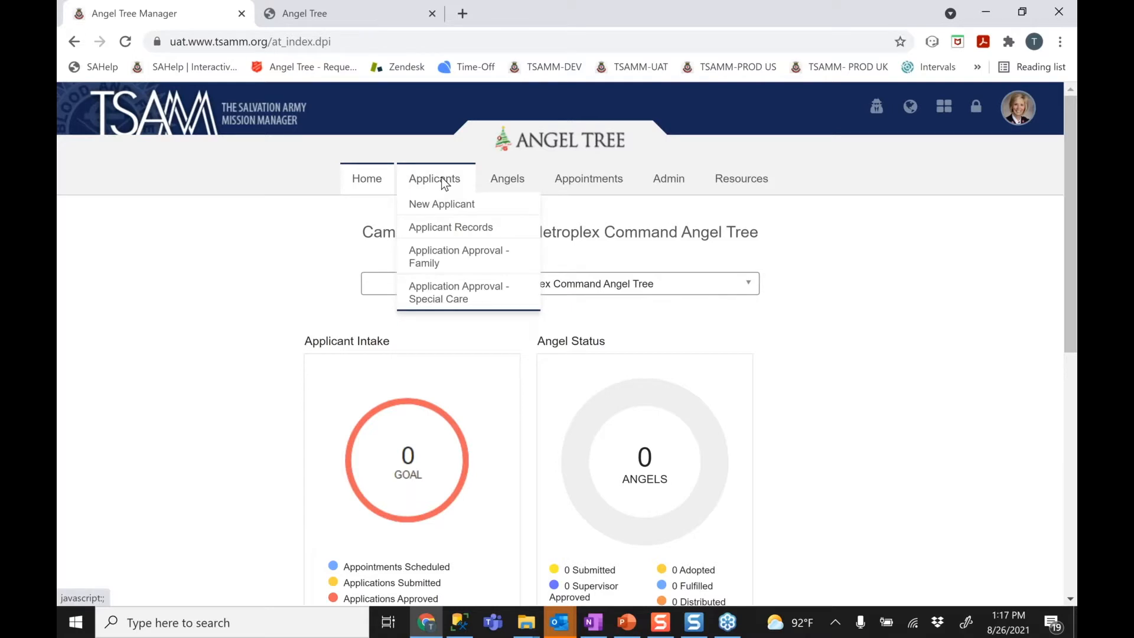
click(444, 234)
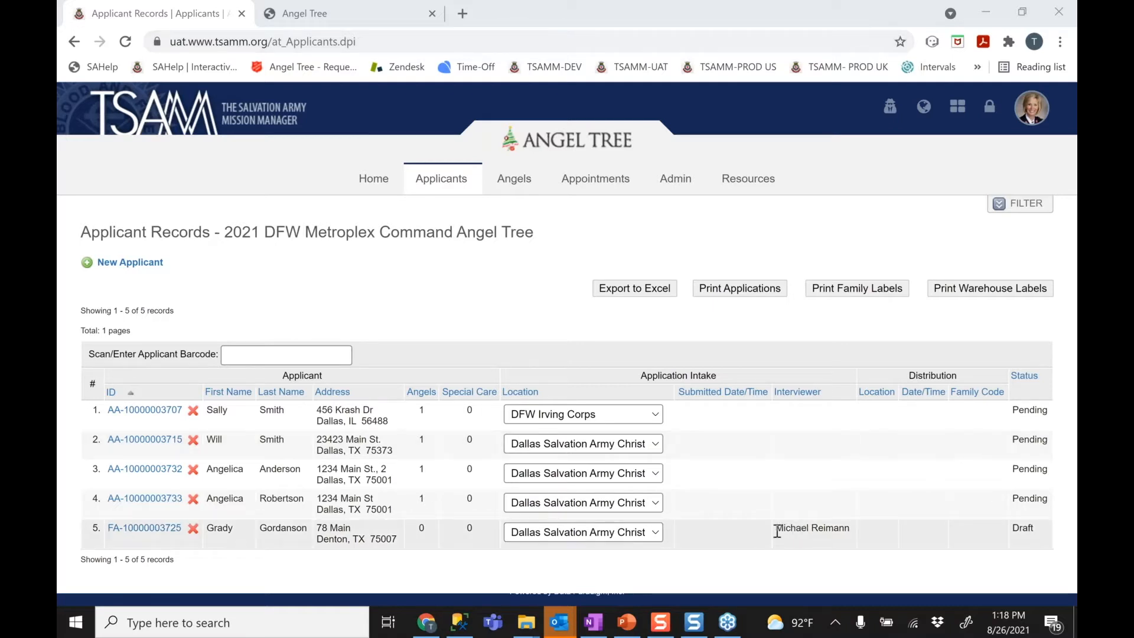
drag(777, 532, 850, 532)
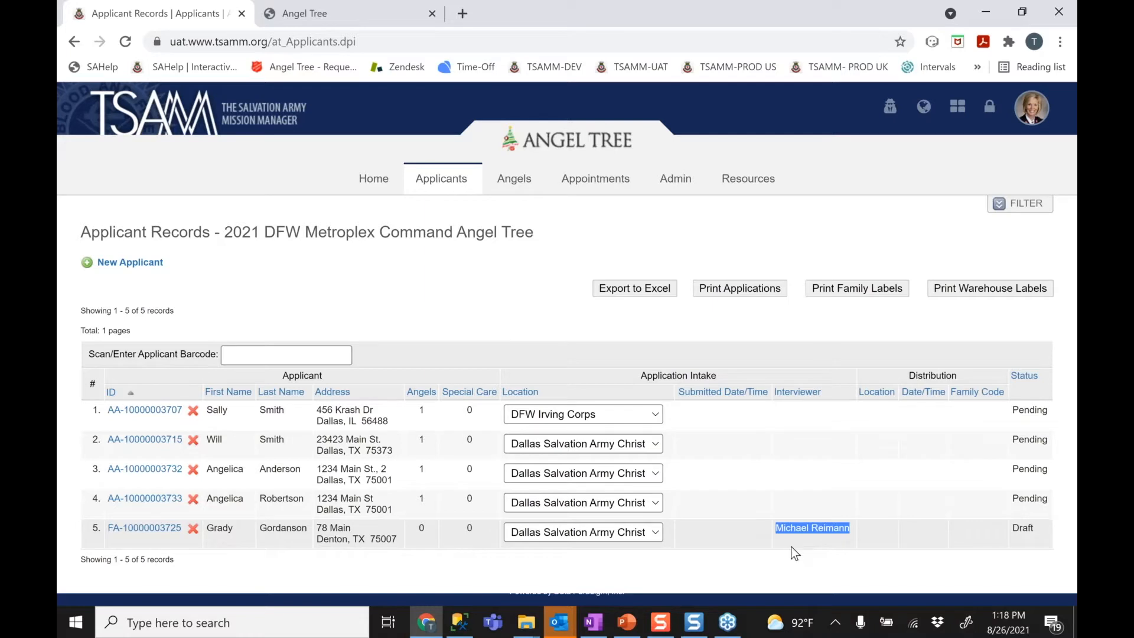
click(795, 552)
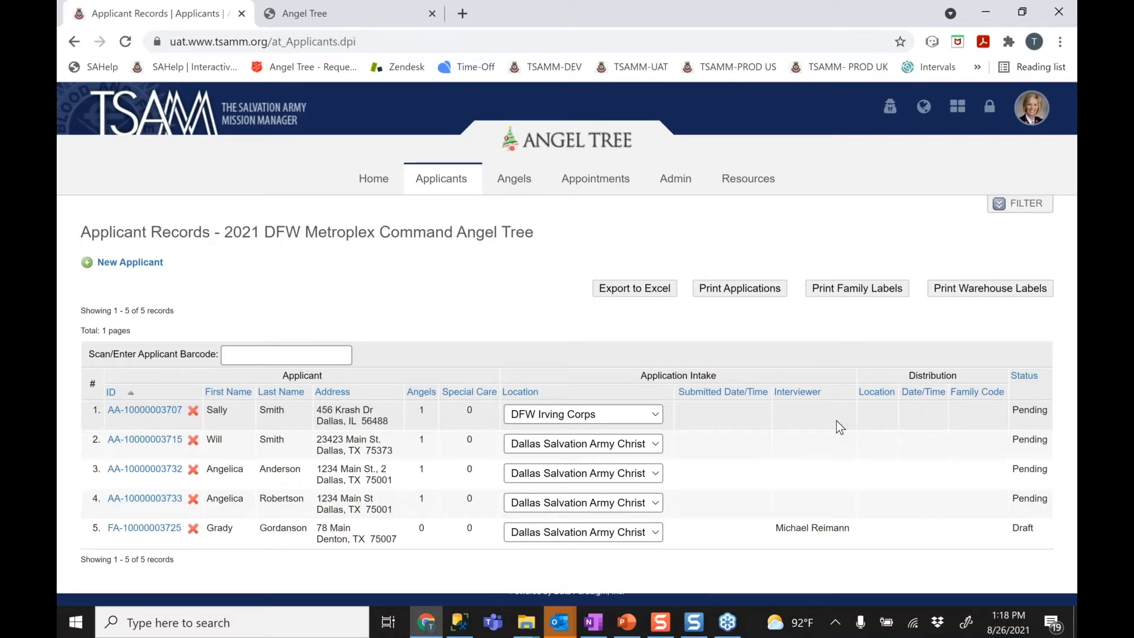
Filter the applicant list to include online drafts, showing eight records: four Pending, four Draft
click(1024, 209)
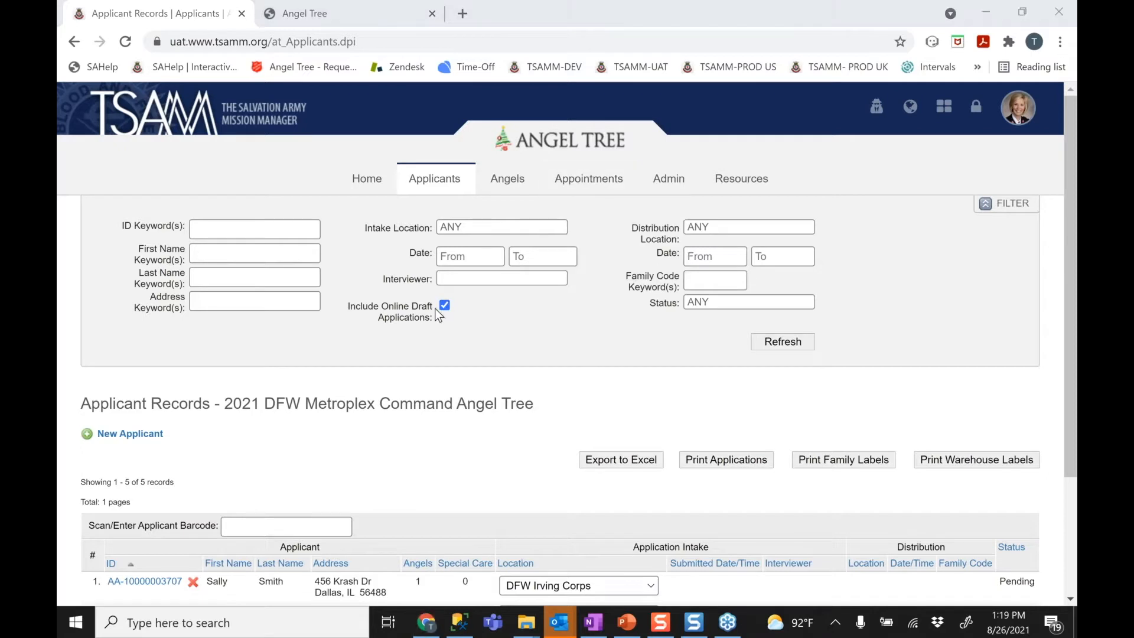
click(780, 342)
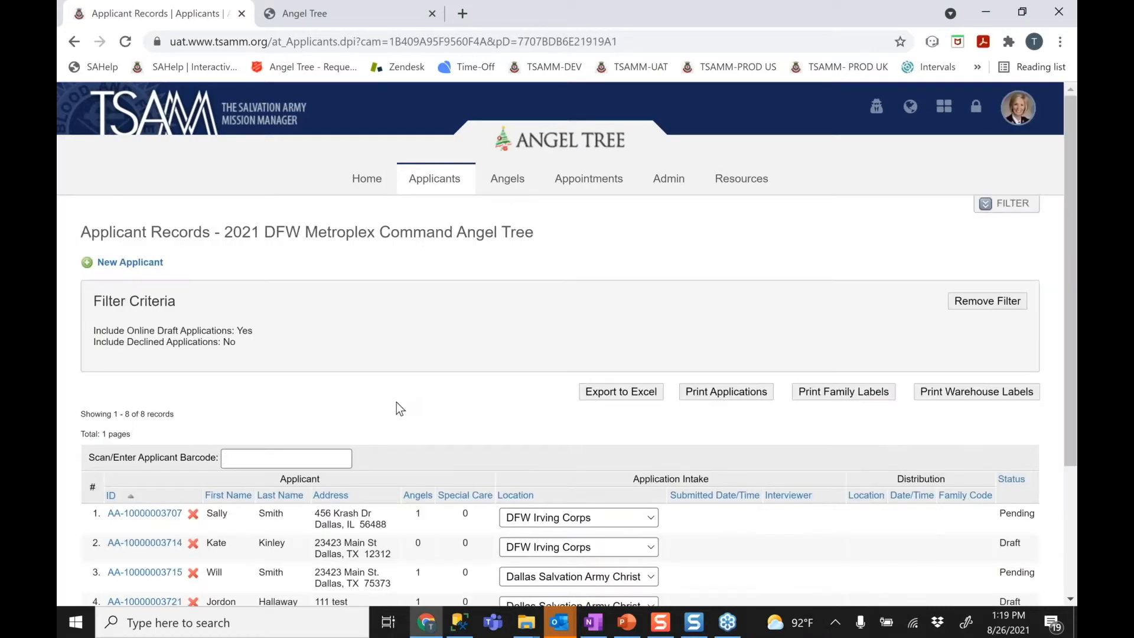
scroll(395, 403, down, 2)
scroll(396, 402, down, 1)
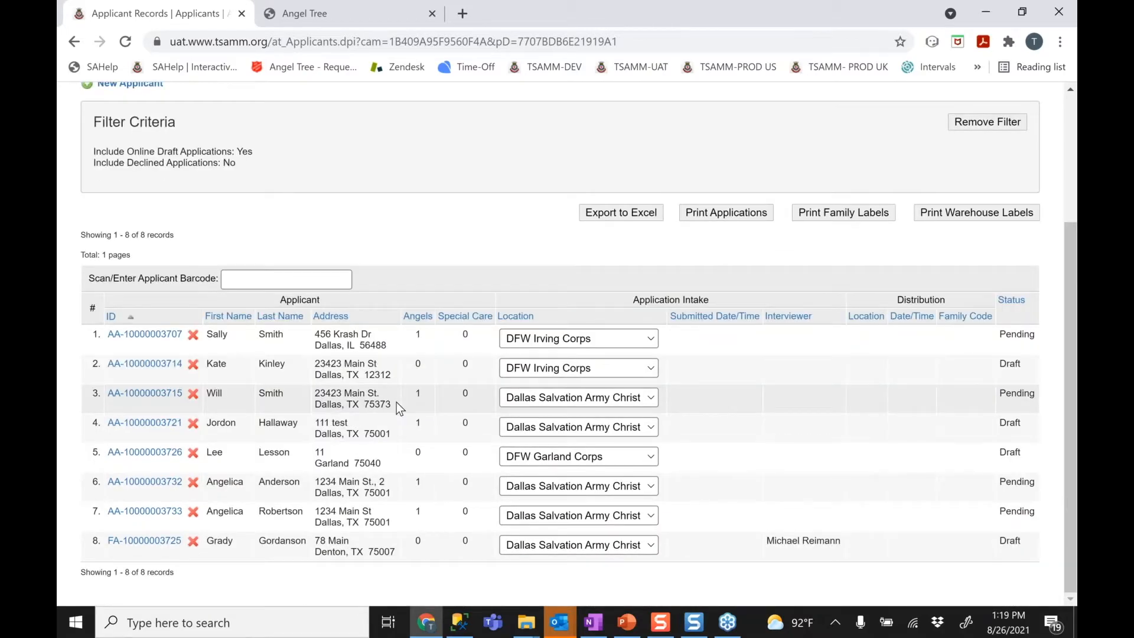
scroll(395, 402, up, 1)
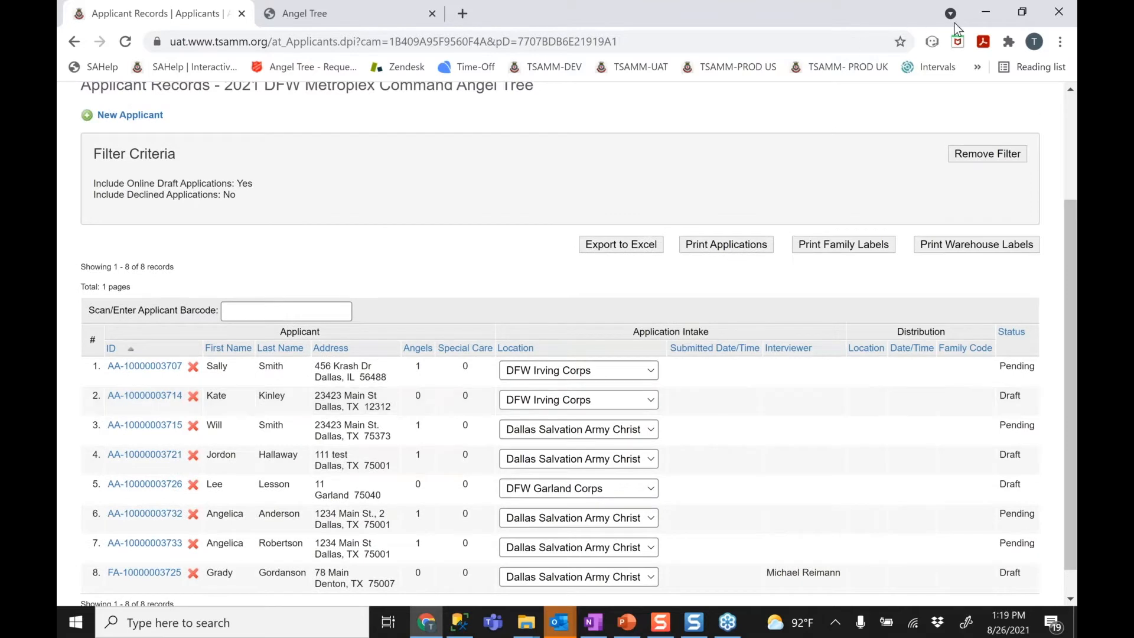
click(1003, 30)
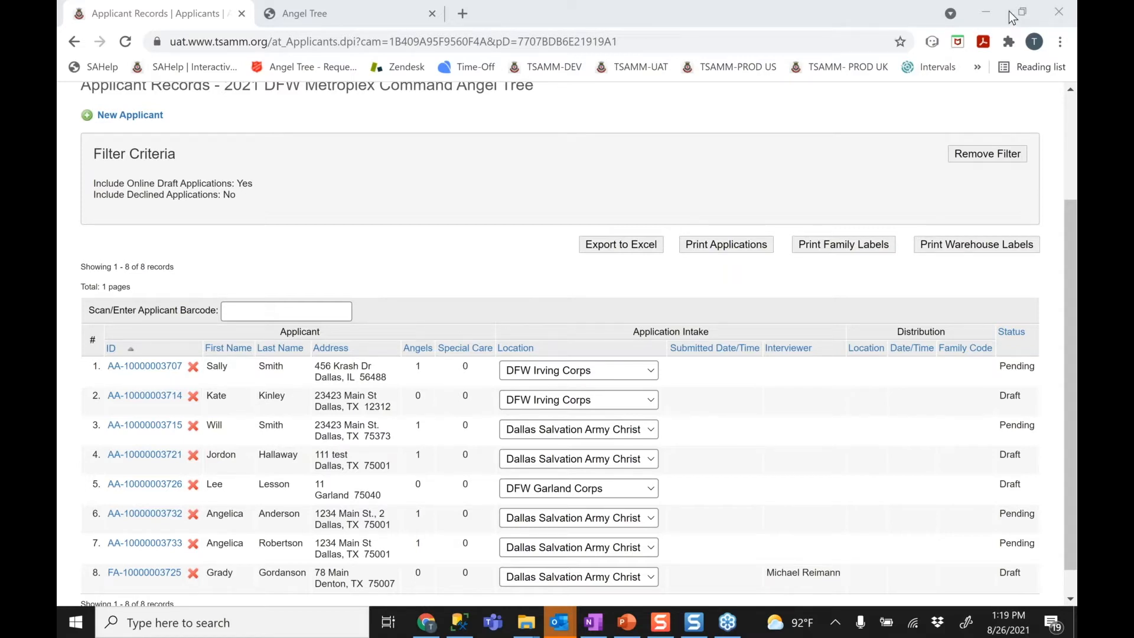
click(508, 270)
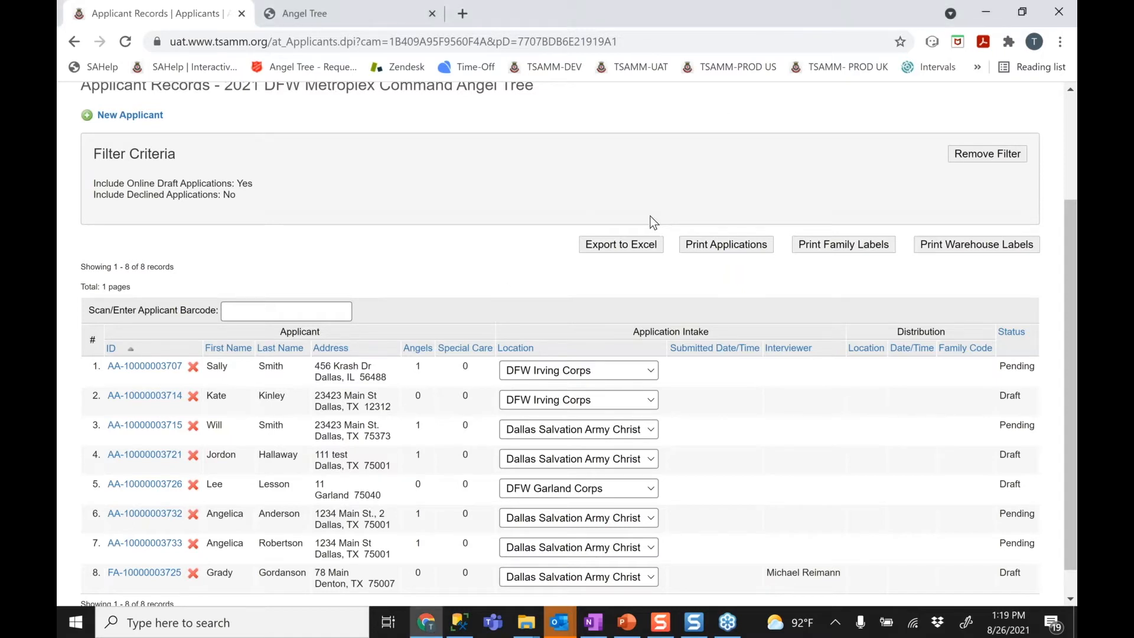
click(835, 29)
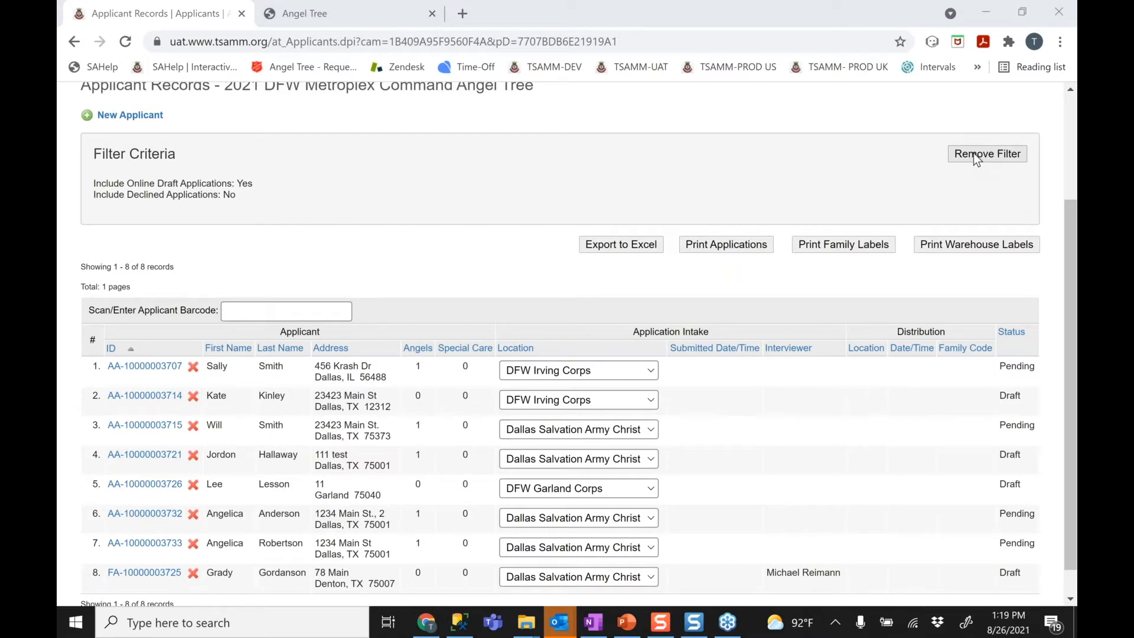
Remove the filter to return to five applicants and expand the filter panel
click(973, 153)
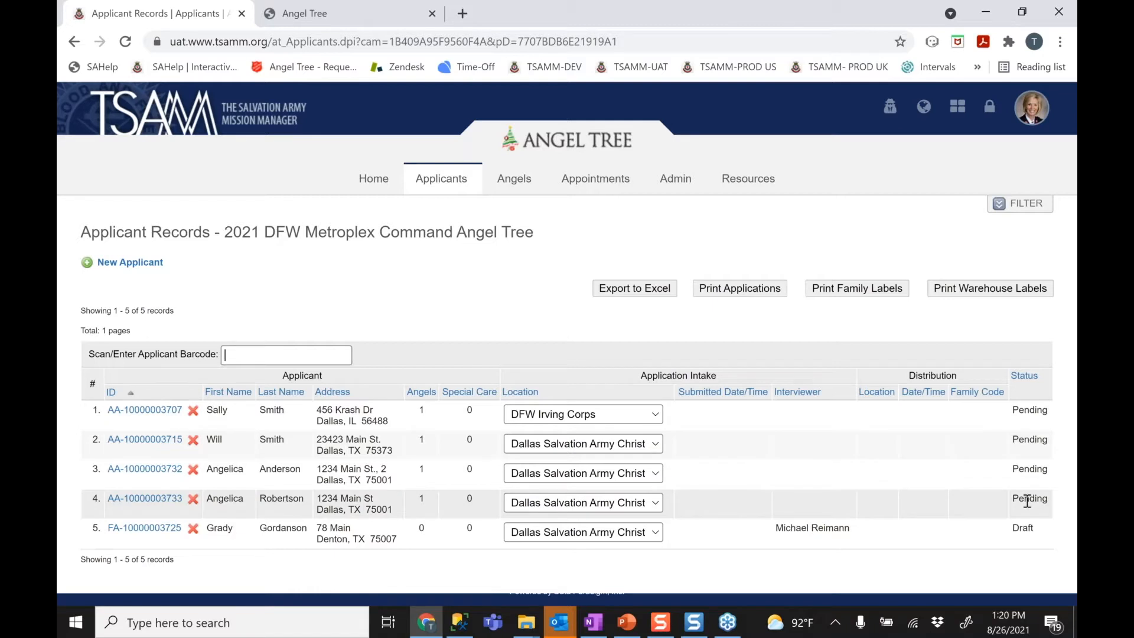
click(838, 31)
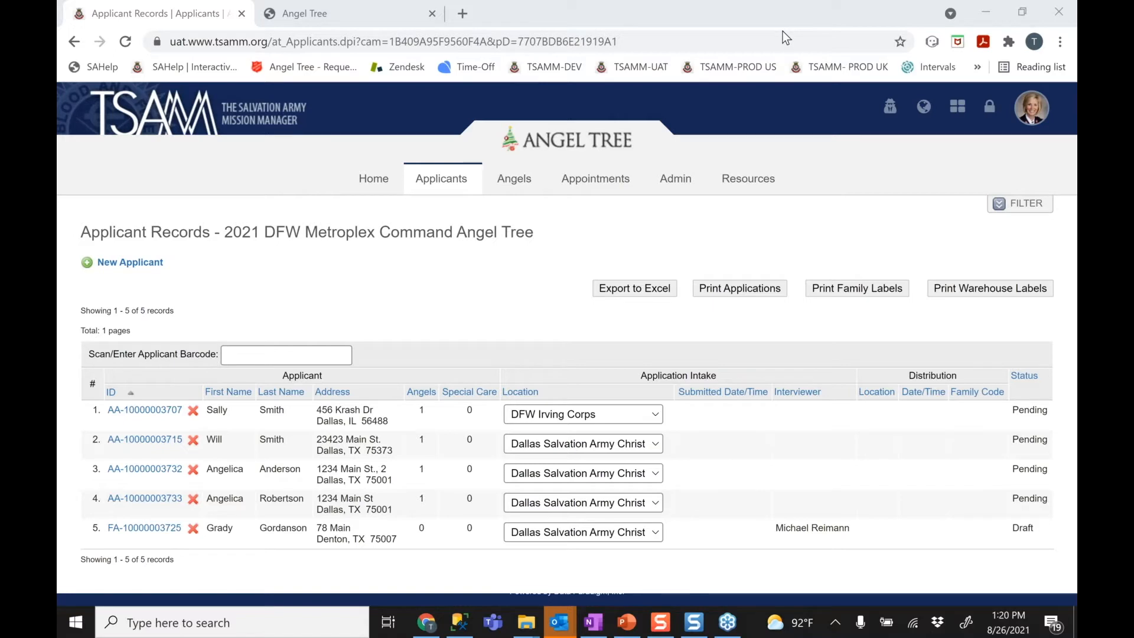
click(1026, 208)
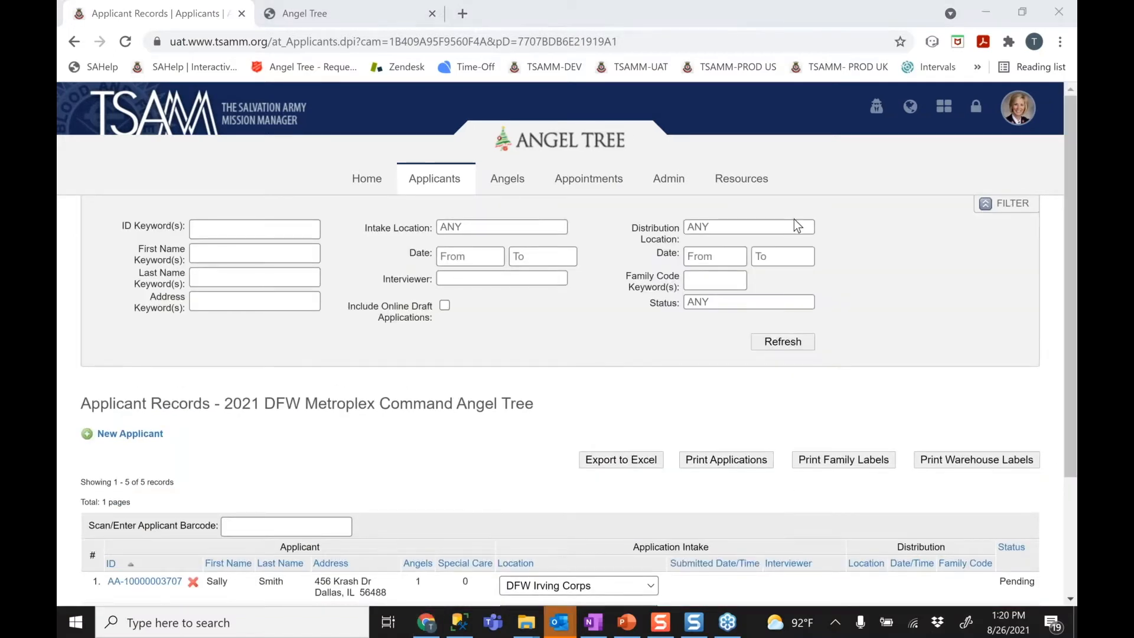
Filter the applicant list to Pending status
click(731, 301)
click(777, 338)
click(776, 338)
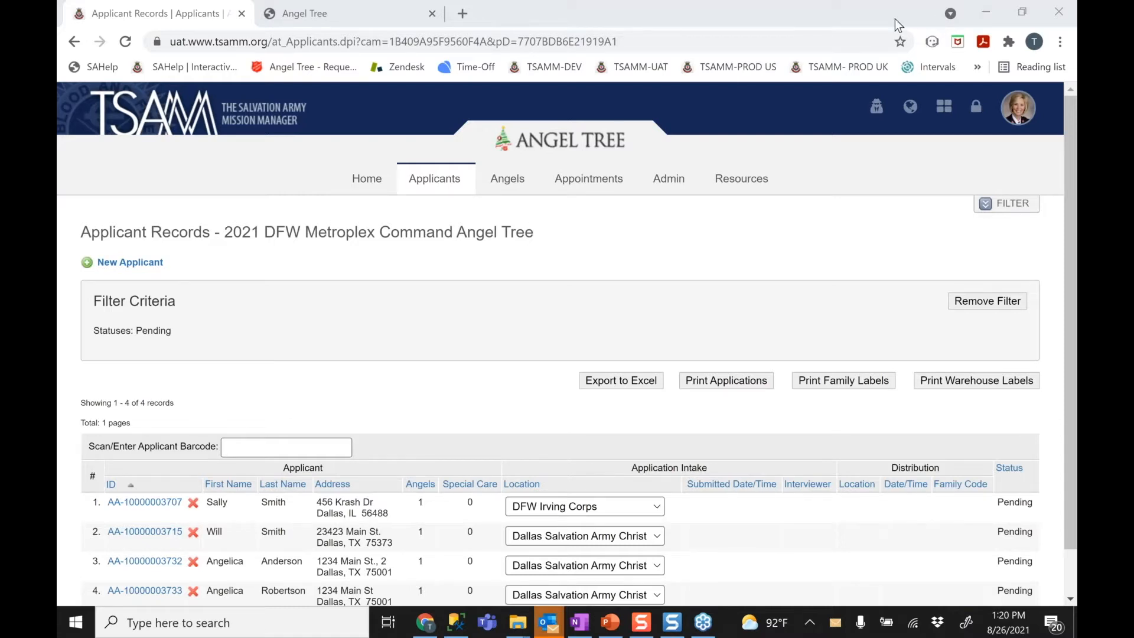
Add DFW Irving Corps as an intake location to the filter
click(1014, 211)
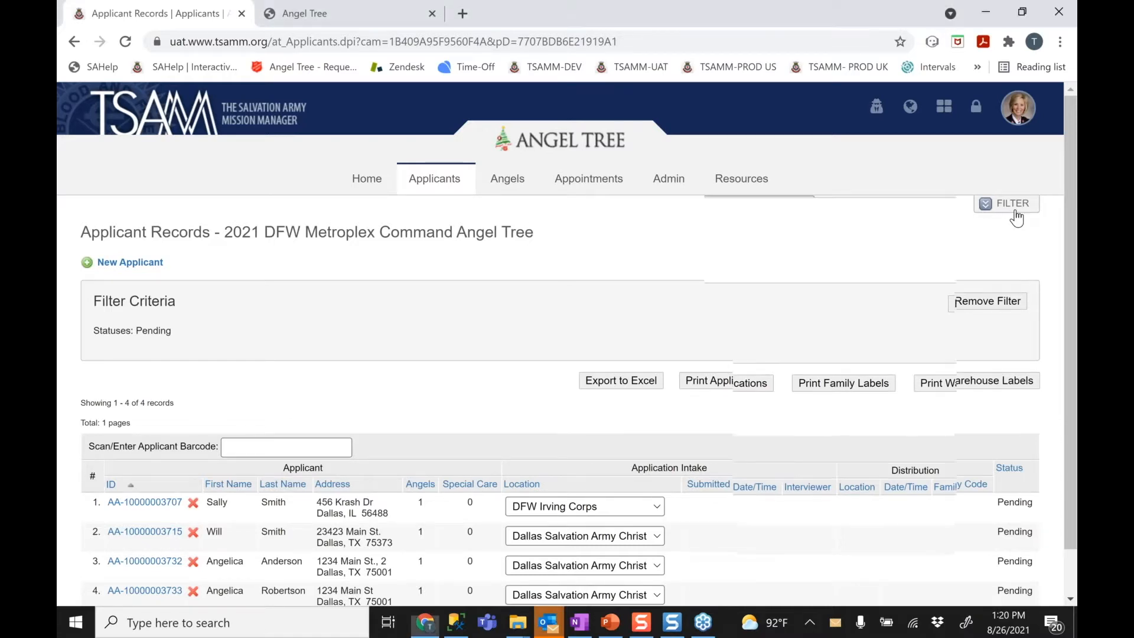
click(497, 228)
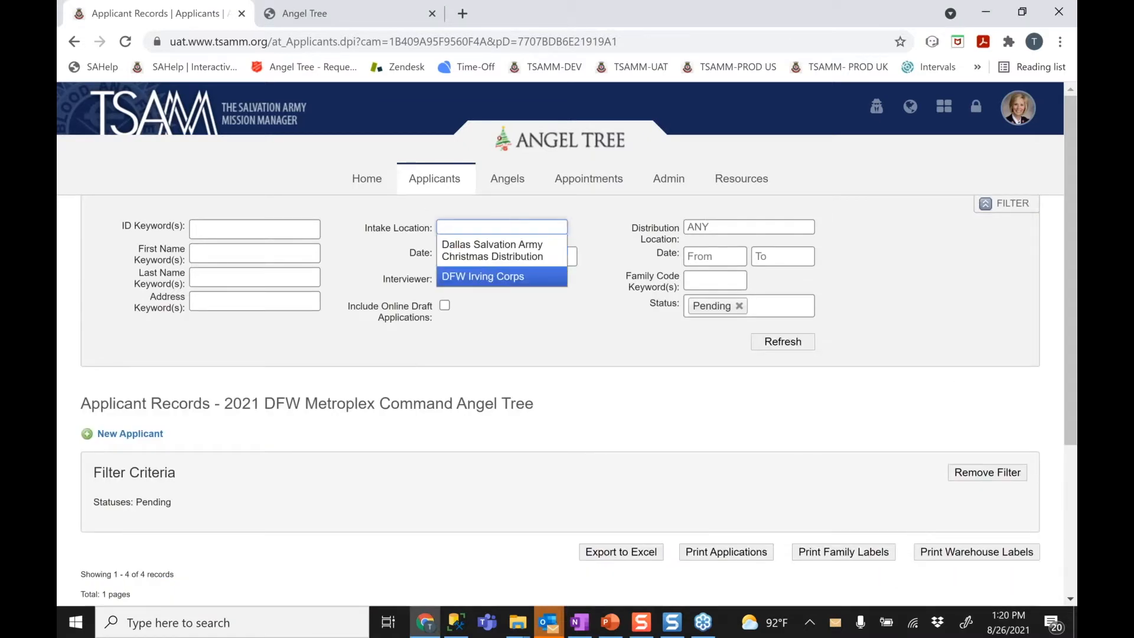
click(482, 276)
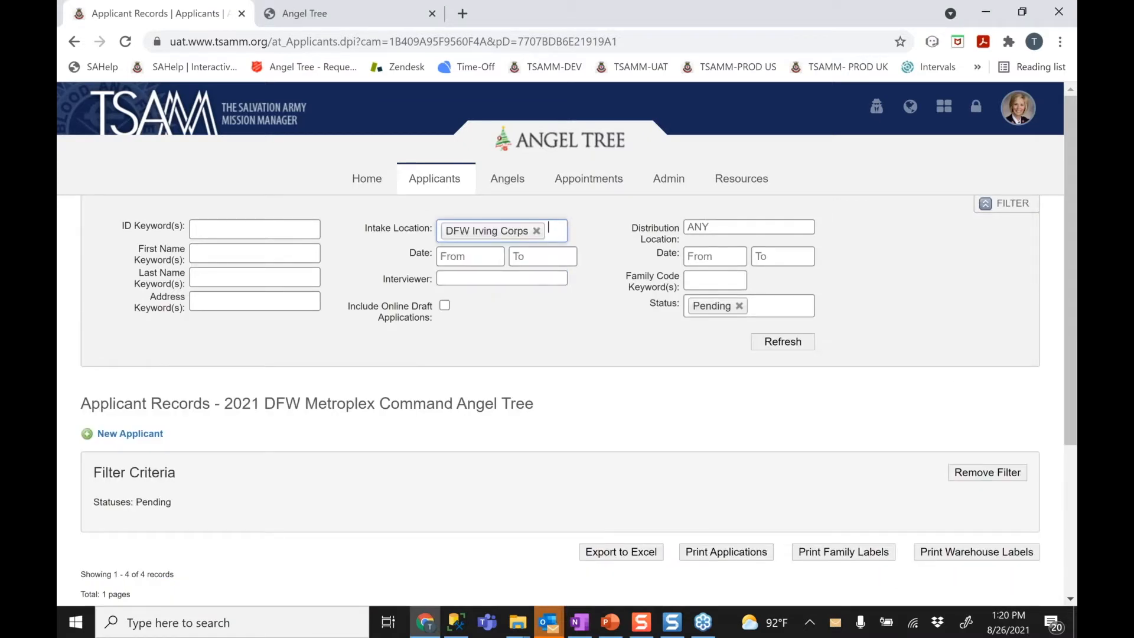
click(887, 27)
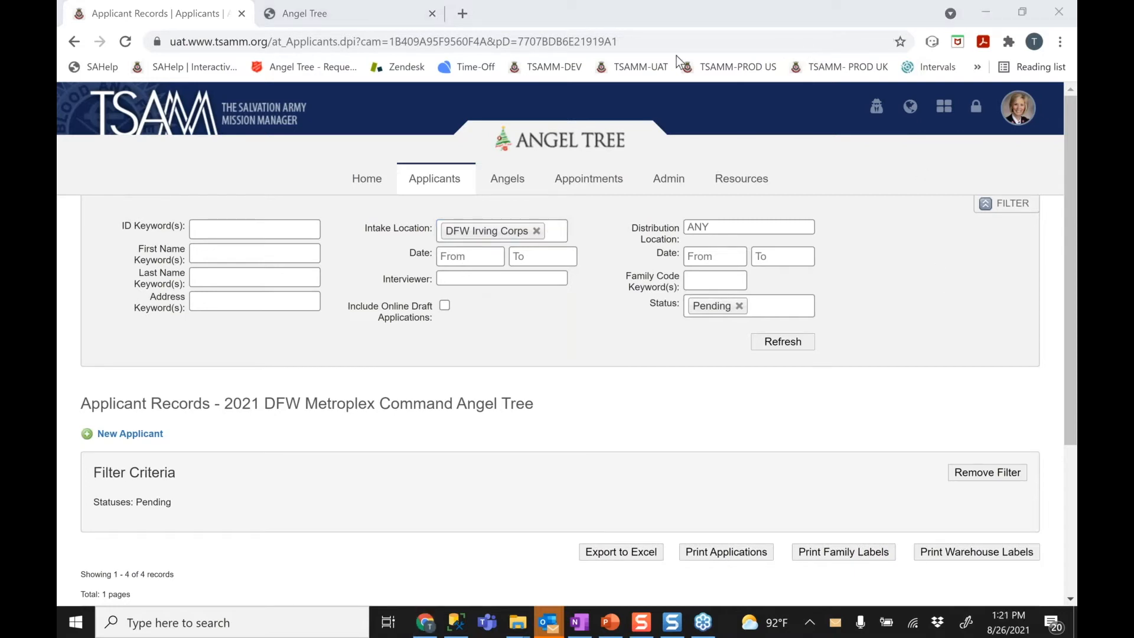
click(796, 341)
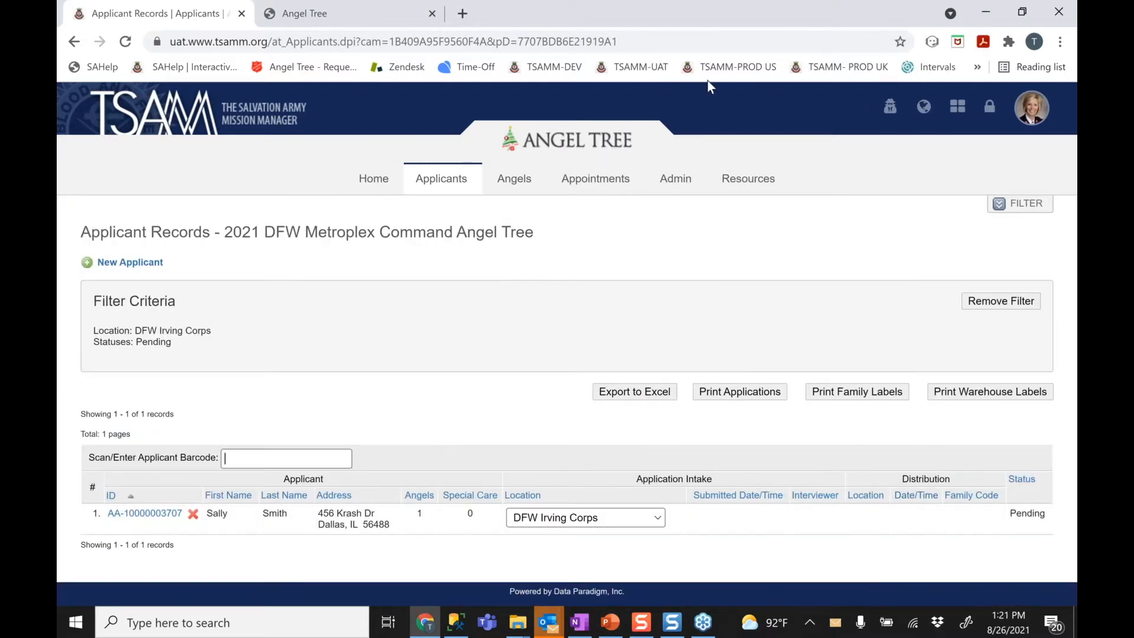
Drop the Irving Corps location and reapply the Pending-only filter, showing four applicants
click(753, 47)
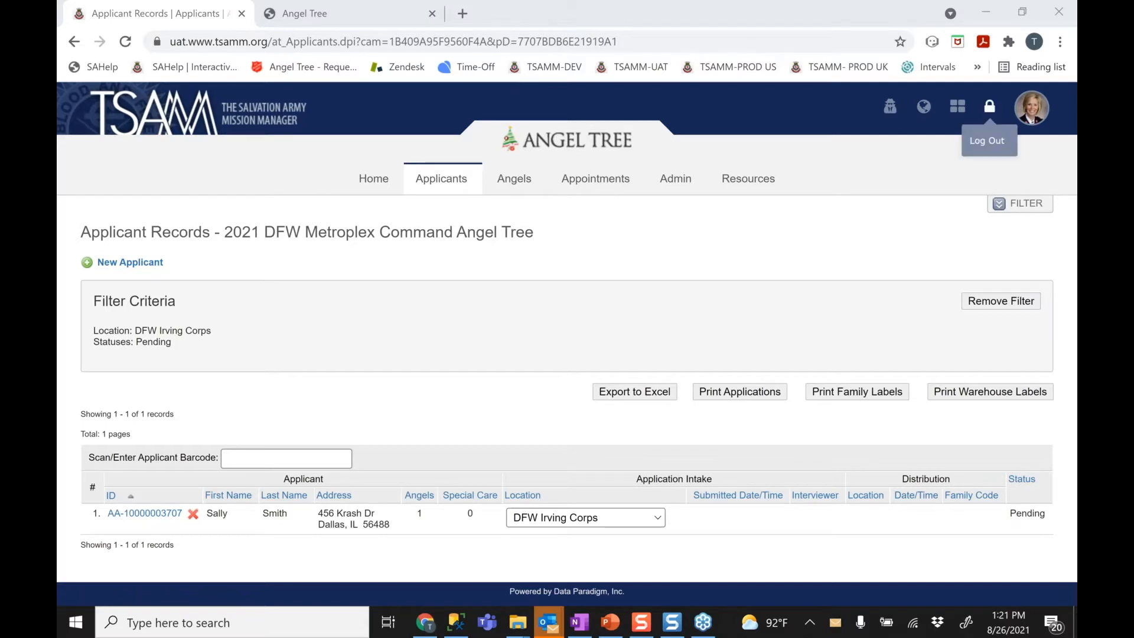
click(1011, 201)
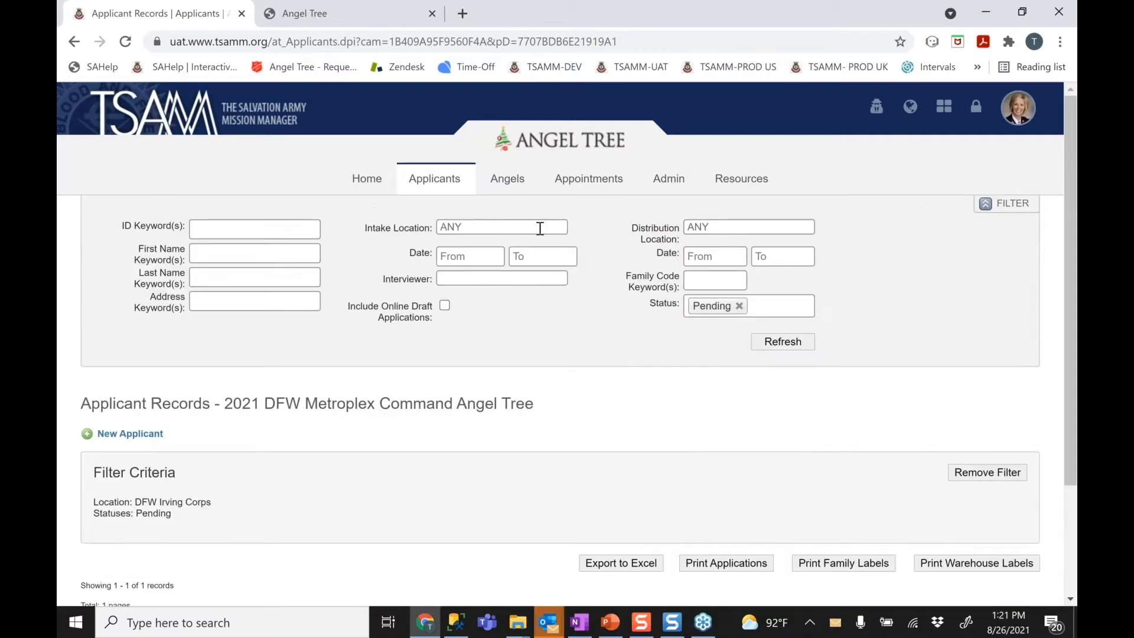
click(852, 23)
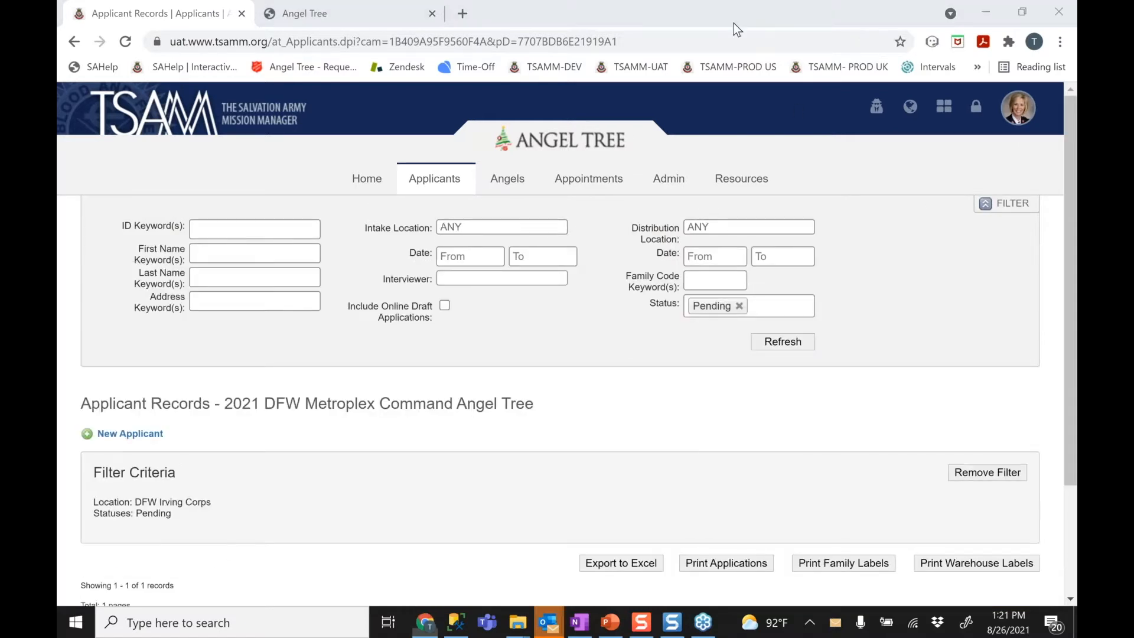
click(800, 346)
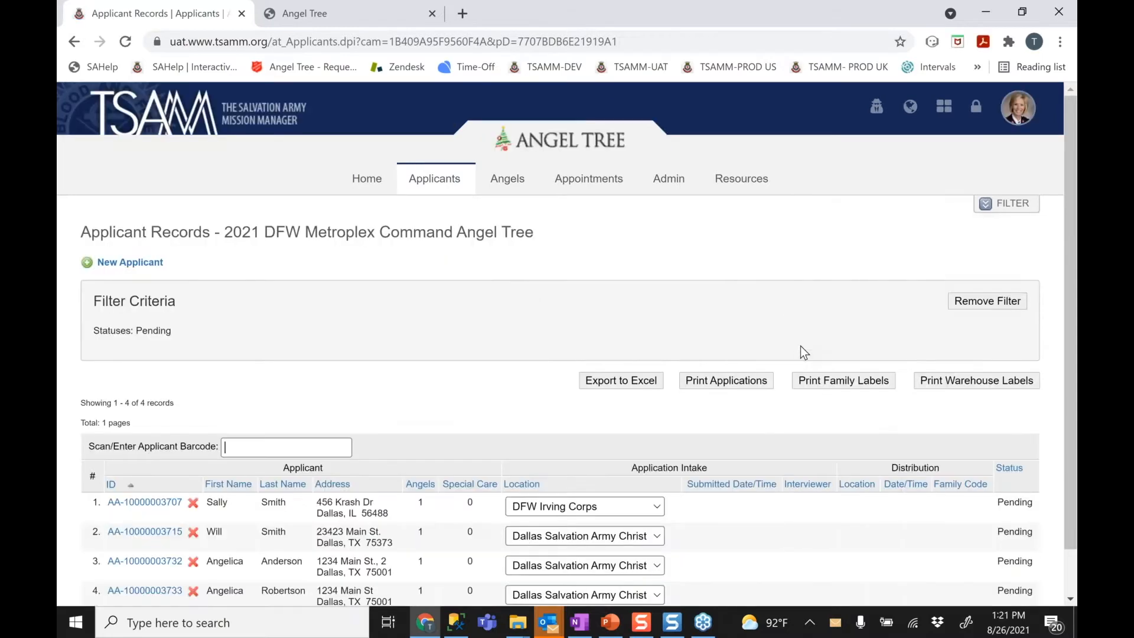
Open the fourth Pending applicant's record from the Applicant Records list
click(722, 32)
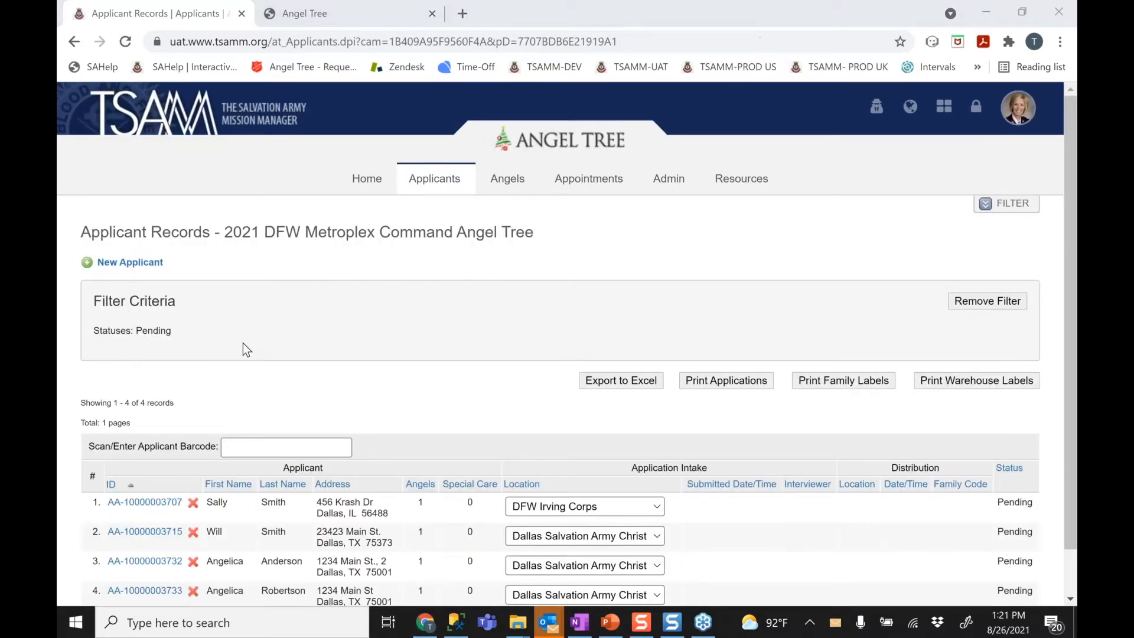
click(146, 593)
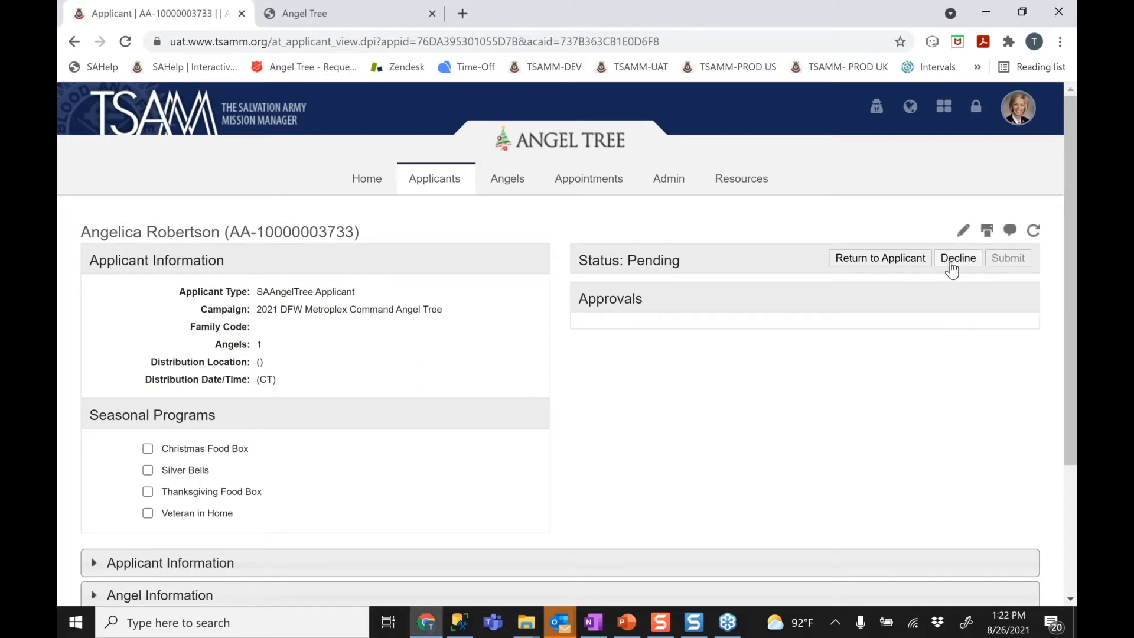
click(951, 265)
click(441, 382)
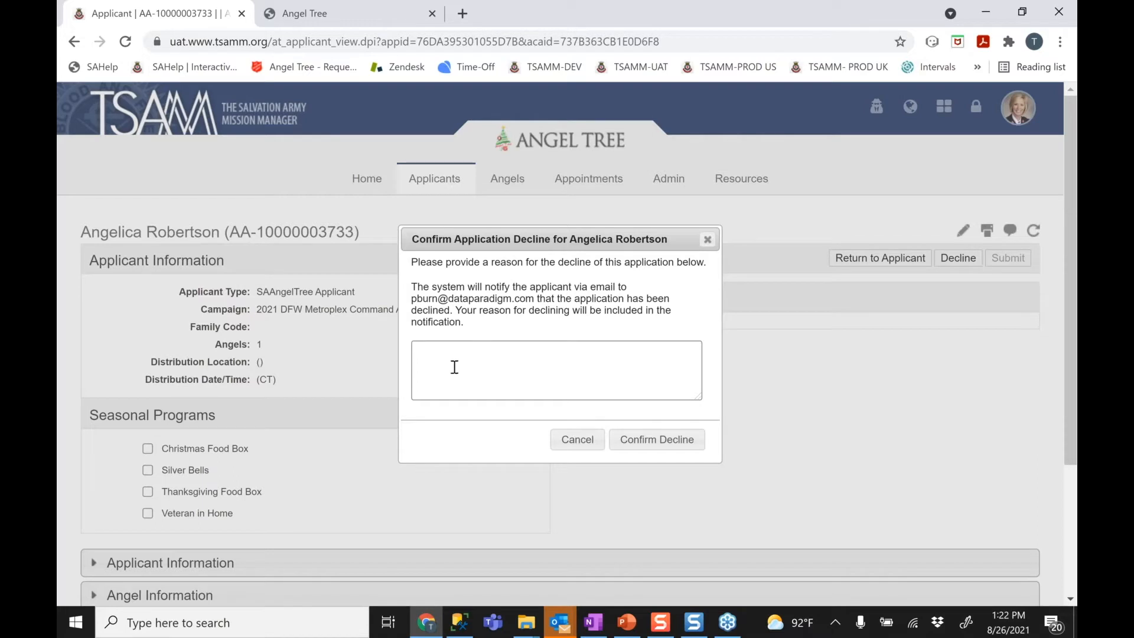
click(571, 449)
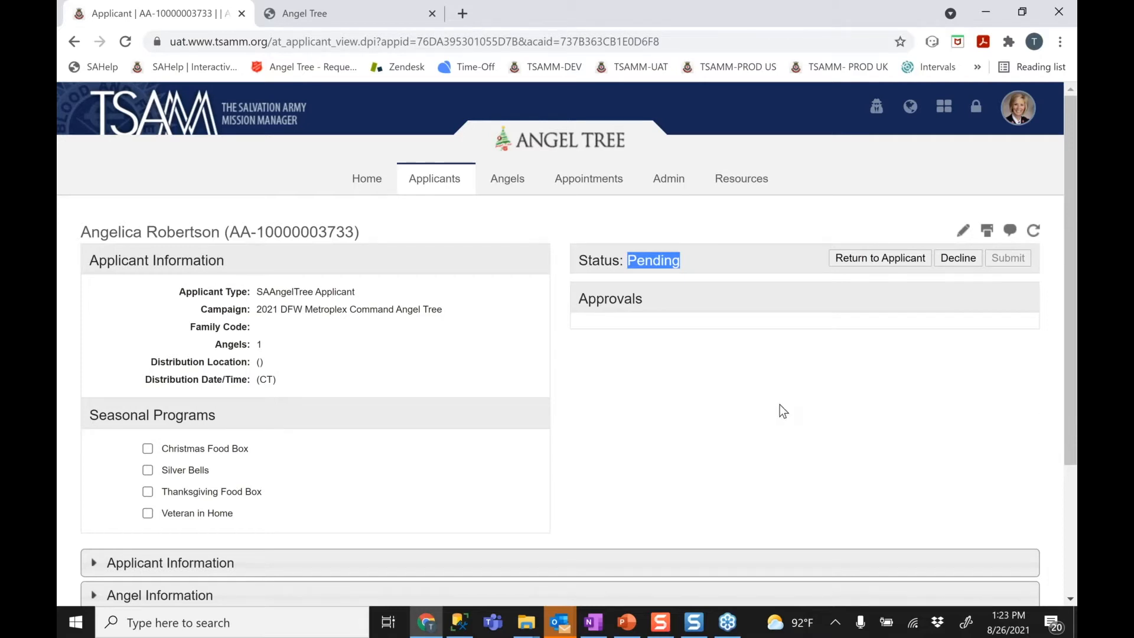
Start returning the Pending application to the applicant via Return to Applicant
click(851, 315)
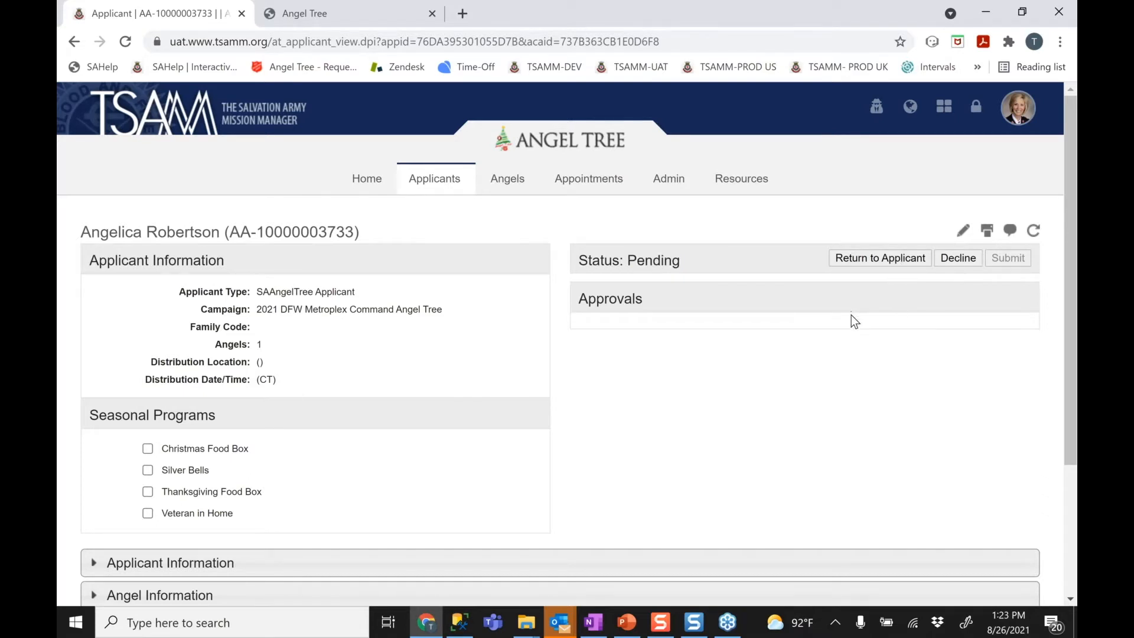
click(854, 271)
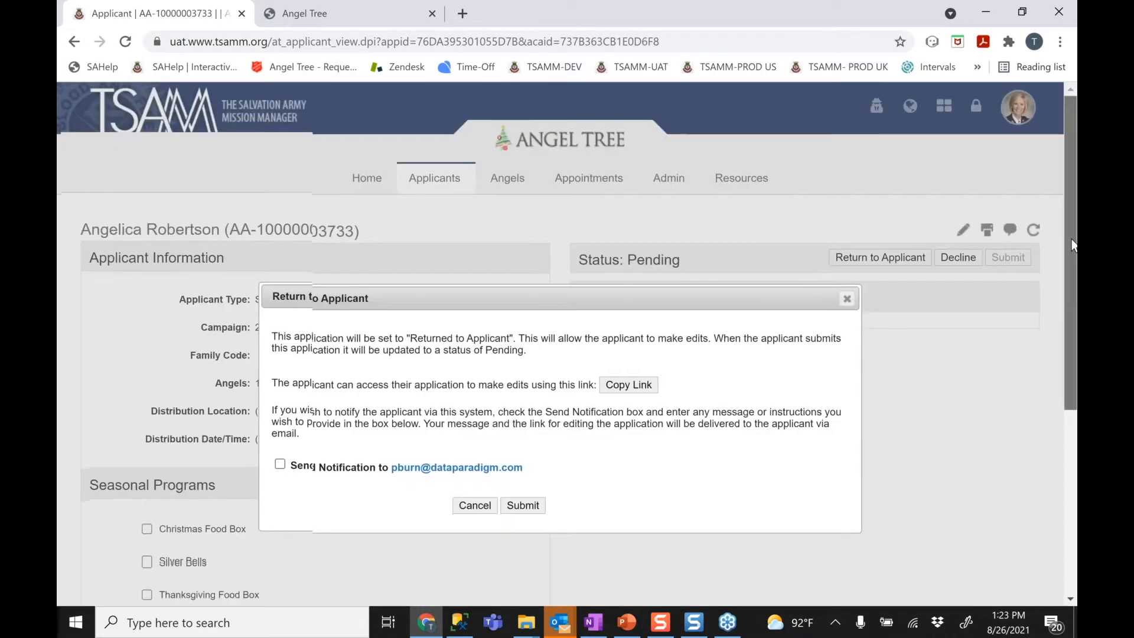
Return the application with a notification: 'You forgot to attach the SNAP code for child B. You gave us a blank document.'
drag(1072, 240, 1072, 272)
drag(642, 239, 641, 208)
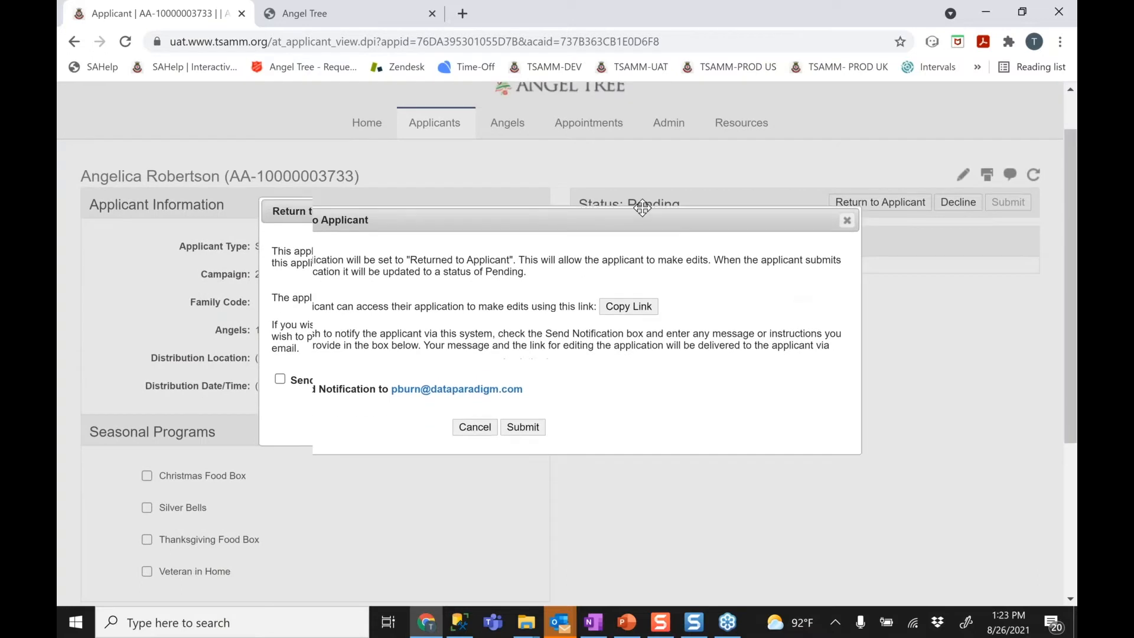
click(247, 18)
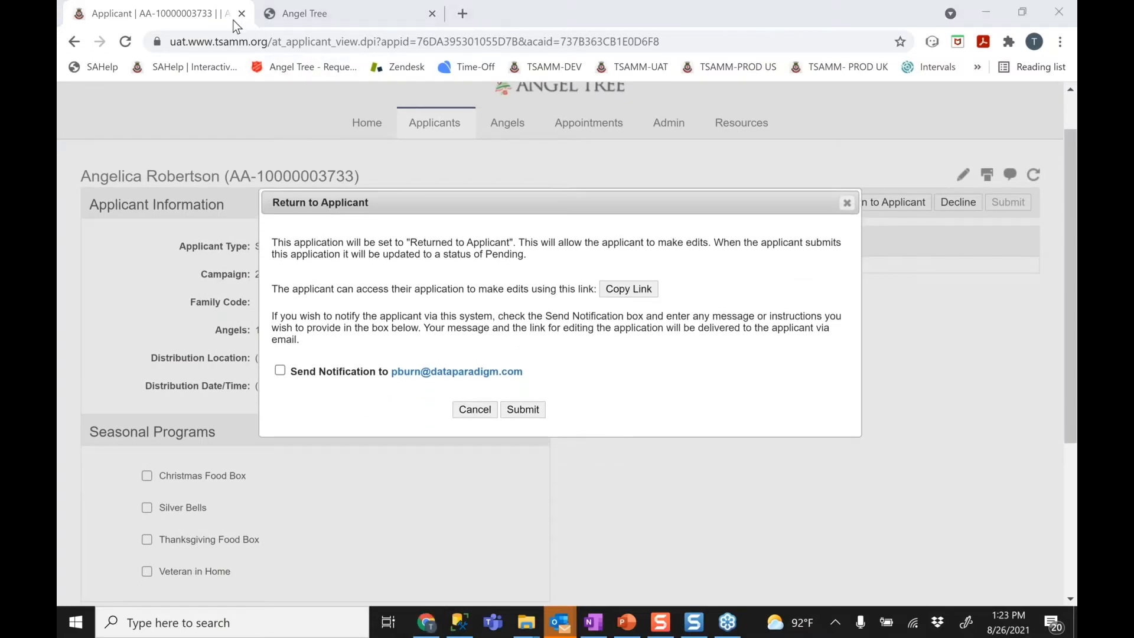
click(280, 371)
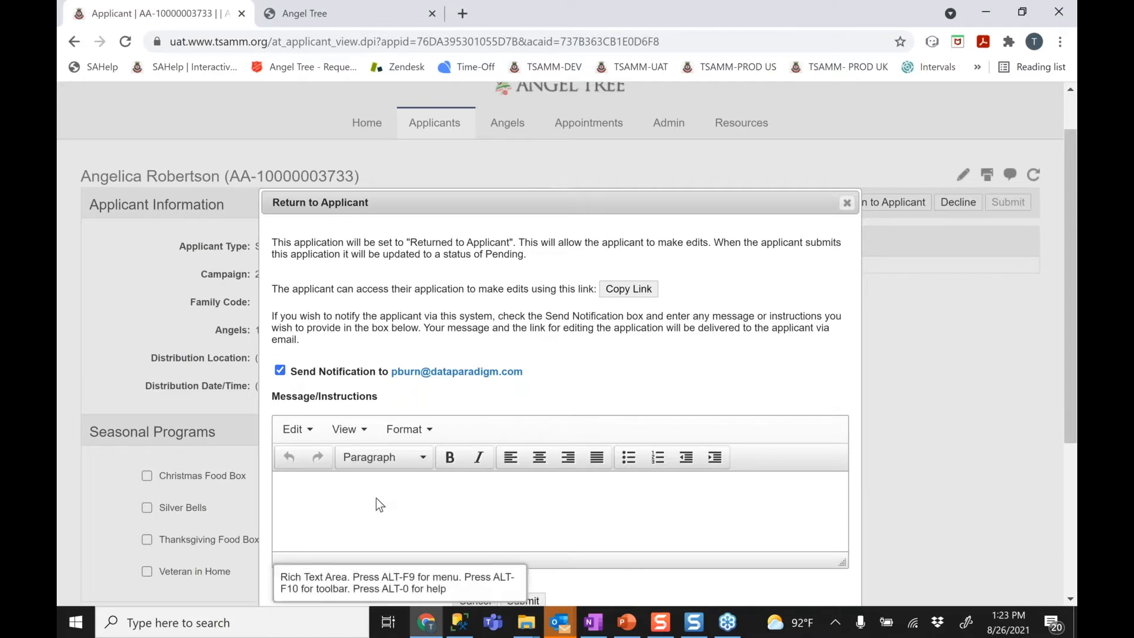
click(376, 500)
text(You forgot to attach the SNAP code for )
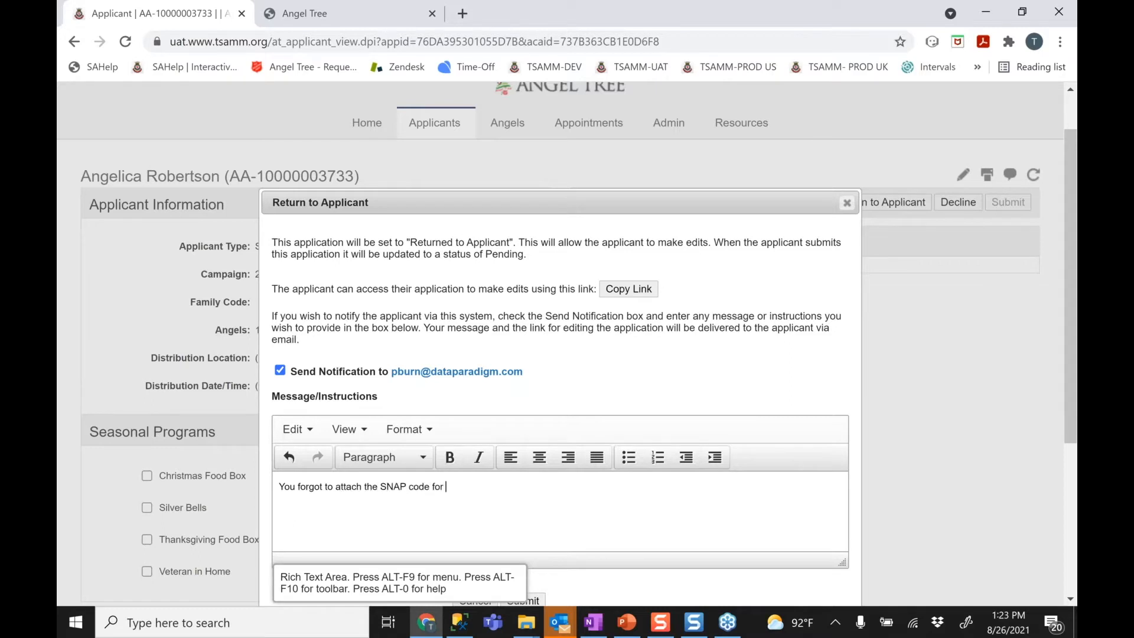
text(child B. It i)
key(BackSpace)
key(BackSpace)
key(BackSpace)
key(BackSpace)
text(You gave us a blank )
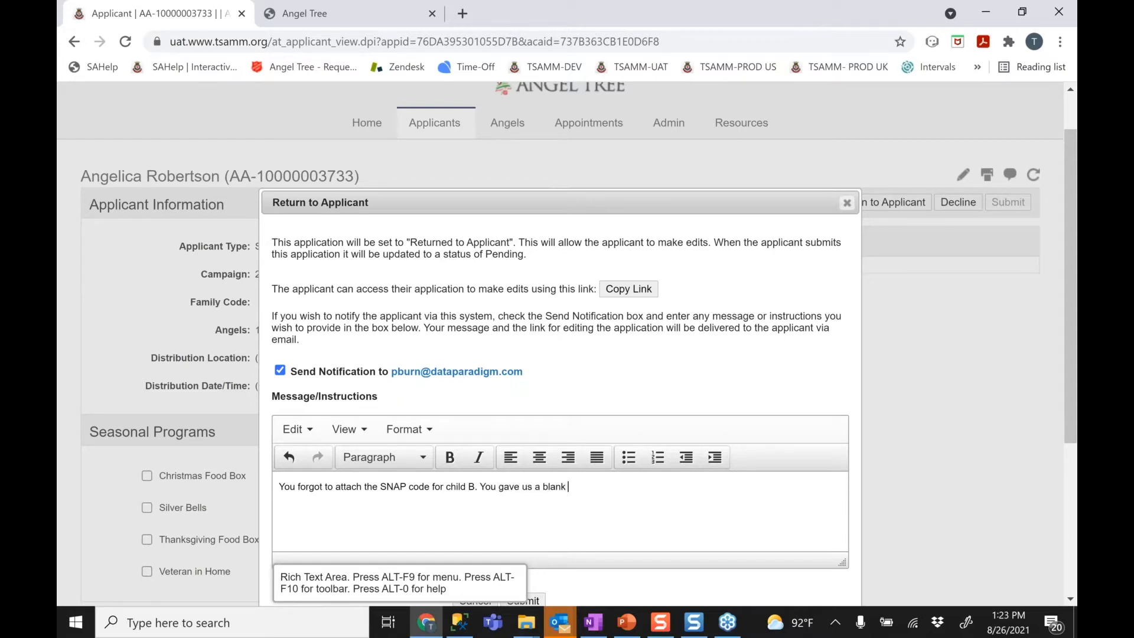
text(document.)
drag(535, 201, 527, 131)
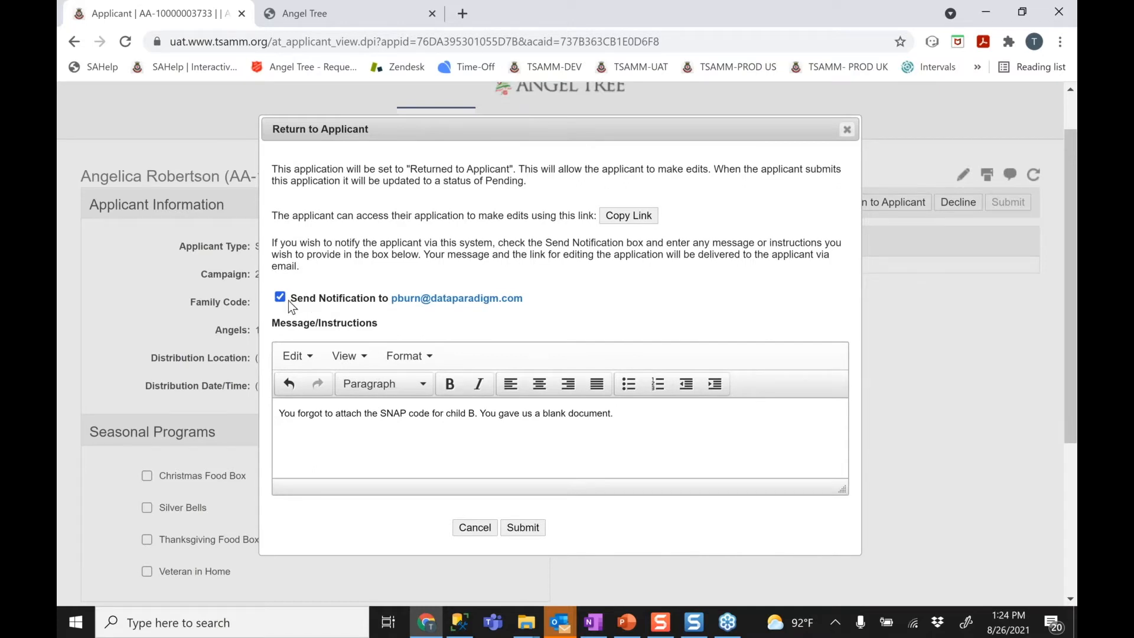
click(522, 527)
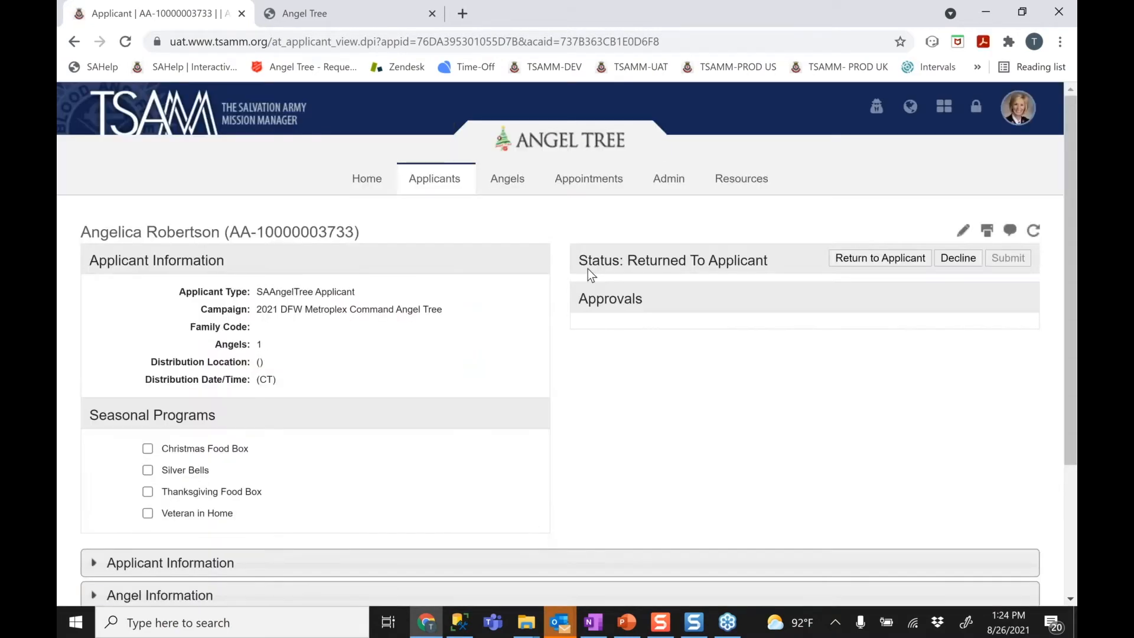
Check the Returned To Applicant status, review the five Applicant Records, then switch to the reopened-application email
drag(579, 260, 758, 268)
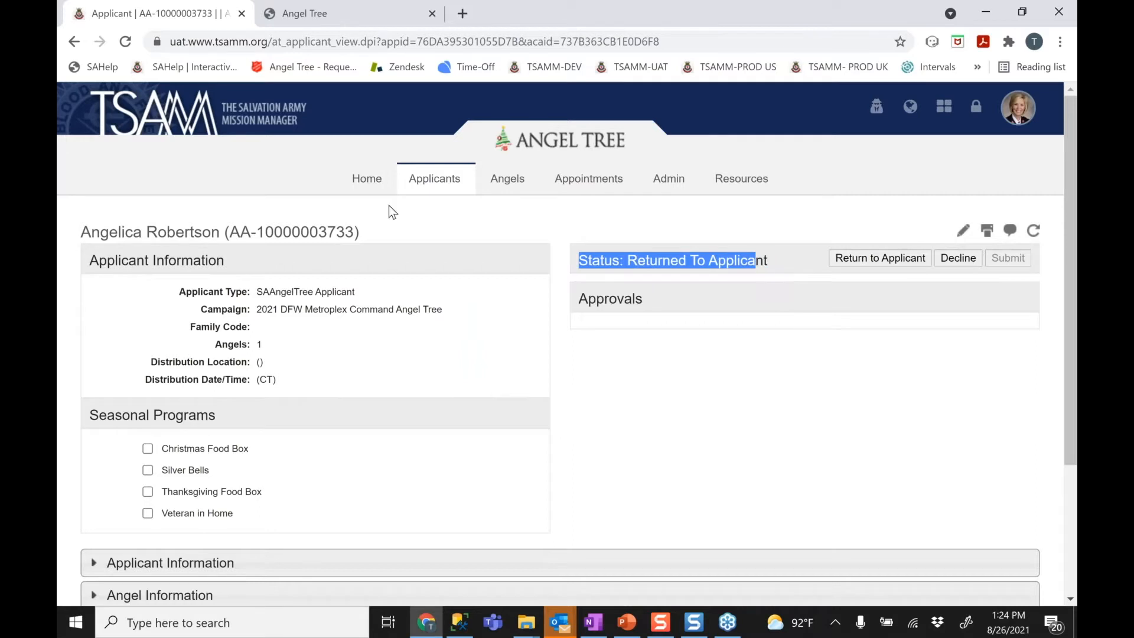
mouse_move(435, 182)
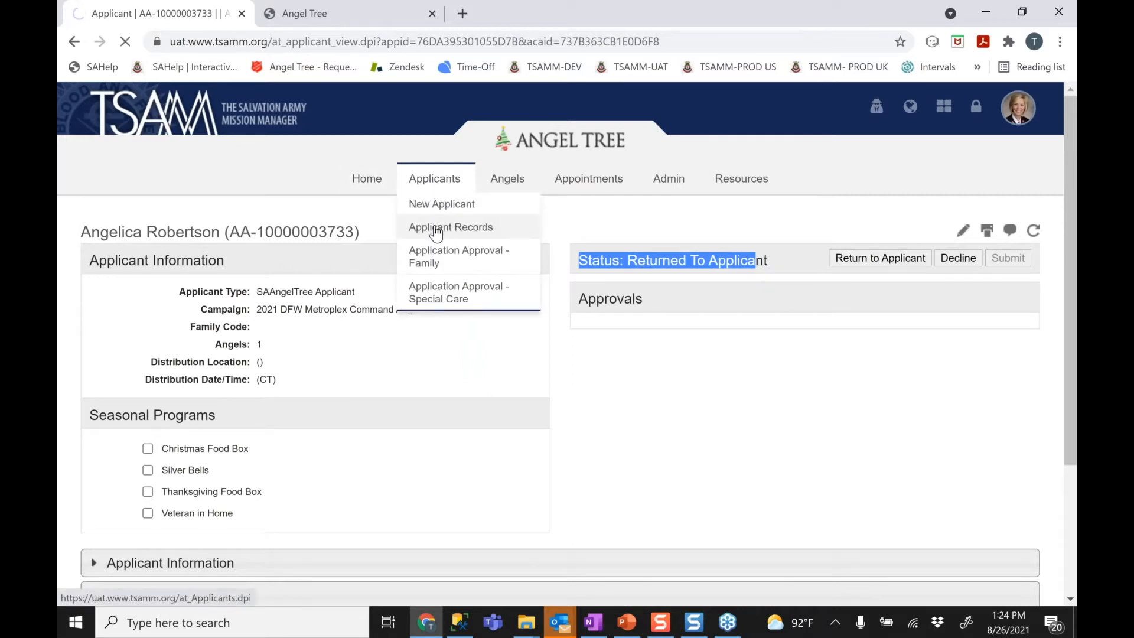
click(436, 229)
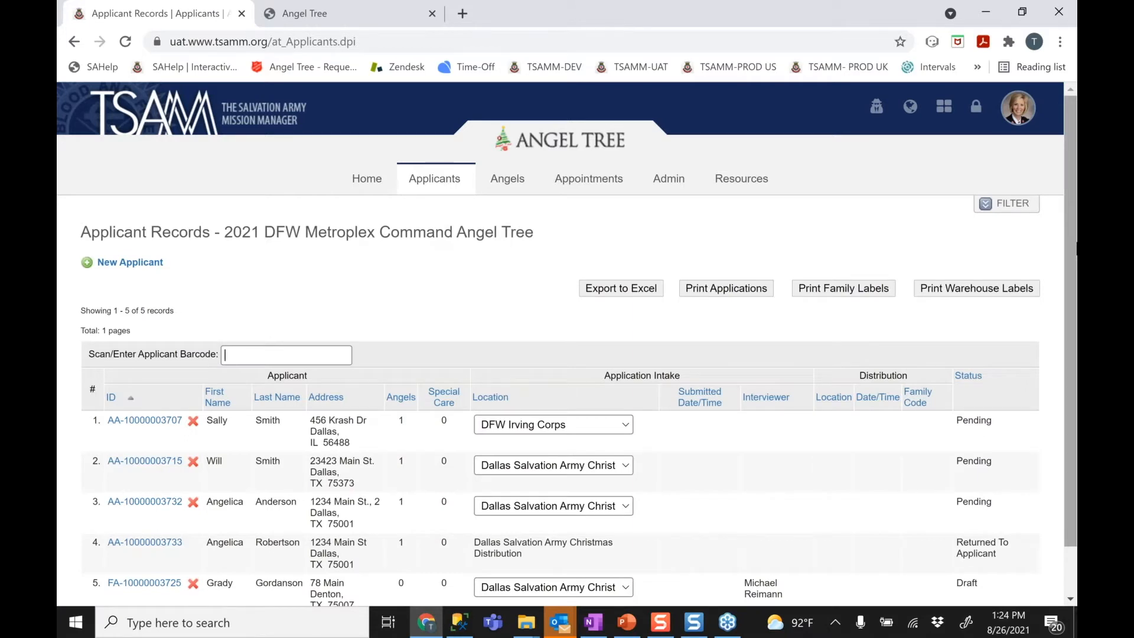
scroll(567, 343, down, 2)
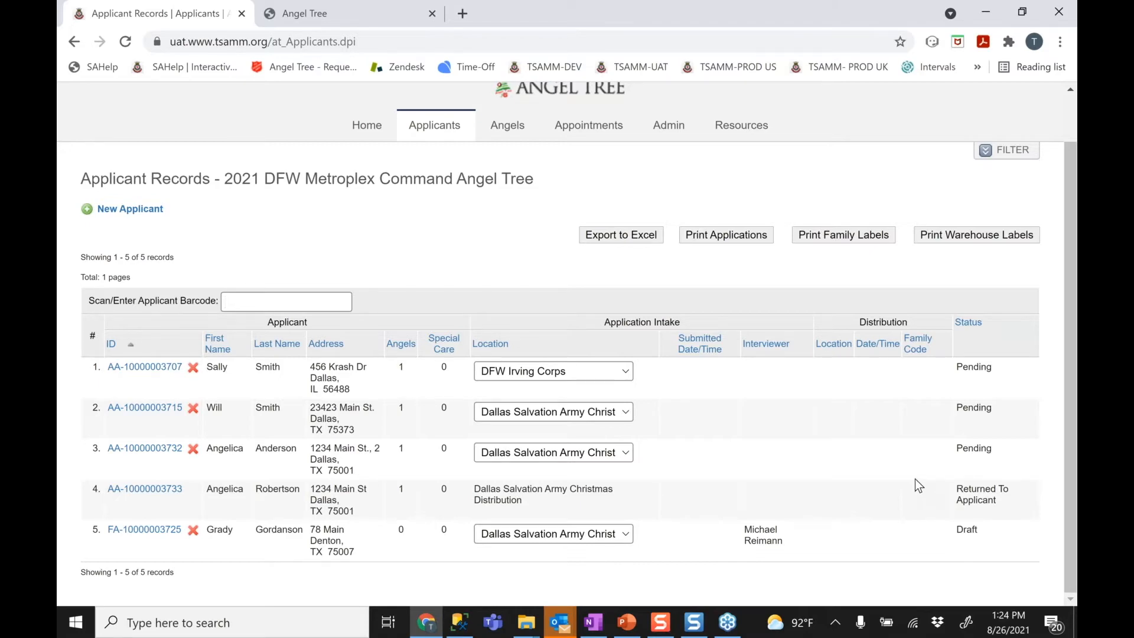
key(alt+Tab)
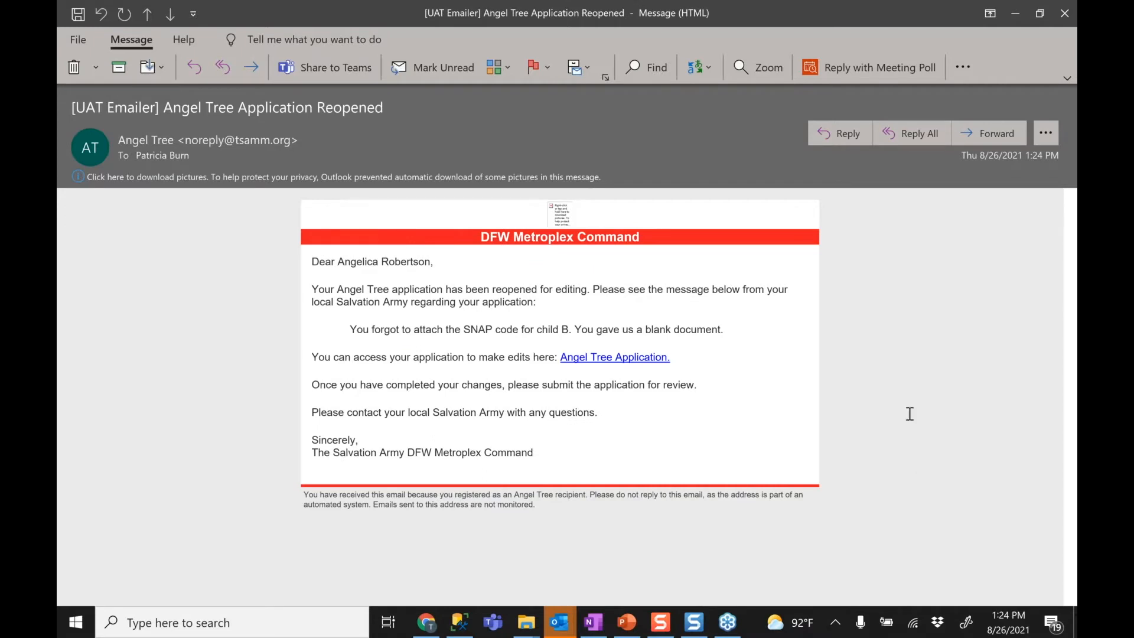
Download the email's blocked pictures, review the note about child B's missing SNAP code, and close it
click(603, 175)
click(579, 183)
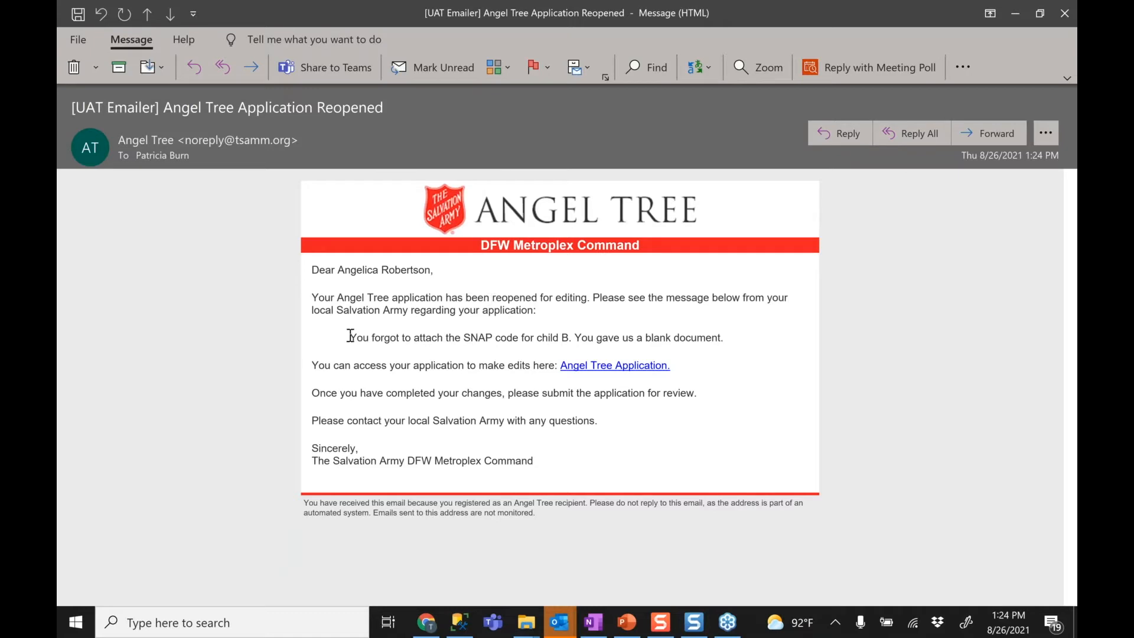
drag(349, 331, 722, 353)
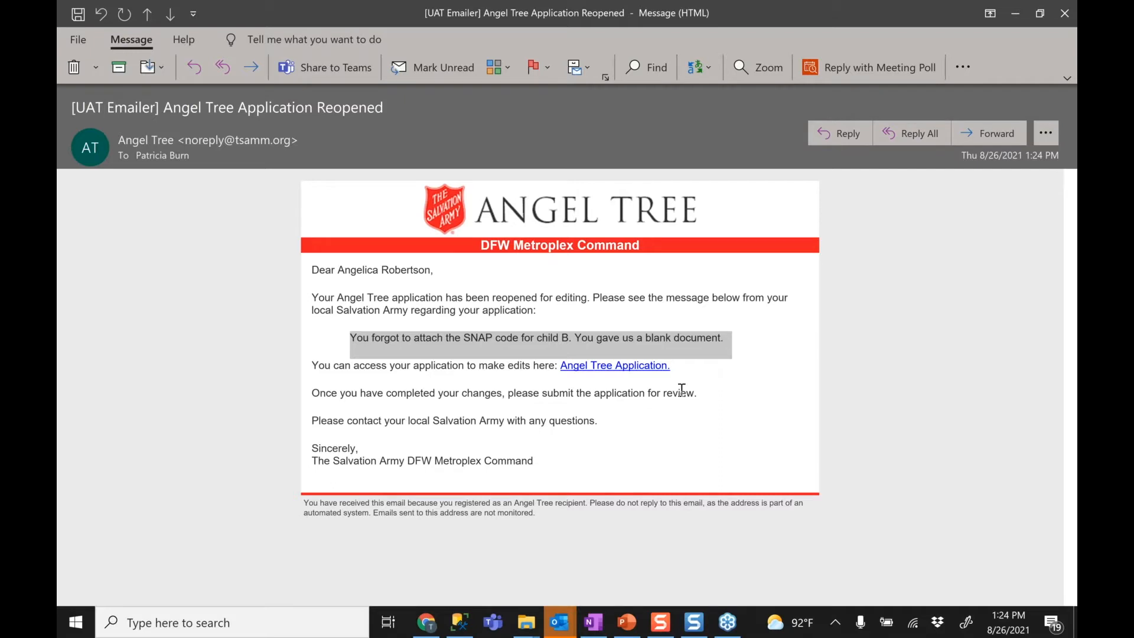
click(656, 378)
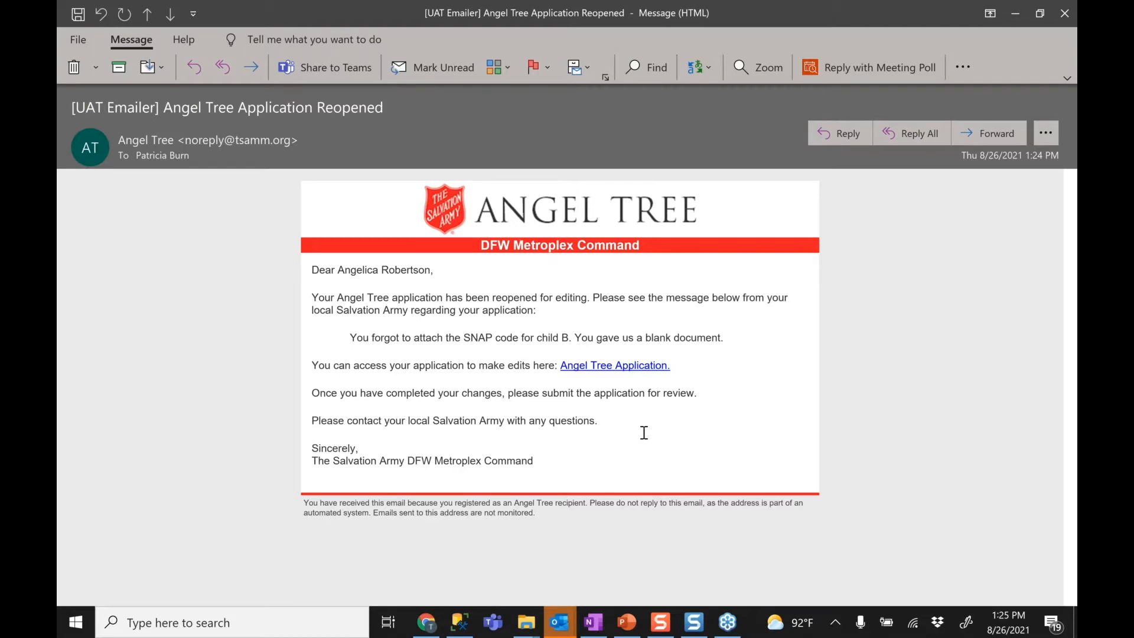
click(1065, 13)
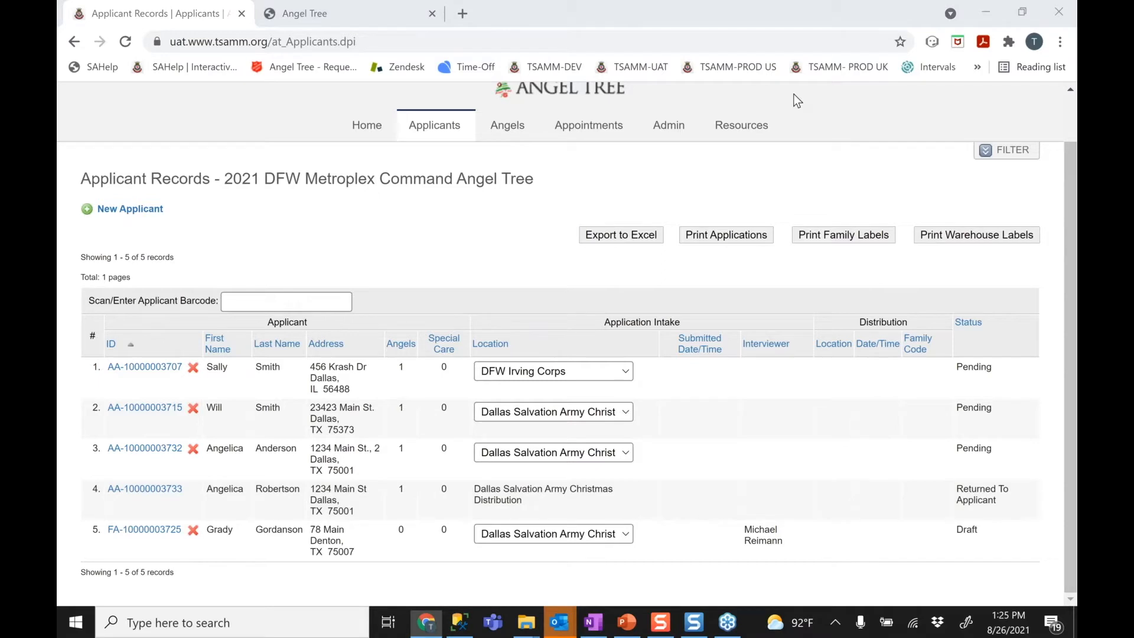
Open the application that was Returned To Applicant from the Applicant Records list
double_click(126, 493)
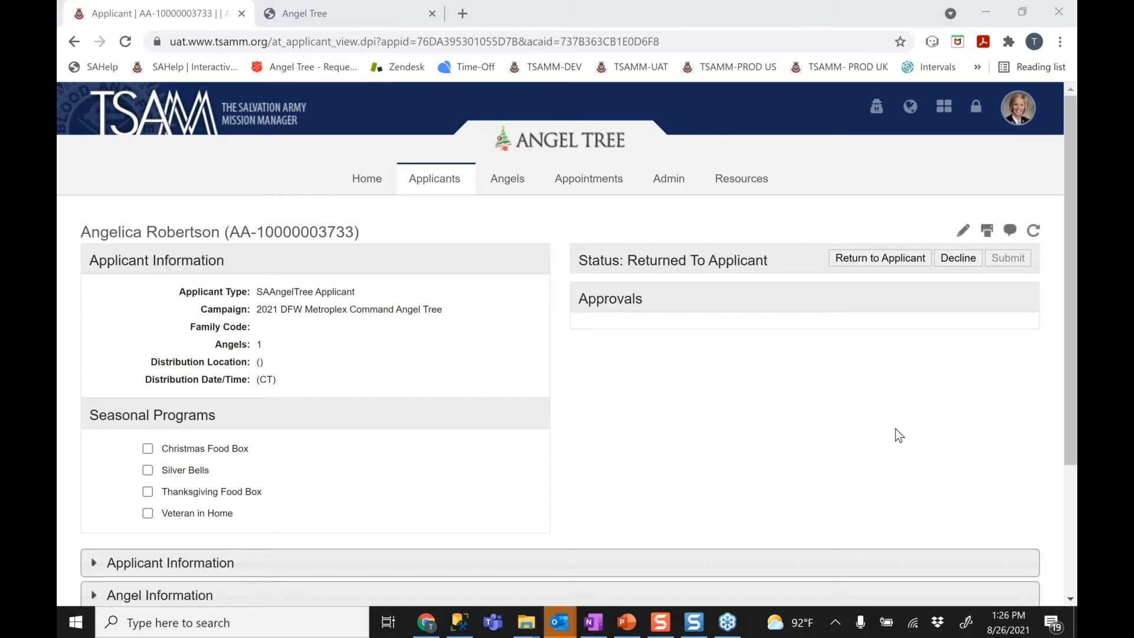
Expand Applicant Information and Schedule Applicant Pickup, collapse Angel Information, and begin editing the pickup
drag(1075, 293, 1074, 306)
mouse_move(1022, 244)
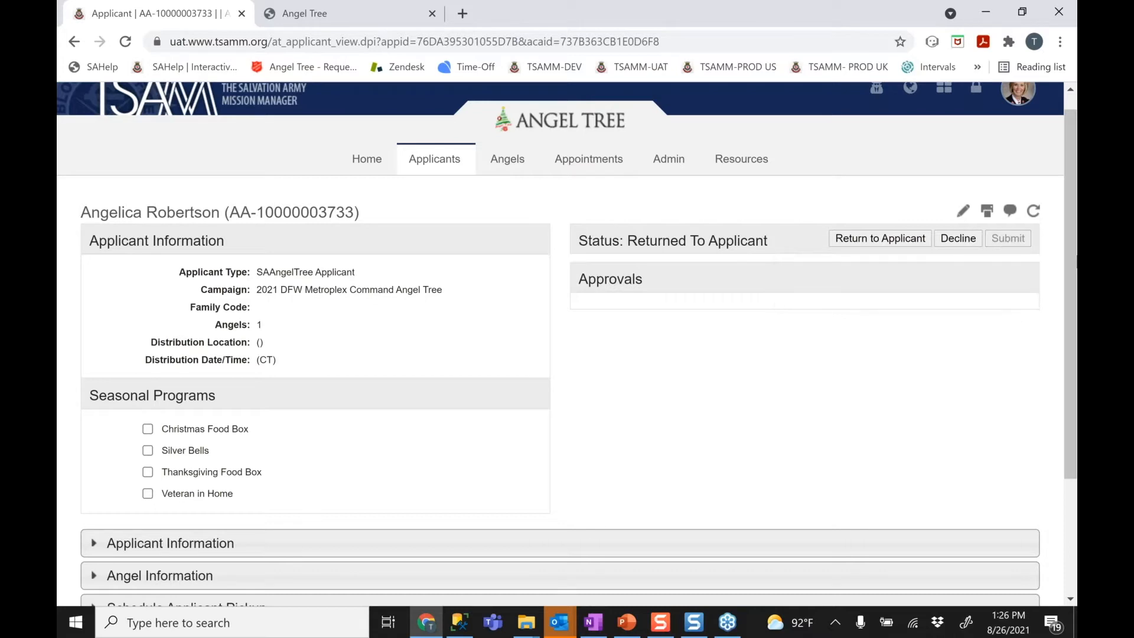
drag(1071, 296, 1071, 414)
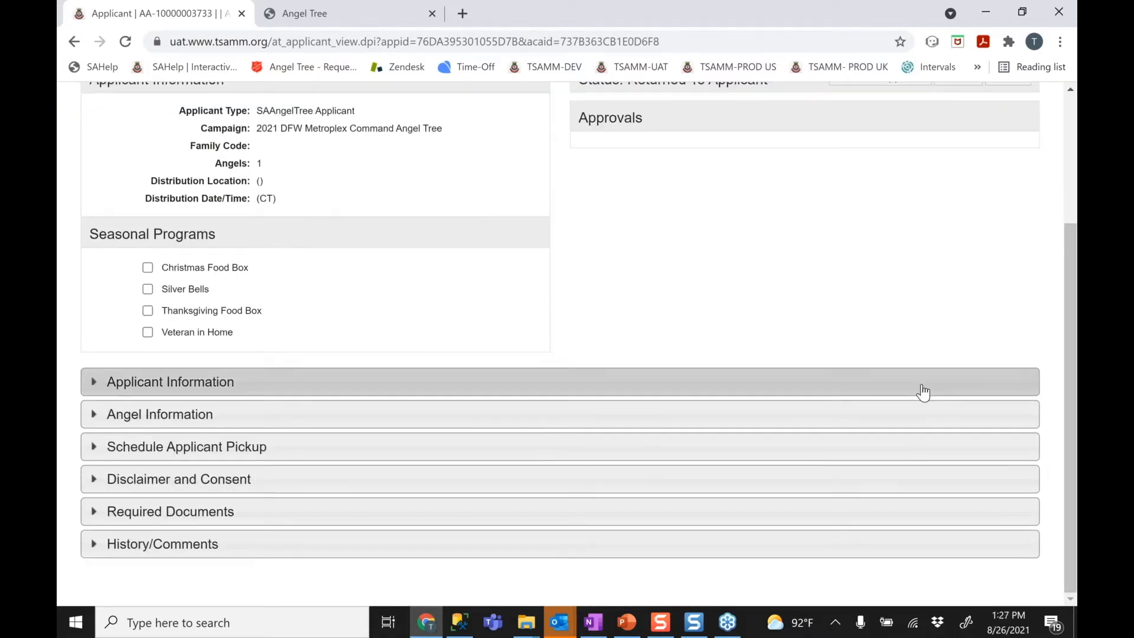
click(923, 390)
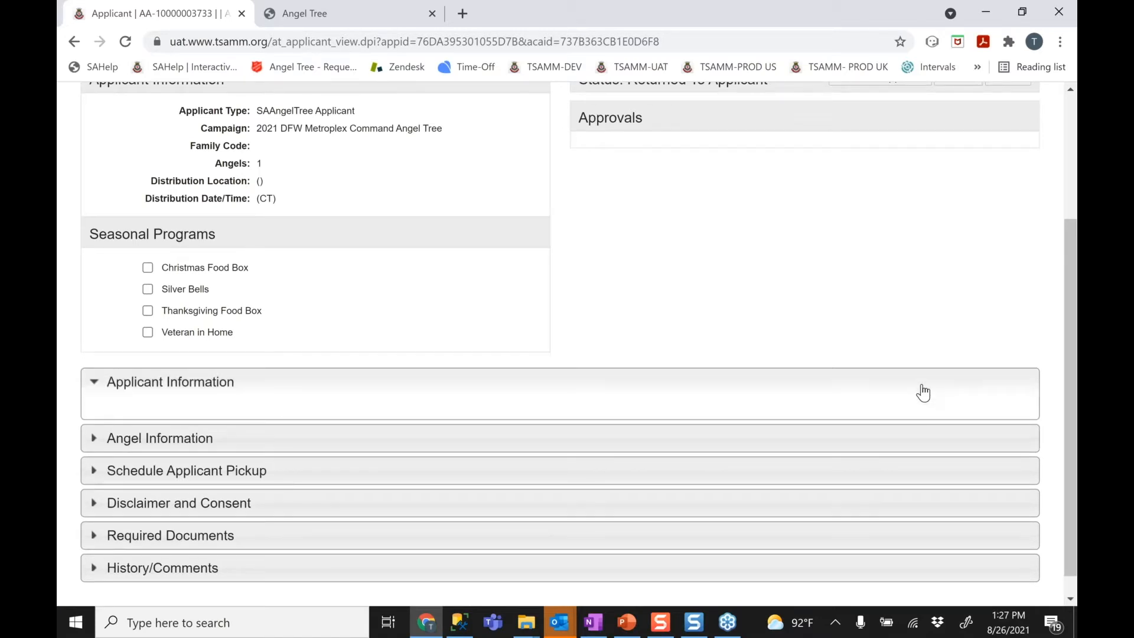
drag(1073, 319, 1074, 509)
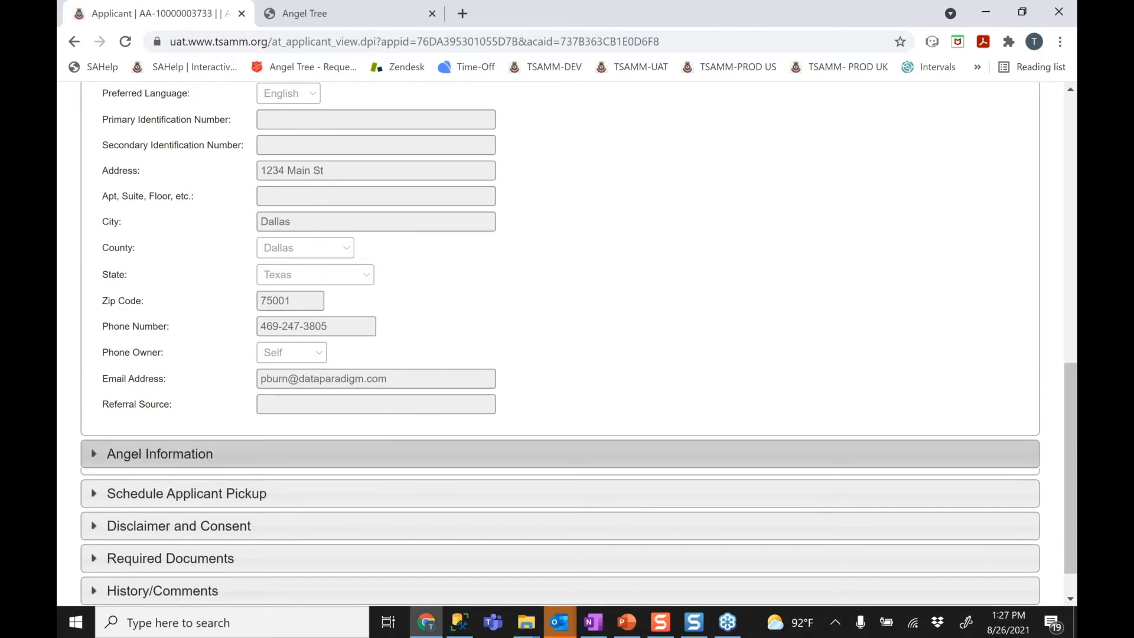
click(756, 454)
click(756, 487)
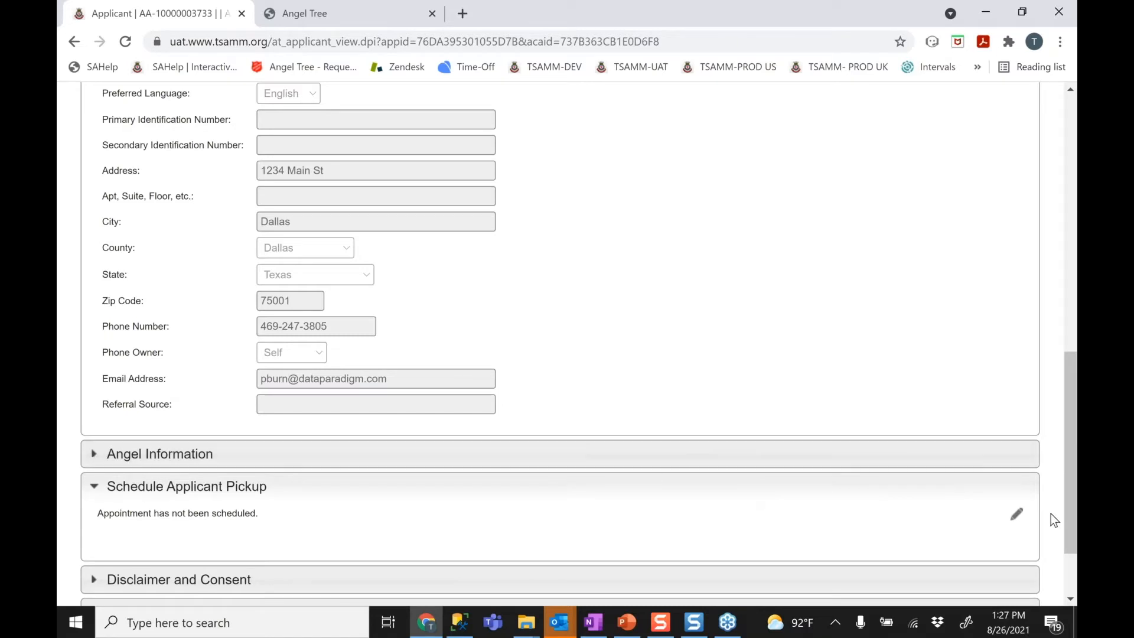
click(1016, 521)
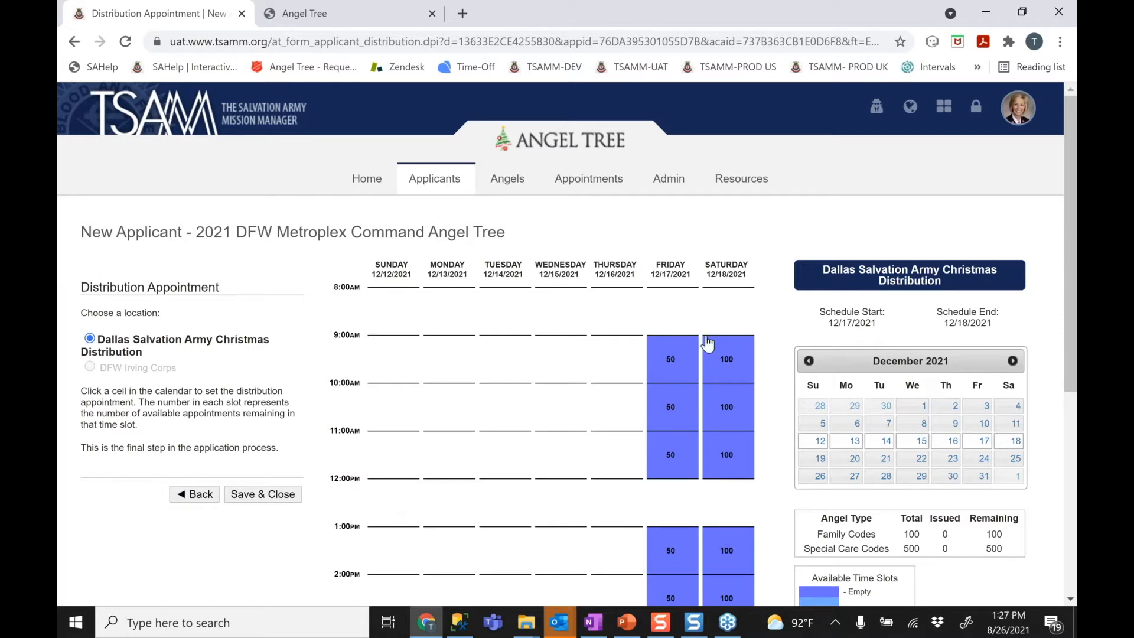
Schedule the Friday 12/17 9:00 AM distribution pickup slot and close the confirmation
click(677, 359)
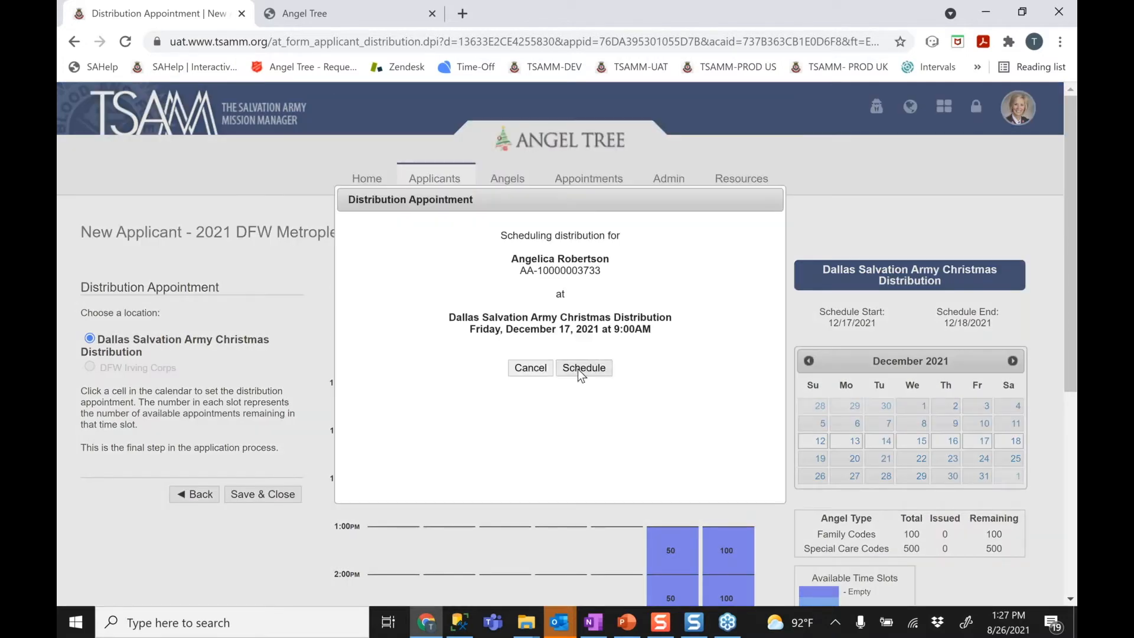
click(583, 368)
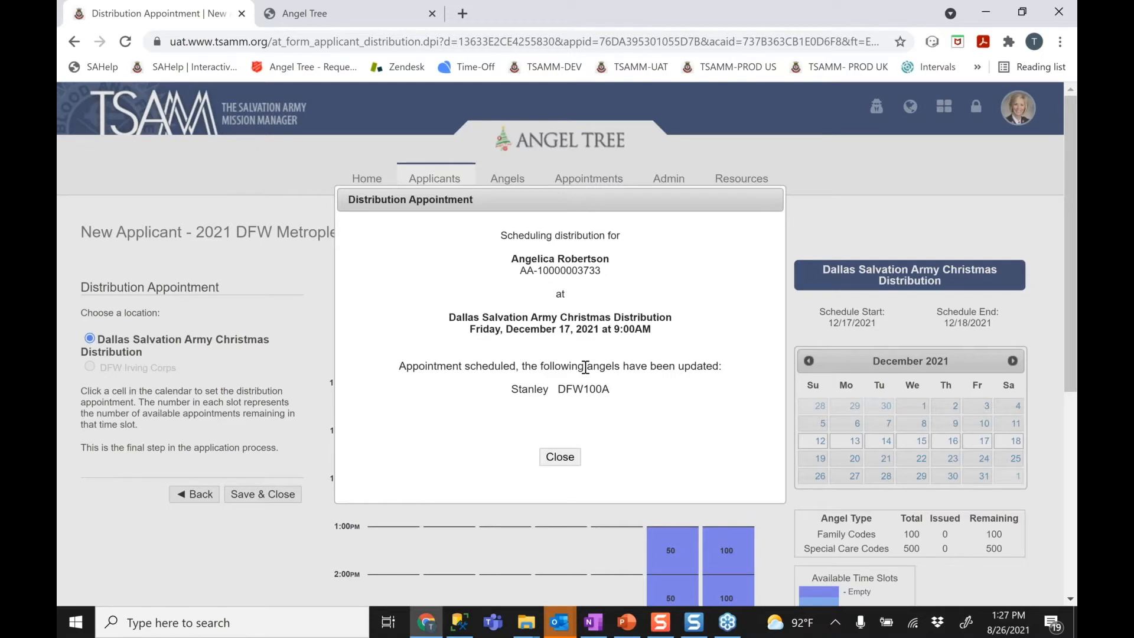
click(560, 457)
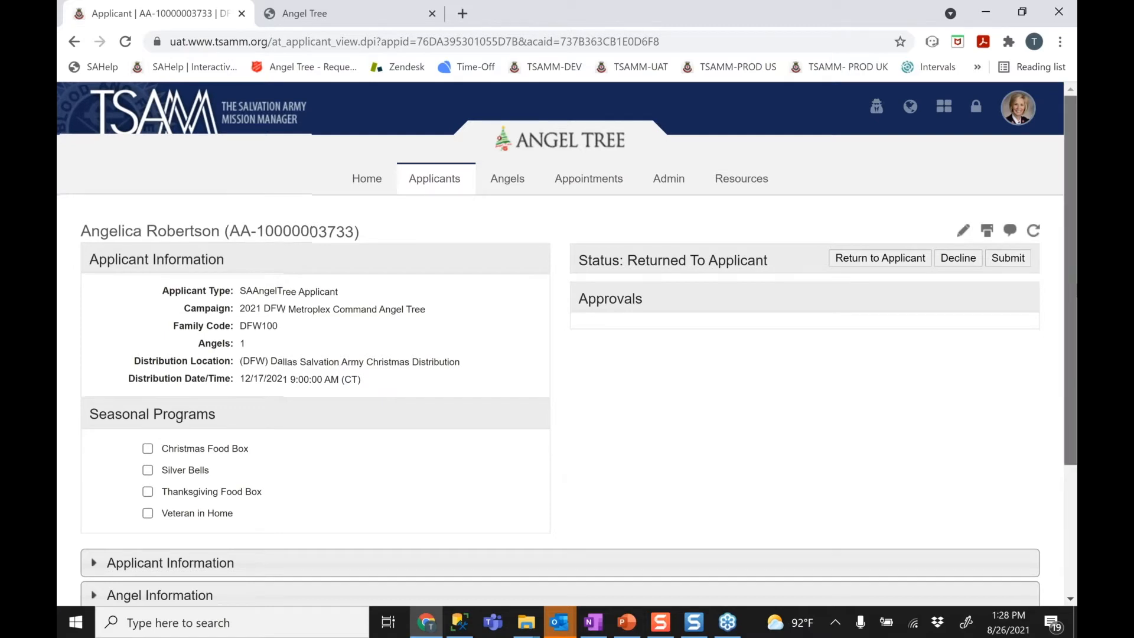
Show the scheduled pickup details and select the new family code DFW100
scroll(567, 336, down, 3)
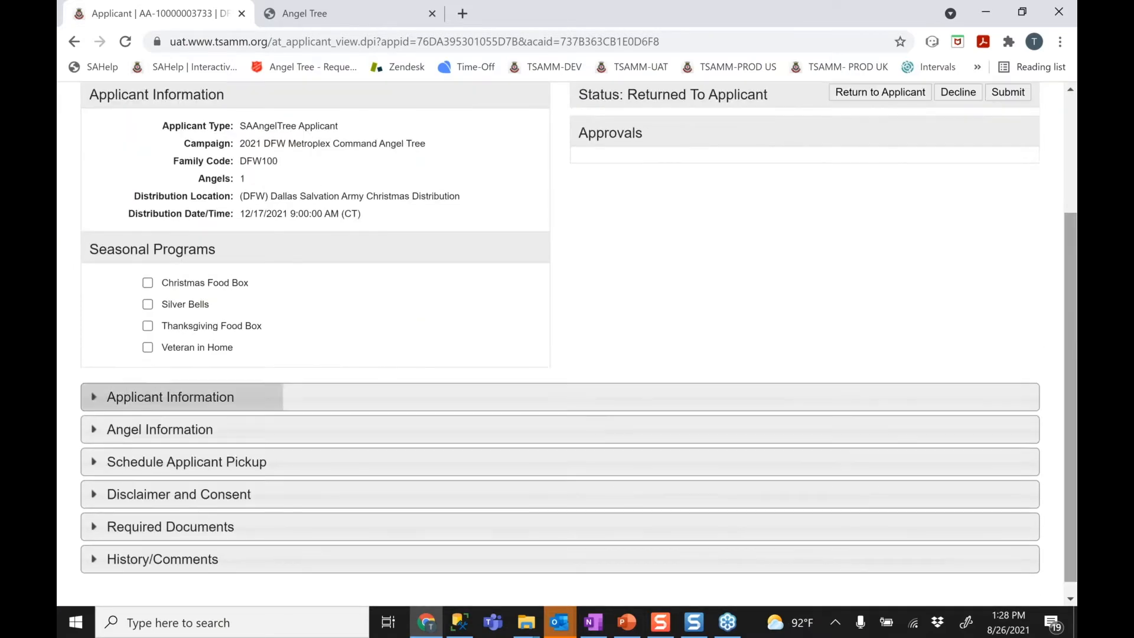
click(862, 465)
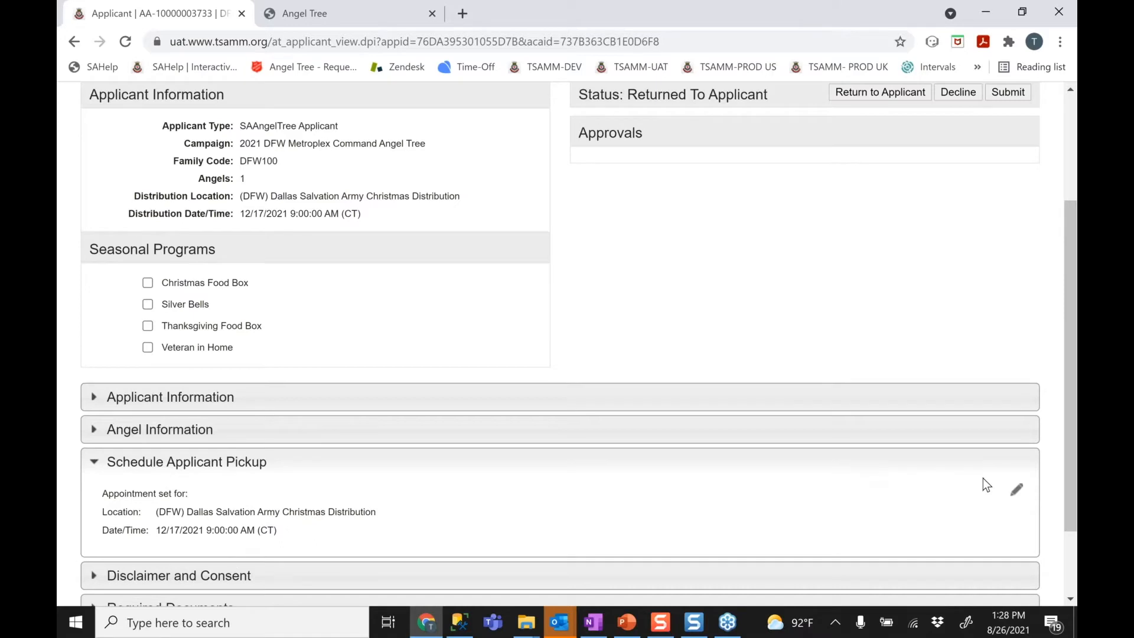
drag(1076, 405, 1076, 295)
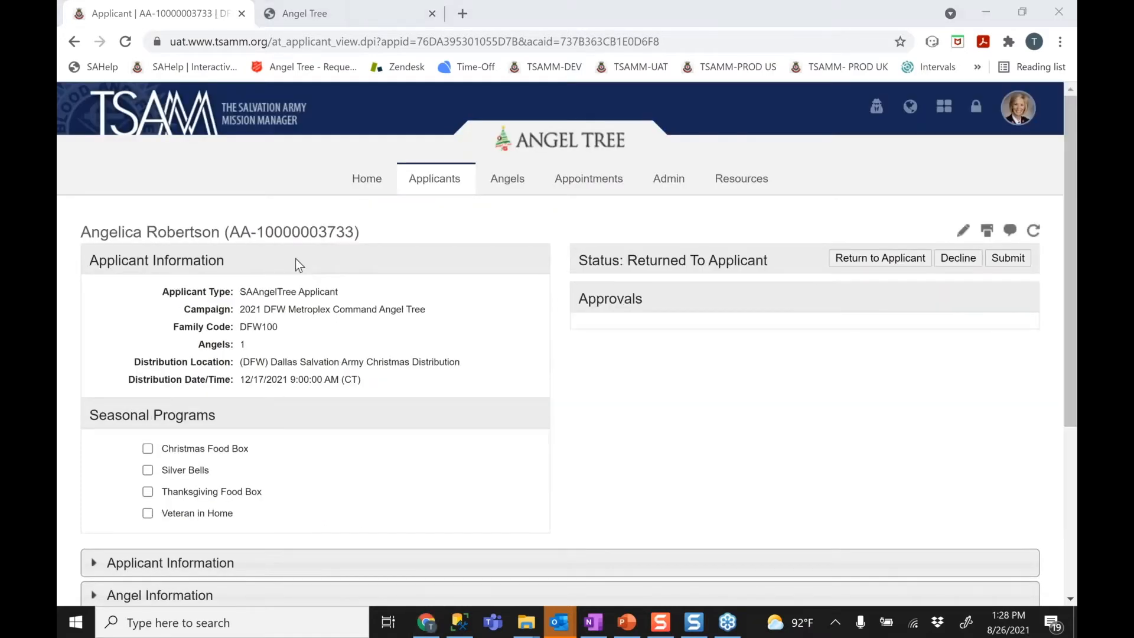
double_click(248, 327)
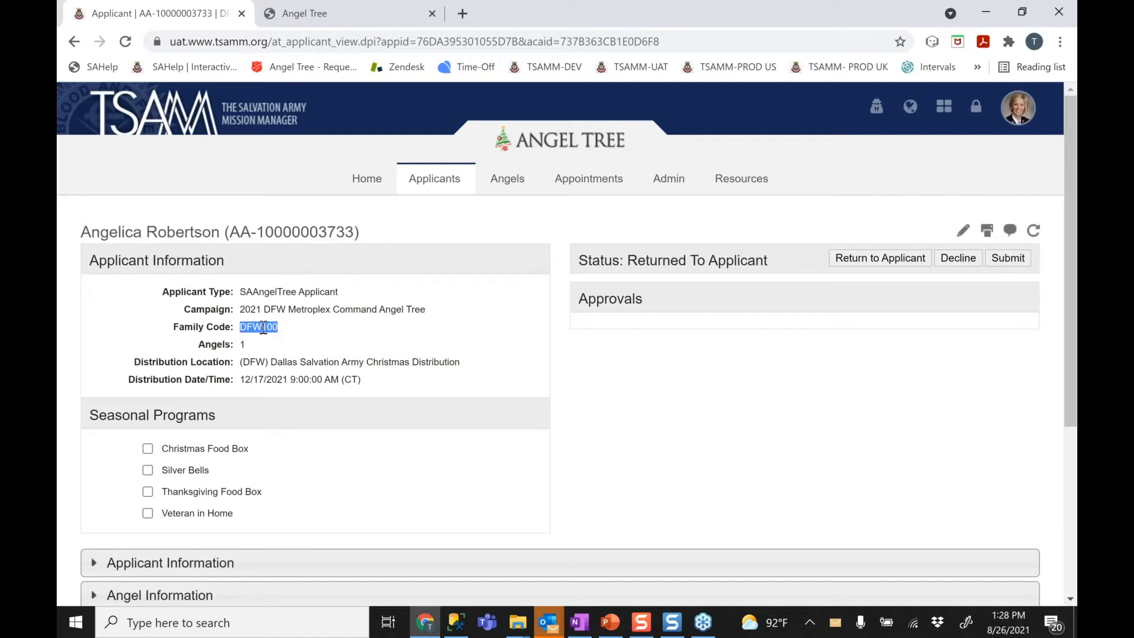
click(1003, 547)
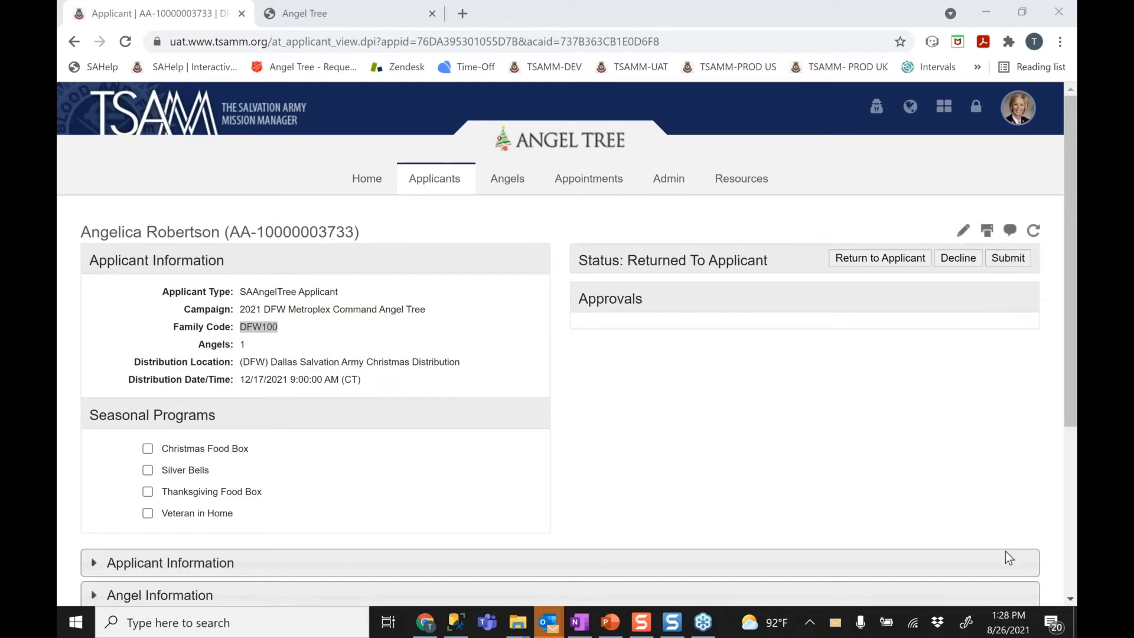
Submit the completed application and highlight its new Submitted status
click(1016, 263)
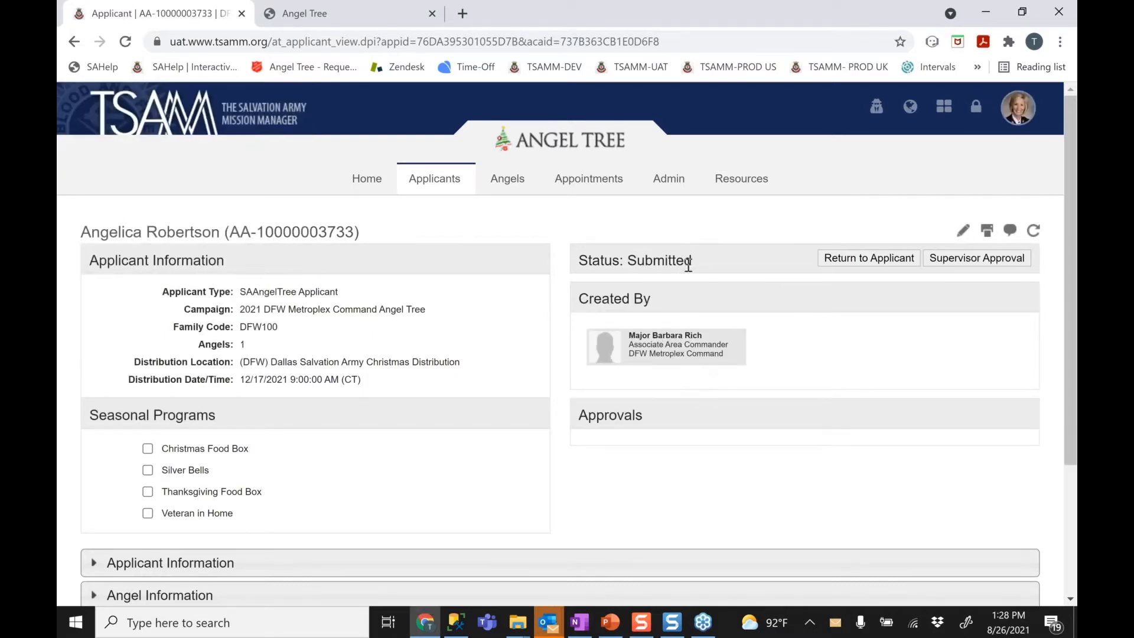
drag(691, 261, 582, 257)
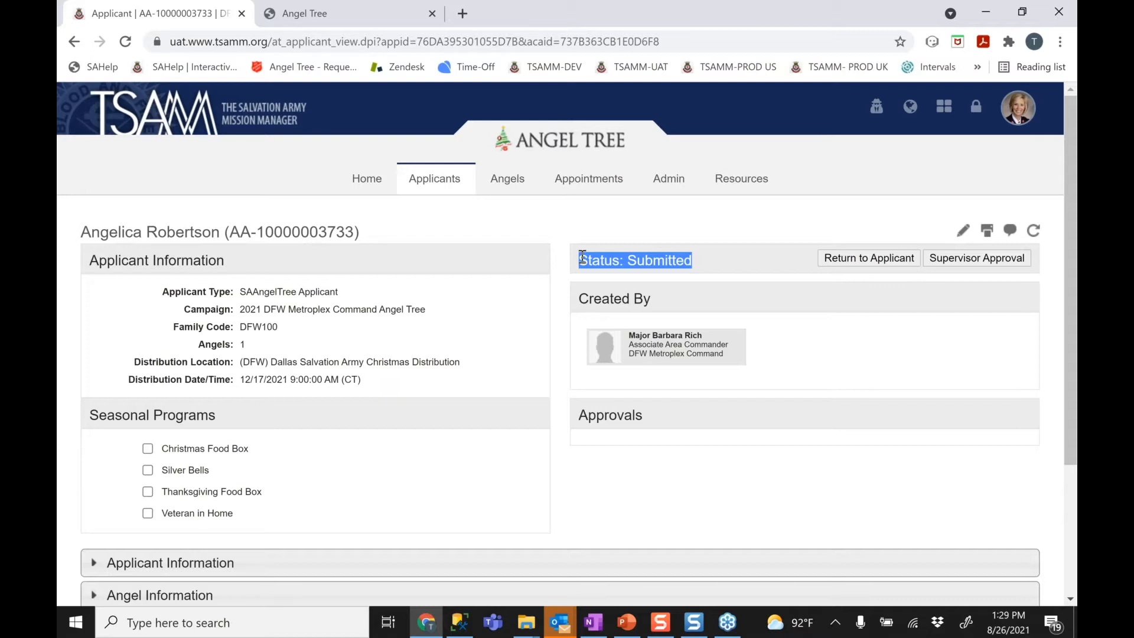
Clear the status highlight and open the list of applicant pages
click(550, 243)
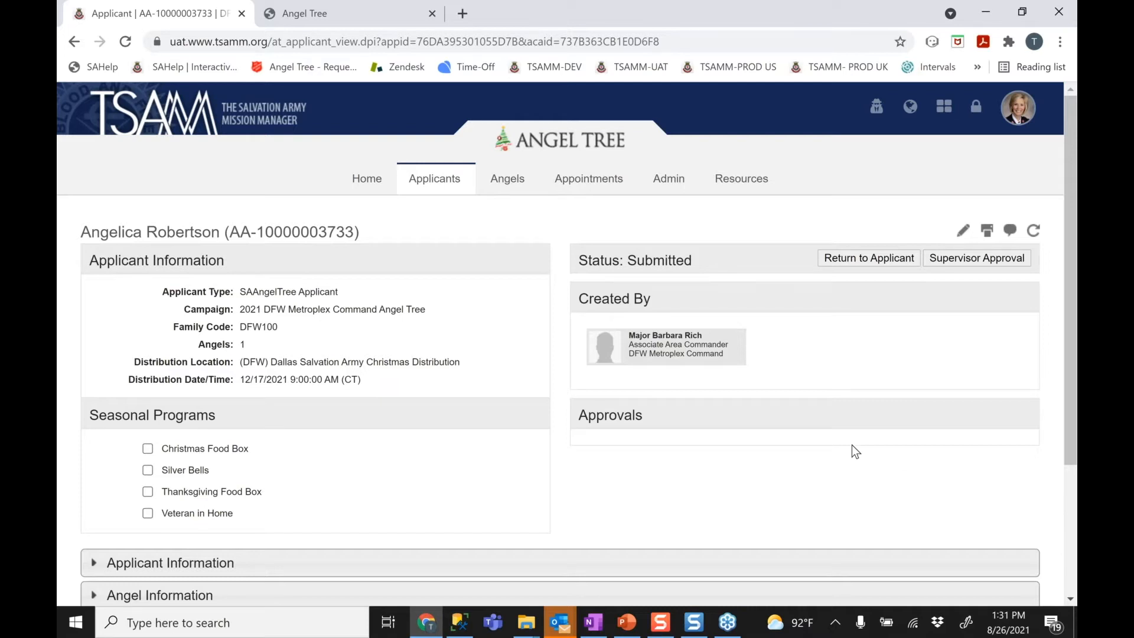
click(429, 182)
Give the application Supervisor Approval, then Admin Approval
click(944, 262)
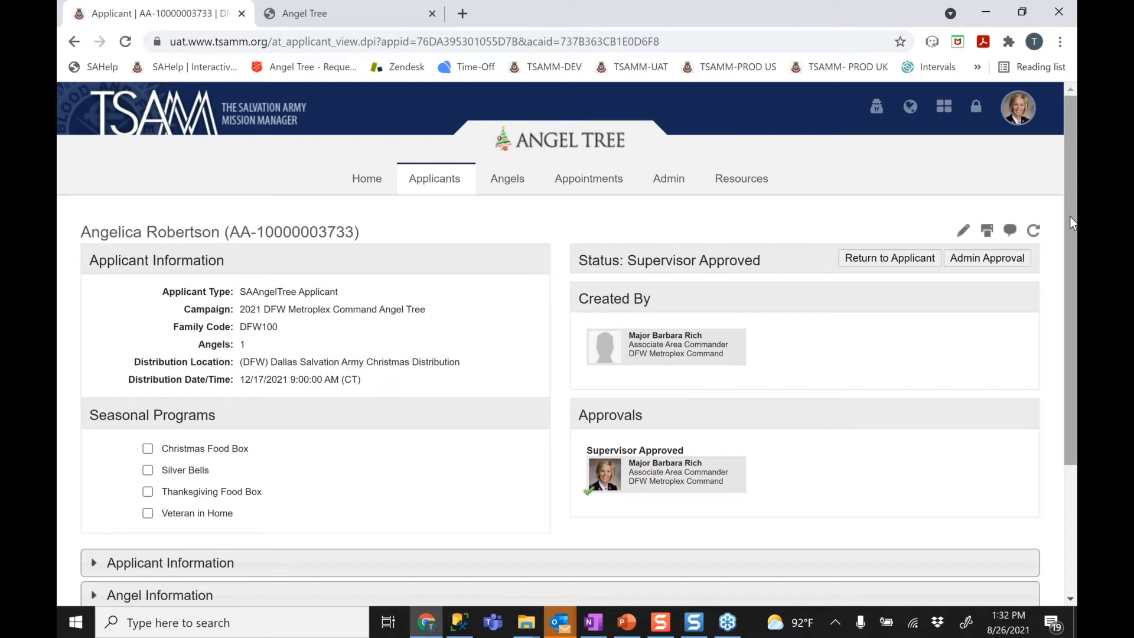
click(994, 264)
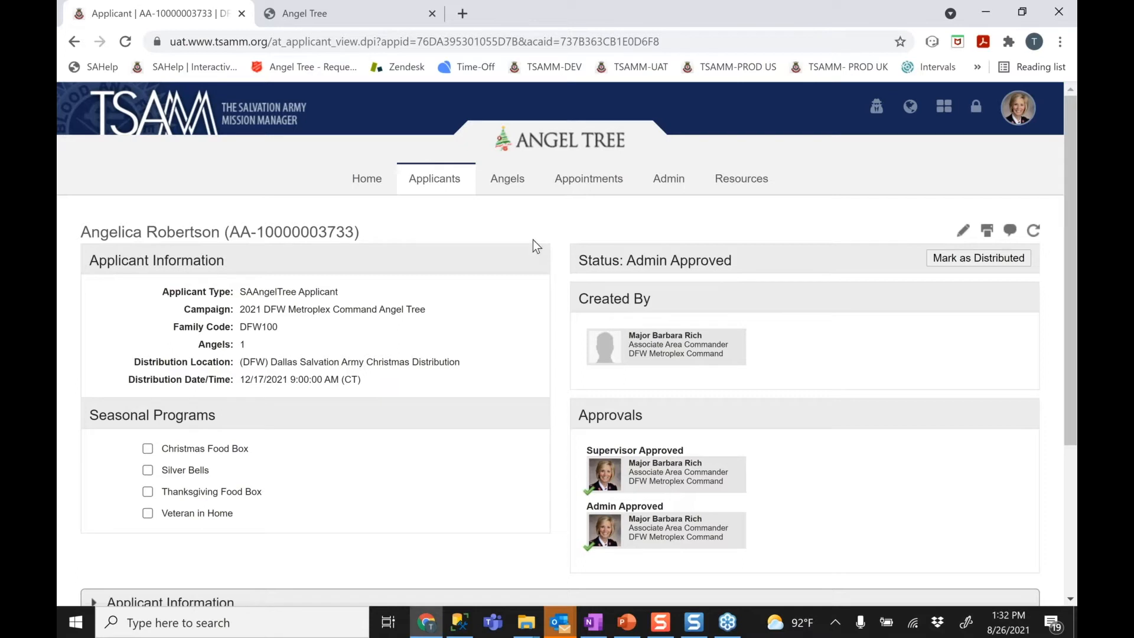
mouse_move(445, 193)
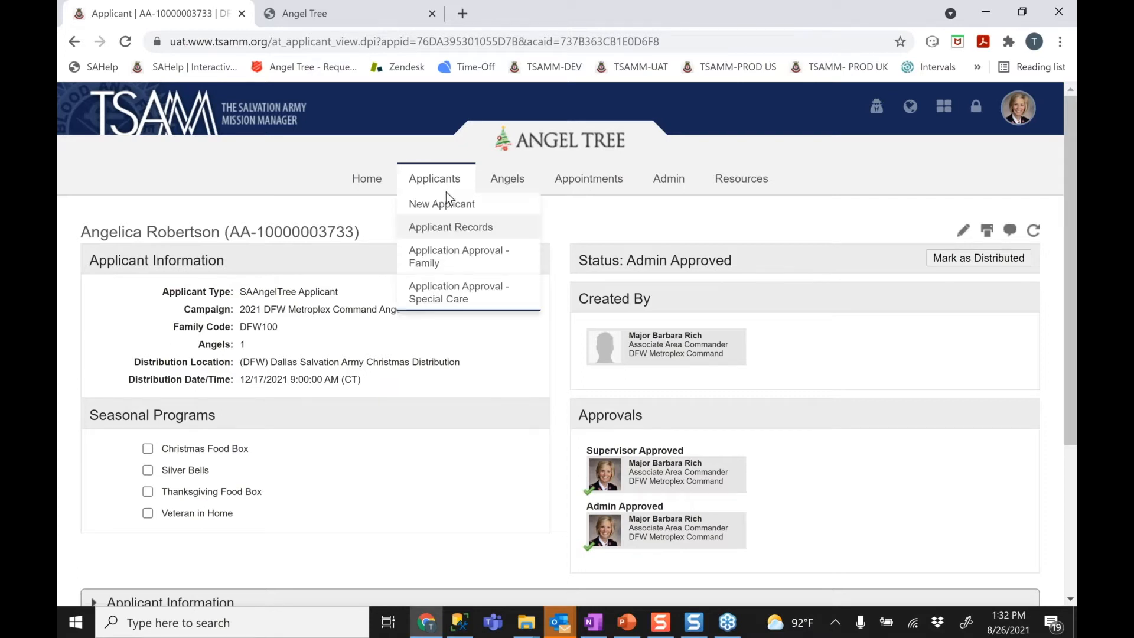
click(443, 267)
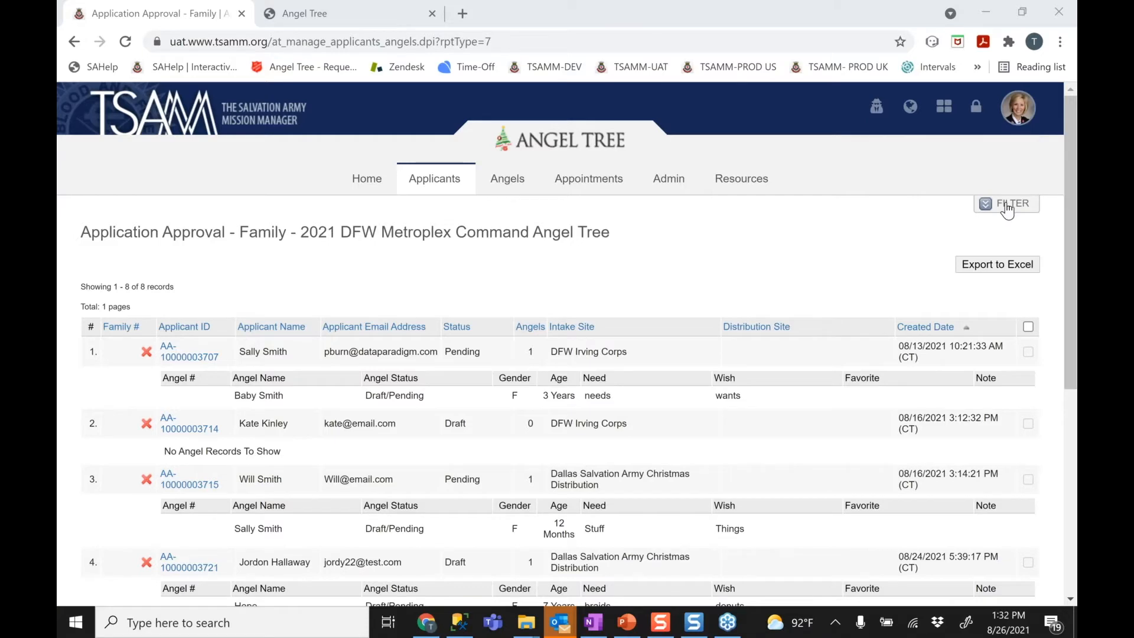
mouse_move(1075, 247)
mouse_down()
mouse_move(1075, 432)
mouse_move(1075, 232)
mouse_up()
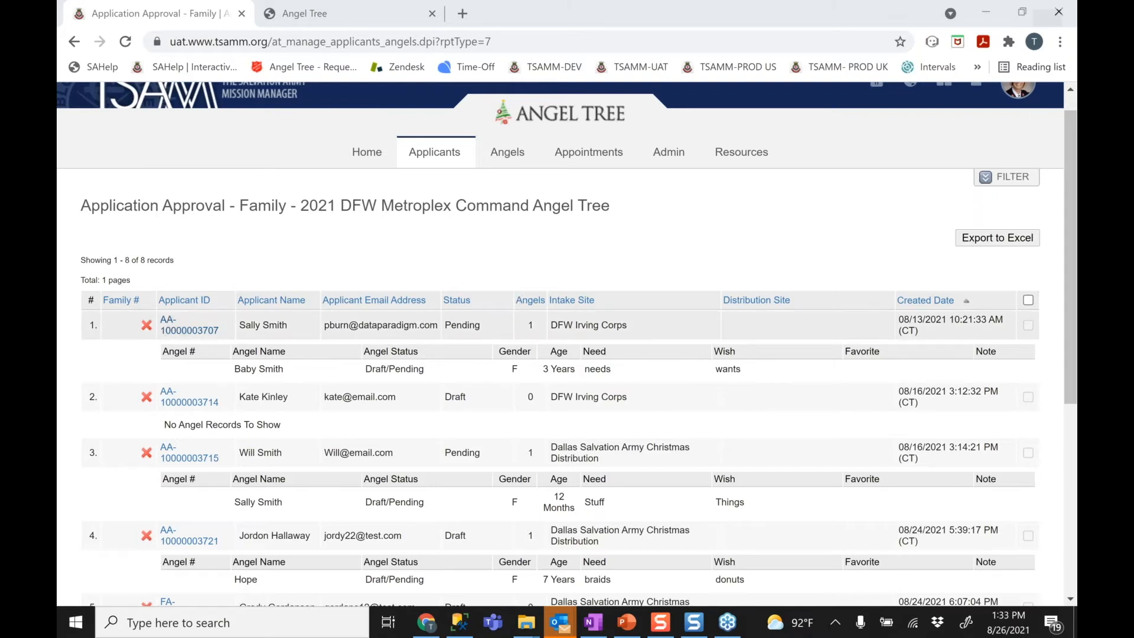
click(189, 330)
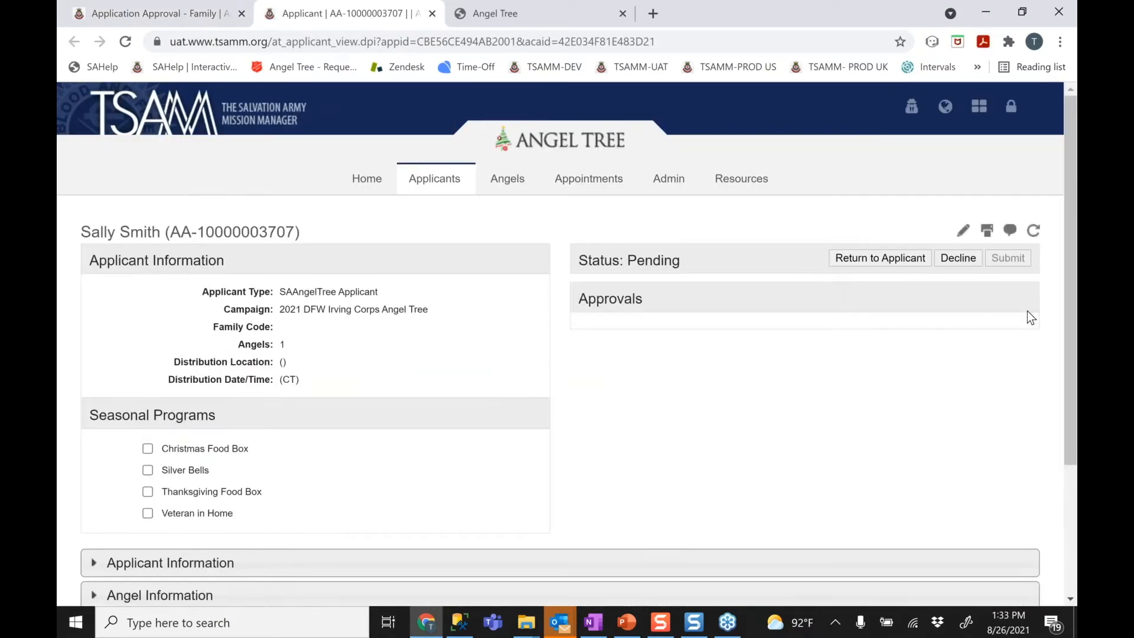
Schedule a Friday 12/17 10:00 AM pickup in Schedule Applicant Pickup and close the confirmation
scroll(1055, 449, down, 3)
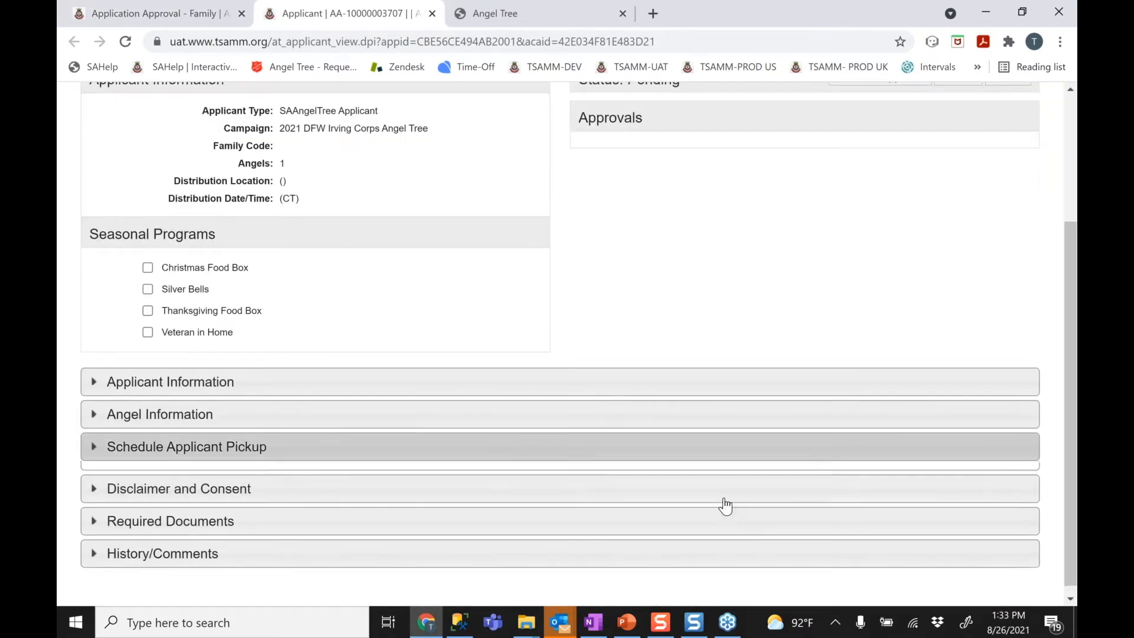
click(578, 454)
click(1018, 477)
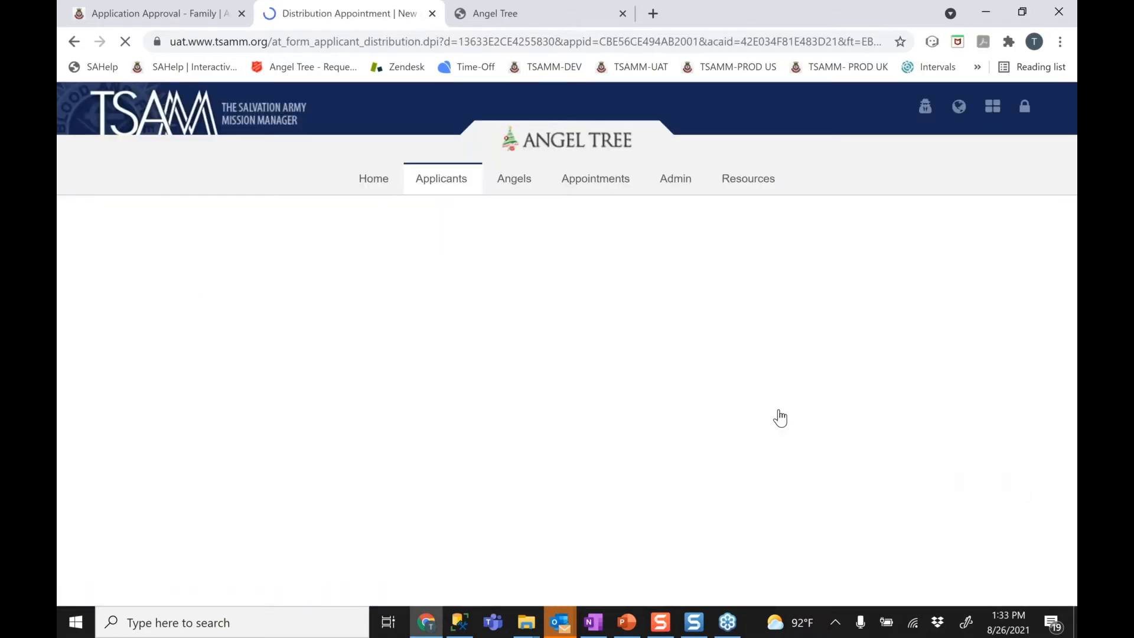
click(673, 407)
click(585, 367)
click(559, 460)
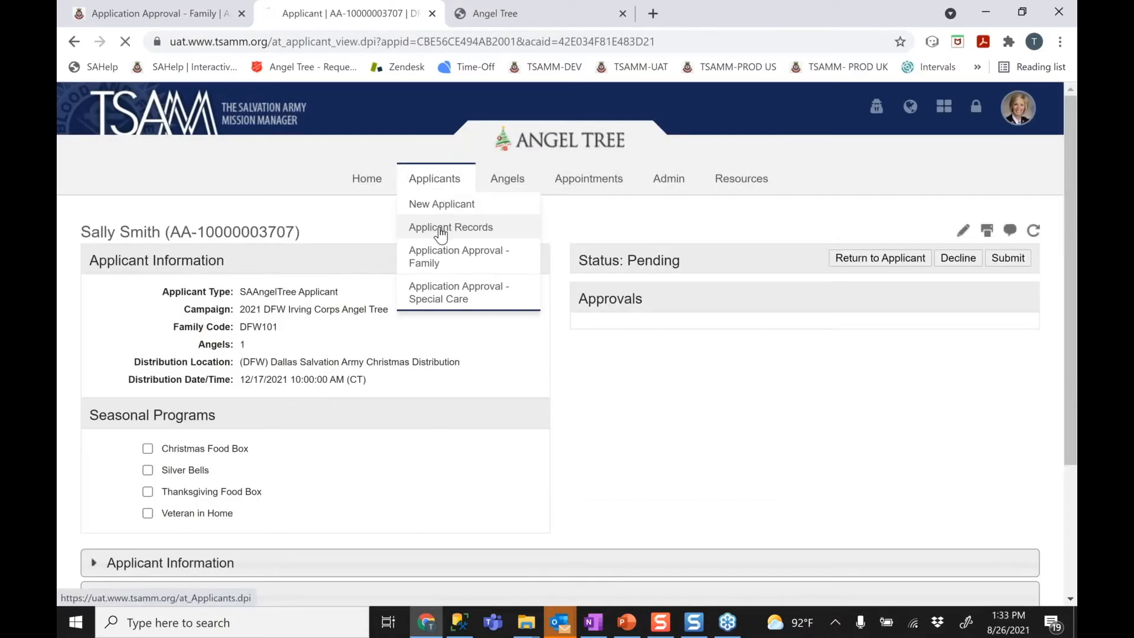
click(440, 231)
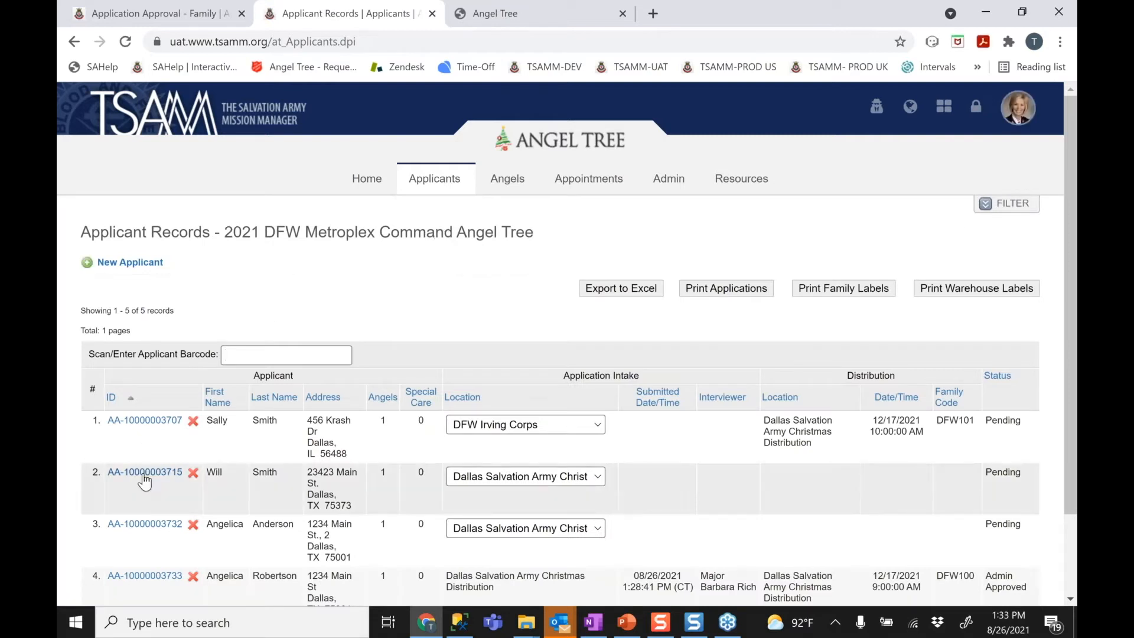
click(144, 476)
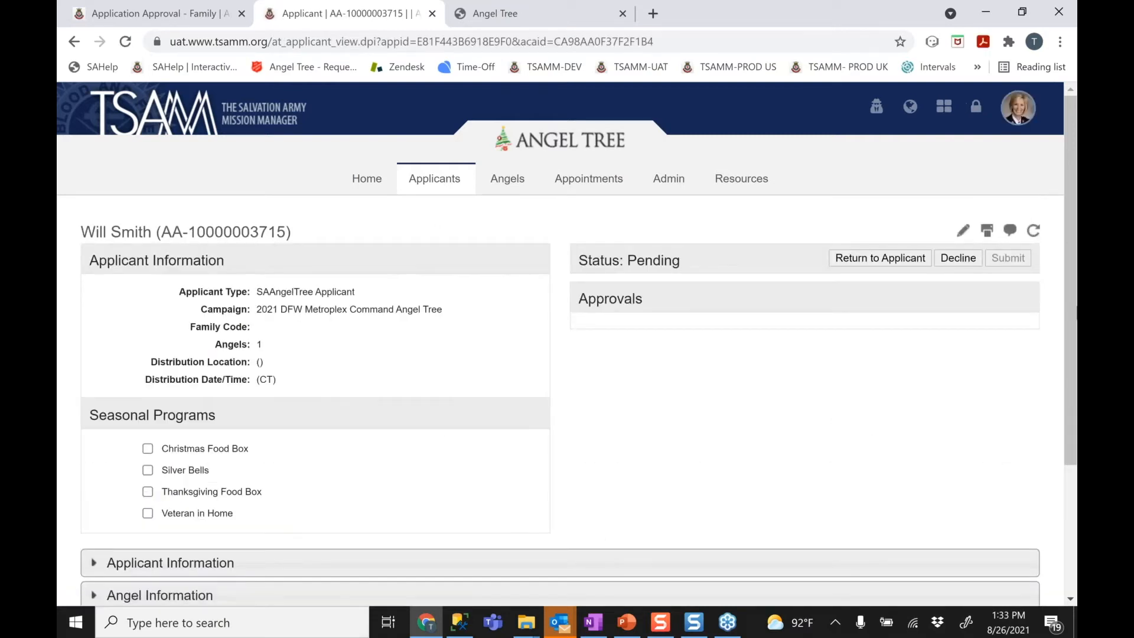
scroll(749, 493, down, 3)
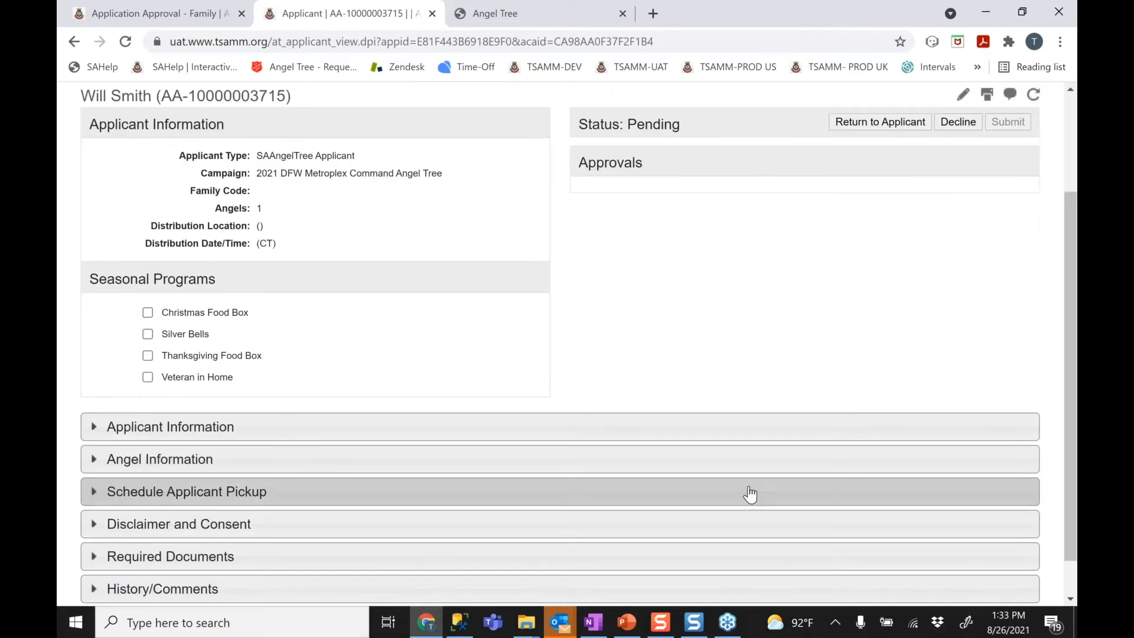
Book a Friday 12/17/2021 10:00 AM pickup, then show the family approval list
click(958, 486)
click(1016, 519)
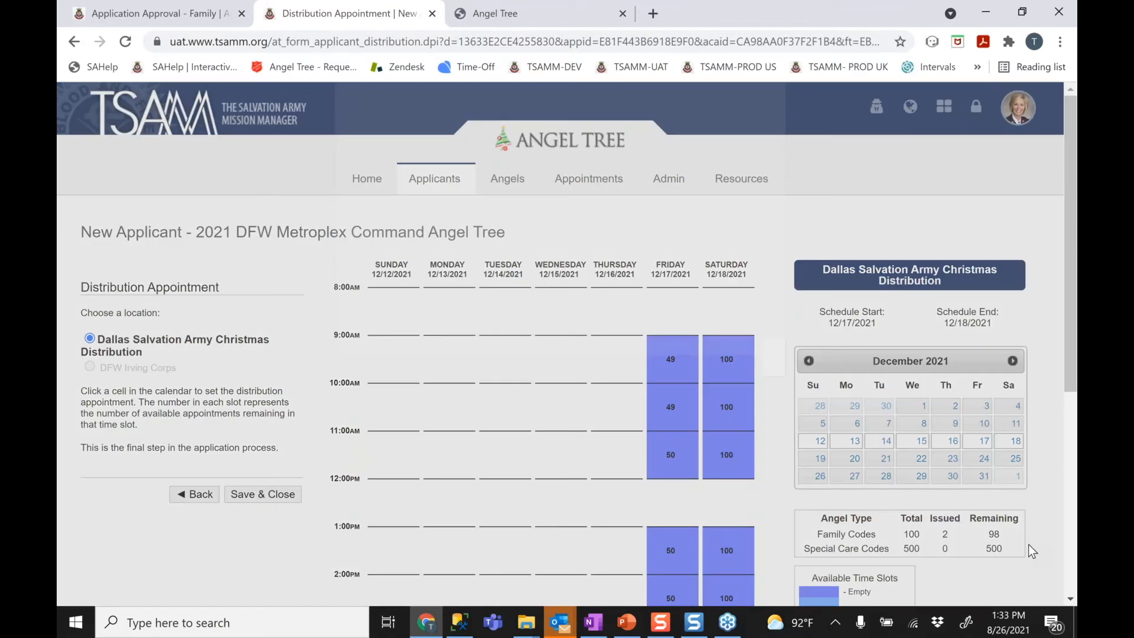
click(594, 374)
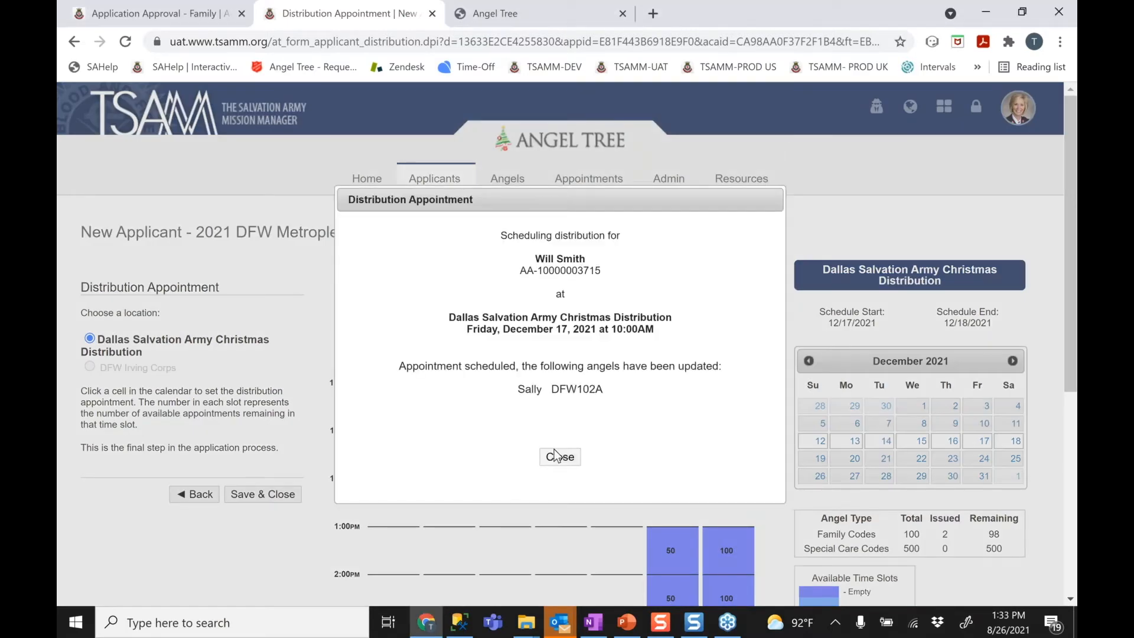
click(555, 455)
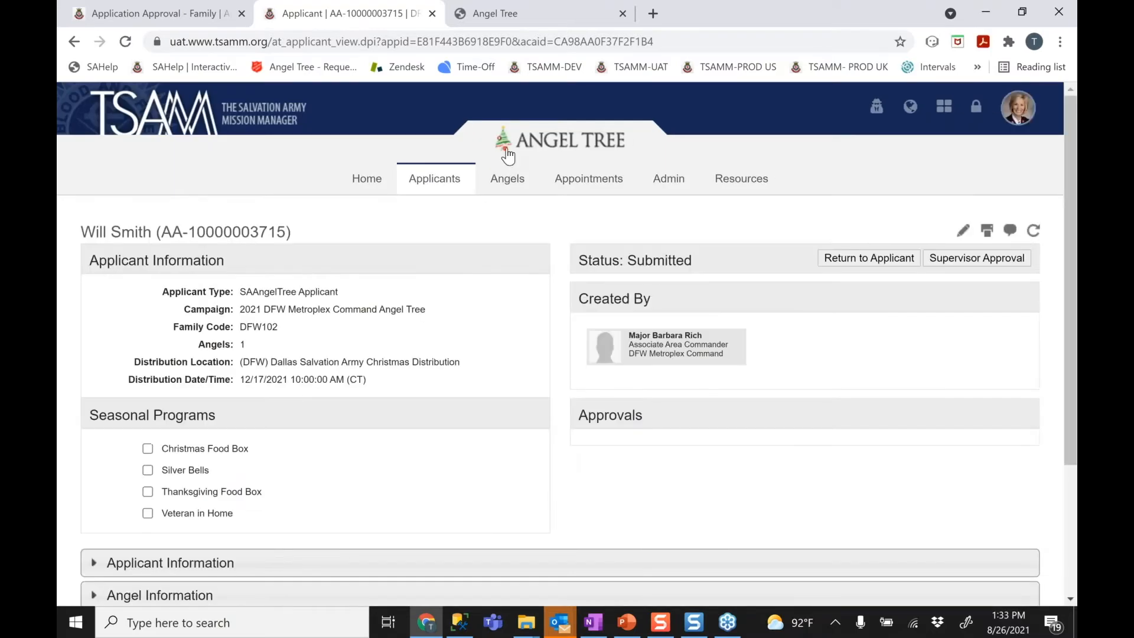
mouse_move(436, 179)
click(435, 261)
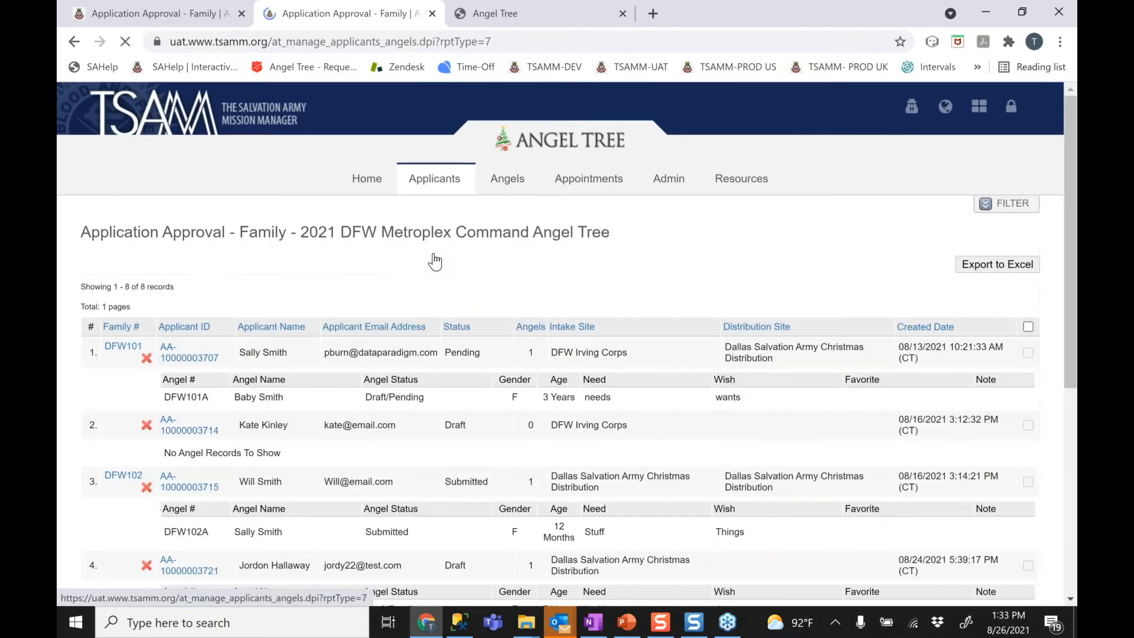
Filter the family approval list to Submitted status and select the DFW102 application
click(1007, 207)
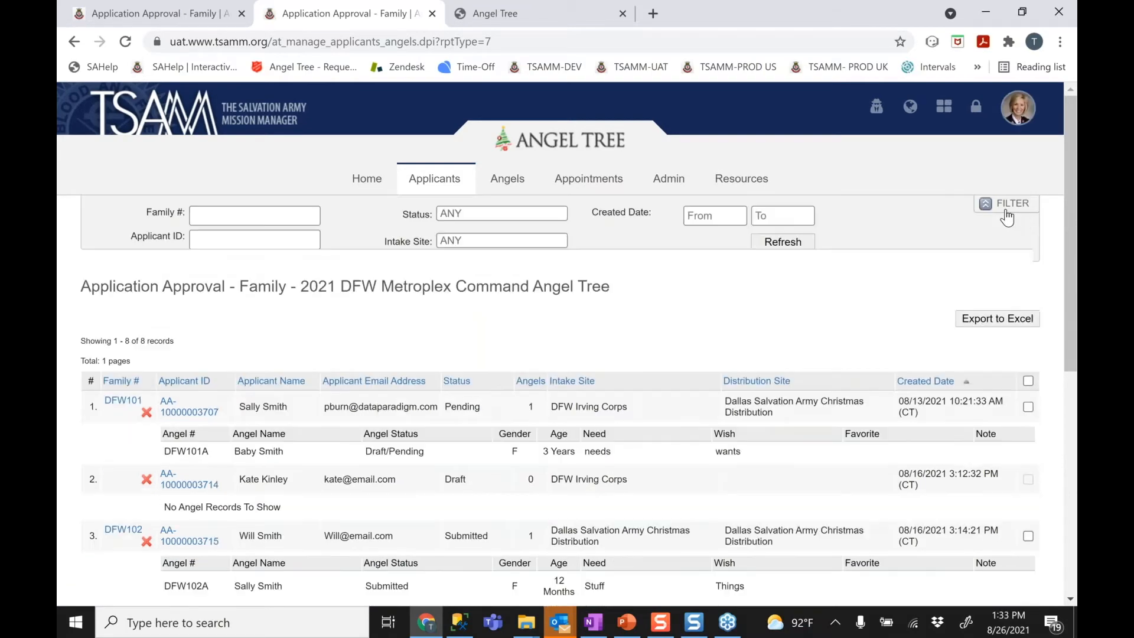
click(481, 227)
click(463, 267)
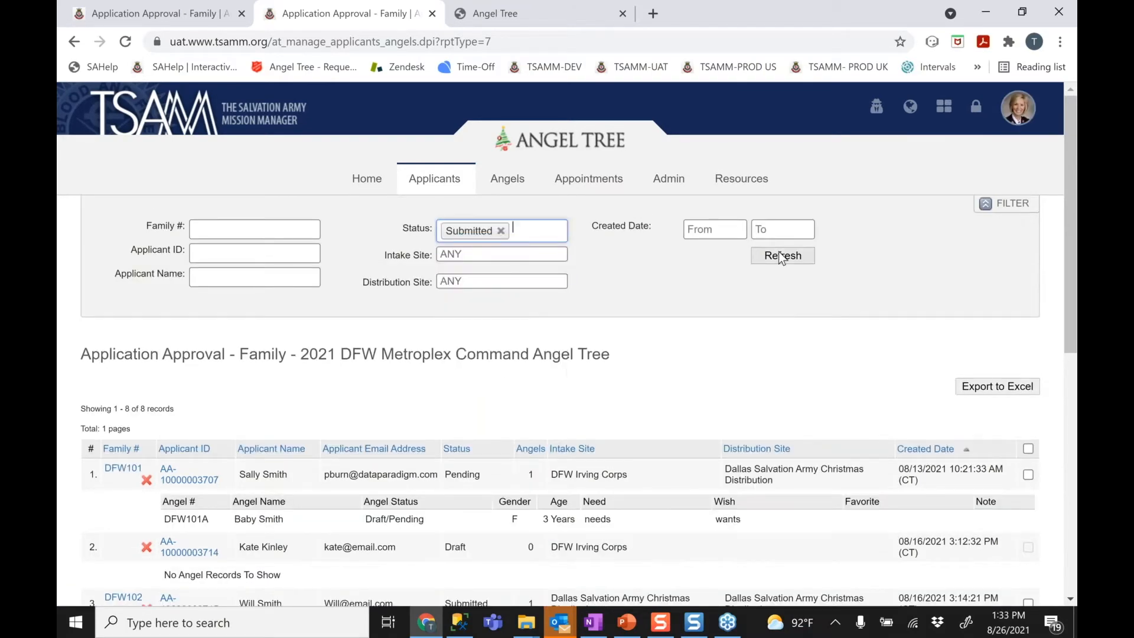
click(779, 255)
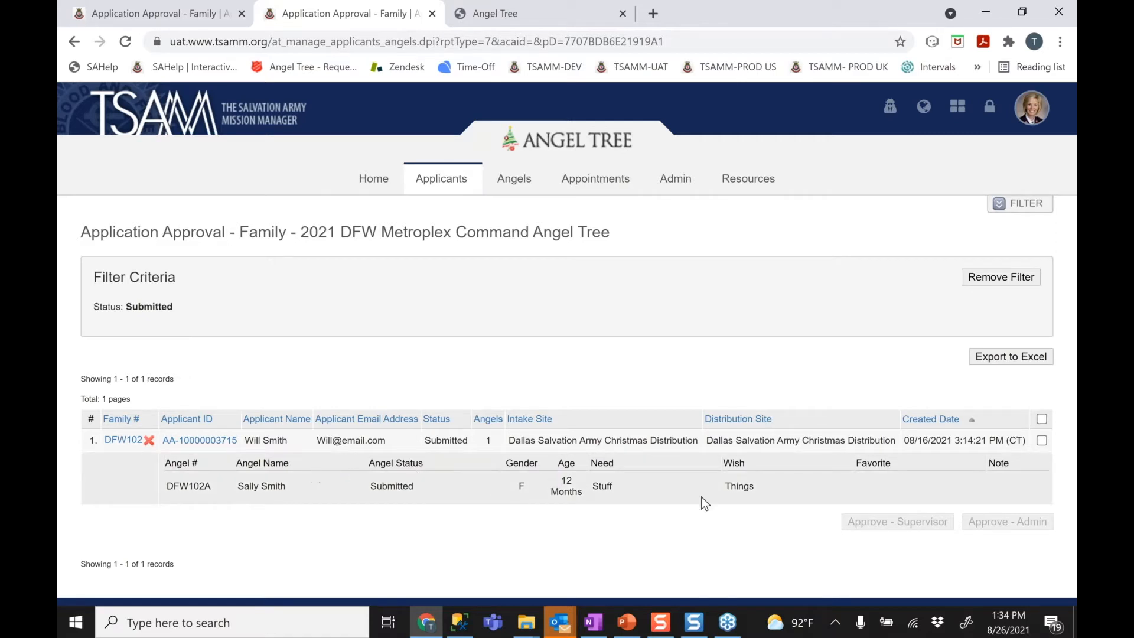
click(1041, 419)
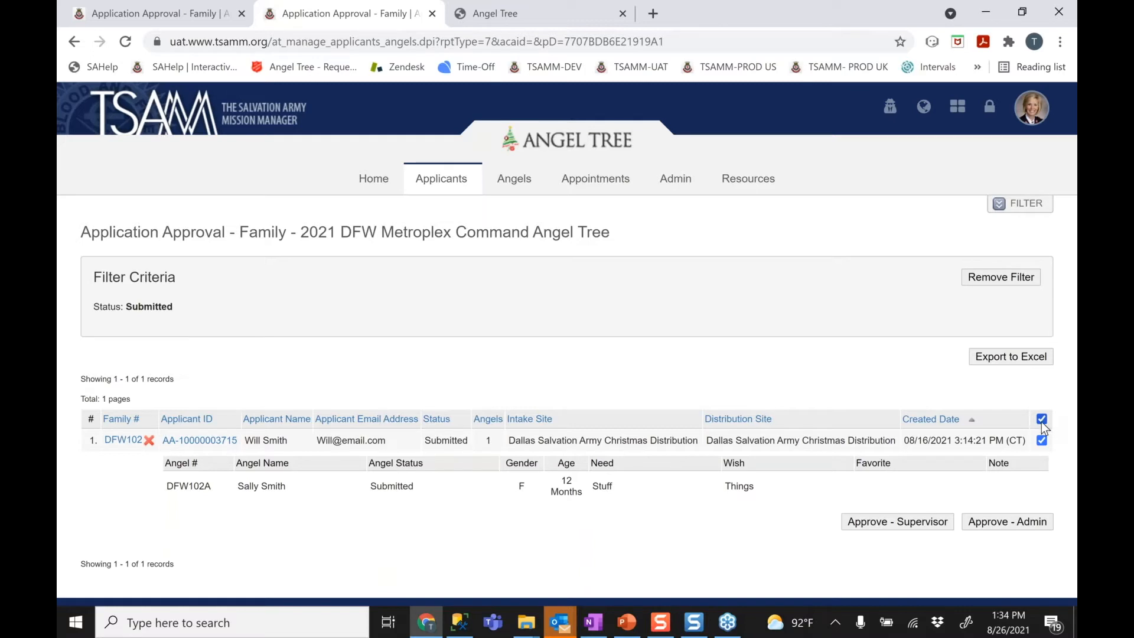
Admin-approve angel DFW102A by submitting the Approve - Admin dialog
click(1006, 524)
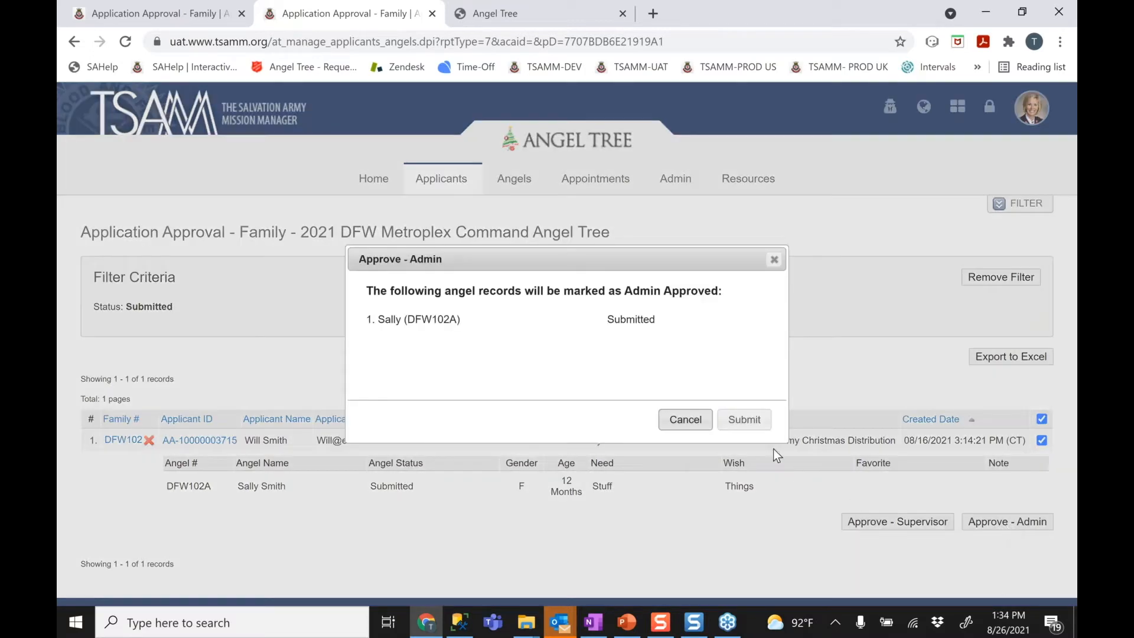
click(758, 427)
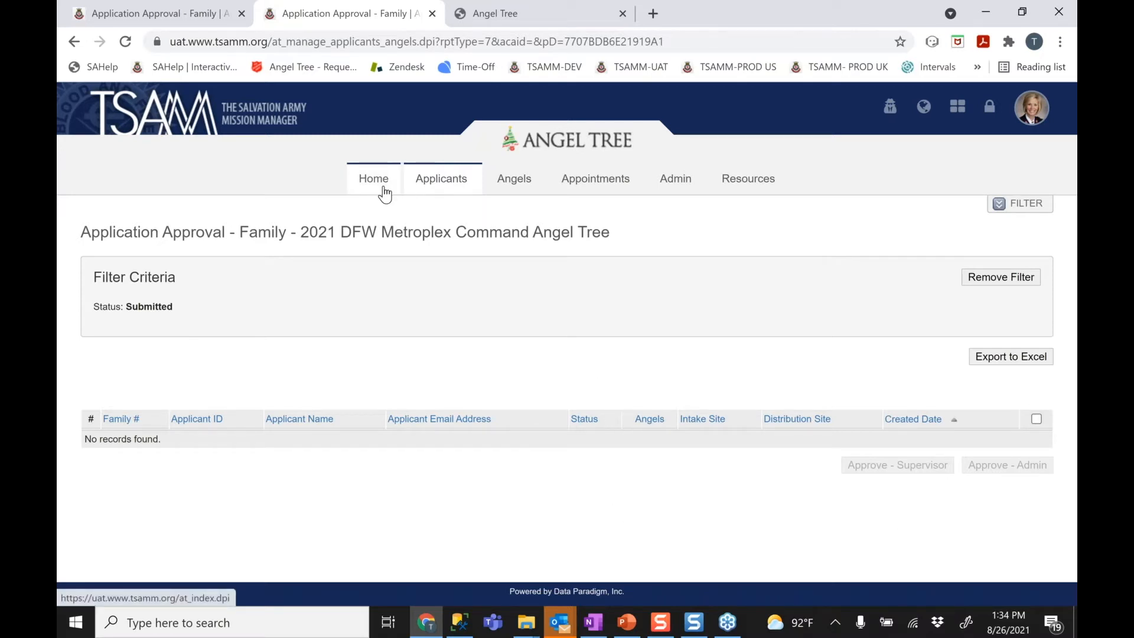
Return to Applicant Records and scroll to find DFW102 listed as Admin Approved
mouse_move(435, 182)
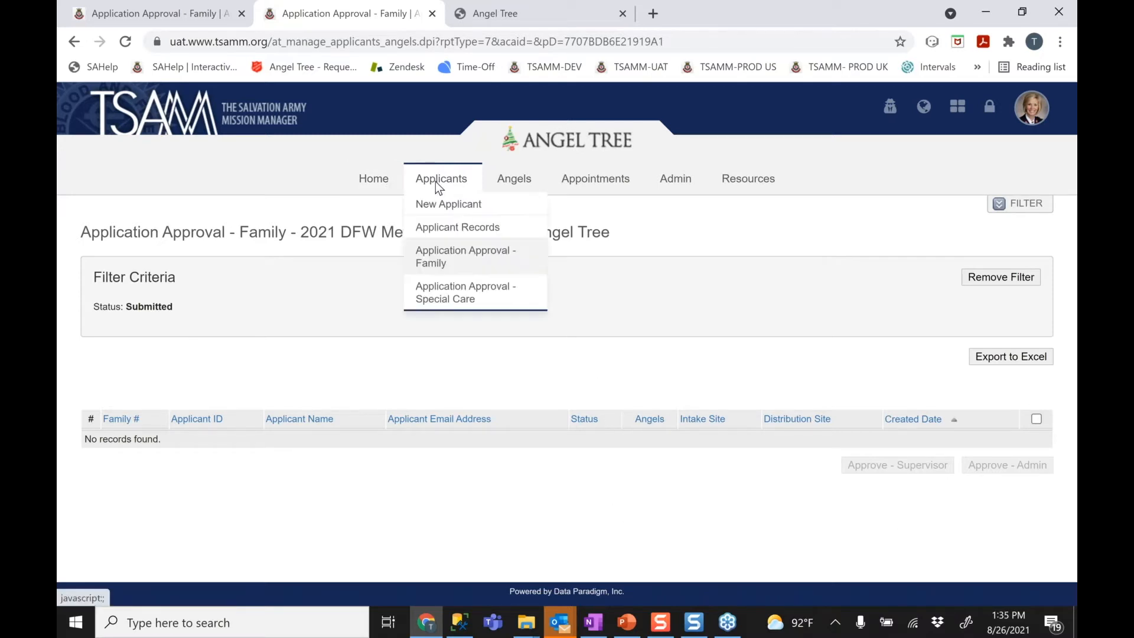
click(452, 230)
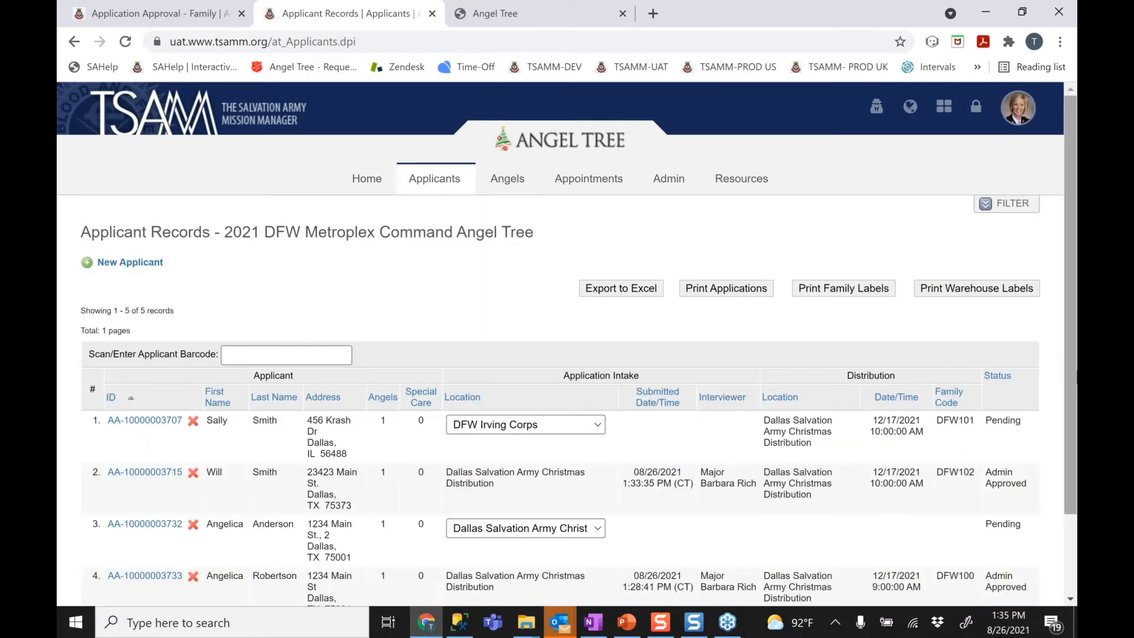
scroll(1073, 483, down, 2)
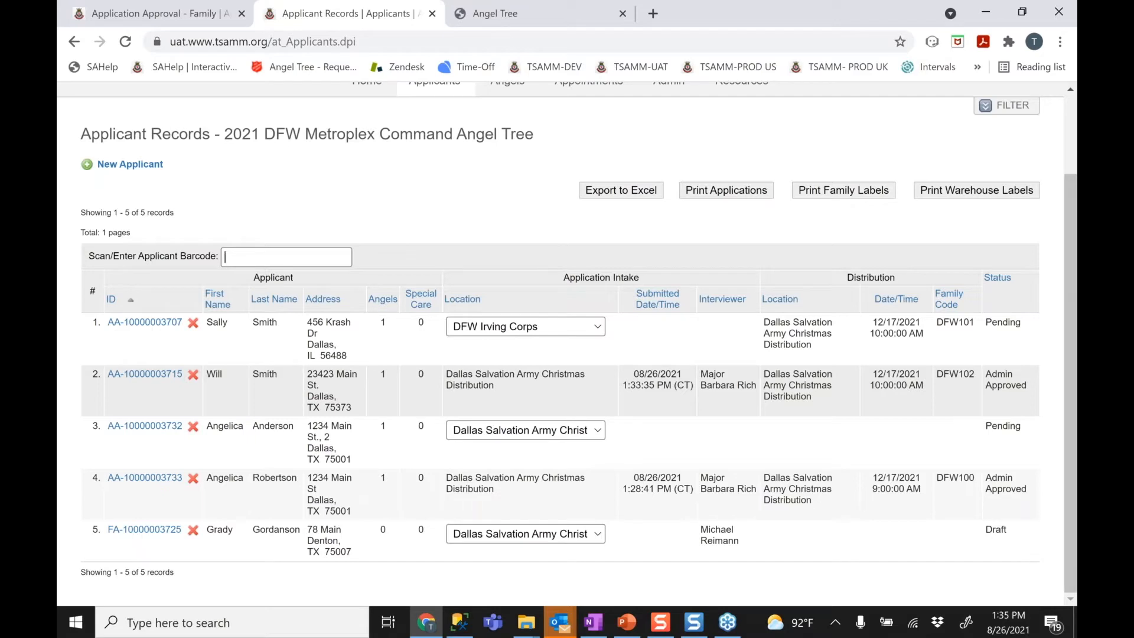
drag(1076, 383, 1075, 276)
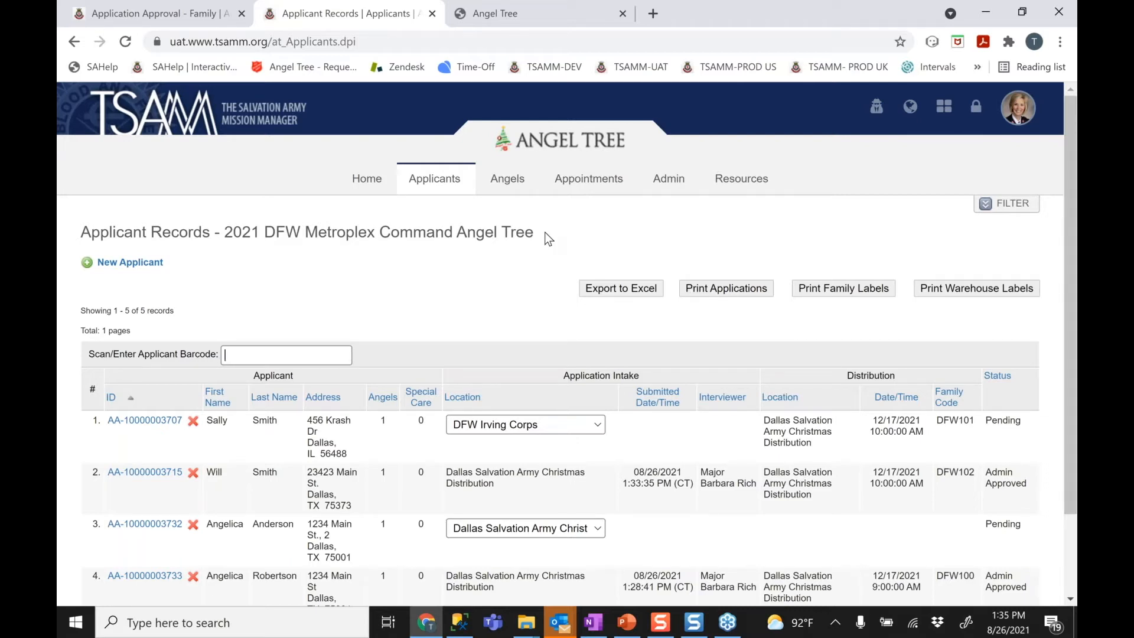
Open the Angel Records list from the Angels menu
mouse_move(506, 184)
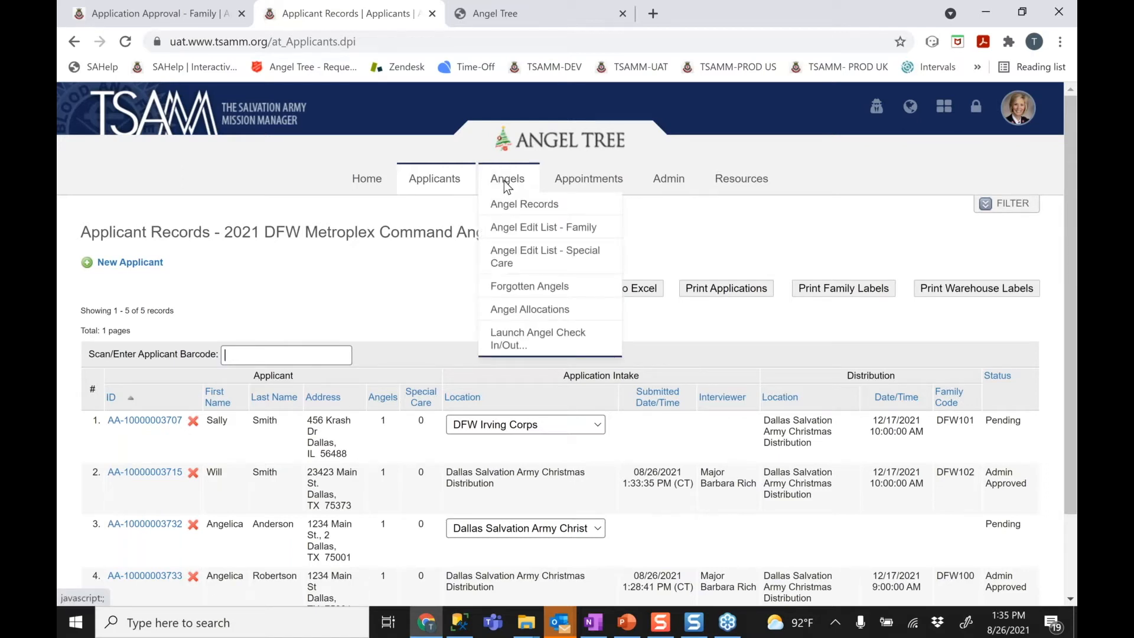
click(527, 212)
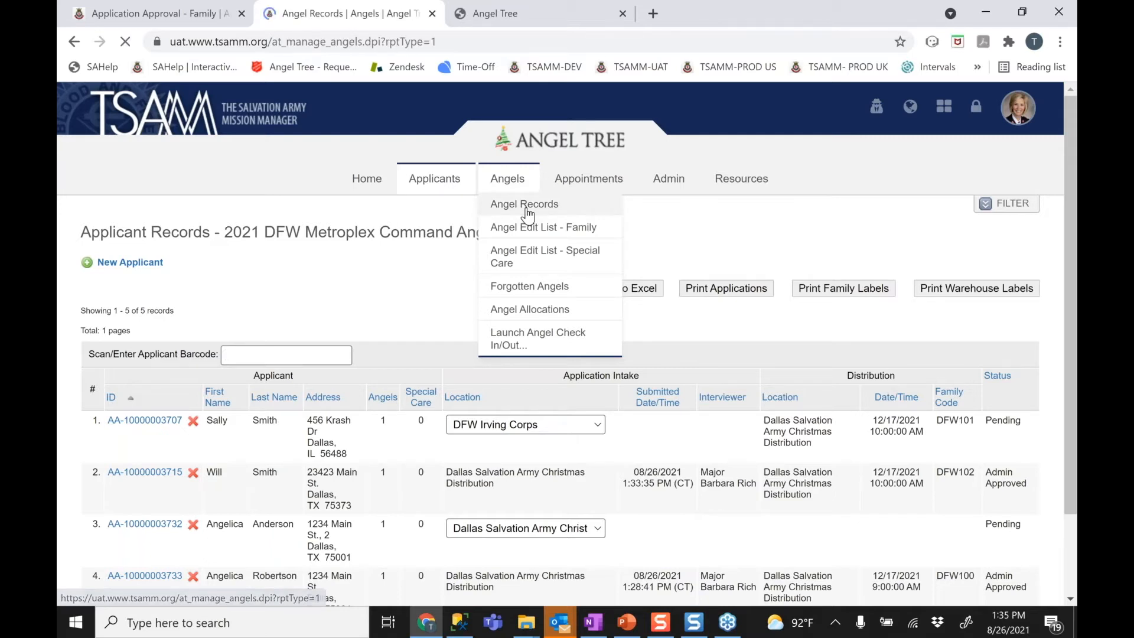
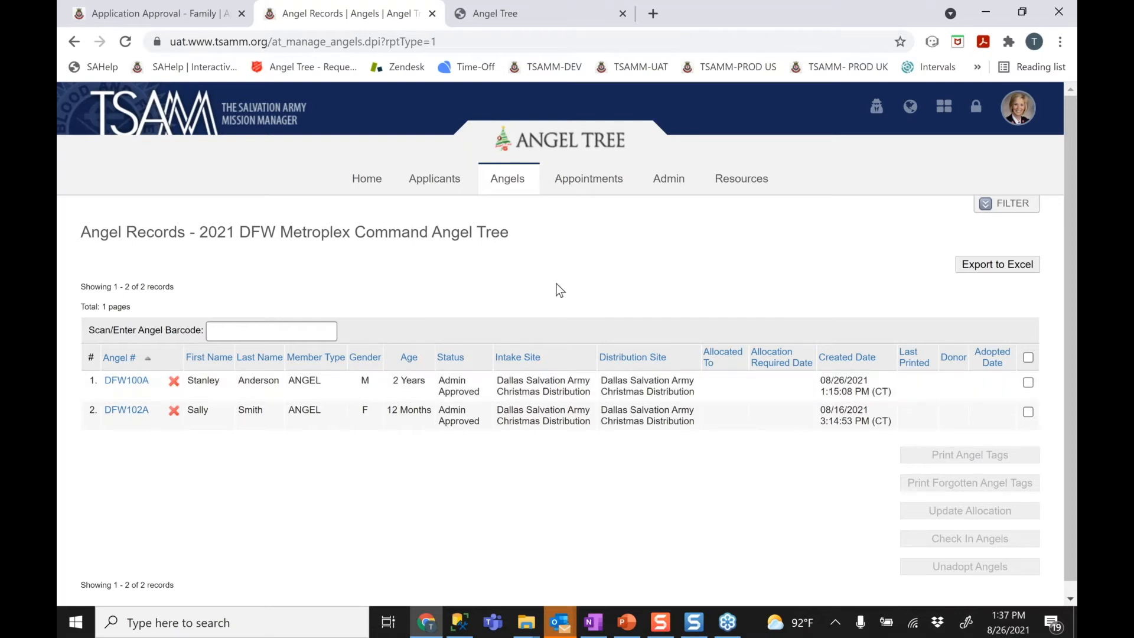
Bring up the Angels dropdown menu from the top navigation bar
mouse_move(512, 181)
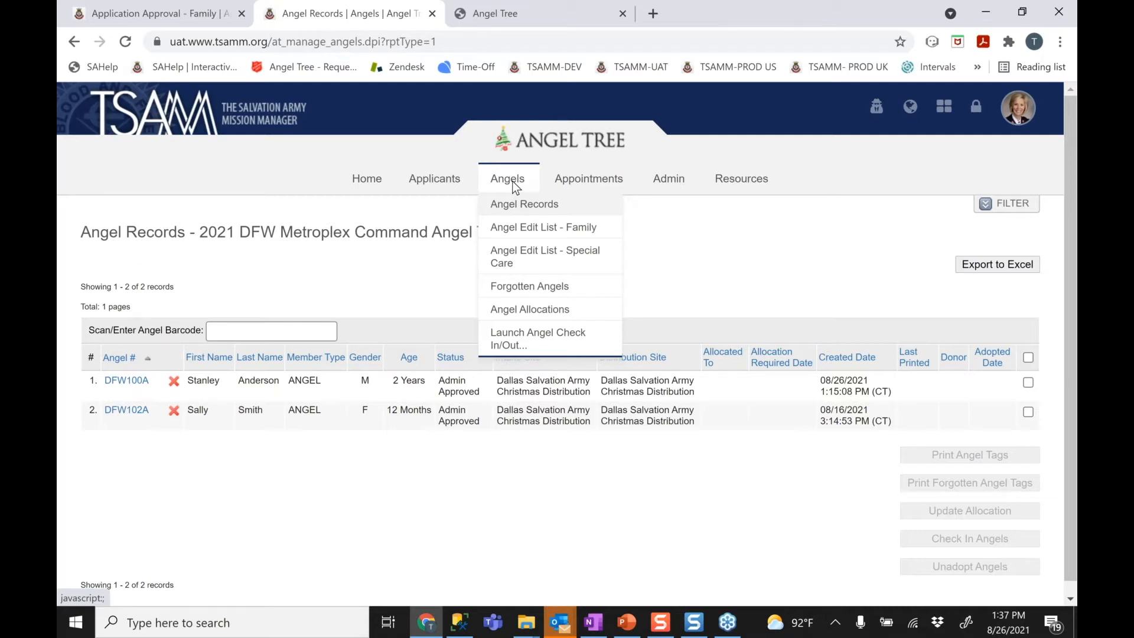
Go to the Angel Allocations page and look over its nine 0.00% allocations
click(518, 314)
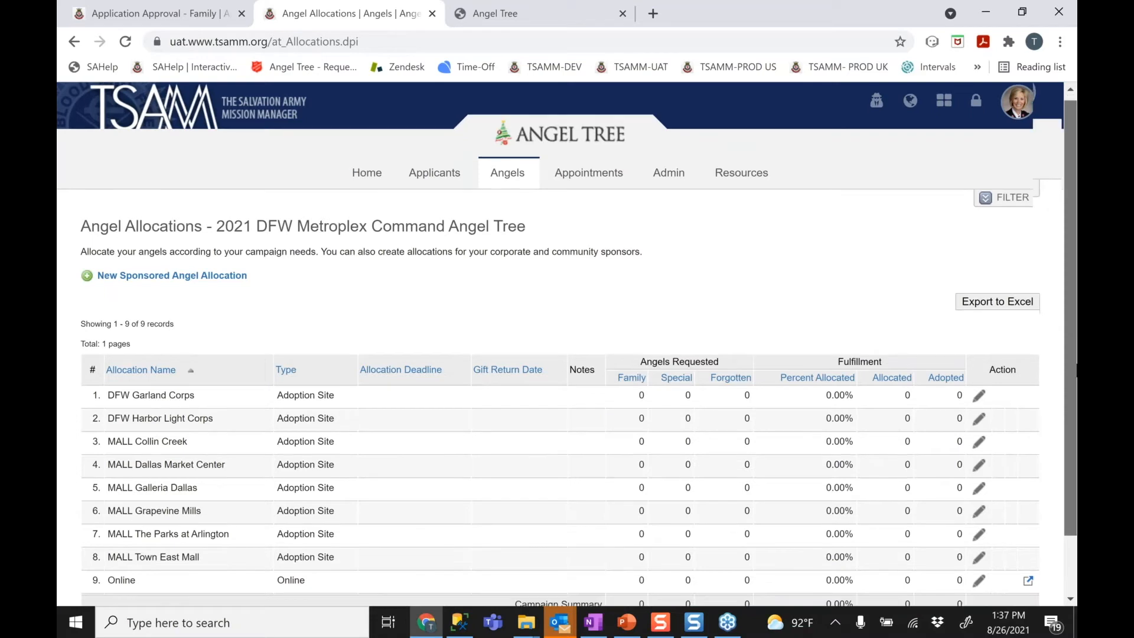
scroll(1068, 397, down, 2)
scroll(1072, 384, up, 1)
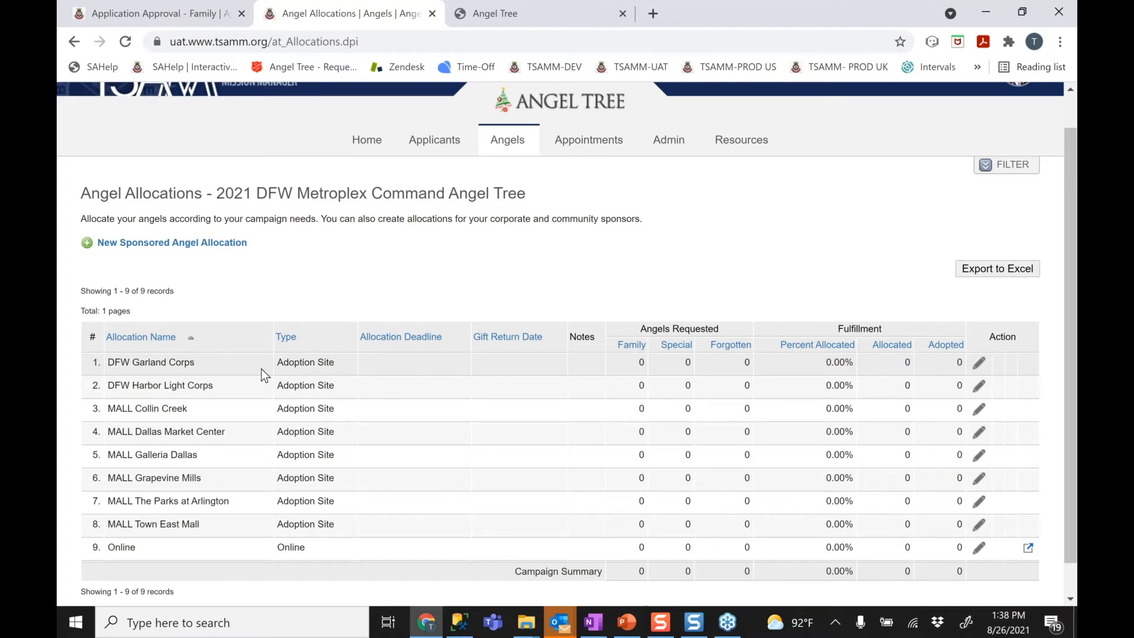
Start a new sponsored angel allocation with Company/Group Name 'Dallas Cowboys'
click(150, 244)
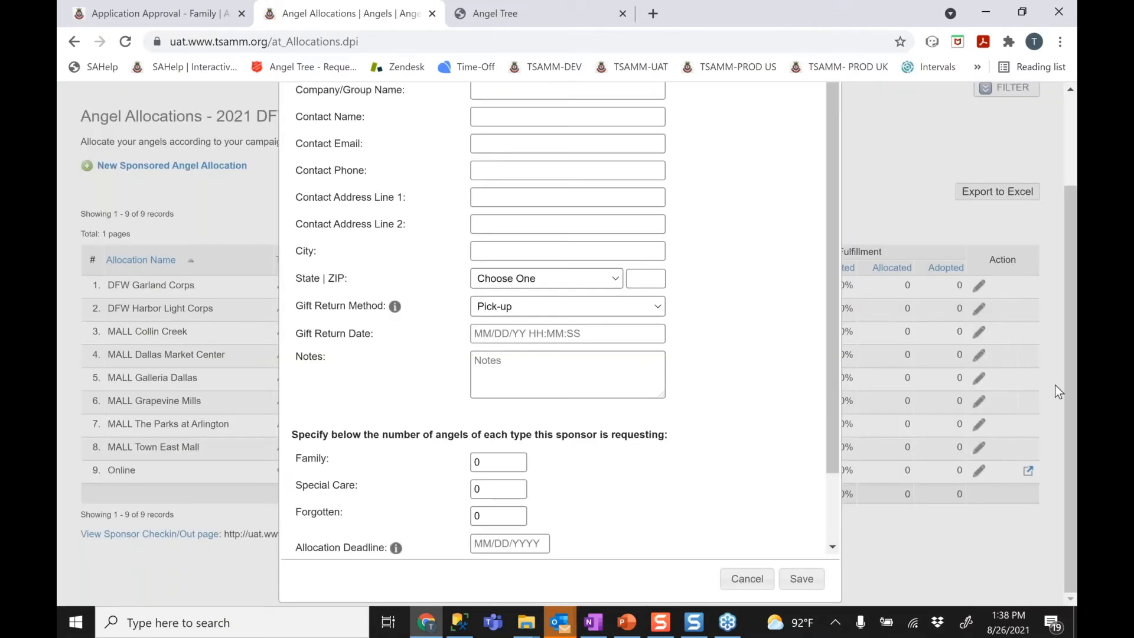
scroll(512, 206, up, 2)
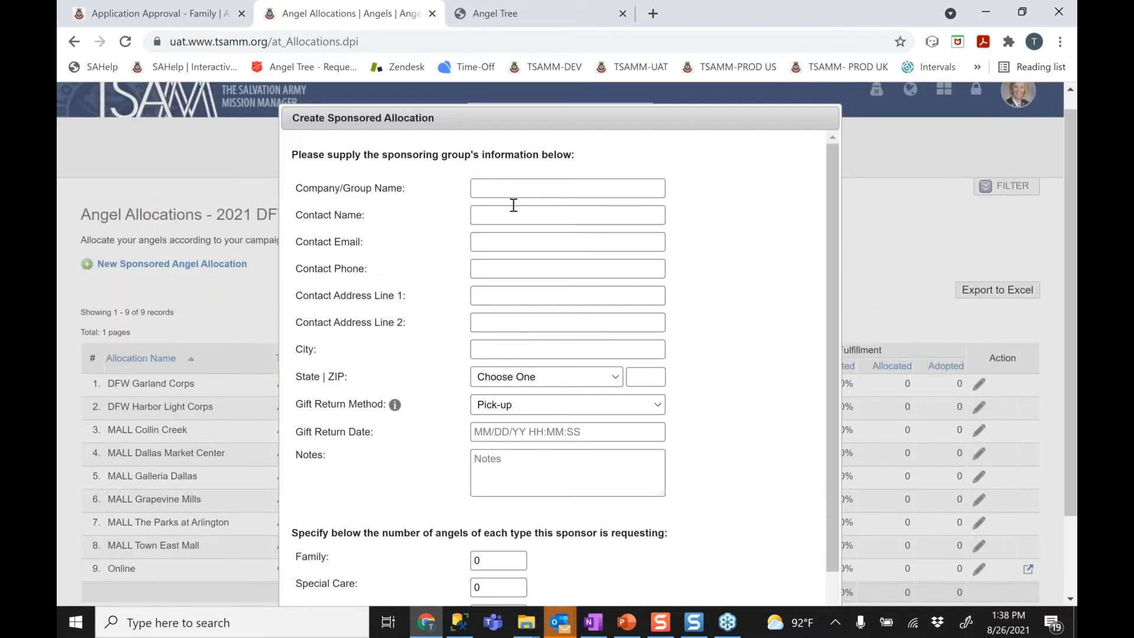
click(511, 189)
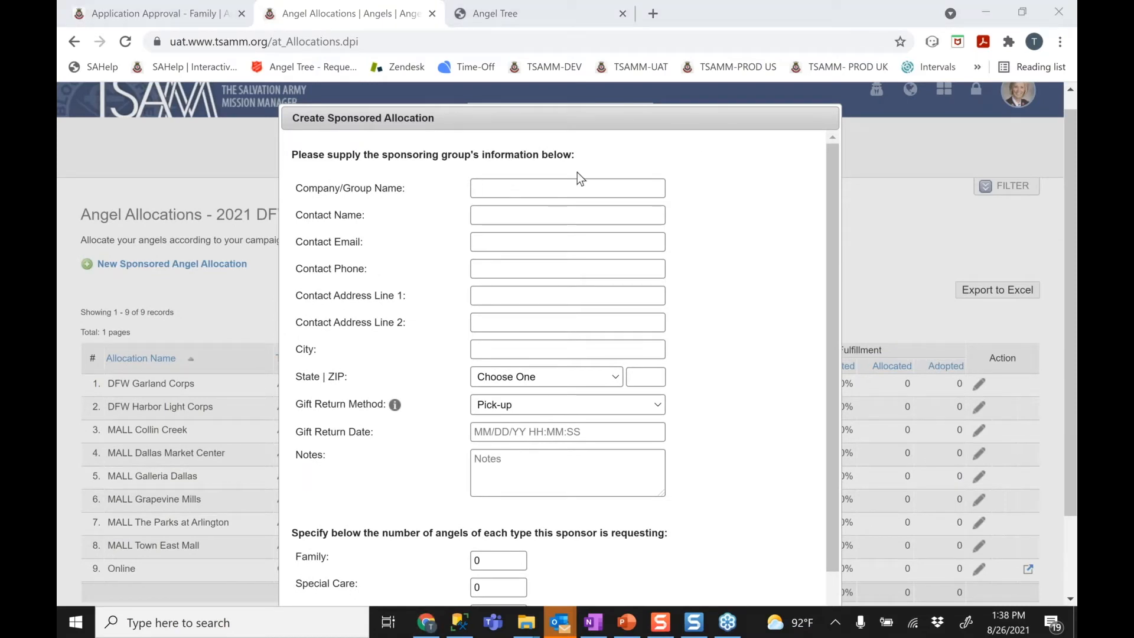
click(557, 187)
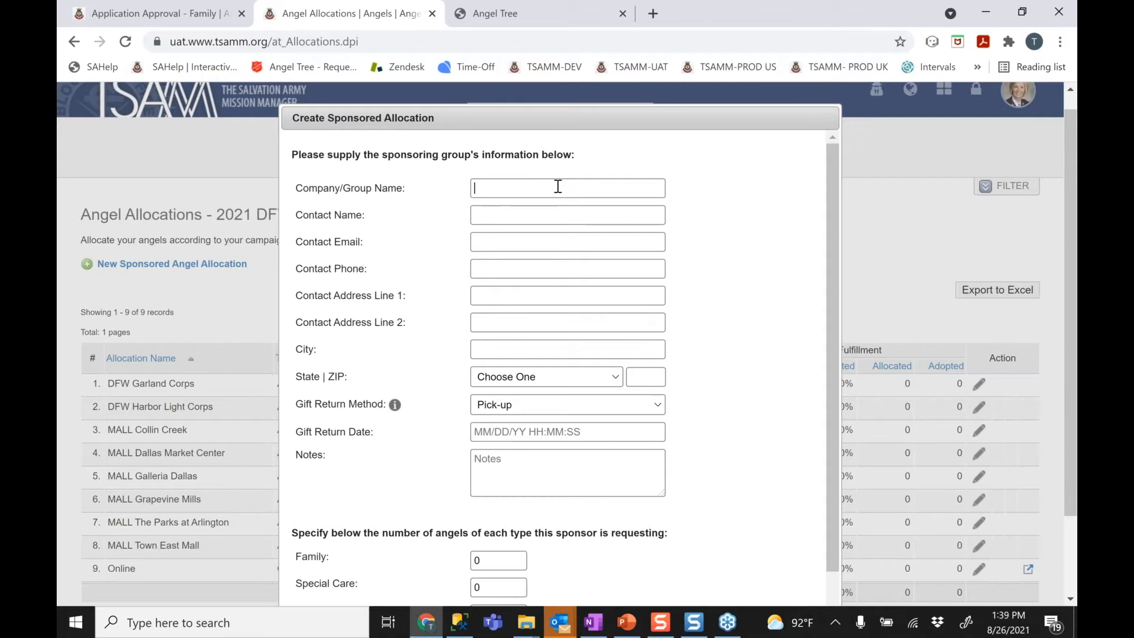
text(Dallass)
key(BackSpace)
text(Cowboys)
Enter the contact's full name, e-mail address and phone number
click(523, 211)
text(Jerry Jones)
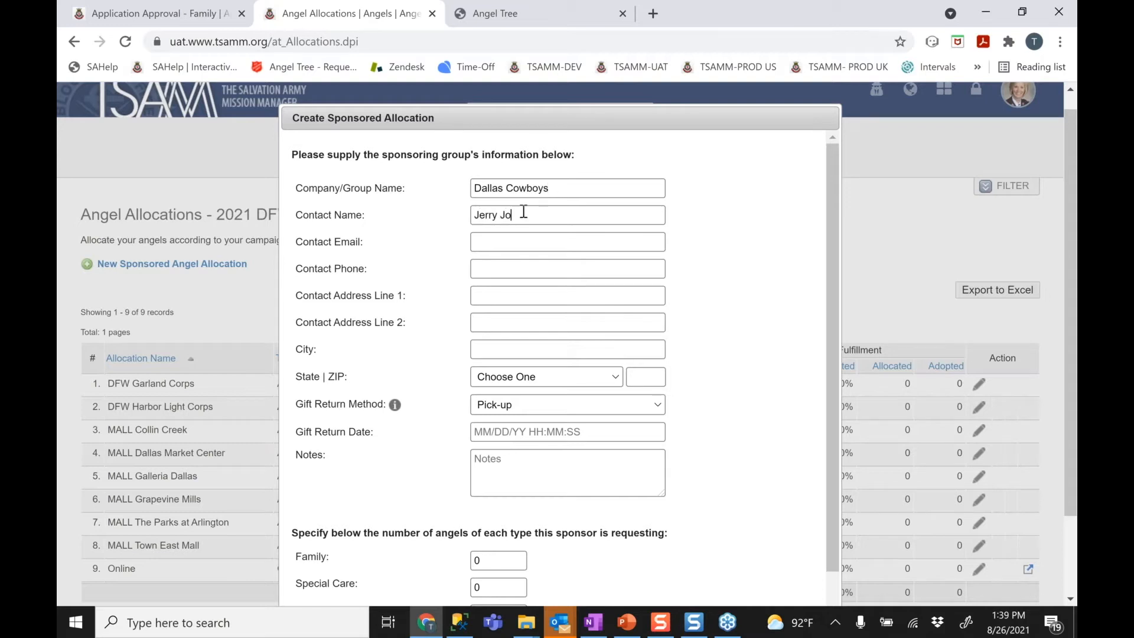
click(508, 235)
click(500, 270)
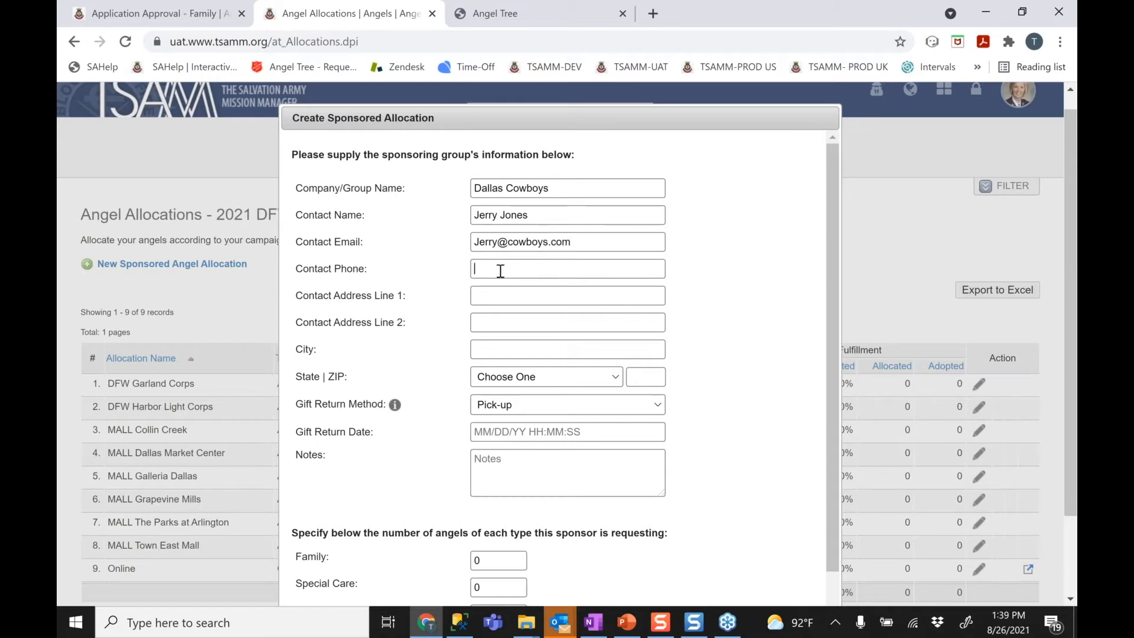
Fill in the contact's street address, city, state TX and ZIP code
key(Tab)
key(Tab)
text(Arlington)
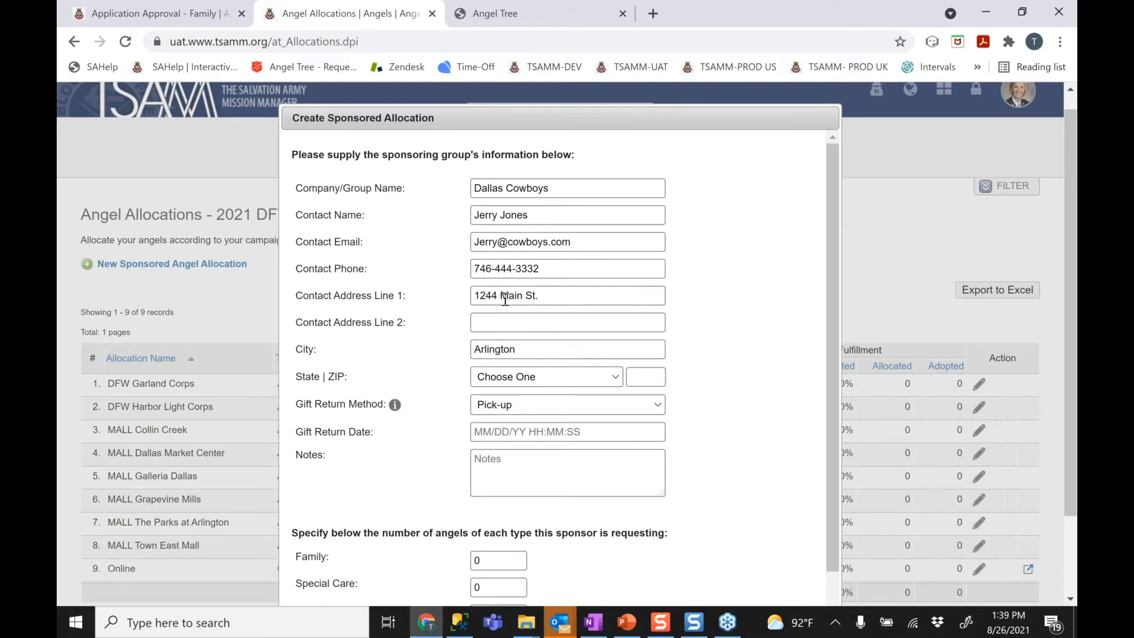
key(Tab)
key(t)
key(t)
key(Tab)
text(74648)
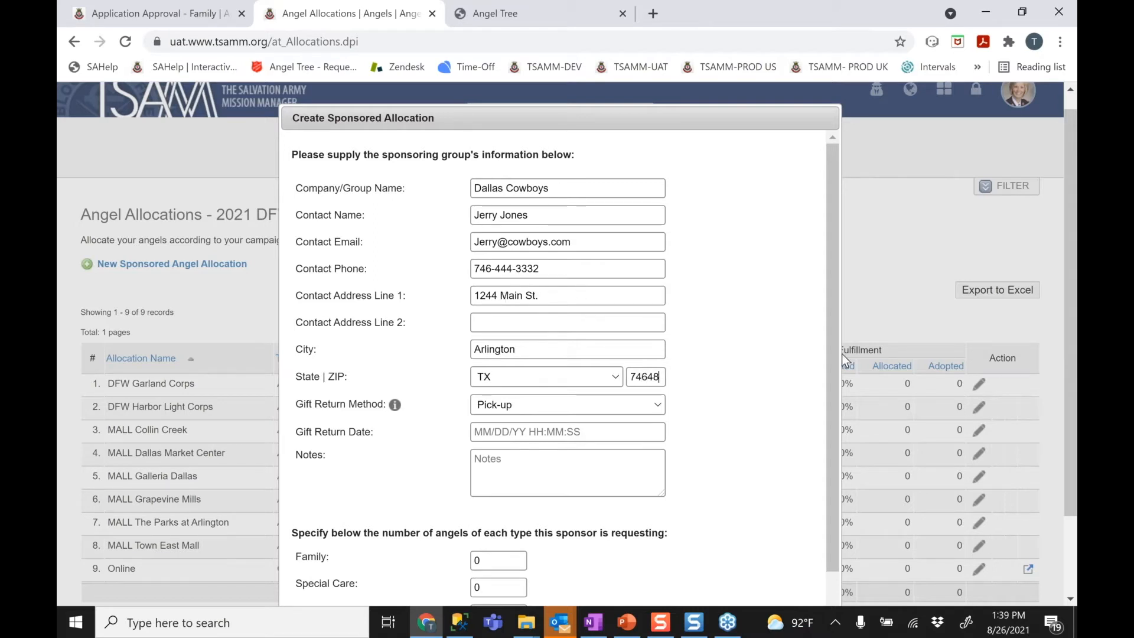
Keep the gift return method as Pick-up and set the Gift Return Date to December 9, 2021
drag(833, 464, 820, 533)
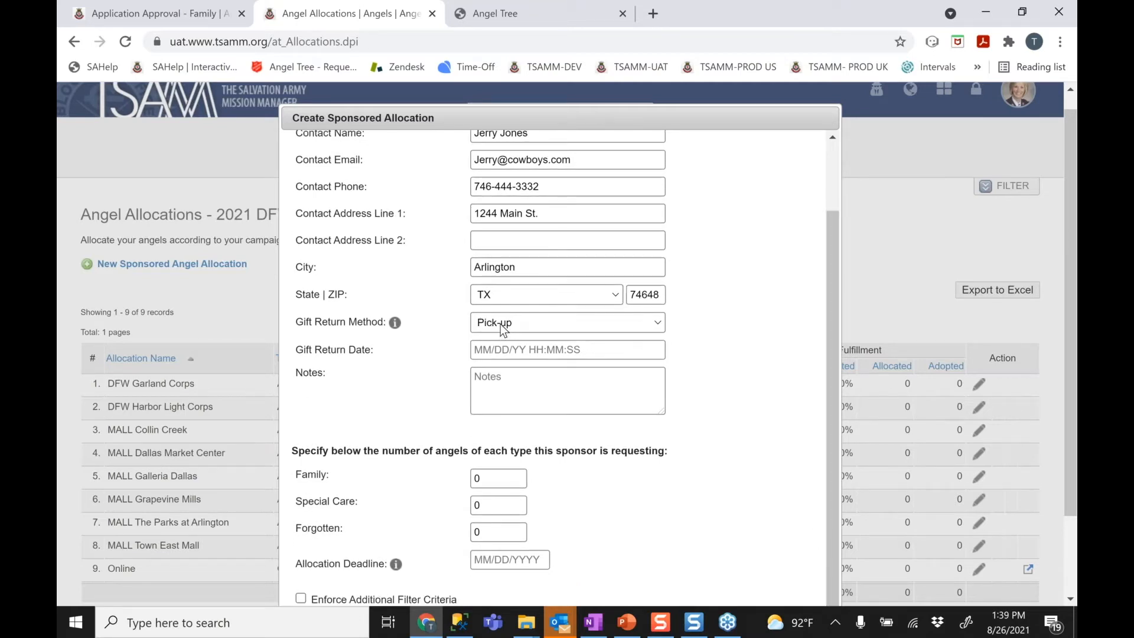
click(502, 324)
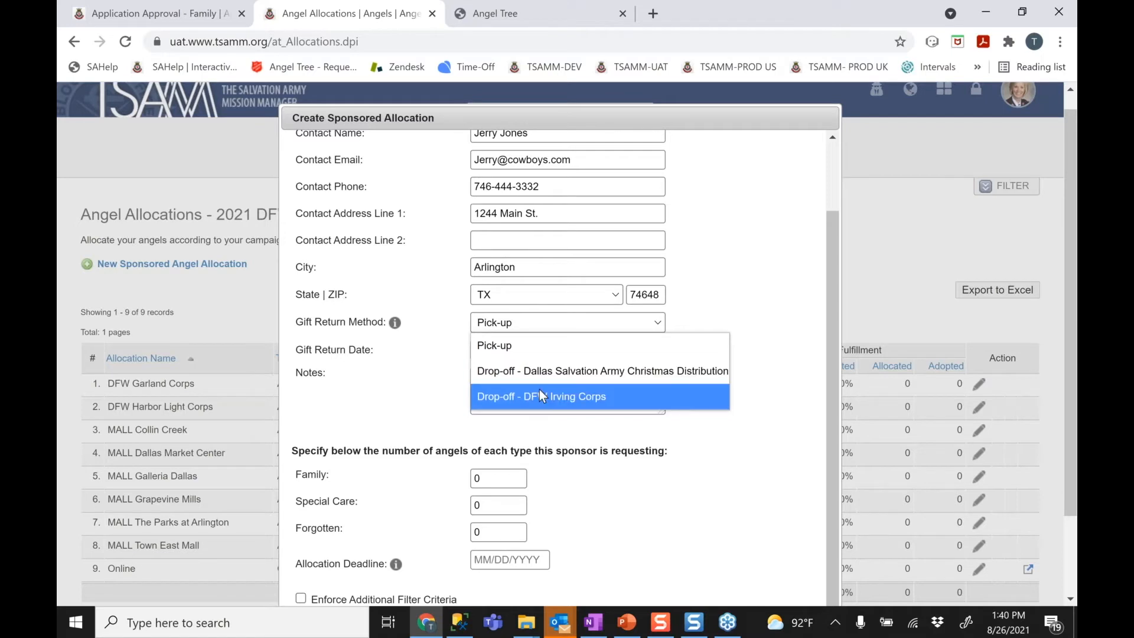
click(425, 370)
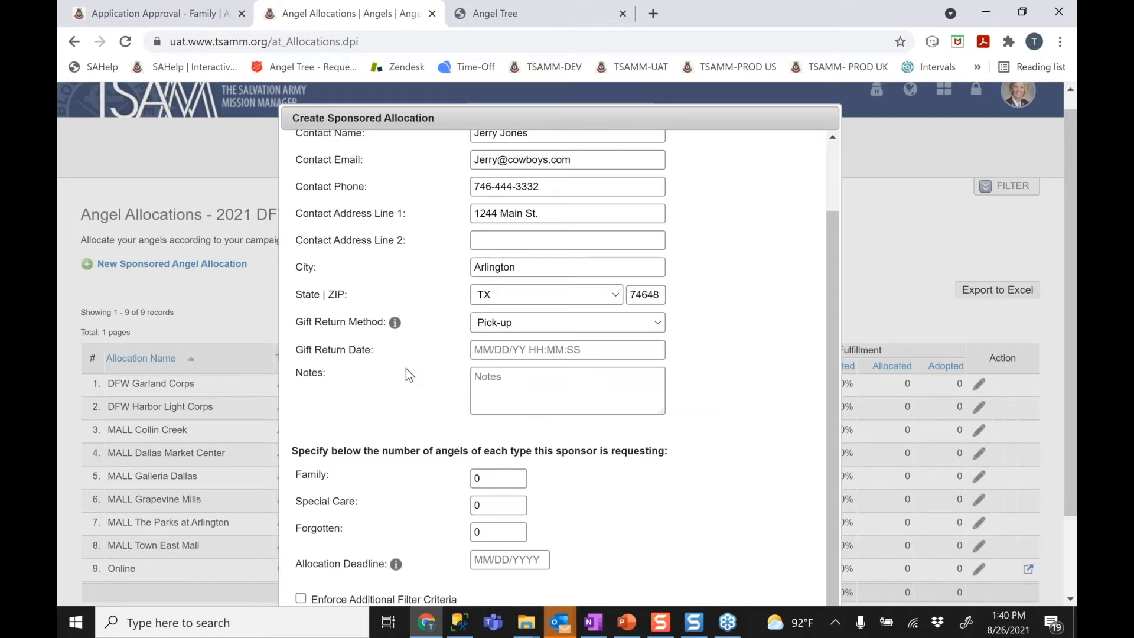
click(507, 350)
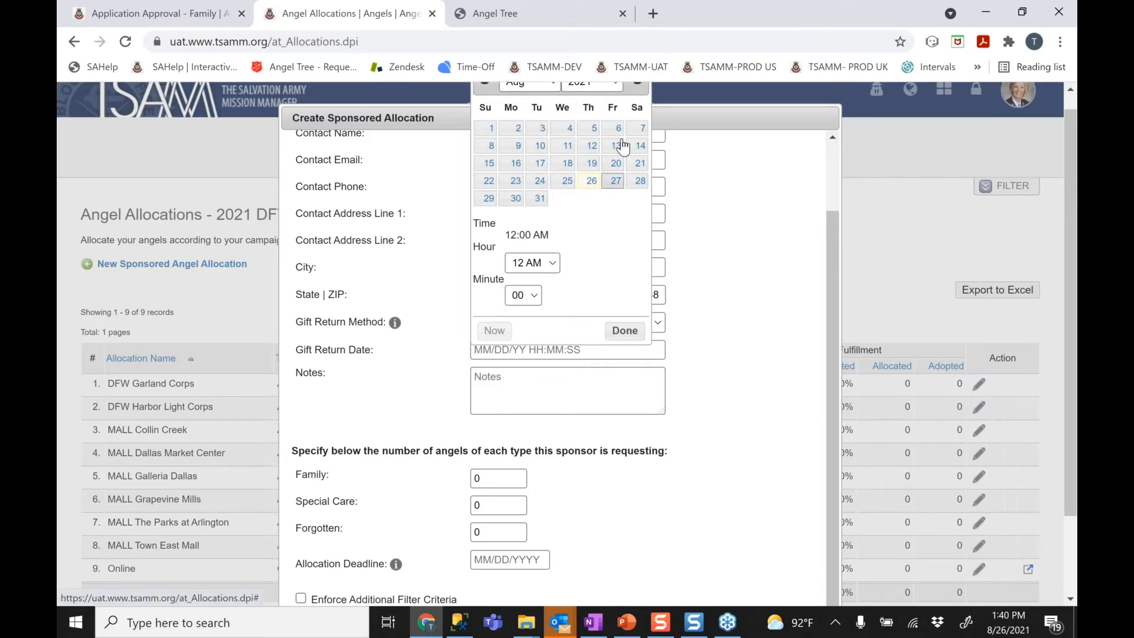
click(552, 87)
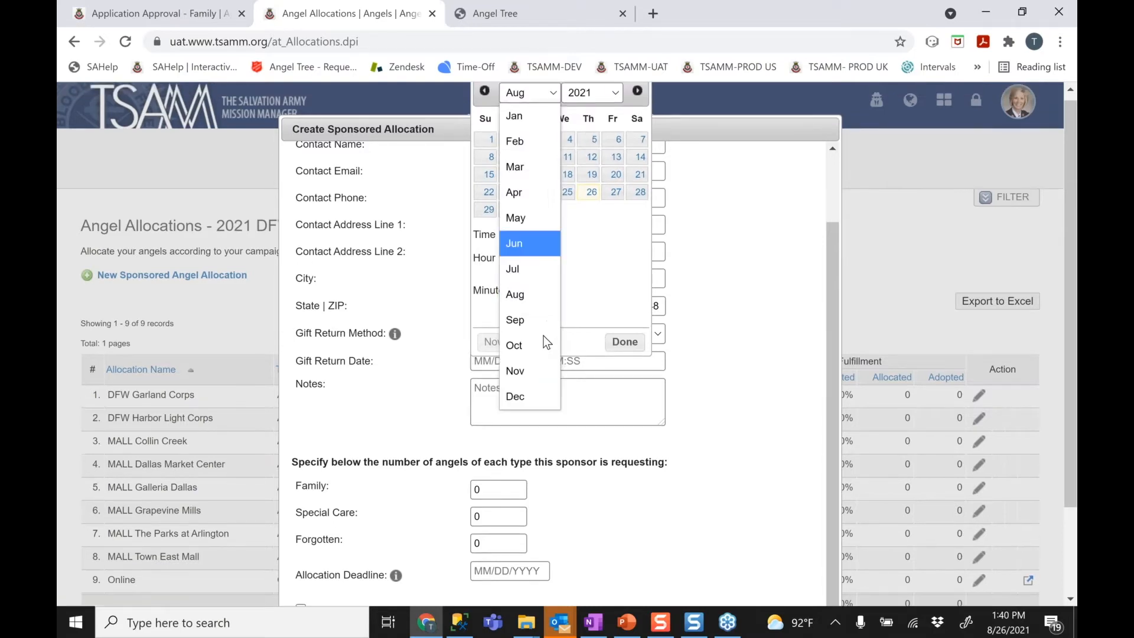
click(515, 396)
click(592, 157)
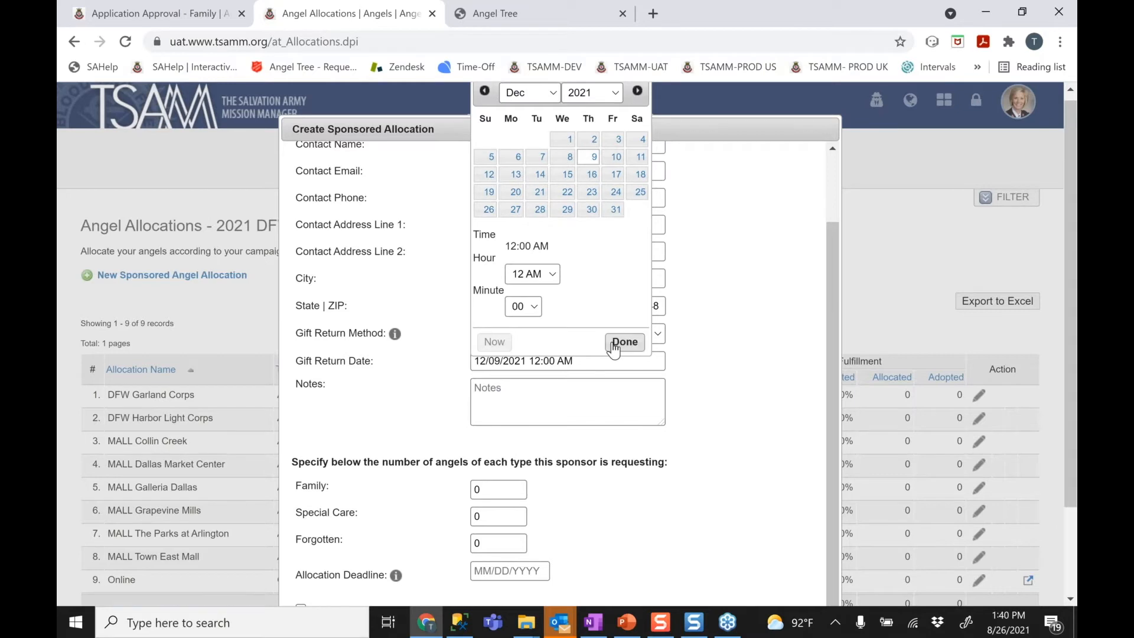
click(621, 341)
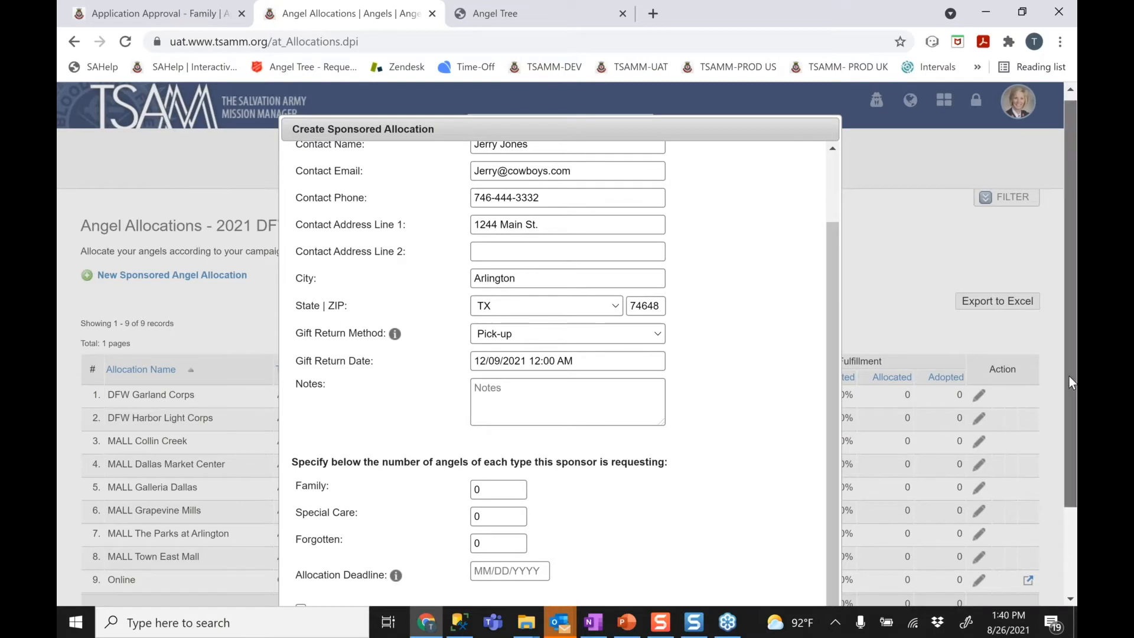
Request 100 Family angels in the allocation
scroll(1069, 376, down, 2)
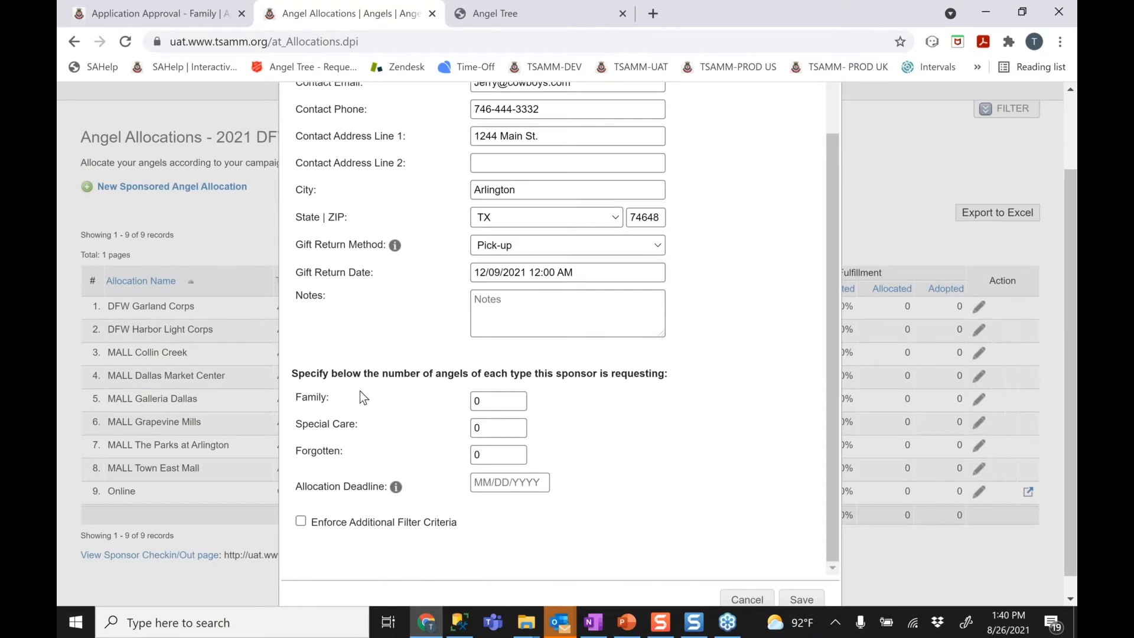
click(502, 400)
text(0)
key(BackSpace)
key(BackSpace)
text(100)
Set the Allocation Deadline to October 15, 2021
click(497, 482)
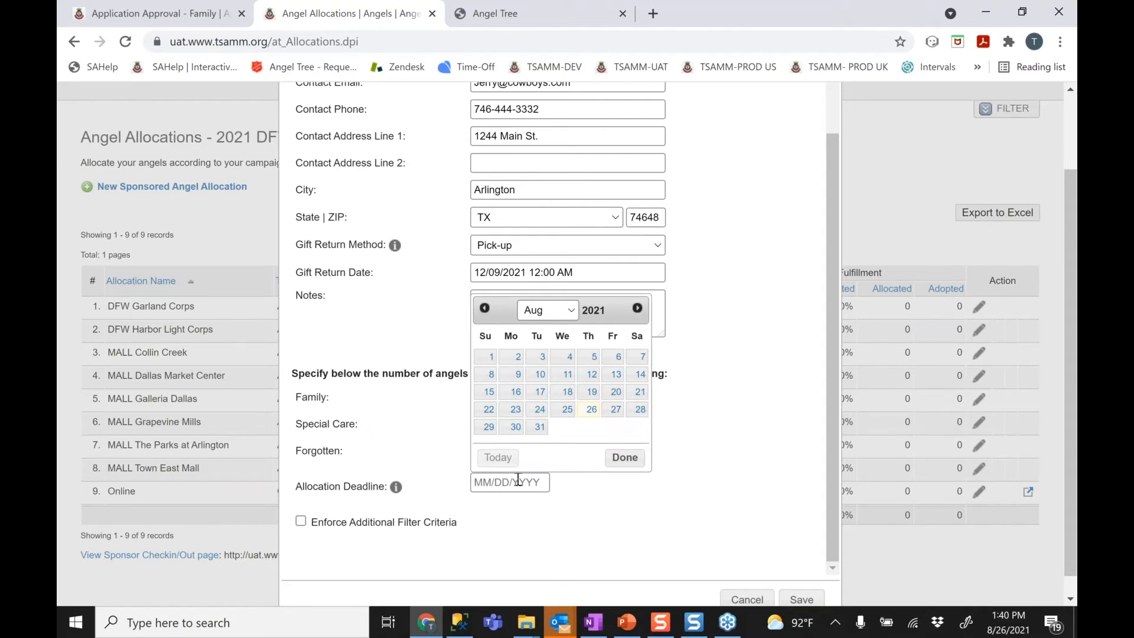
click(637, 308)
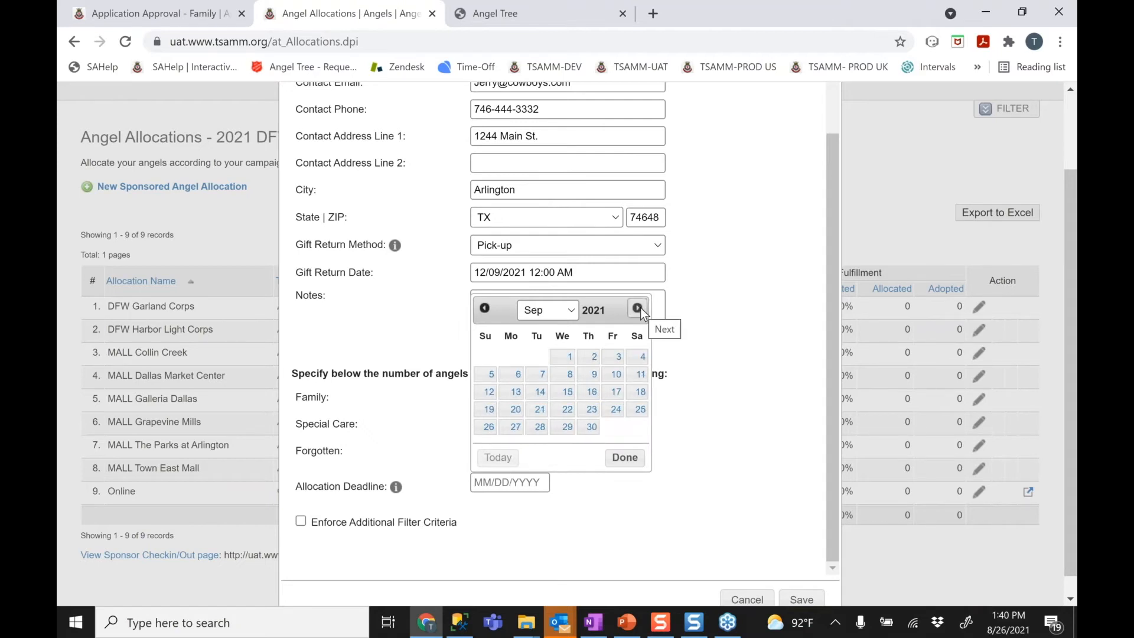
click(637, 308)
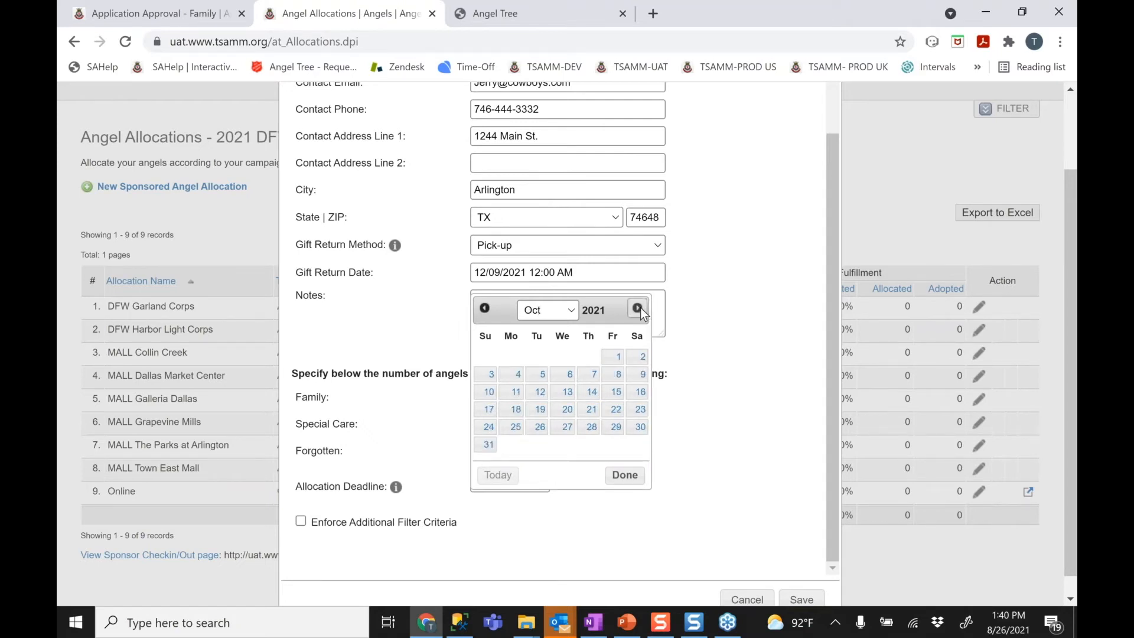
click(615, 392)
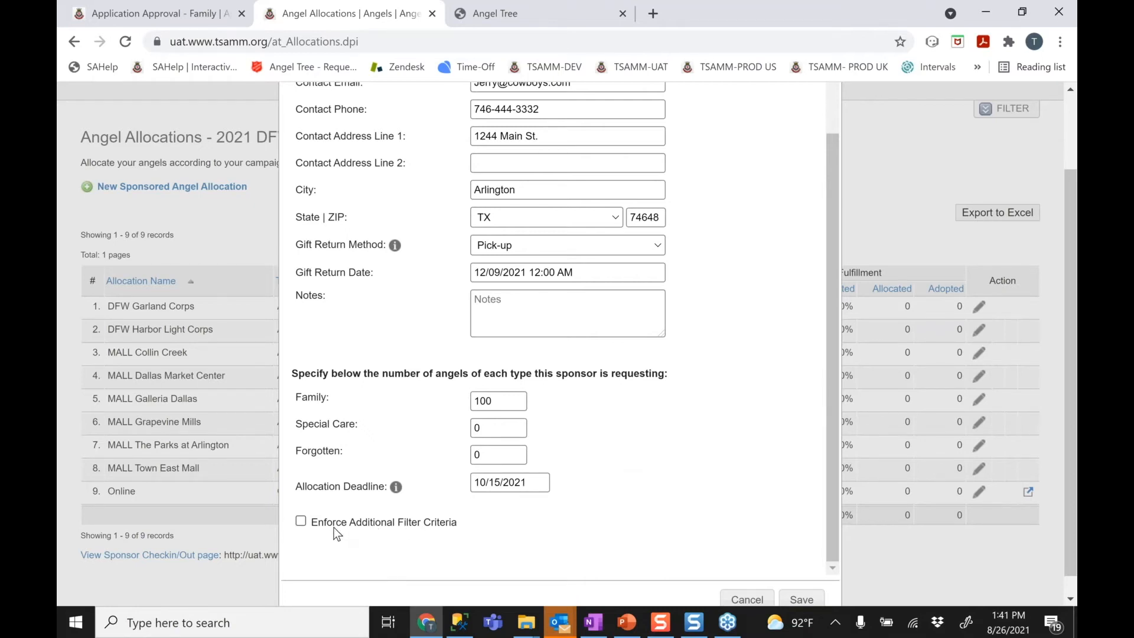
Turn on additional filter criteria and try the gender split and age range sliders
click(315, 528)
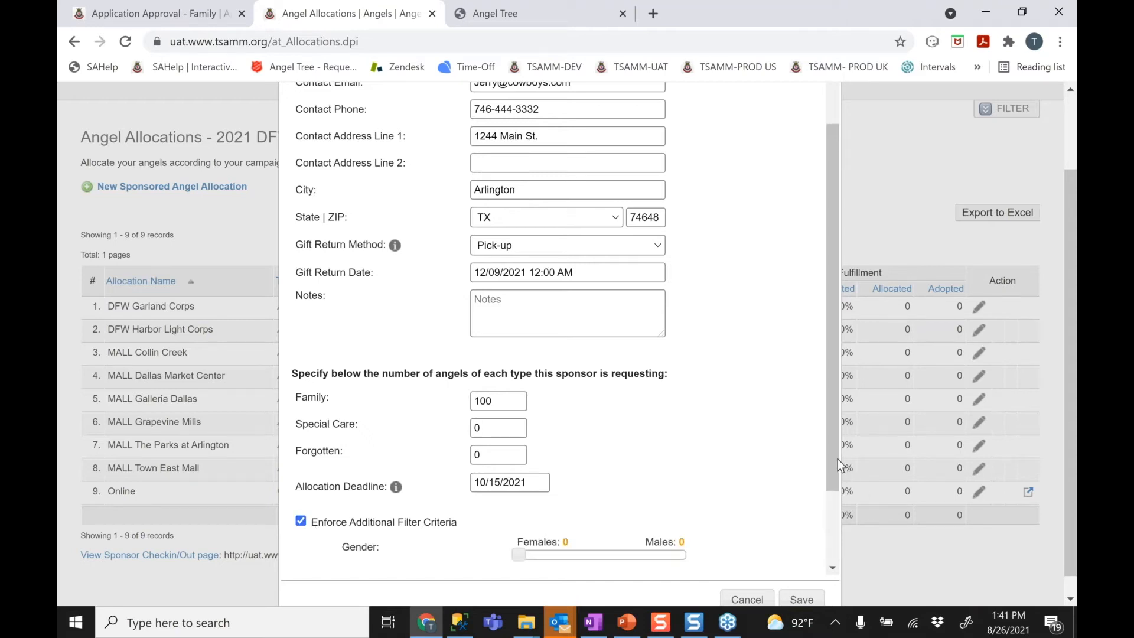
drag(834, 471, 824, 539)
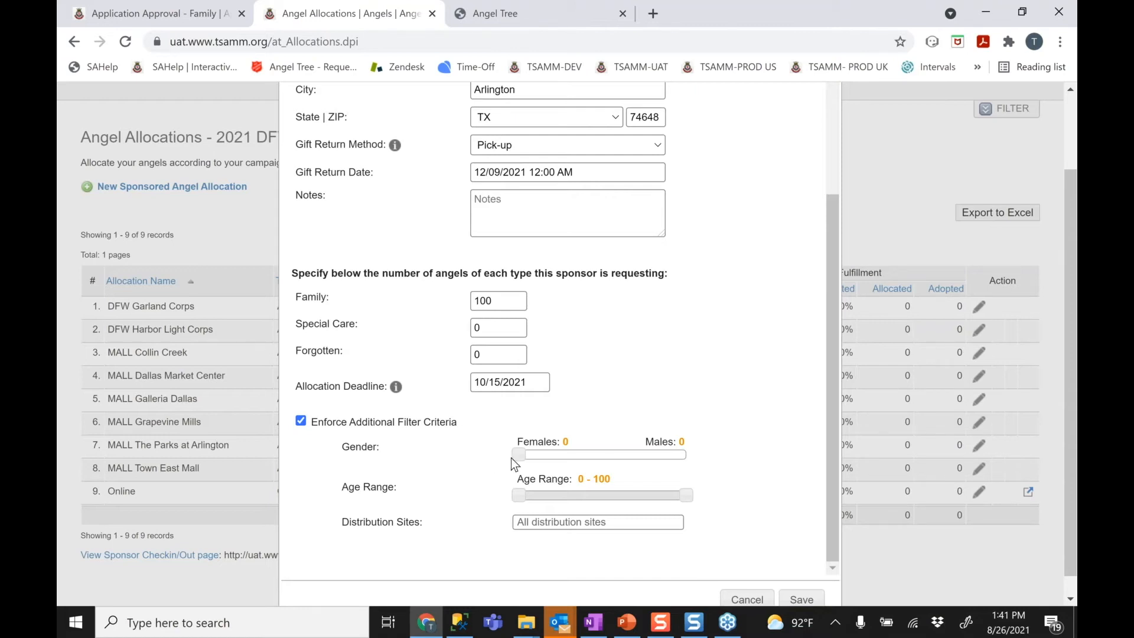
drag(515, 458, 690, 462)
drag(520, 495, 541, 499)
drag(684, 496, 543, 500)
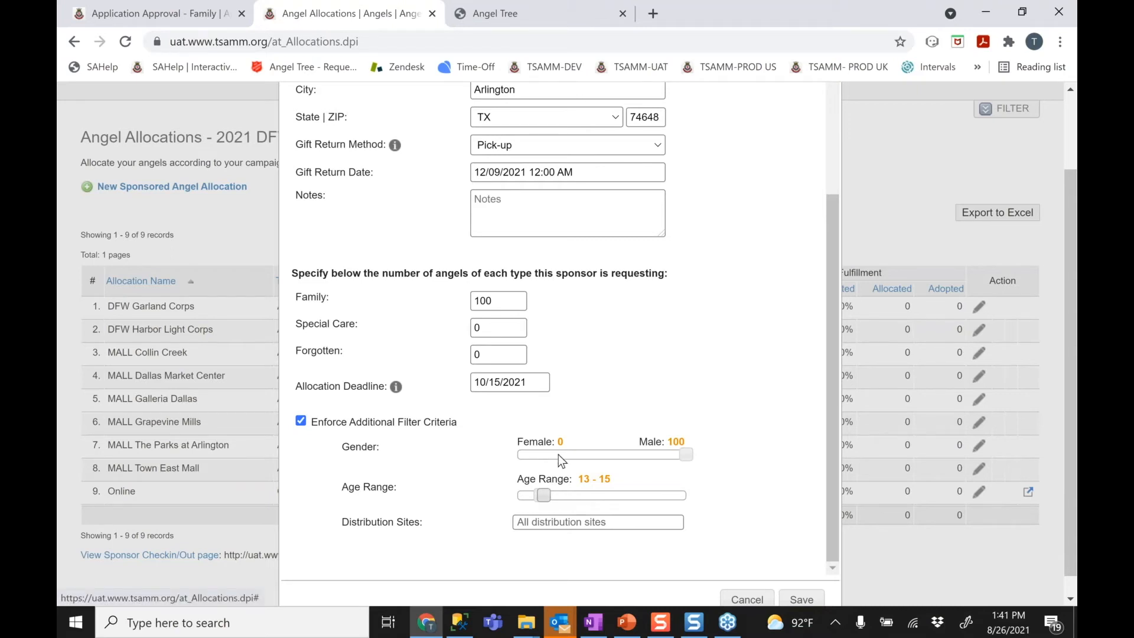
drag(685, 452, 590, 454)
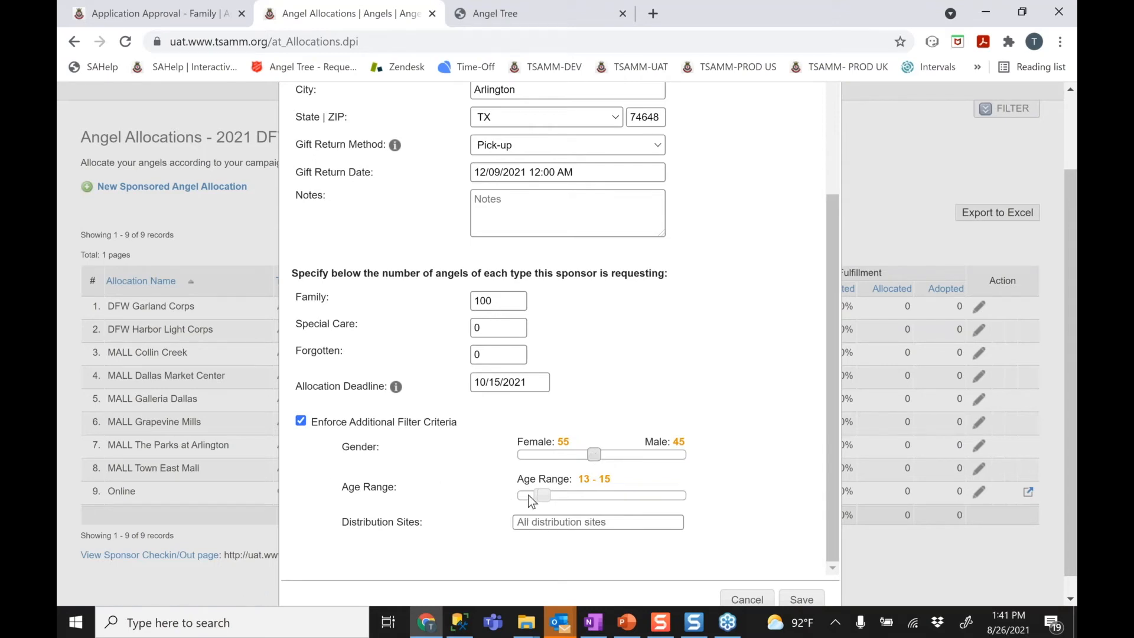
drag(541, 496, 762, 494)
Switch the additional filter criteria back off and save the Dallas Cowboys allocation
drag(544, 492, 681, 496)
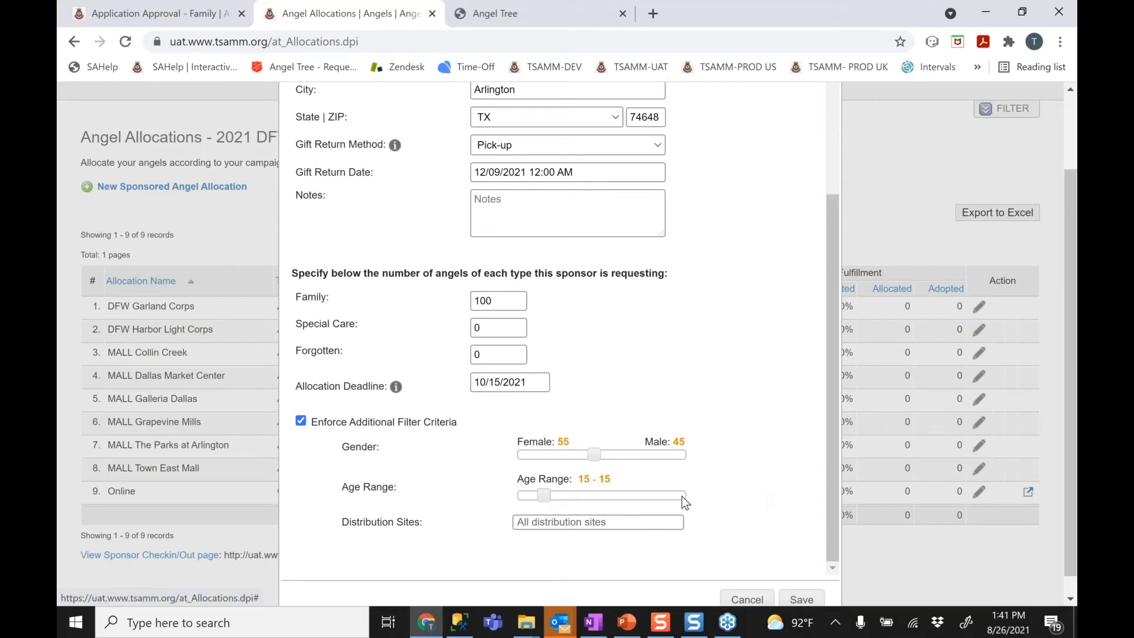
click(301, 420)
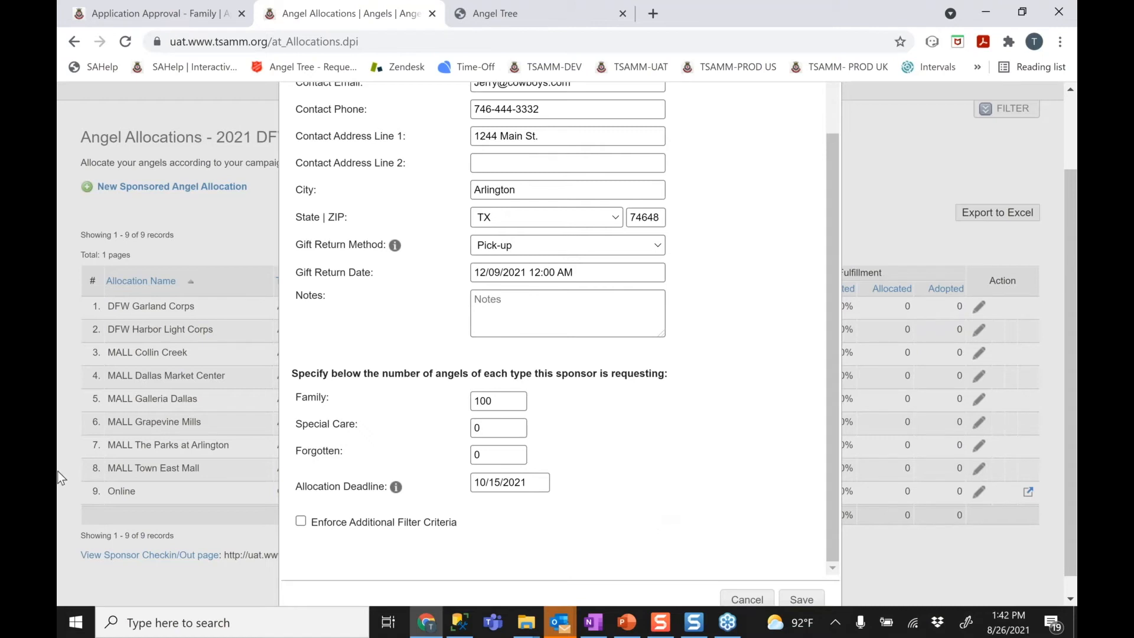
click(799, 600)
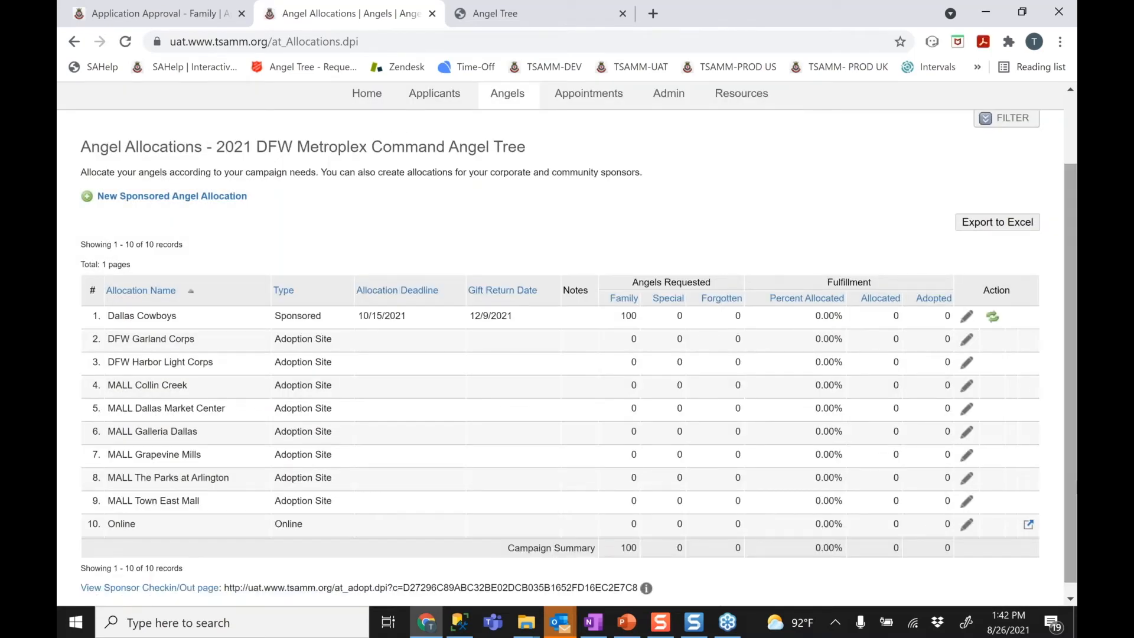
drag(1070, 362, 1070, 340)
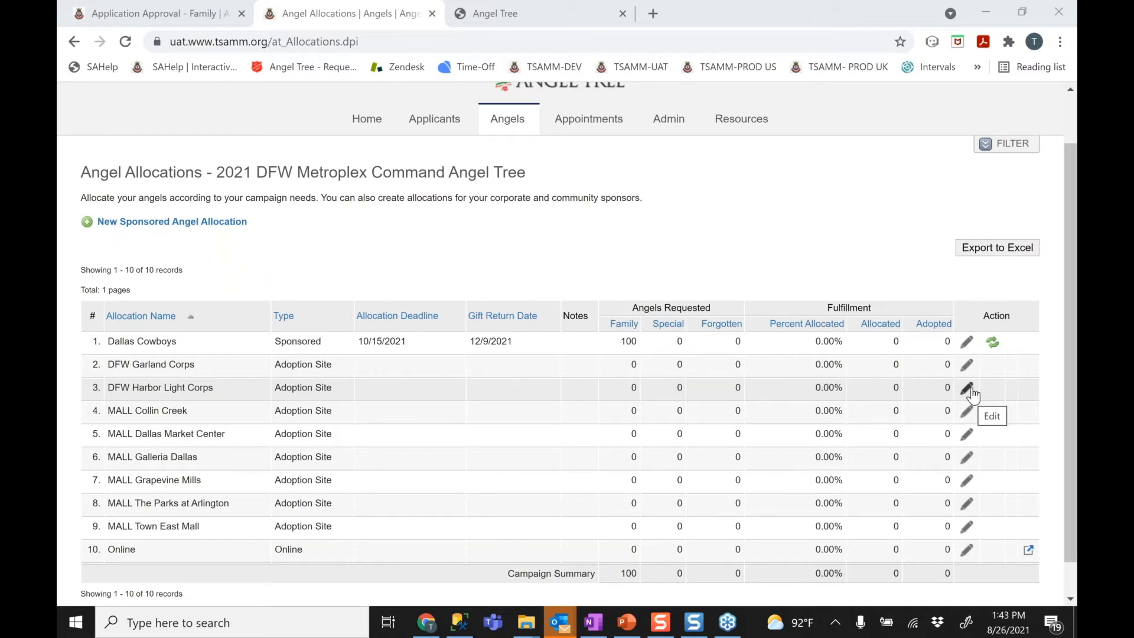
click(992, 345)
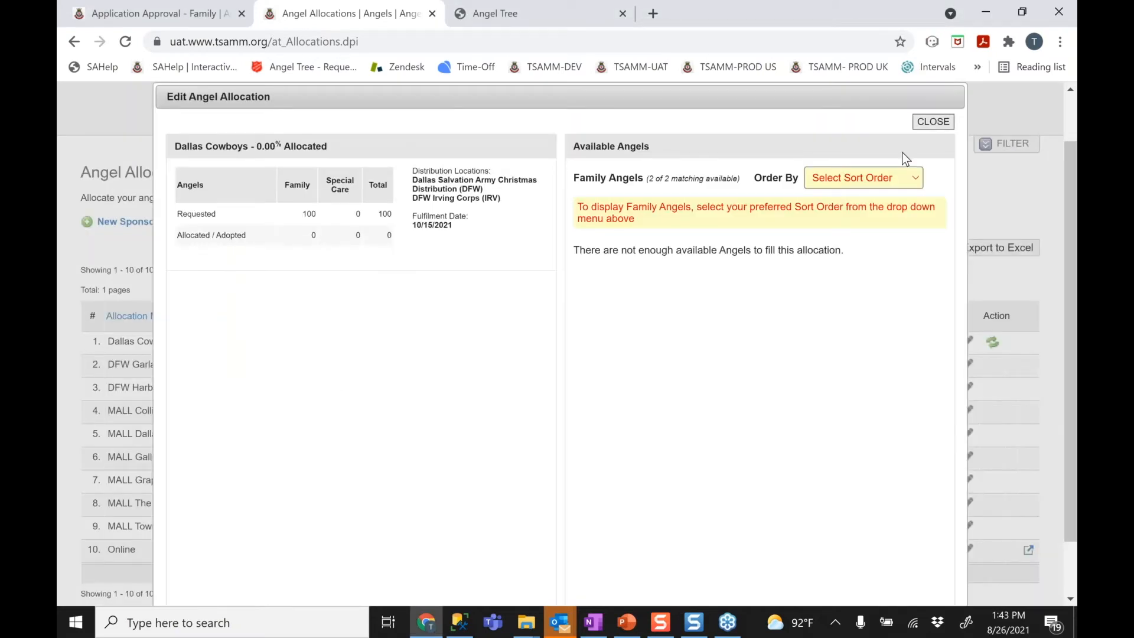
click(901, 178)
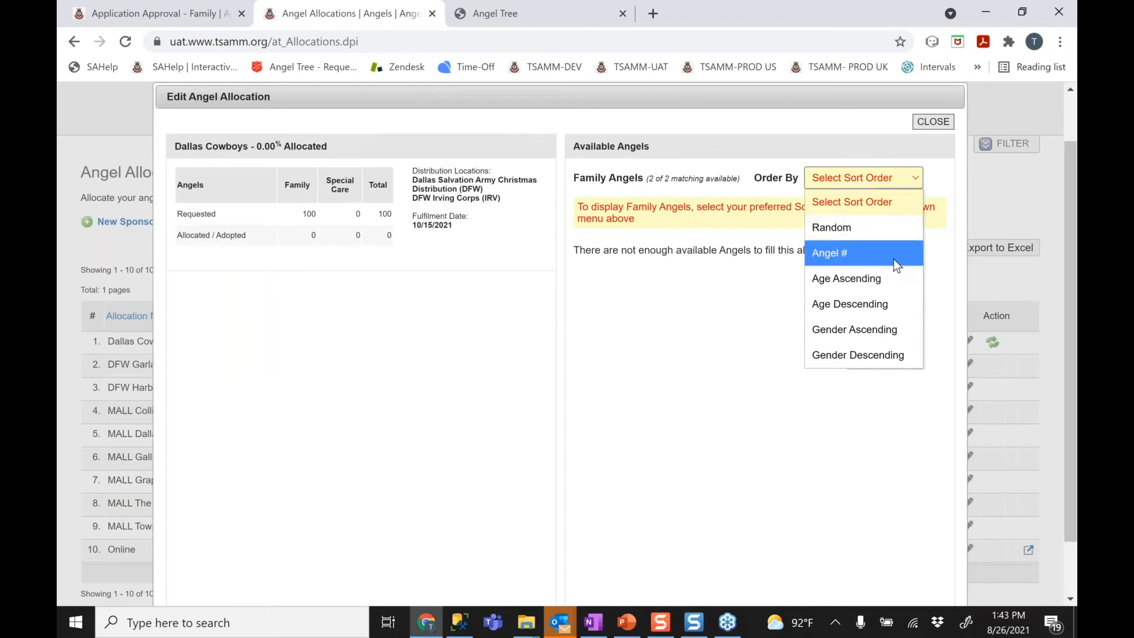
click(896, 257)
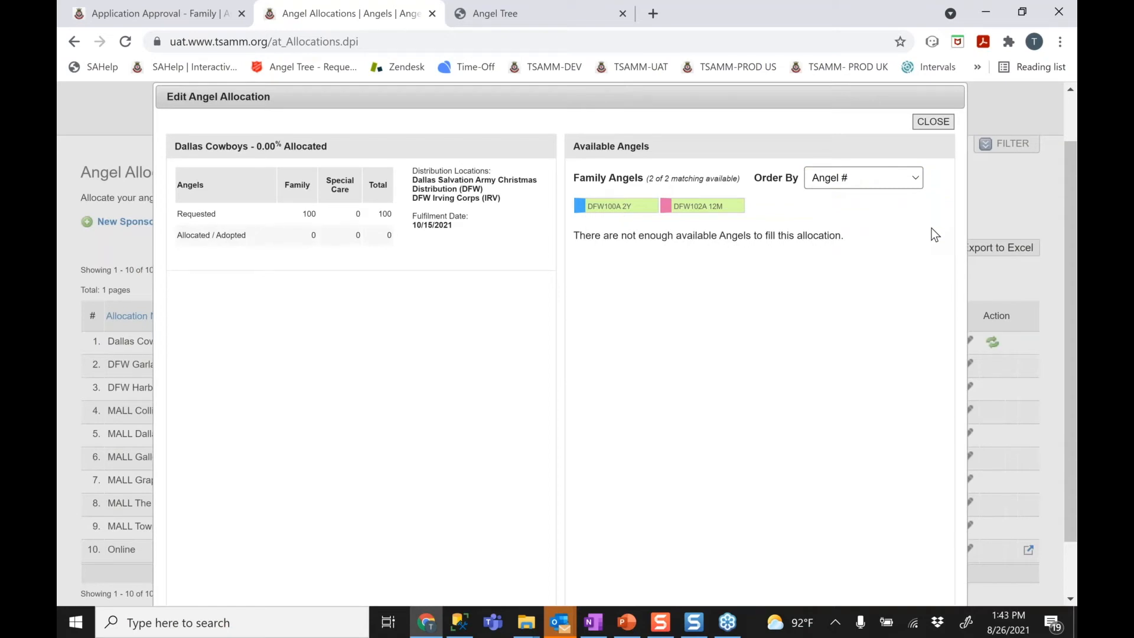
click(933, 123)
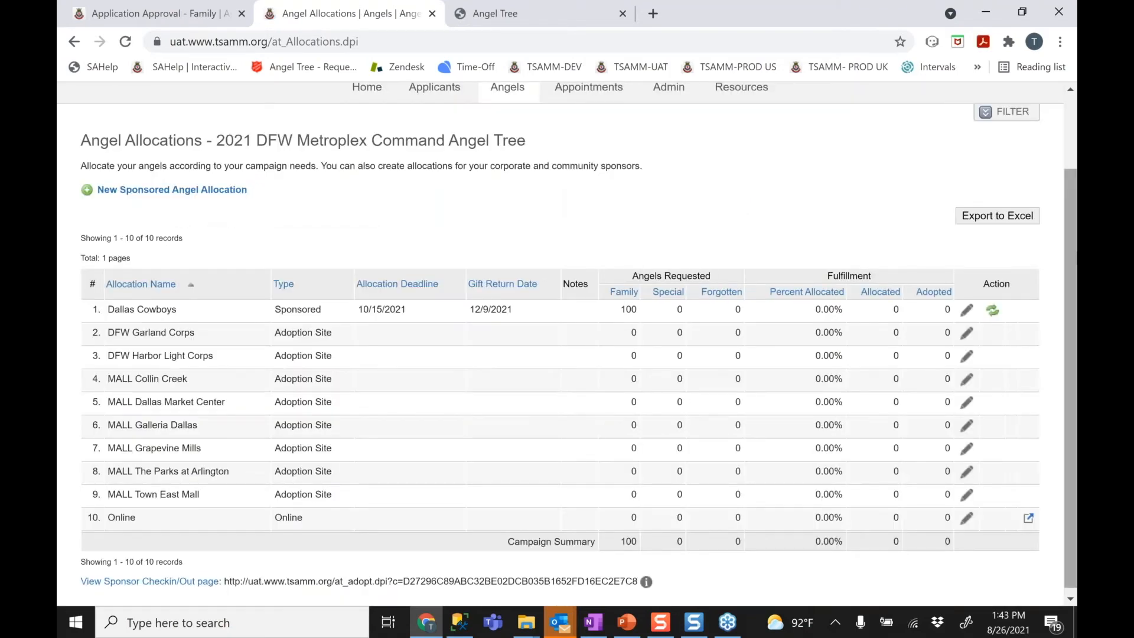
Return to the Angel Records page and expand its filter options
scroll(560, 343, up, 1)
mouse_move(516, 120)
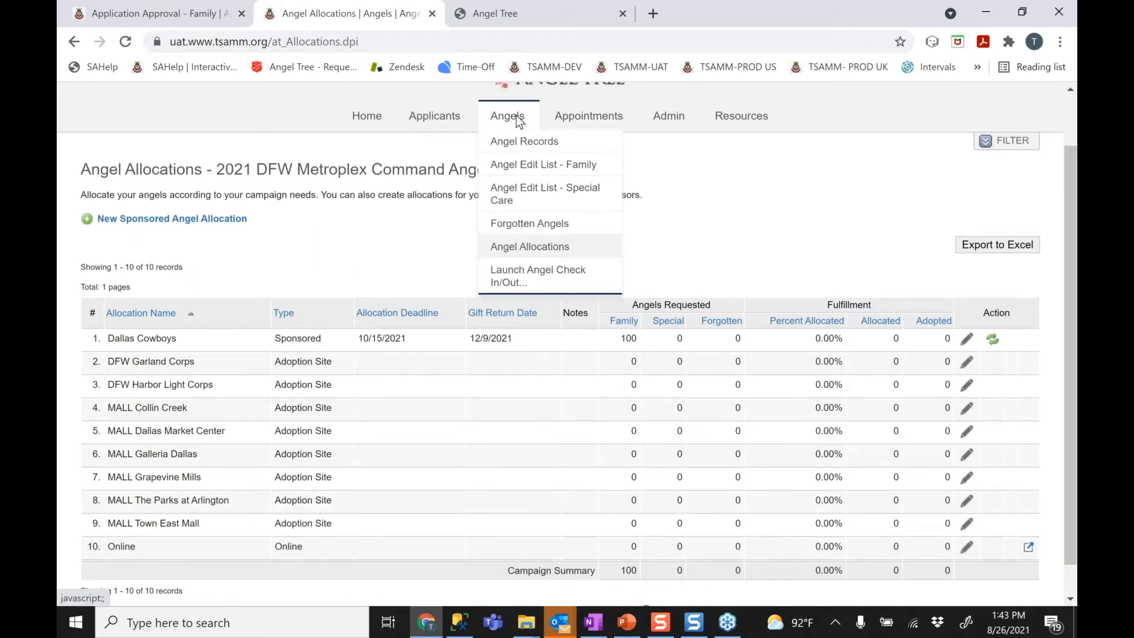
click(512, 145)
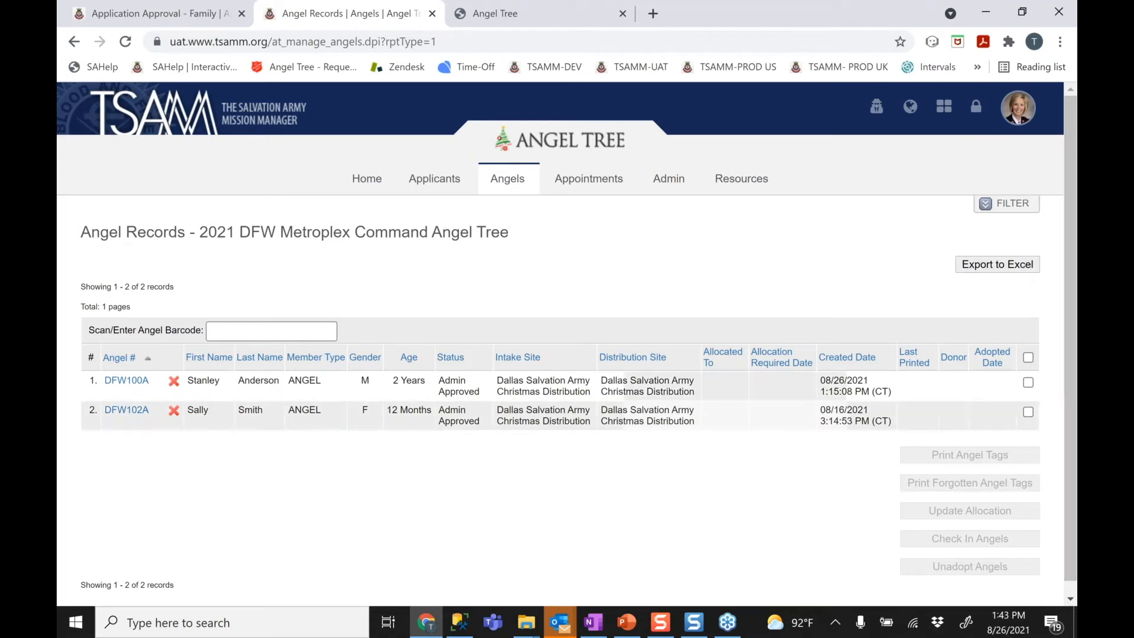
mouse_move(508, 179)
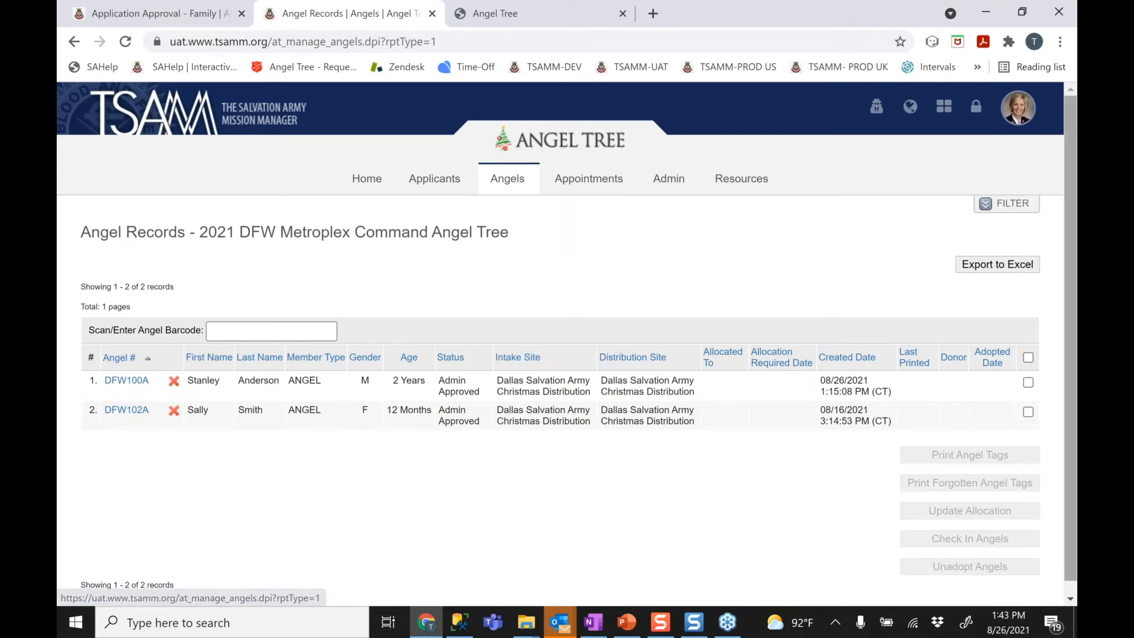
click(1012, 205)
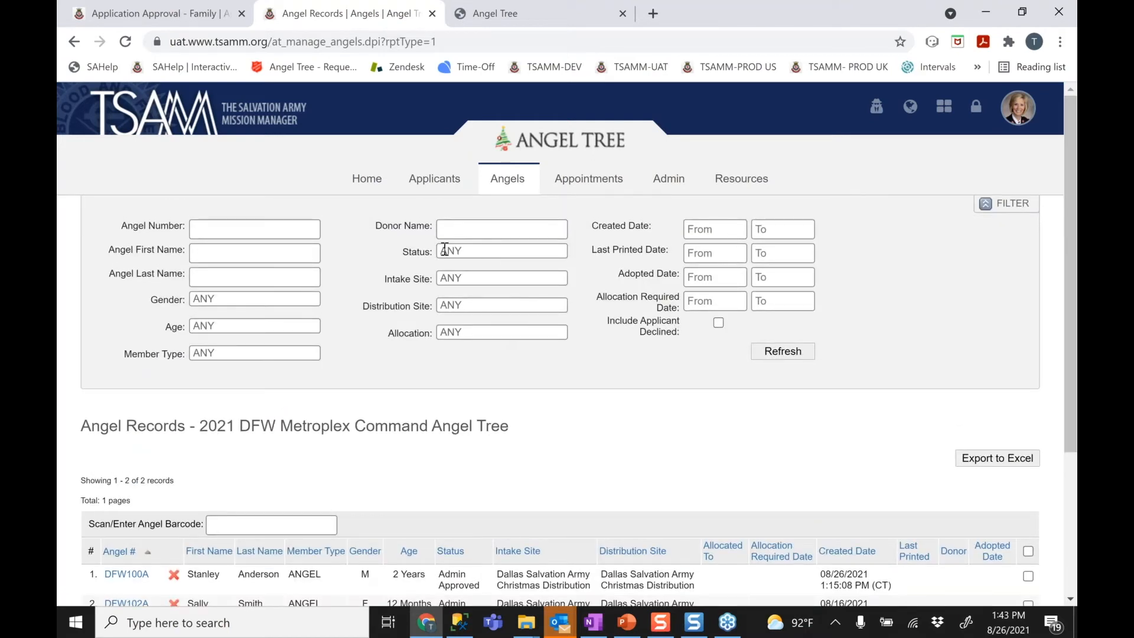
Try the Age, Member Type (Family) and Gender filter fields
click(254, 325)
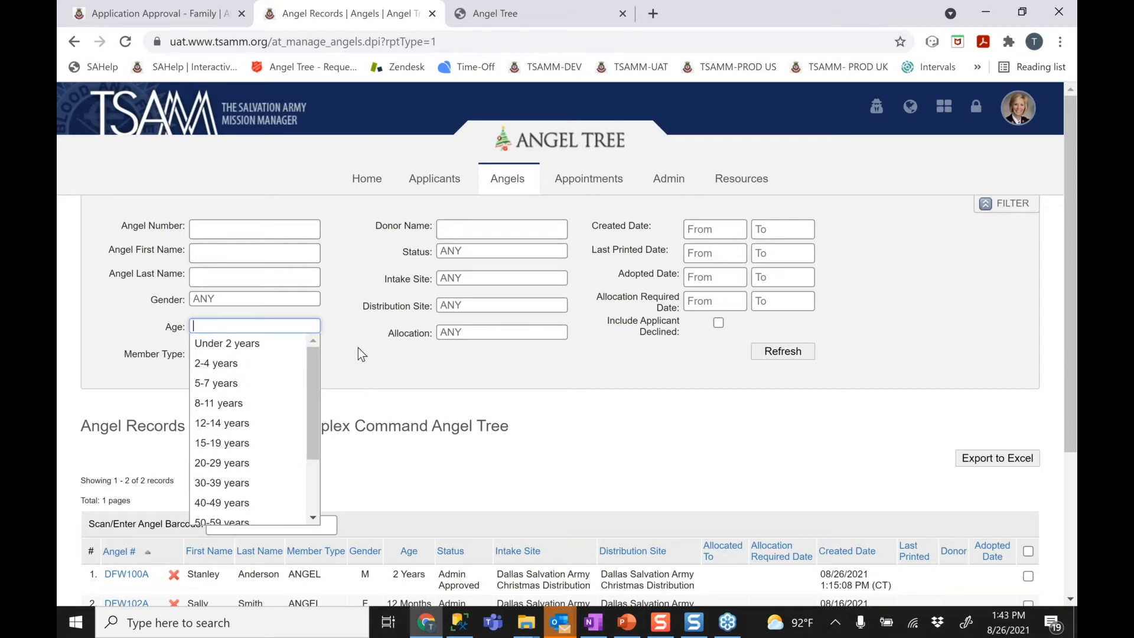
click(273, 352)
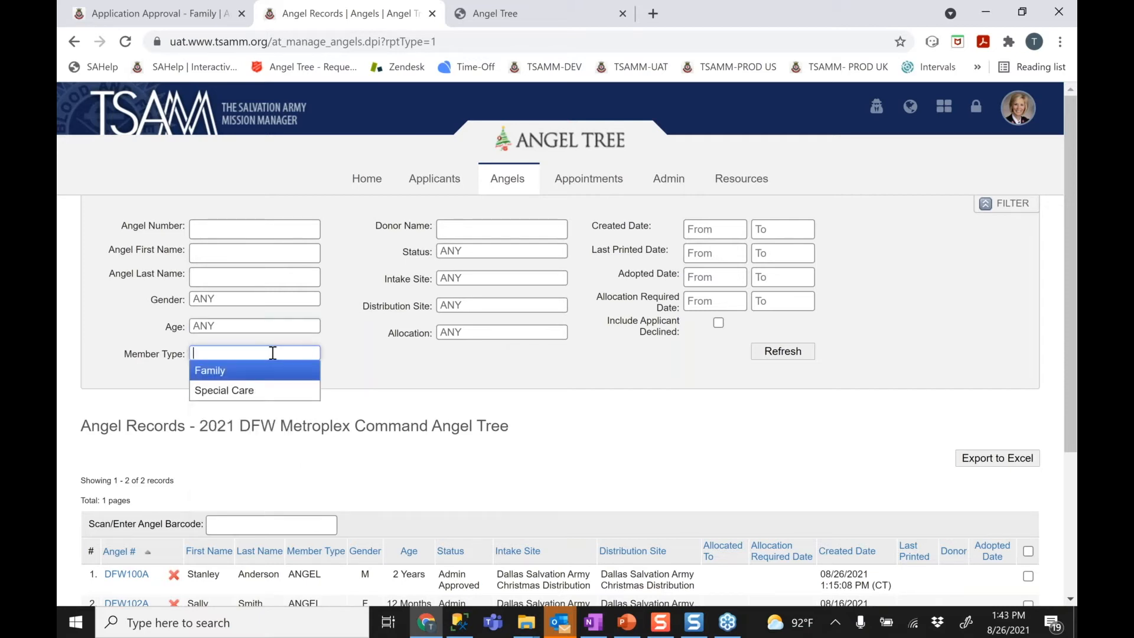
click(243, 371)
click(252, 301)
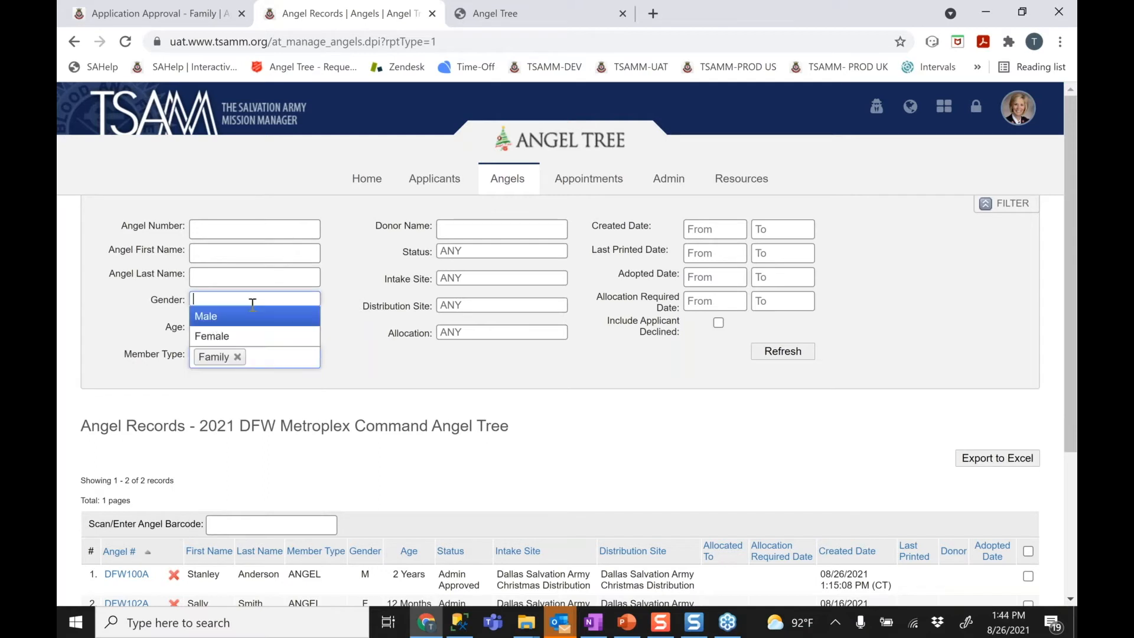
click(442, 293)
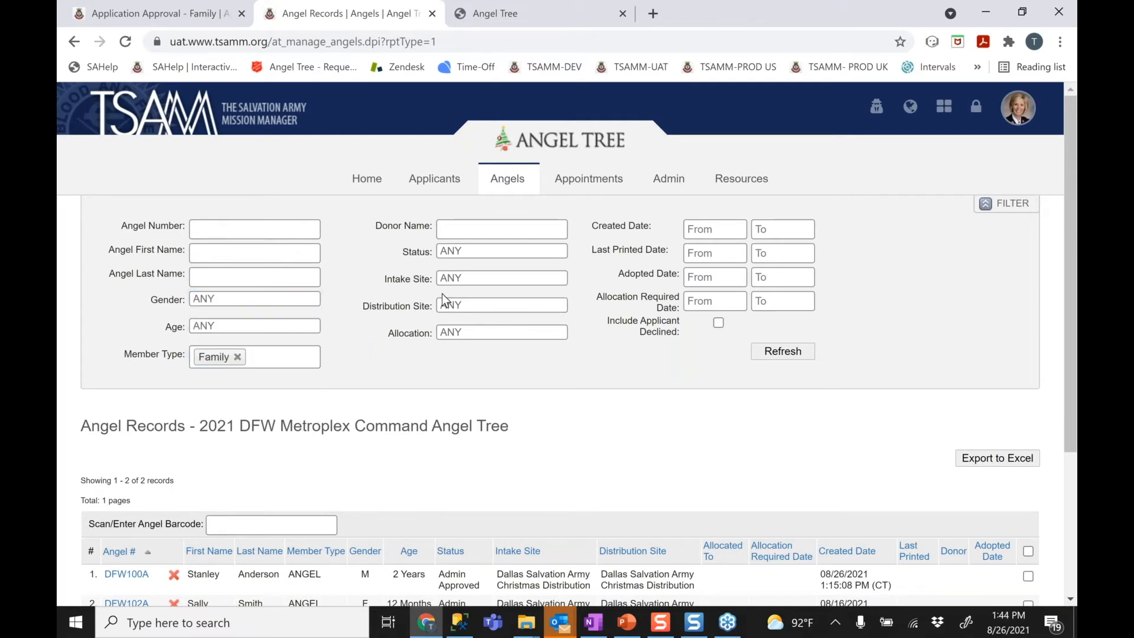
Check the intake and distribution site choices, clear the Family filter, and collapse the filters
click(500, 279)
click(473, 365)
click(469, 304)
click(381, 308)
click(237, 358)
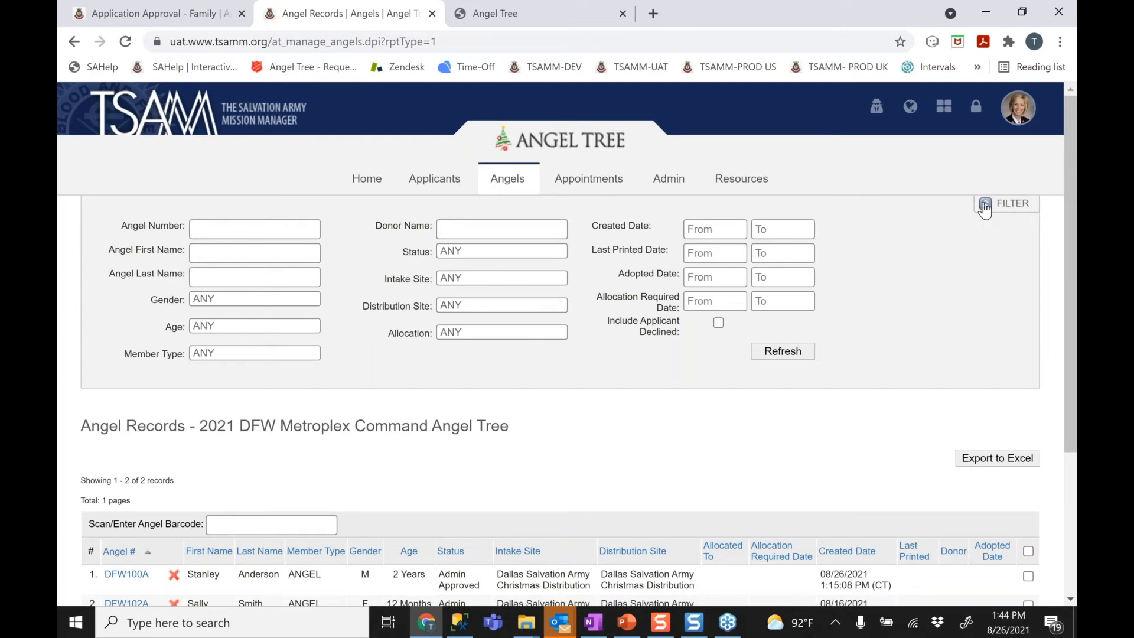
click(987, 206)
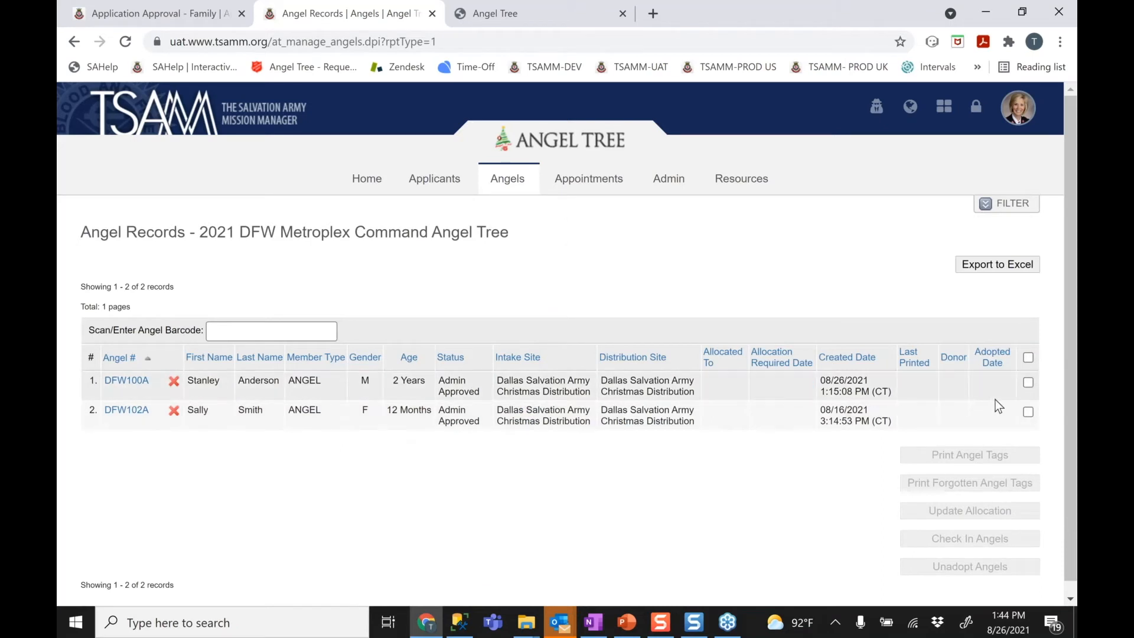
Allocate both angels, DFW100A and DFW102A, to the Dallas Cowboys allocation
click(1028, 357)
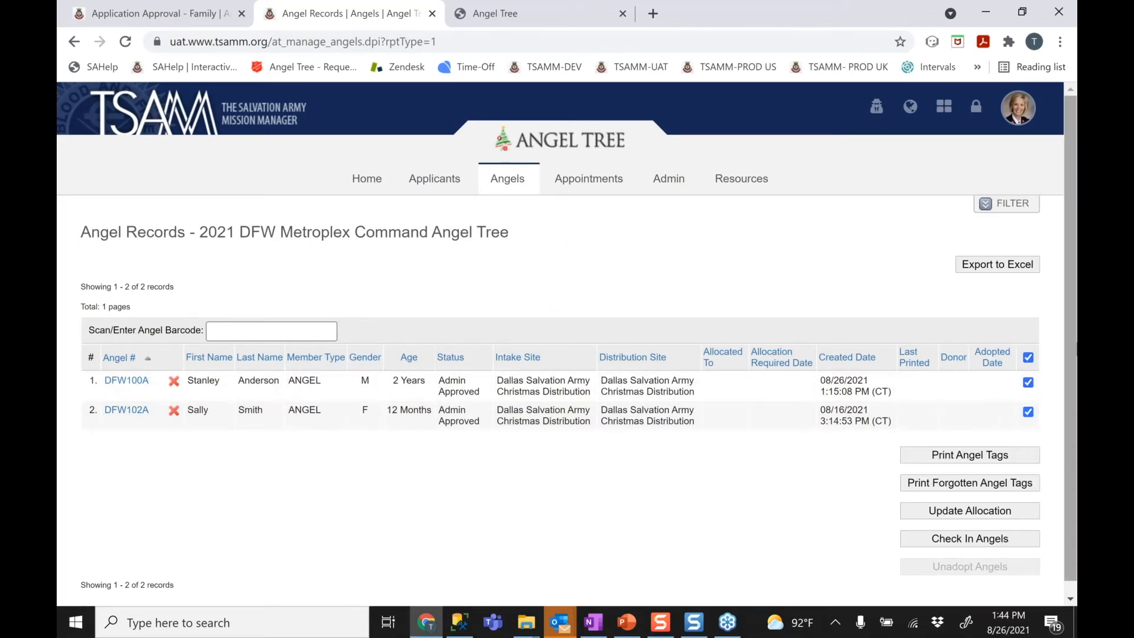
click(992, 518)
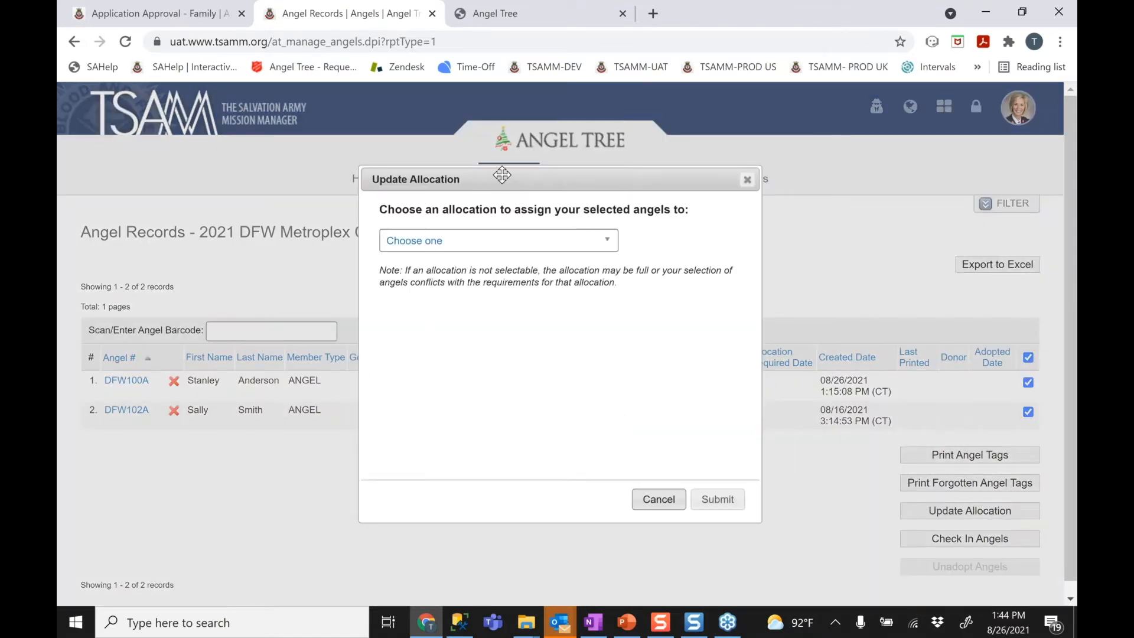
click(509, 231)
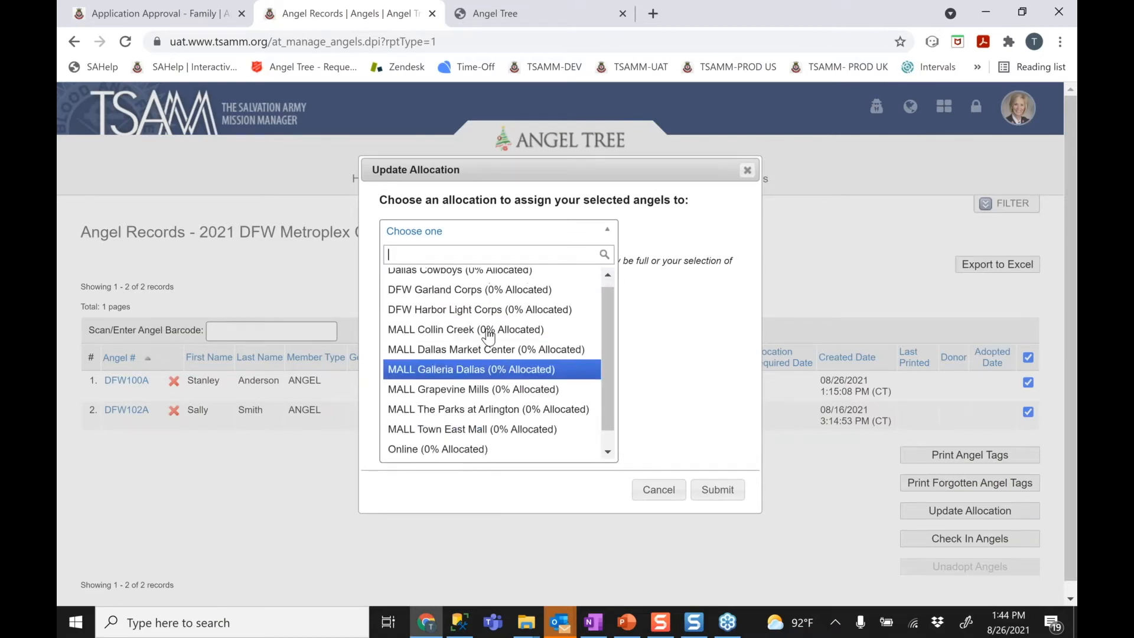
click(486, 277)
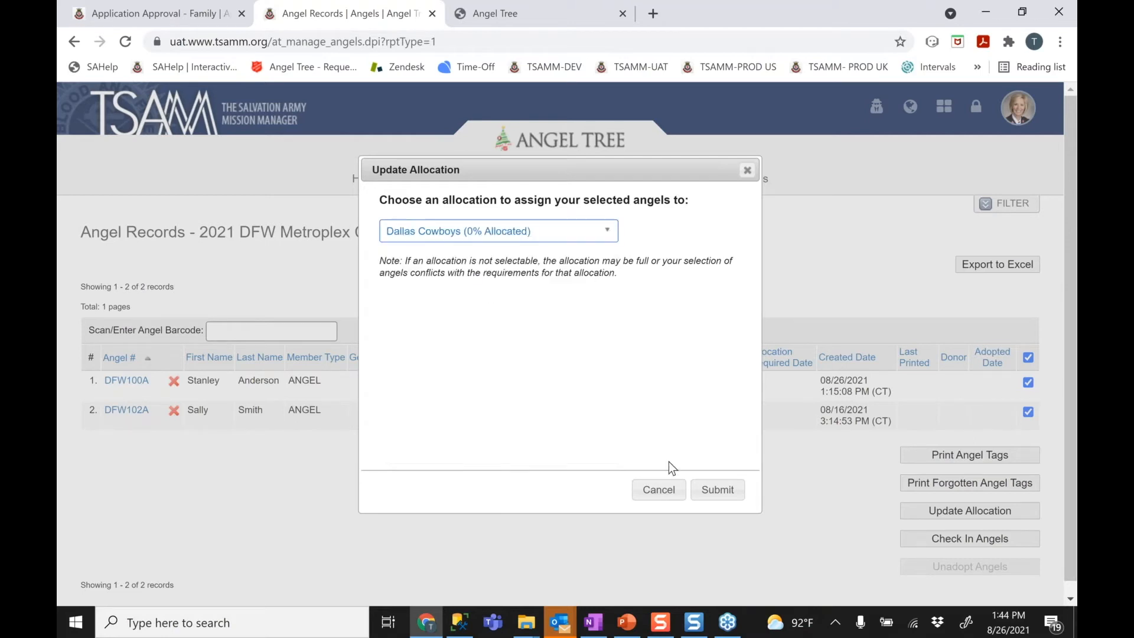
click(714, 490)
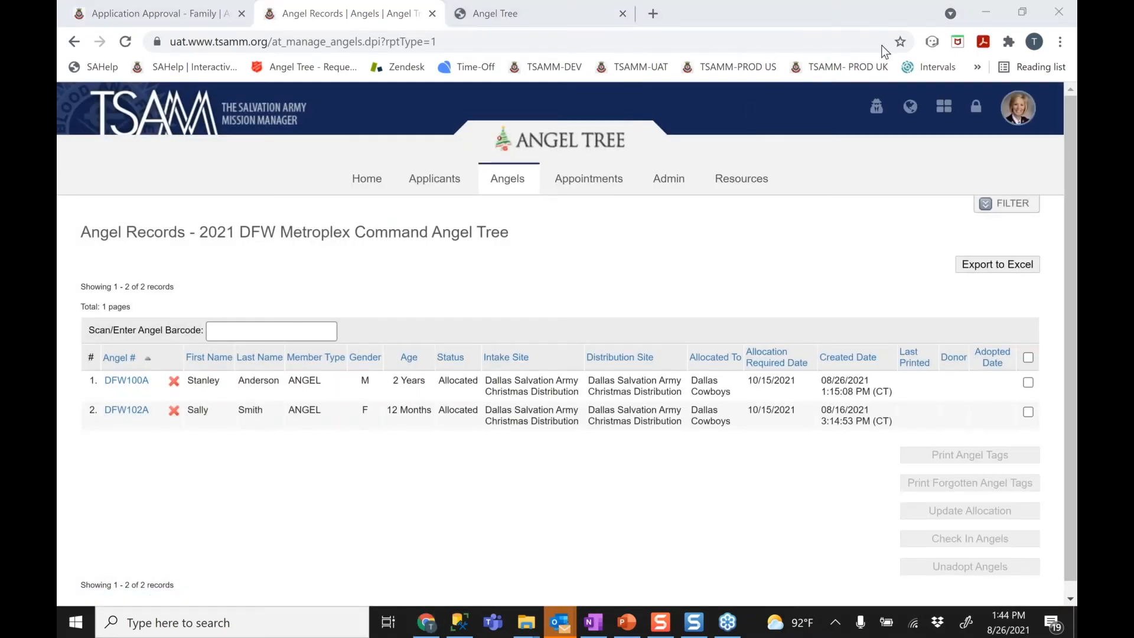
drag(691, 383, 732, 421)
click(731, 421)
Filter the Angel Records list to the Dallas Cowboys allocation and refresh it
click(1008, 216)
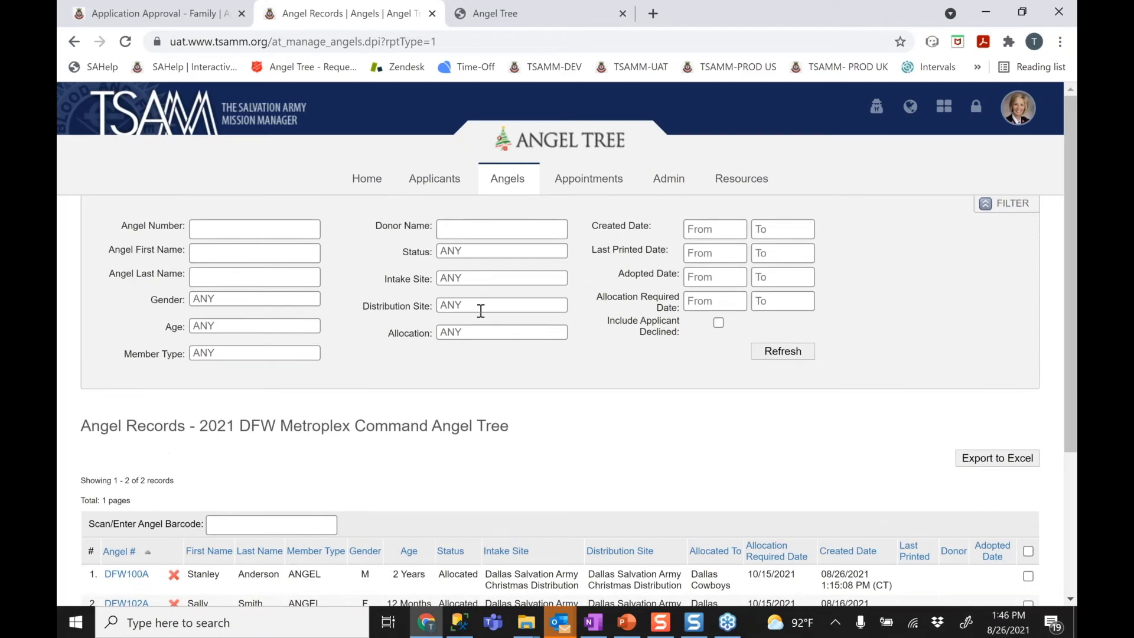
click(480, 332)
click(462, 347)
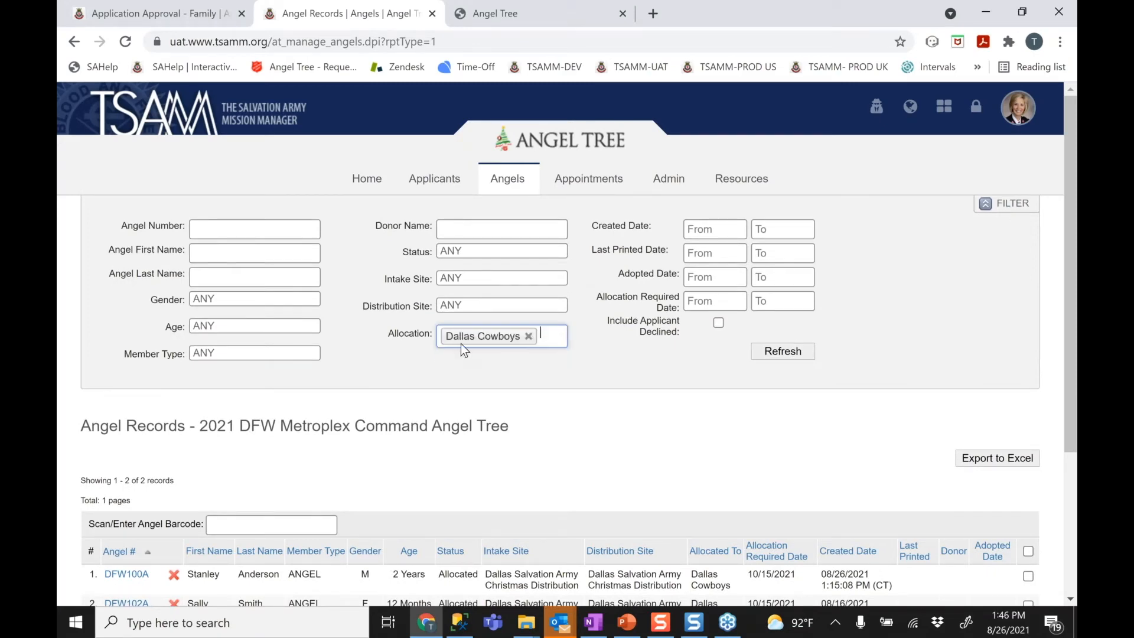
click(806, 353)
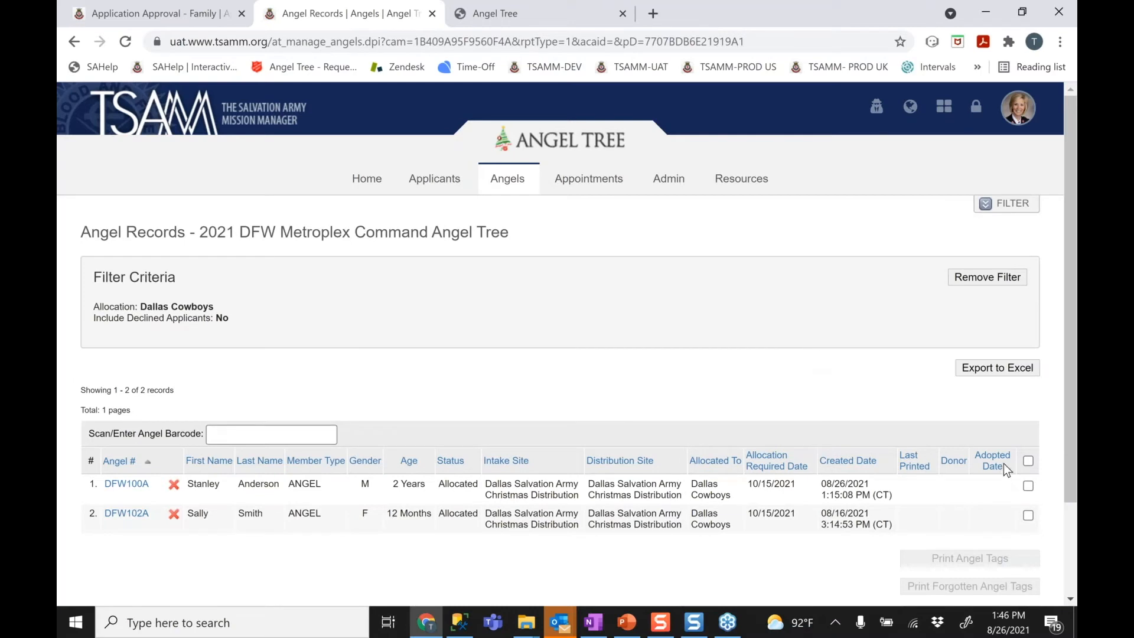
drag(1075, 366, 1076, 402)
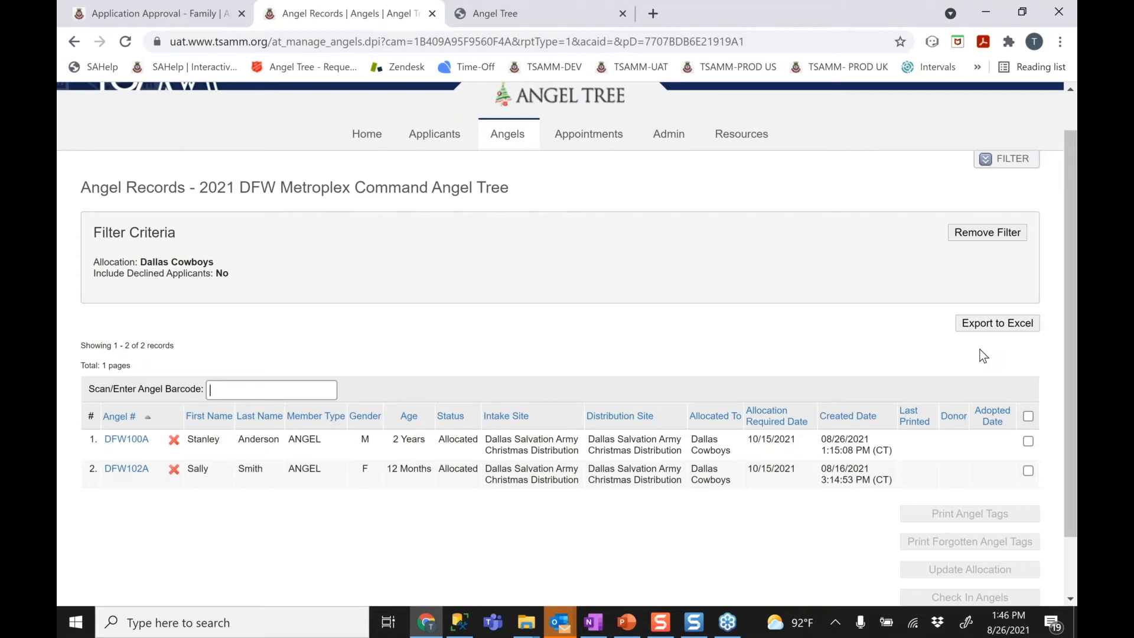
drag(1070, 335, 1075, 259)
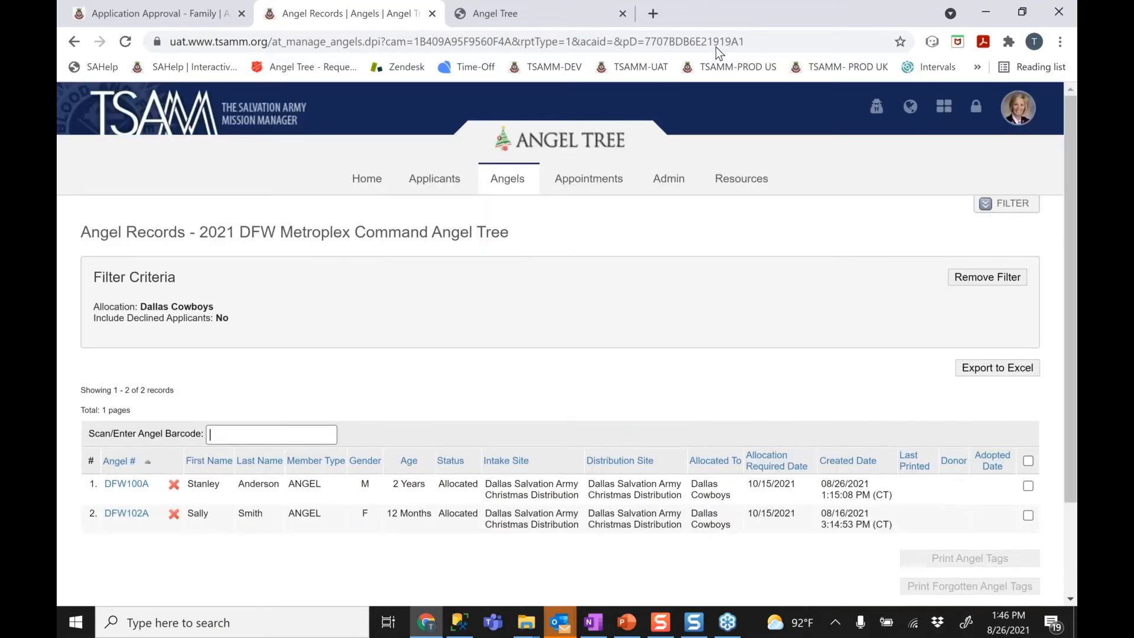
Open the Admin > Campaign settings in a new browser tab and switch to it
mouse_move(657, 187)
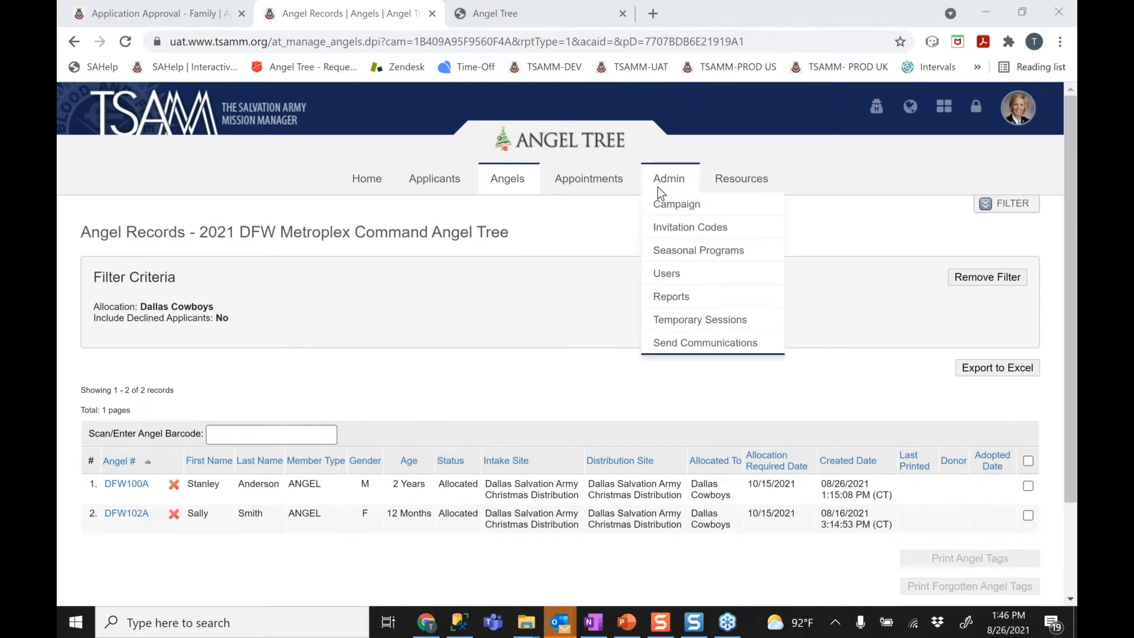
right_click(666, 206)
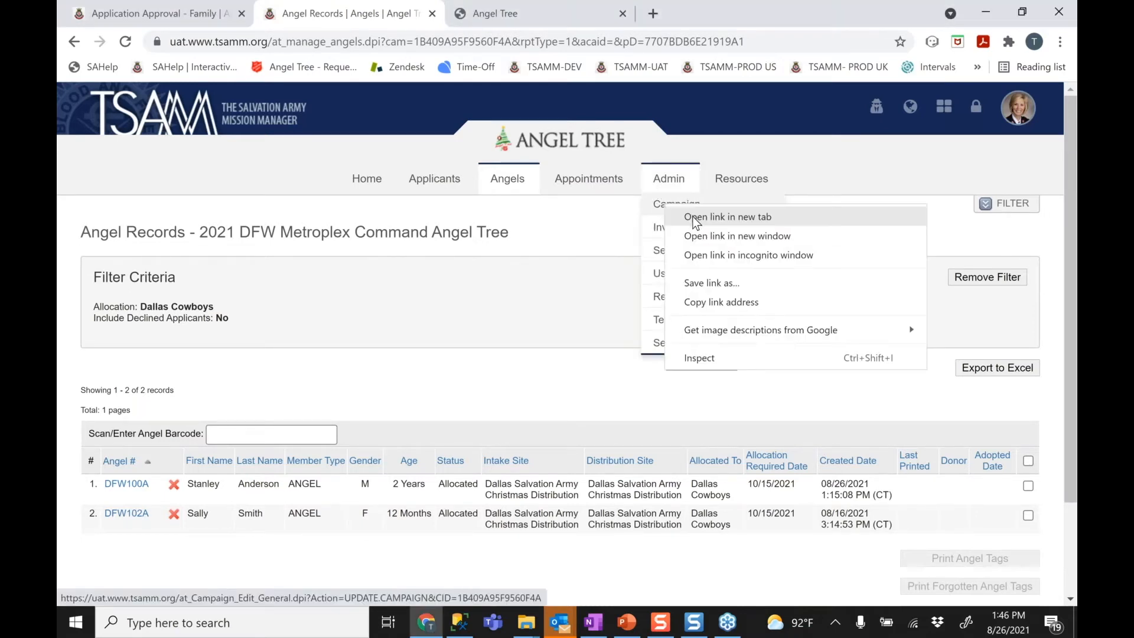
click(697, 216)
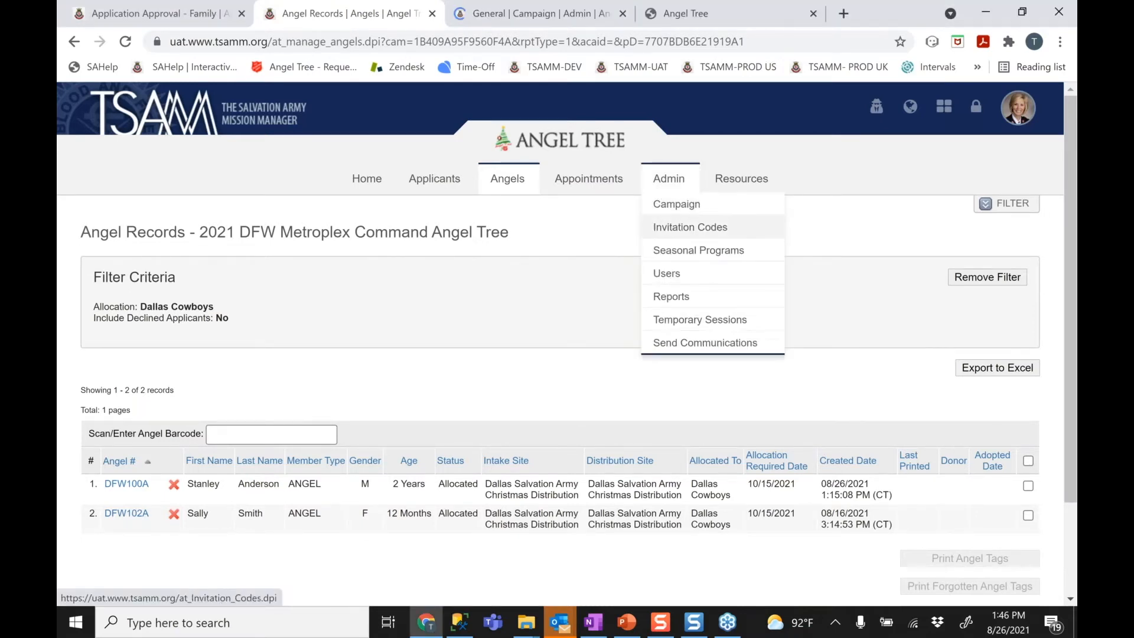
click(519, 7)
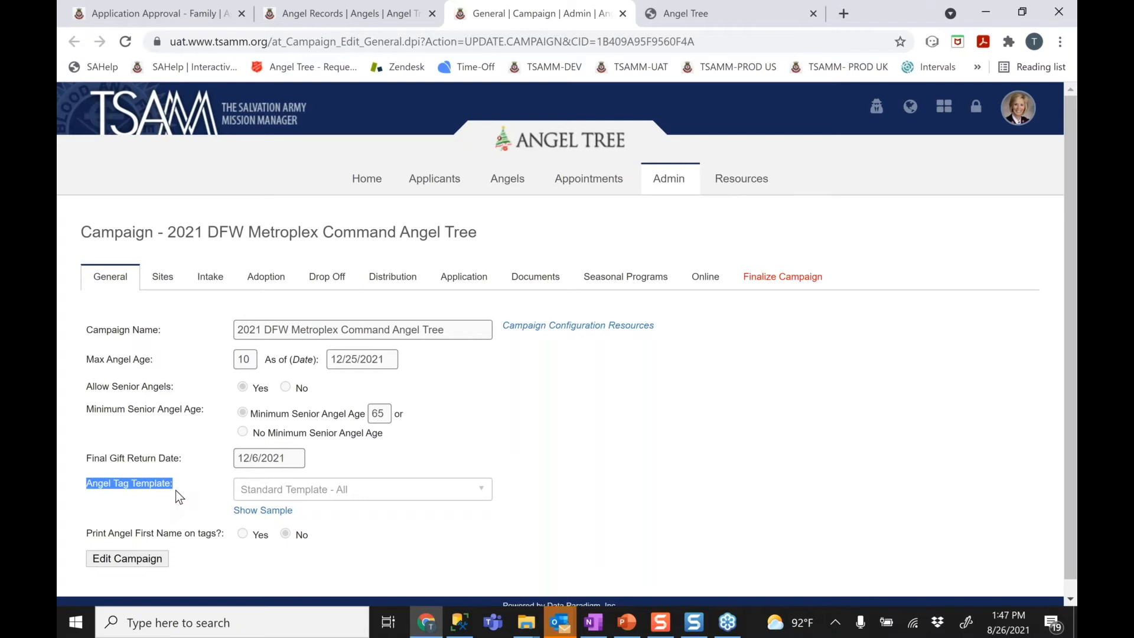
Edit the 2021 DFW campaign settings, reviewing the templates and keeping Standard Template - All
click(147, 556)
click(150, 559)
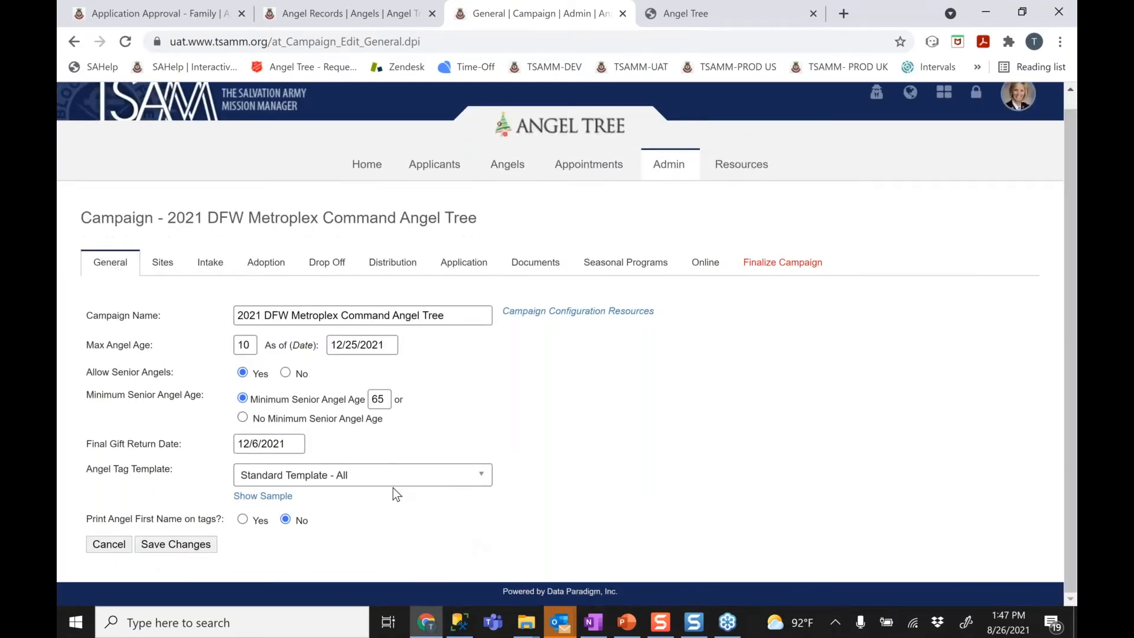
click(383, 474)
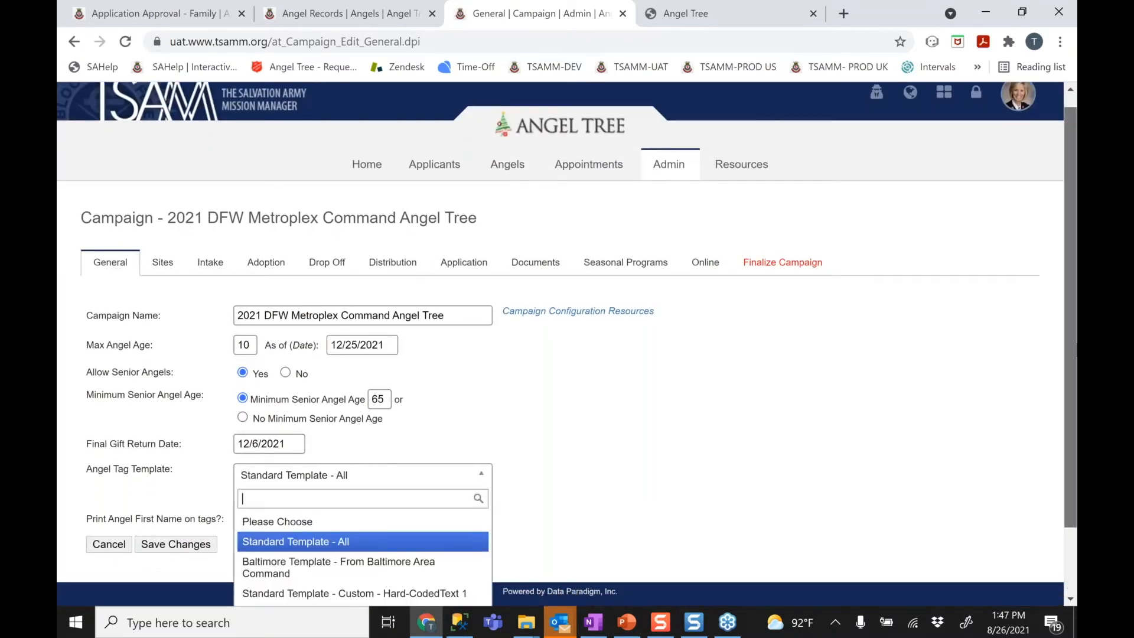
scroll(567, 344, down, 2)
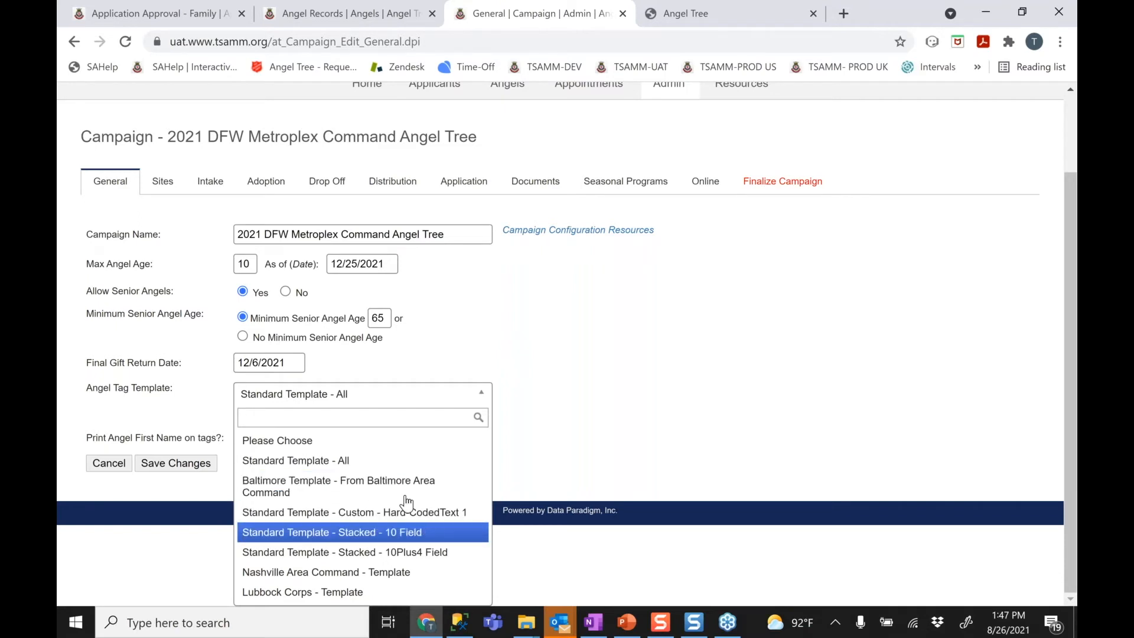
click(376, 466)
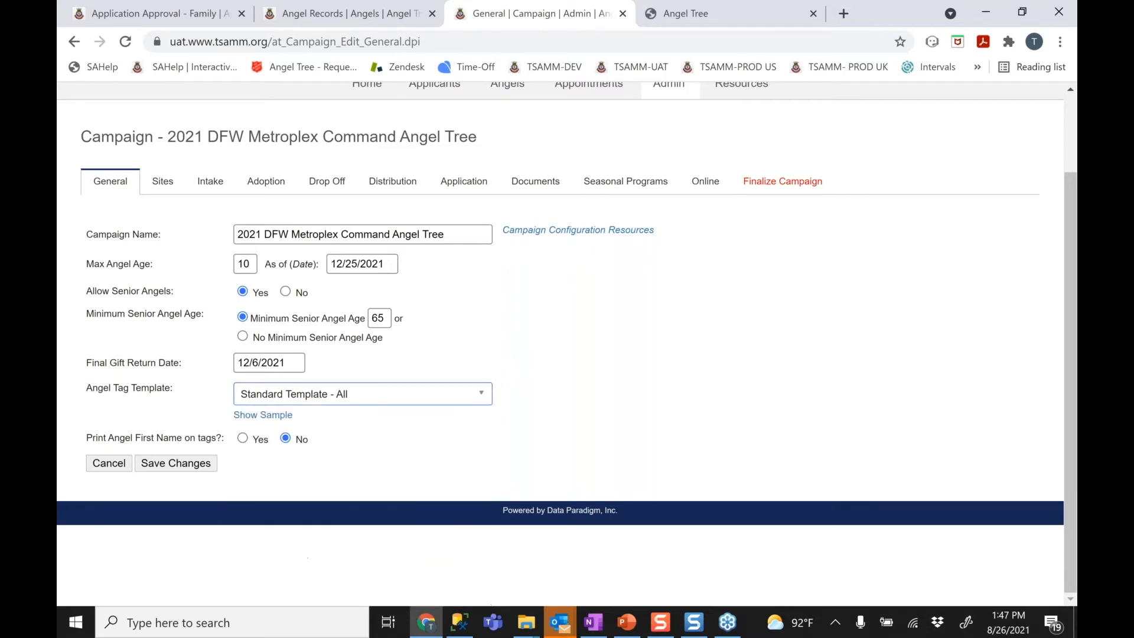
Show the 4-page sample PDF of Standard Template - All angel tags and scroll through it
click(276, 415)
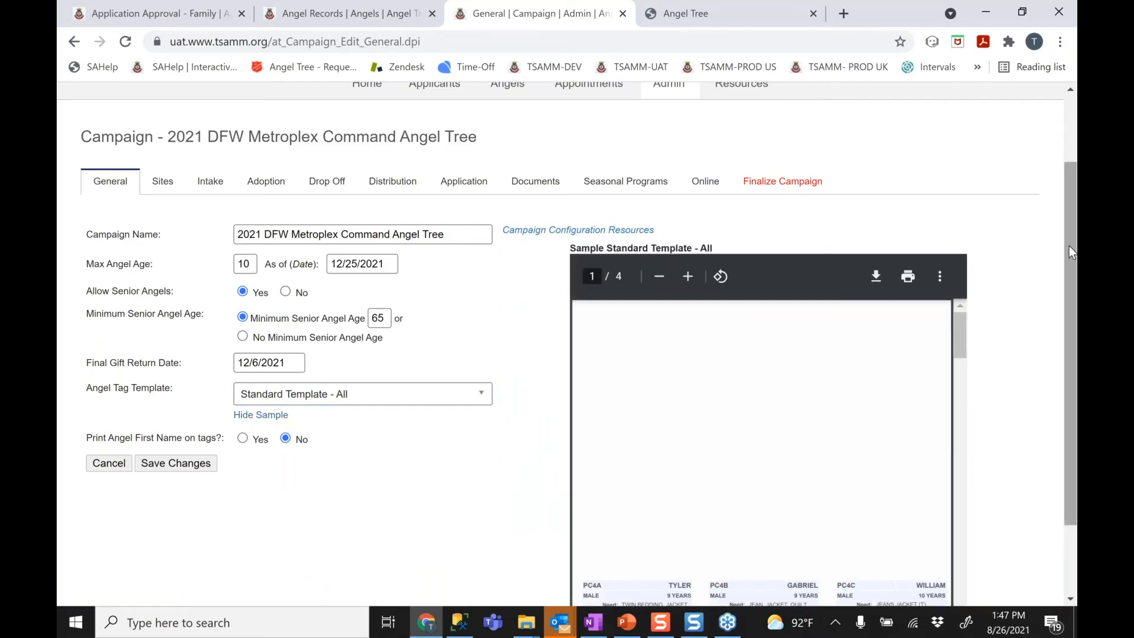
drag(1068, 245, 1064, 321)
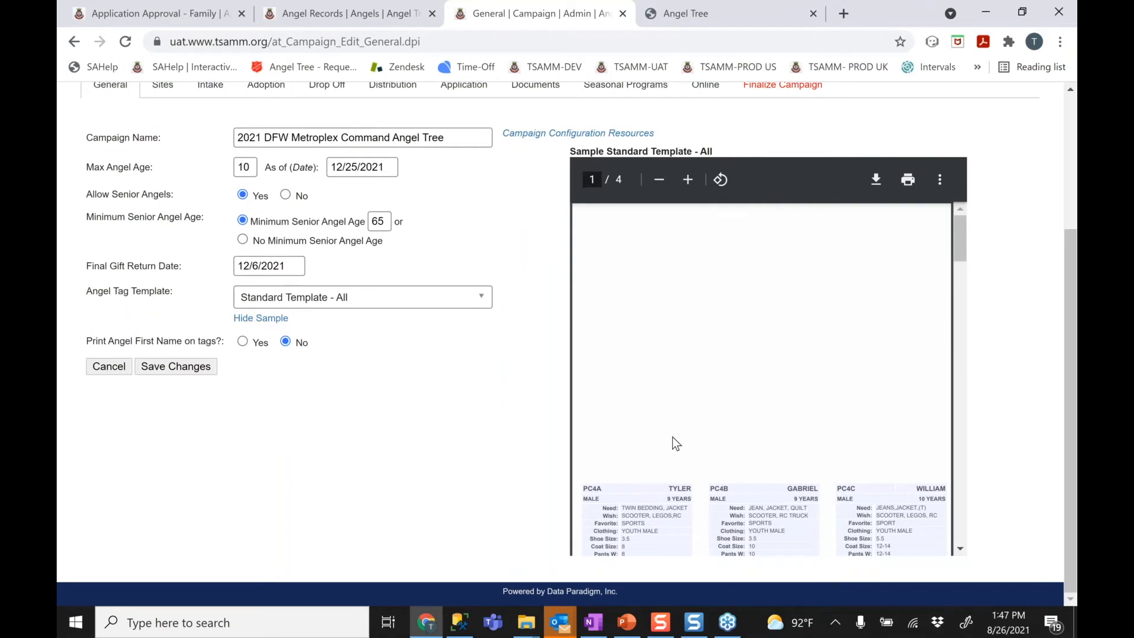
scroll(672, 437, down, 3)
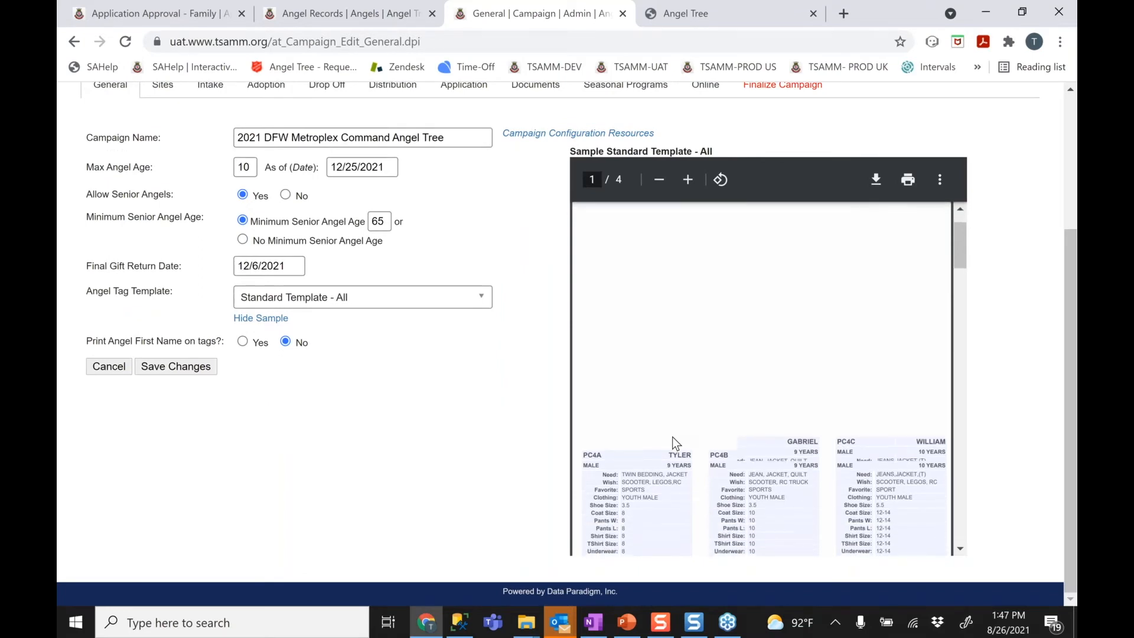
scroll(672, 437, down, 2)
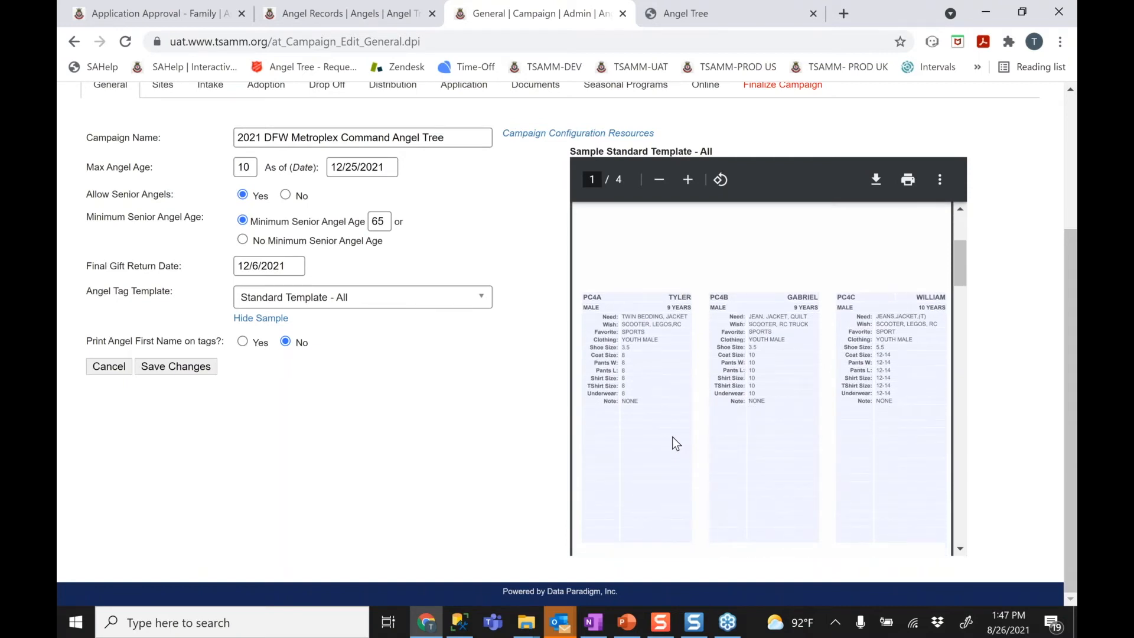
scroll(673, 438, down, 1)
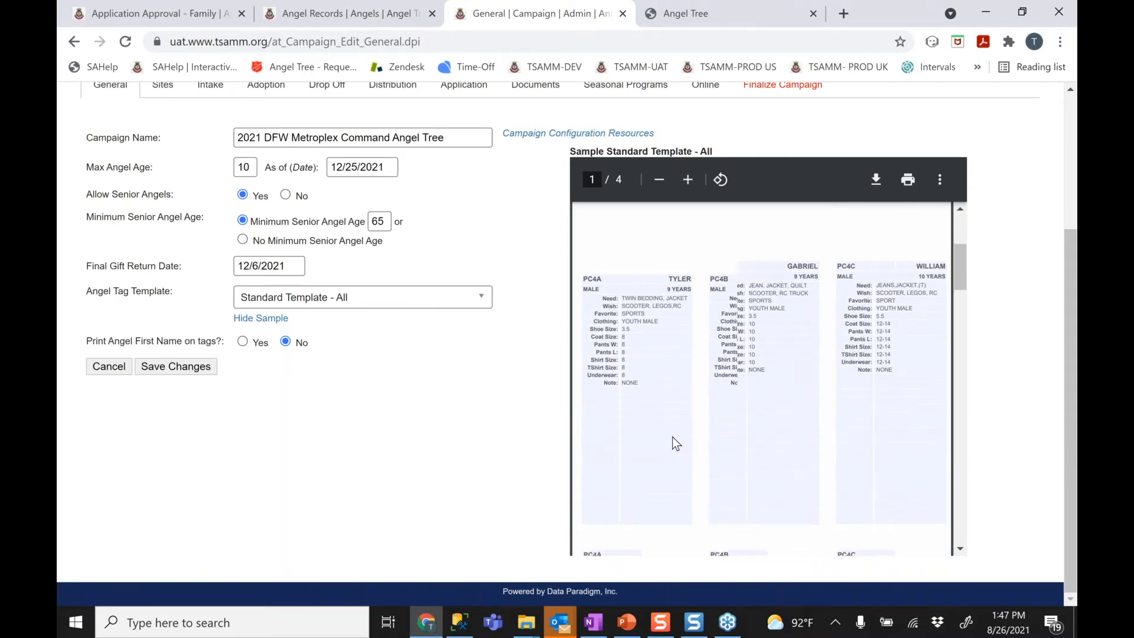
scroll(672, 437, down, 2)
scroll(672, 437, up, 5)
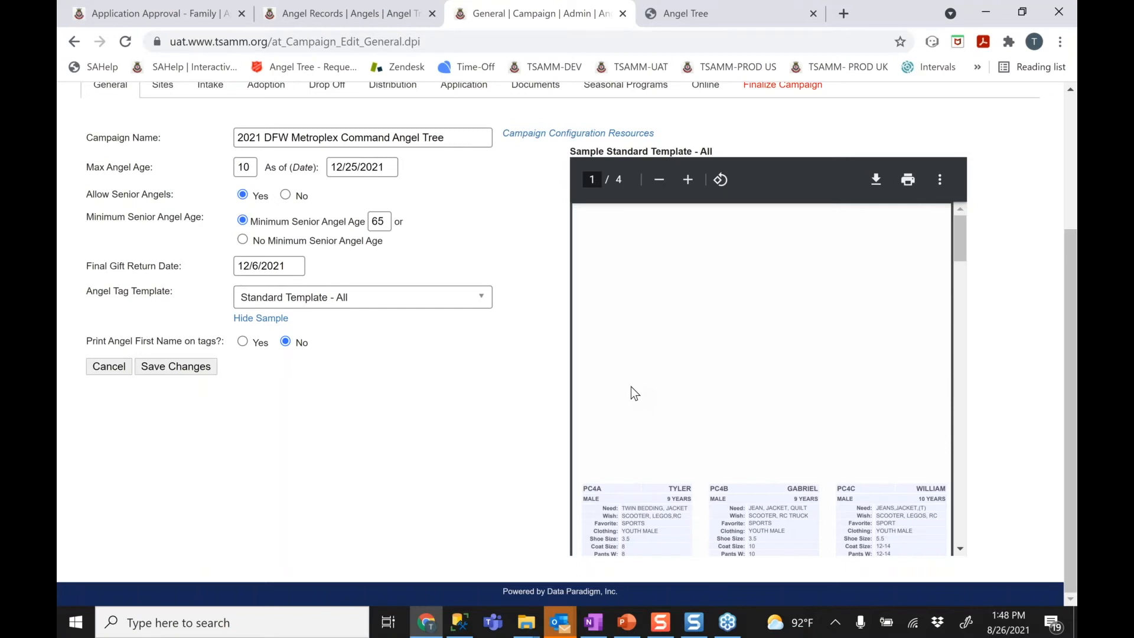
Drop down the Angel Tag Template list to see every available tag template
click(477, 306)
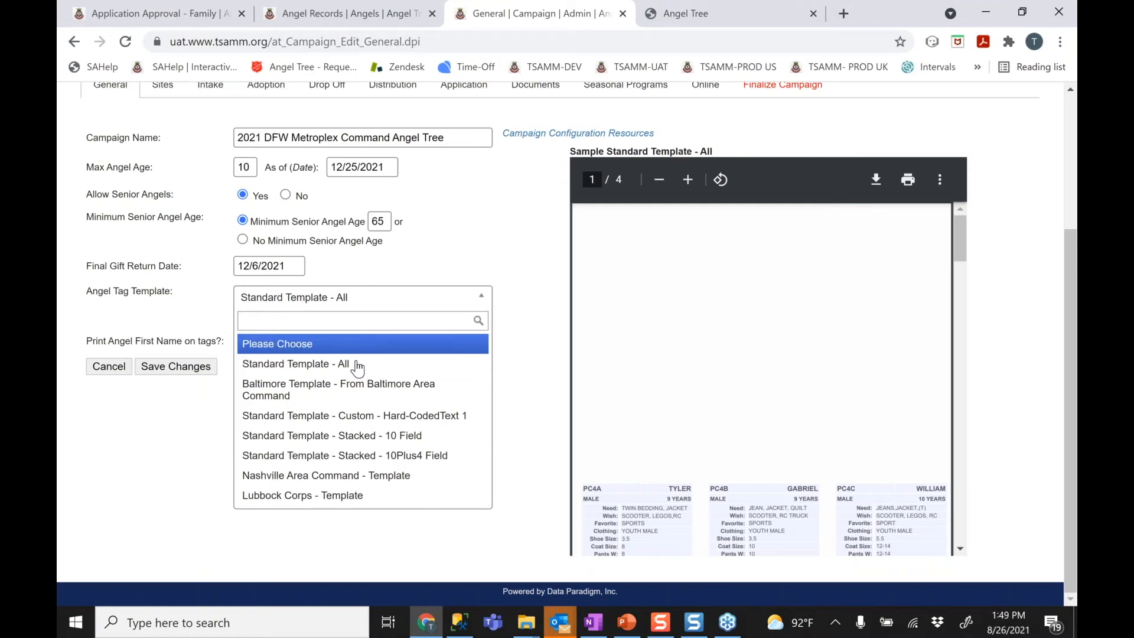
Switch the angel tag template to Standard Template - Stacked - 10Plus4 Field and scroll its one-page sample
click(391, 362)
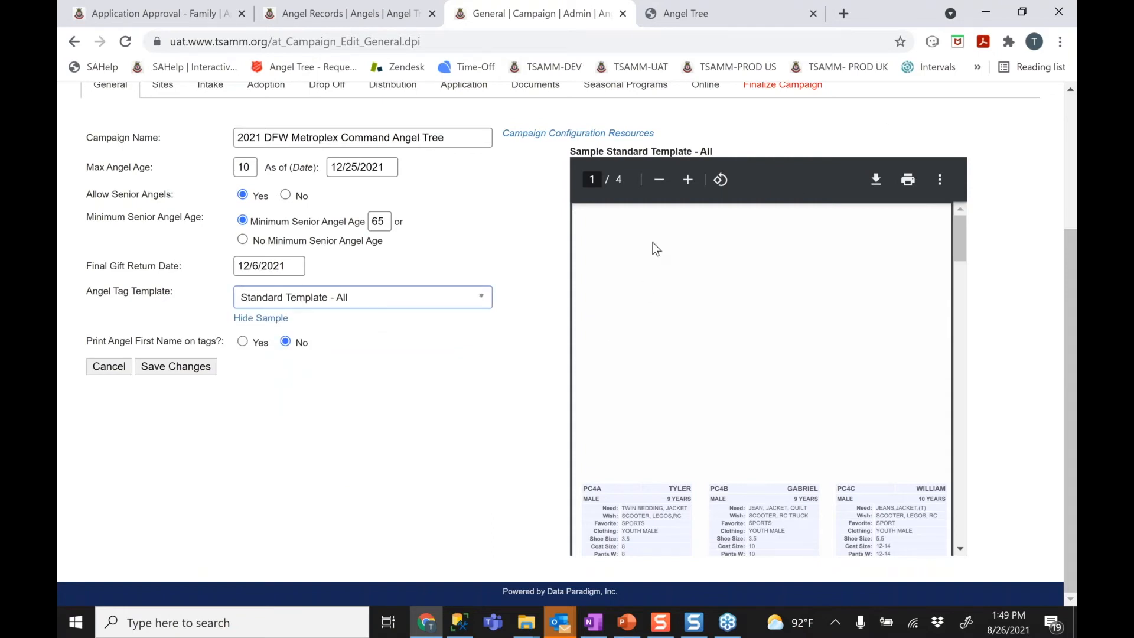
click(397, 298)
click(690, 236)
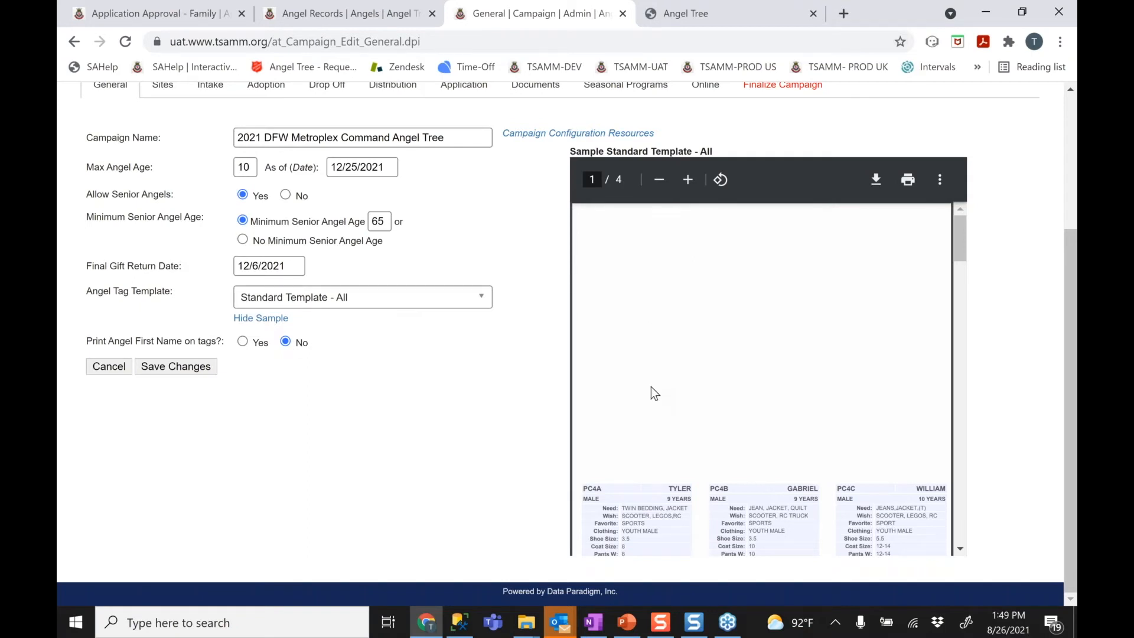
click(362, 301)
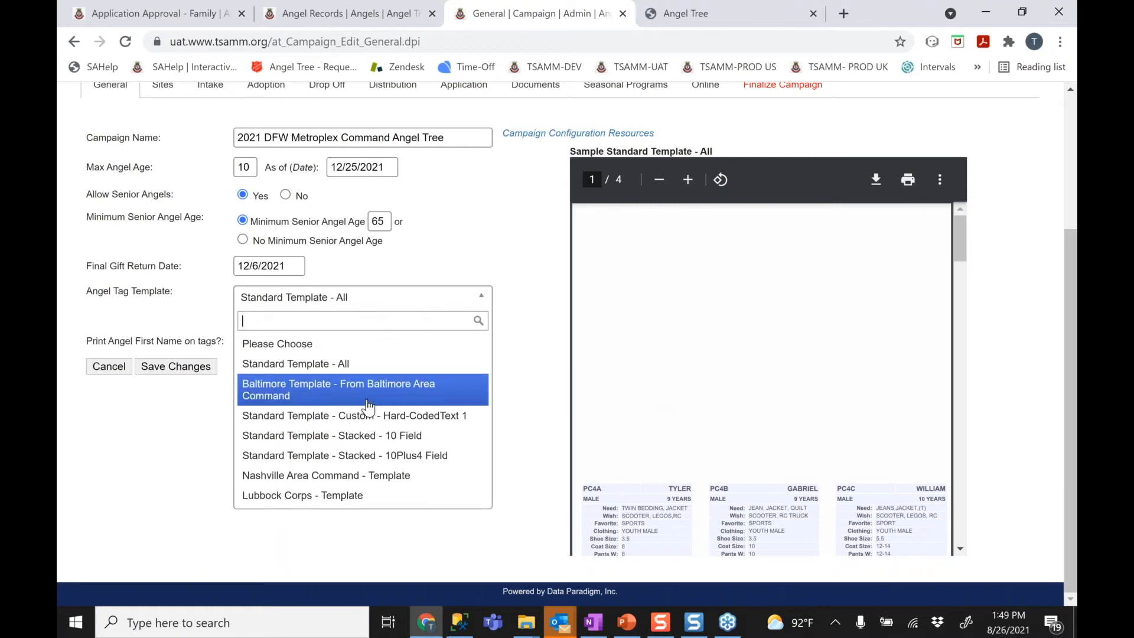
click(362, 455)
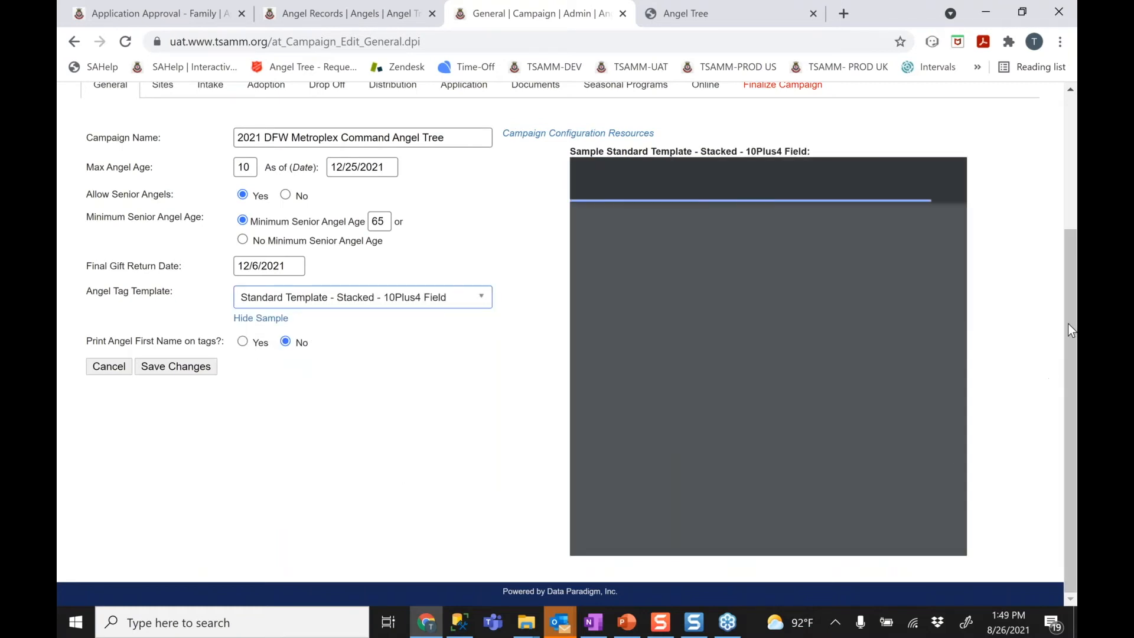
drag(963, 364, 972, 453)
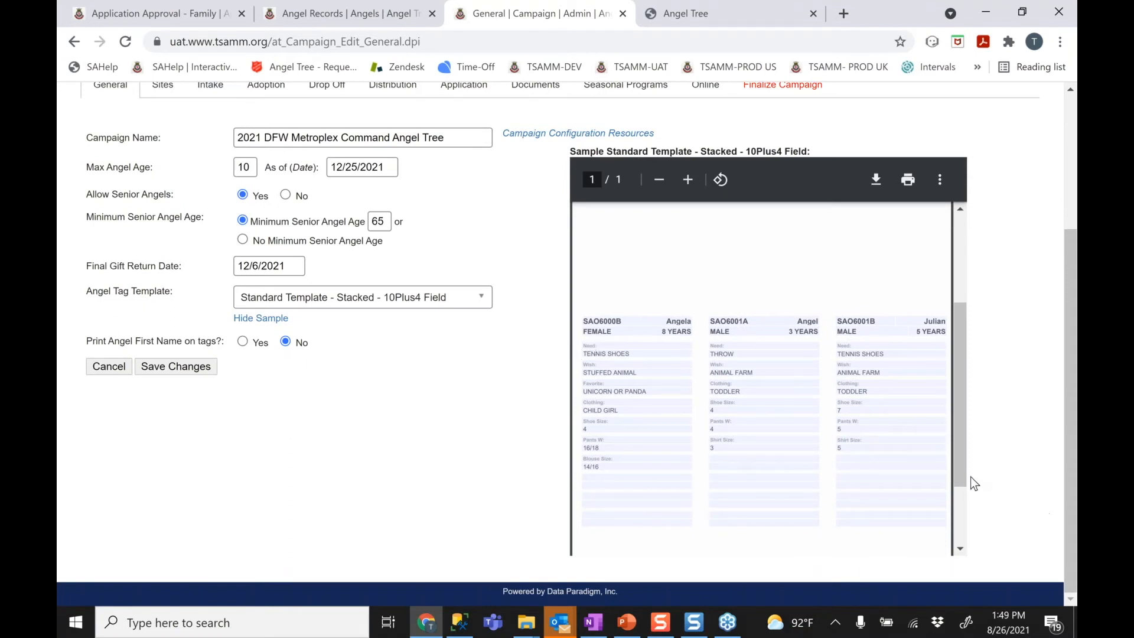
drag(962, 478, 956, 539)
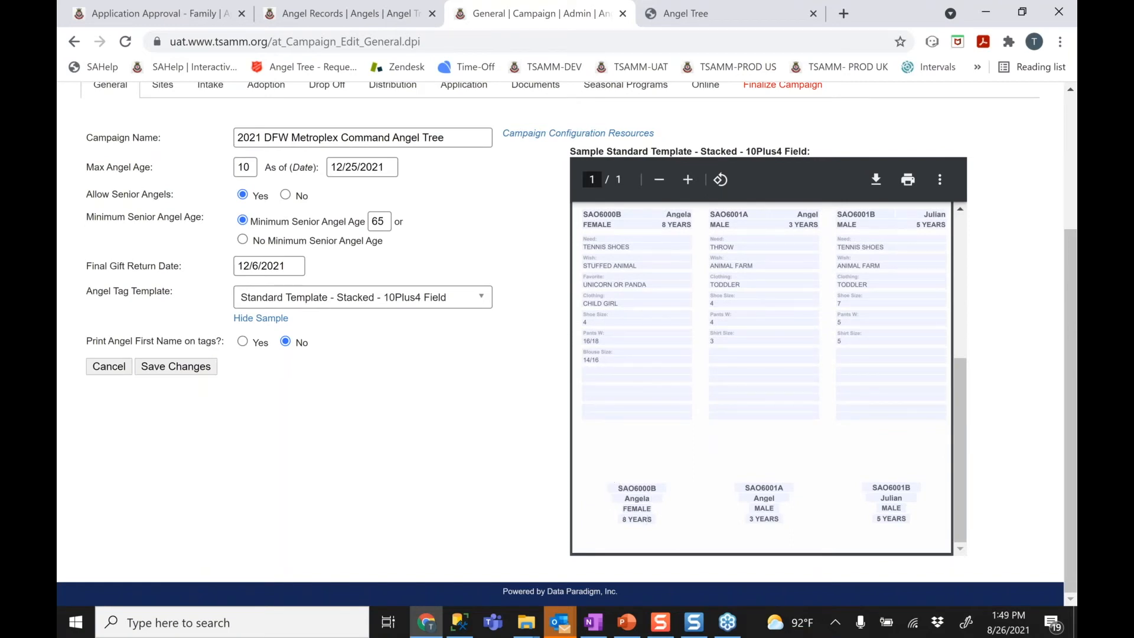
click(391, 300)
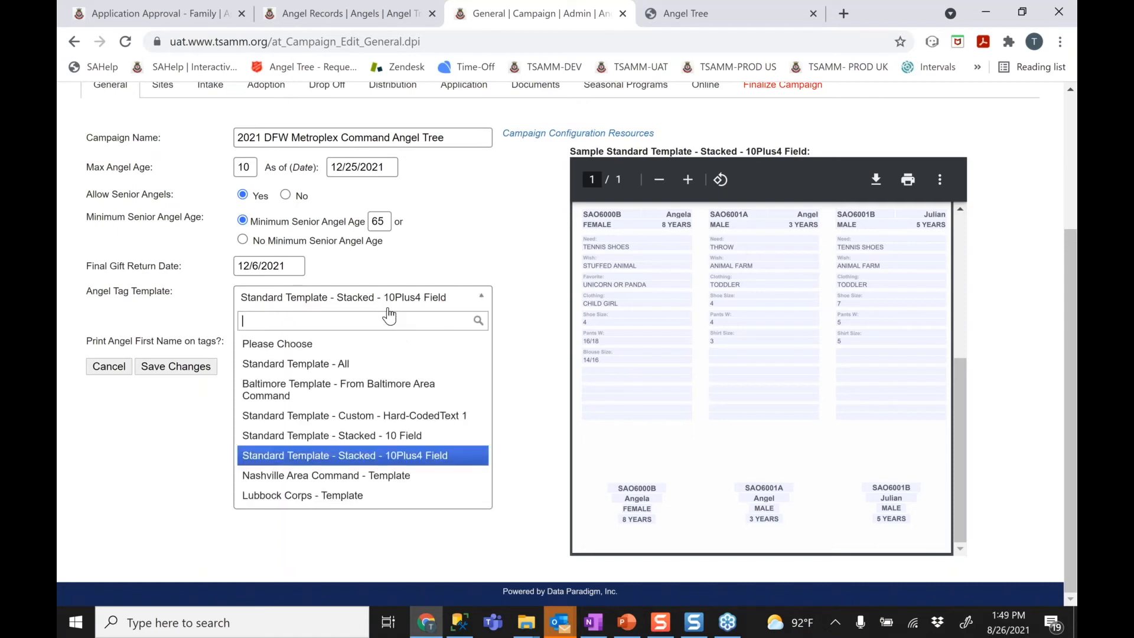
Select Standard Template - Custom - Hard-CodedText 1, leave Print Angel First Name at No, and save
click(411, 416)
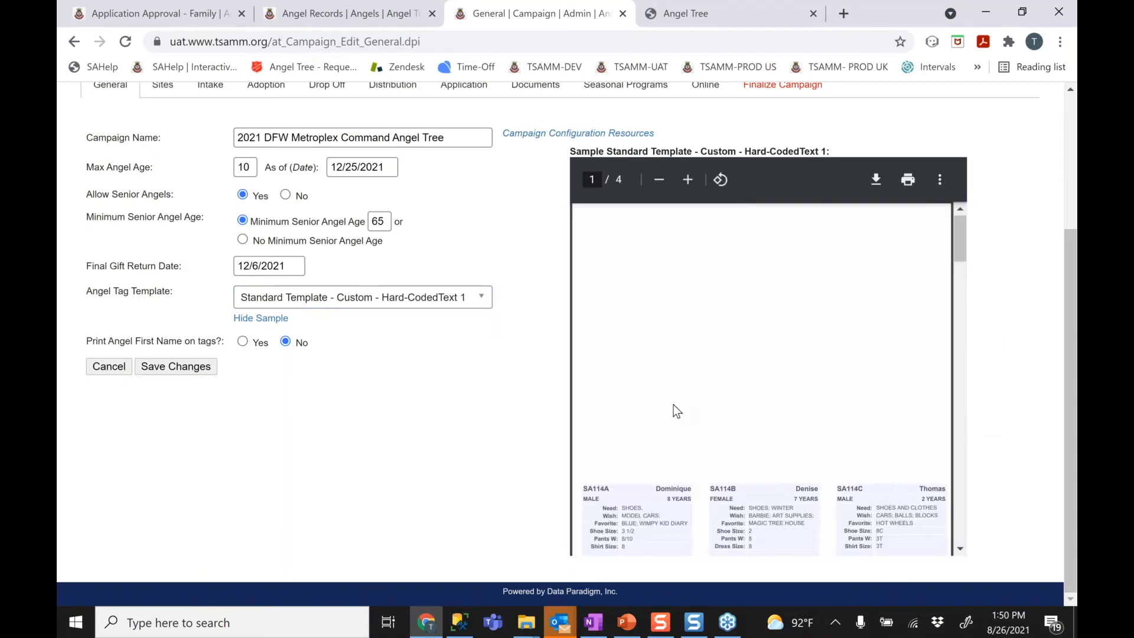
scroll(673, 406, down, 3)
scroll(673, 405, down, 3)
scroll(673, 405, up, 5)
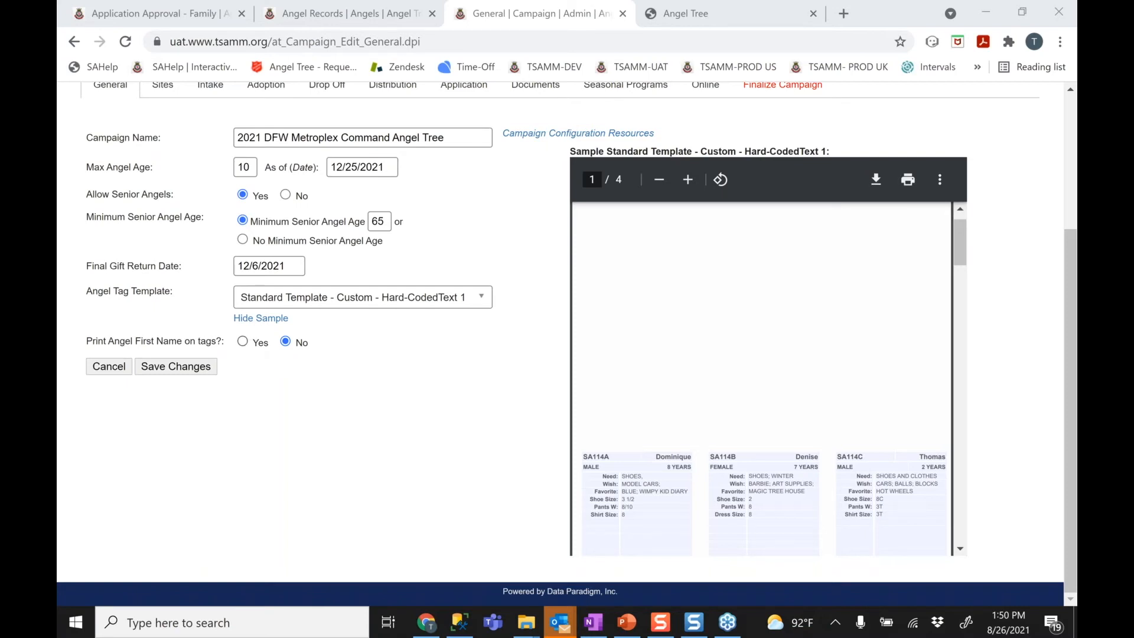
click(243, 342)
click(285, 341)
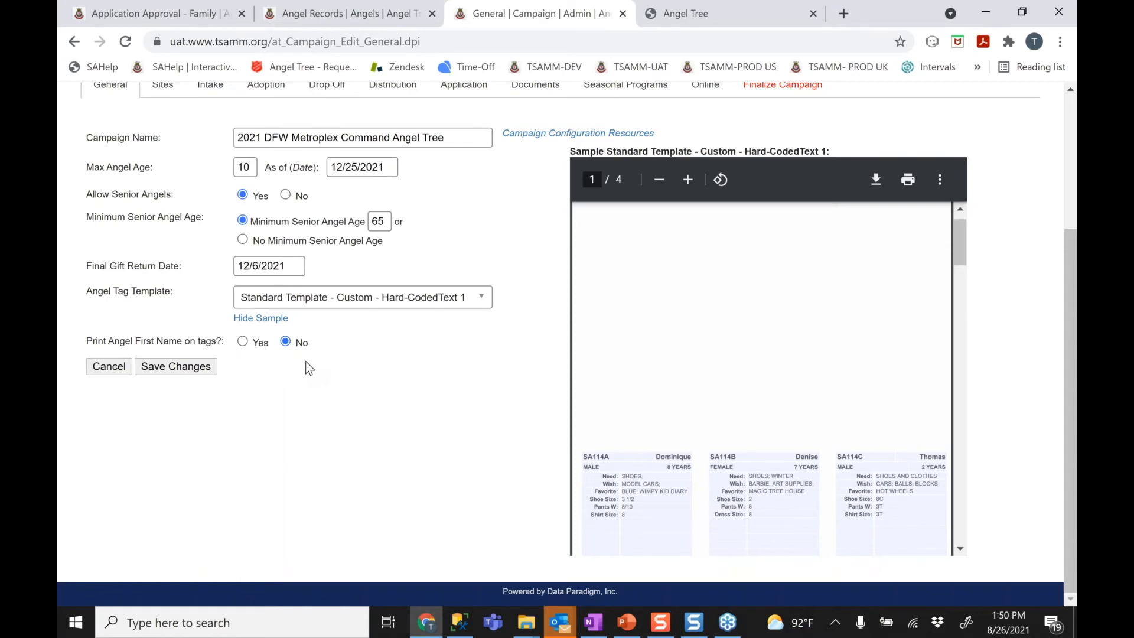
click(183, 371)
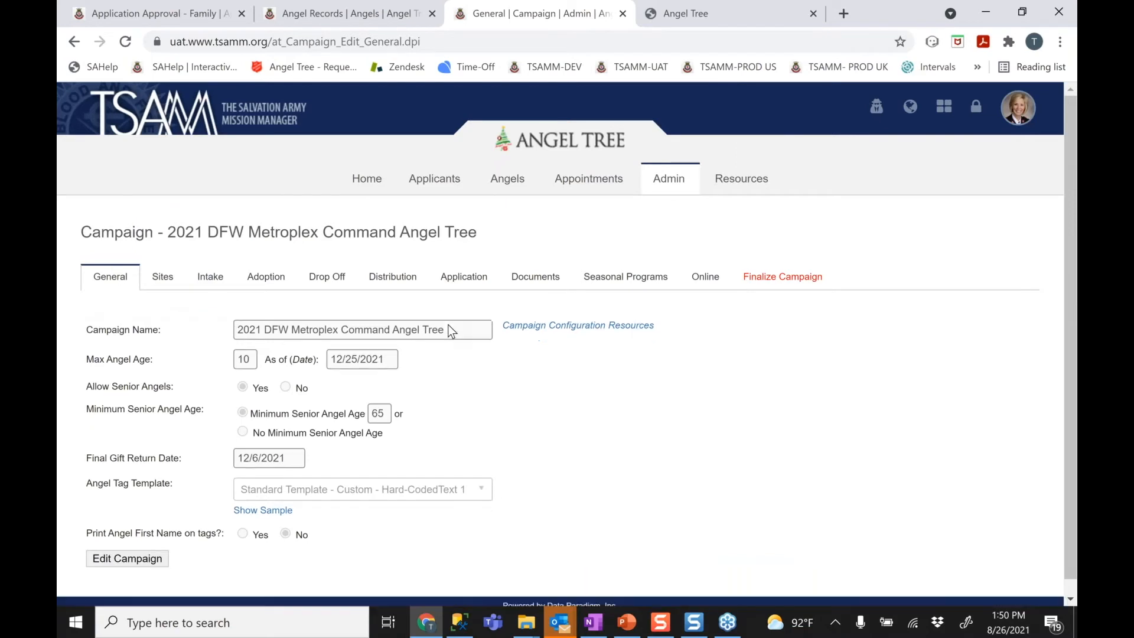
click(371, 14)
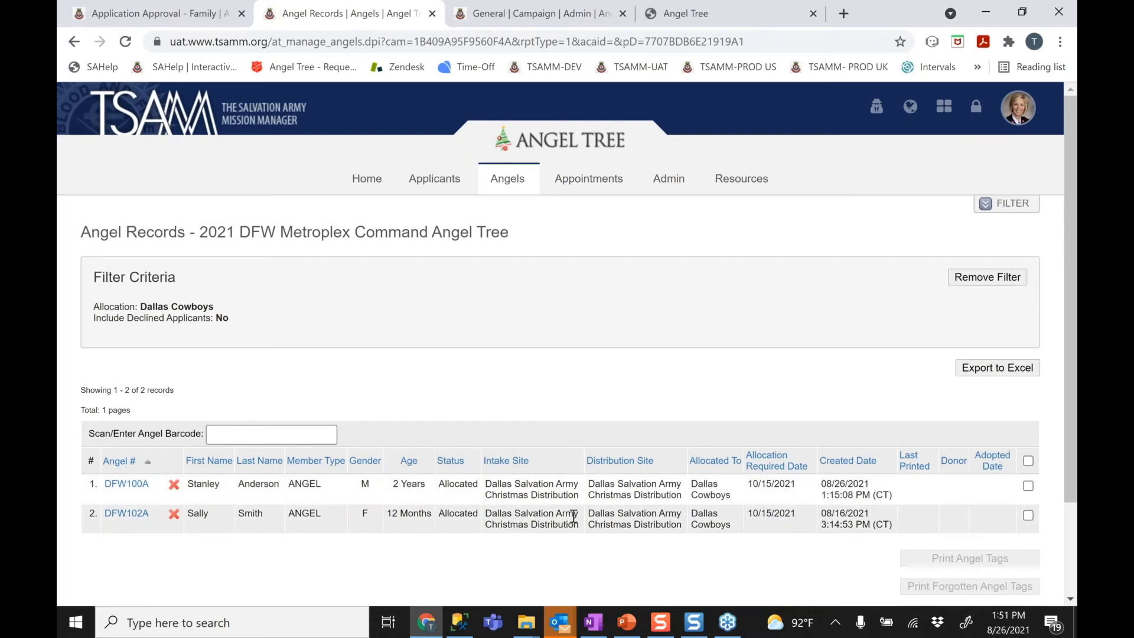
Select both angel records, DFW100A and DFW102A, and start Print Angel Tags for them
click(1028, 461)
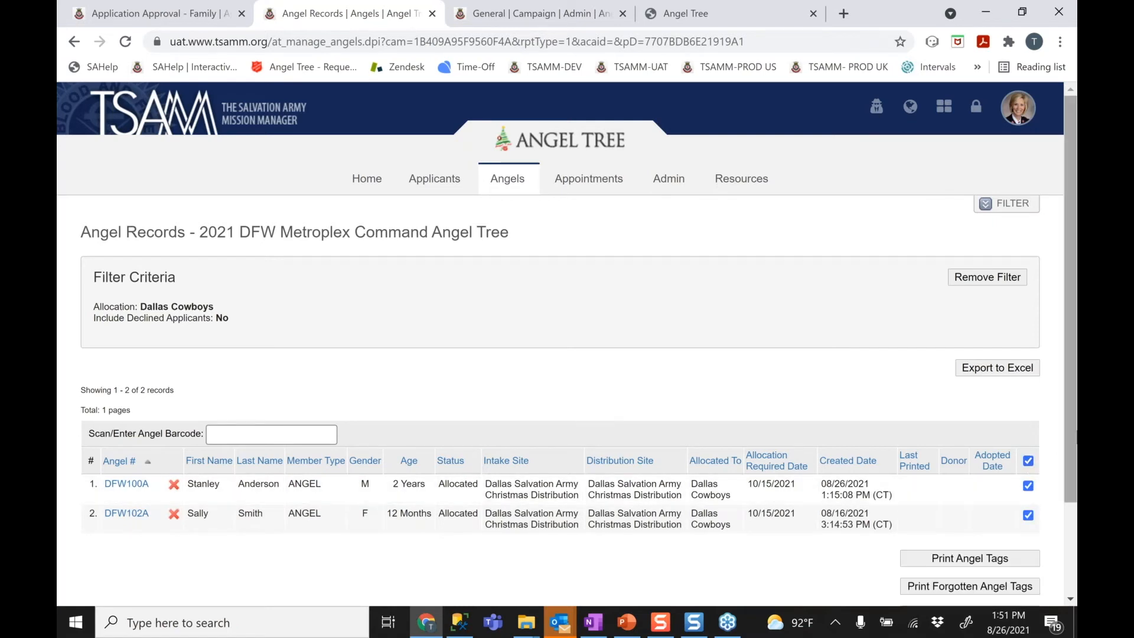
scroll(1030, 467, down, 1)
click(1028, 451)
click(1028, 477)
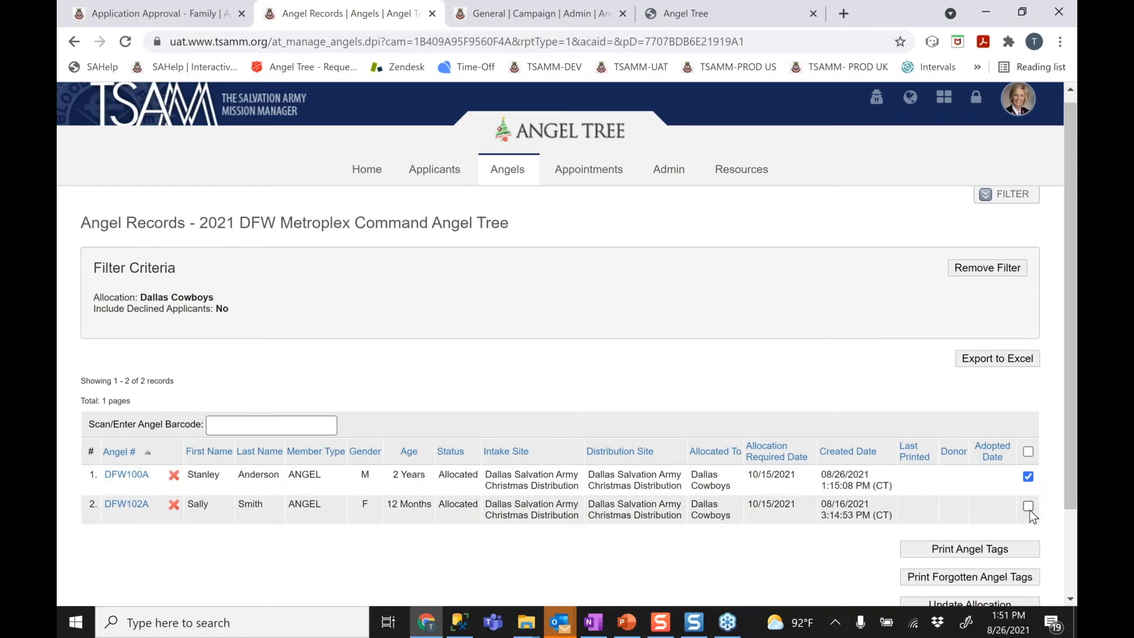
click(1028, 452)
scroll(1027, 455, down, 1)
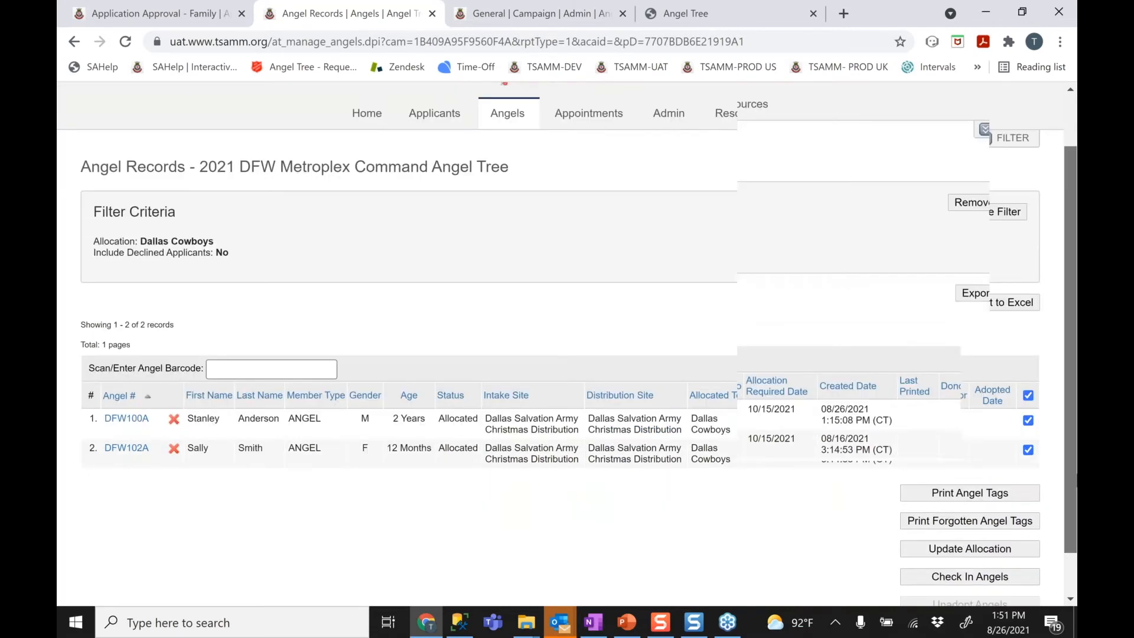
click(978, 484)
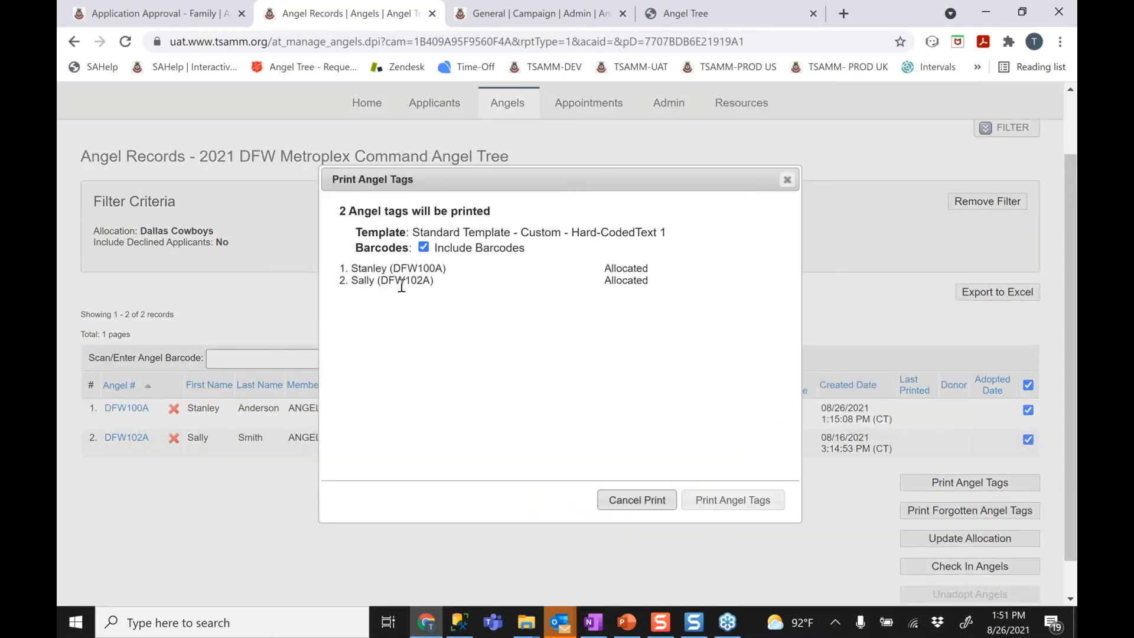
Print the DFW100A and DFW102A tags with the Hard-CodedText 1 template, barcodes included
drag(421, 233, 430, 233)
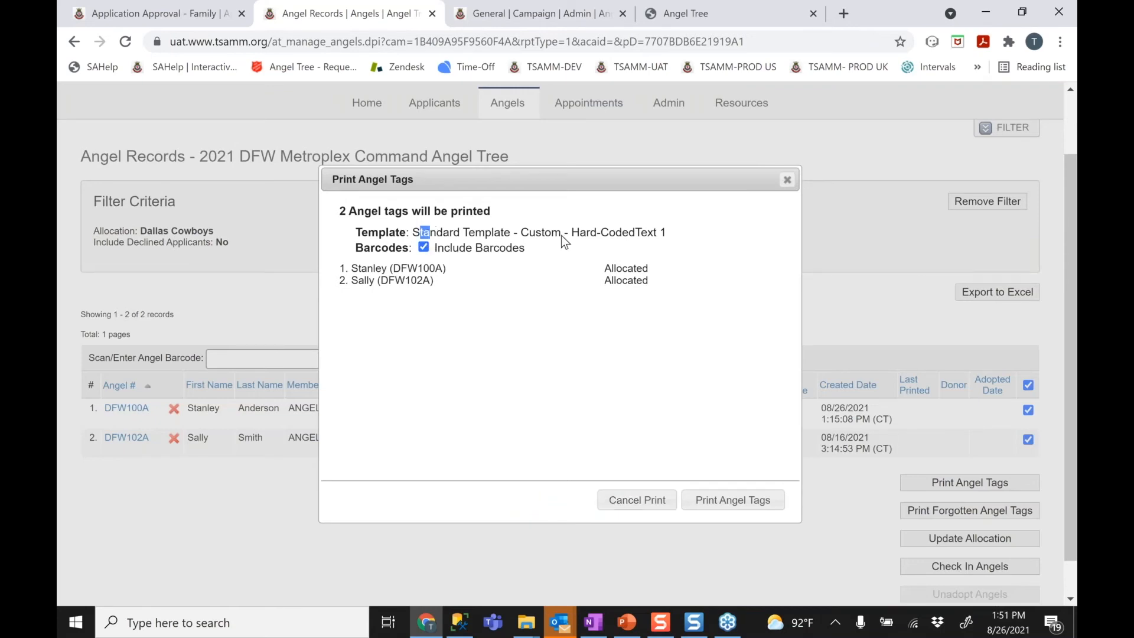
drag(563, 236, 678, 234)
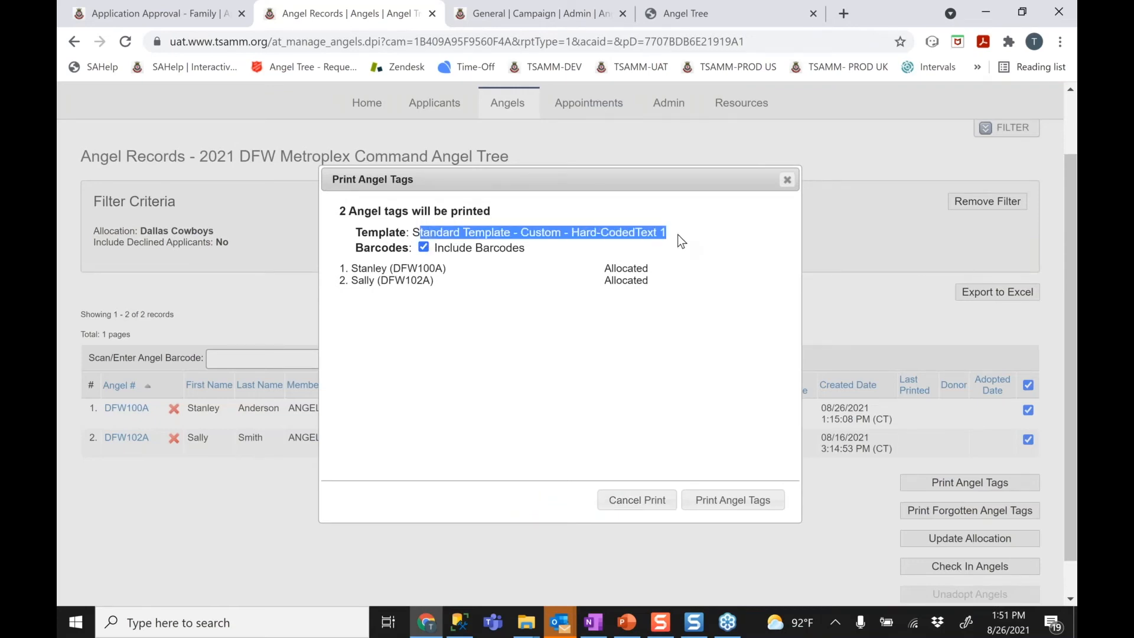
click(525, 267)
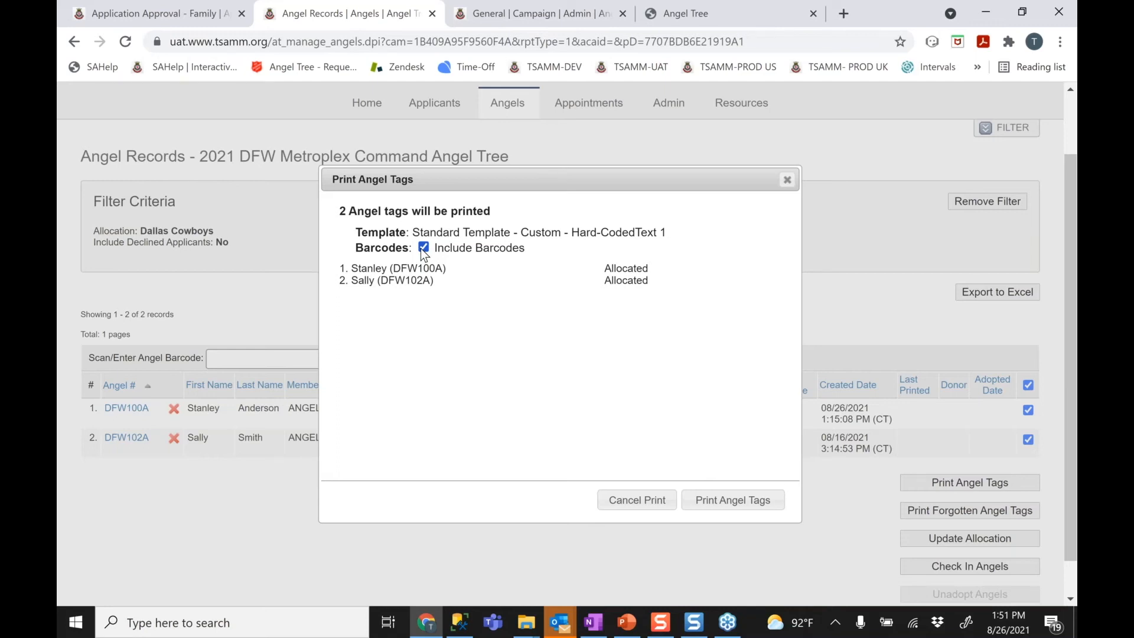
click(422, 248)
click(425, 249)
click(728, 502)
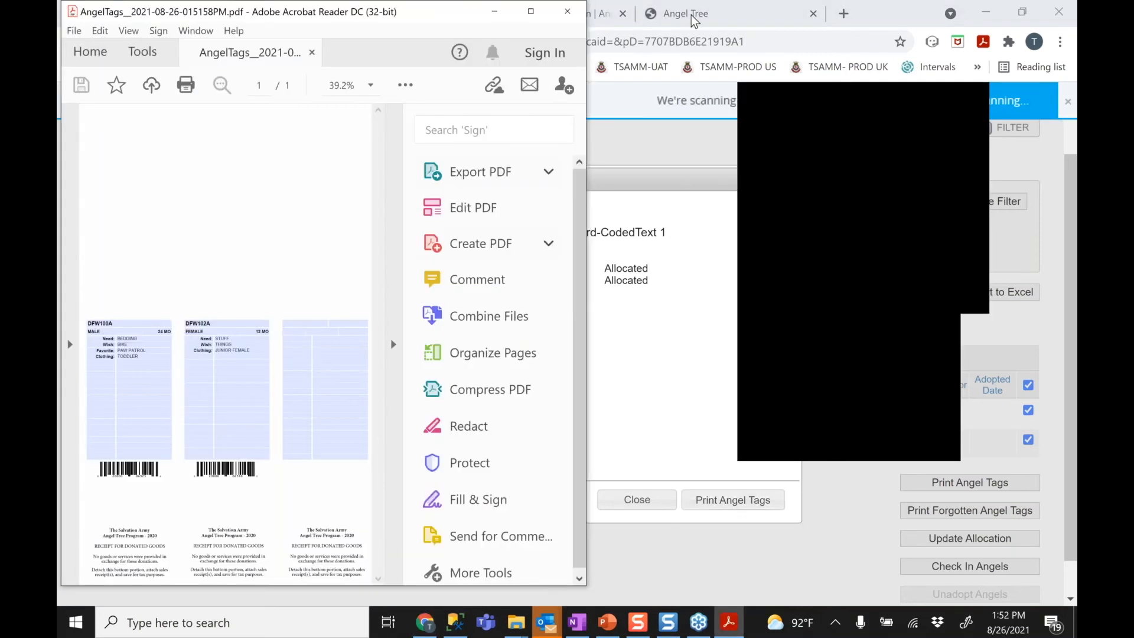
Maximize Acrobat Reader and collapse the Tools pane so the AngelTags page fills the screen
click(530, 11)
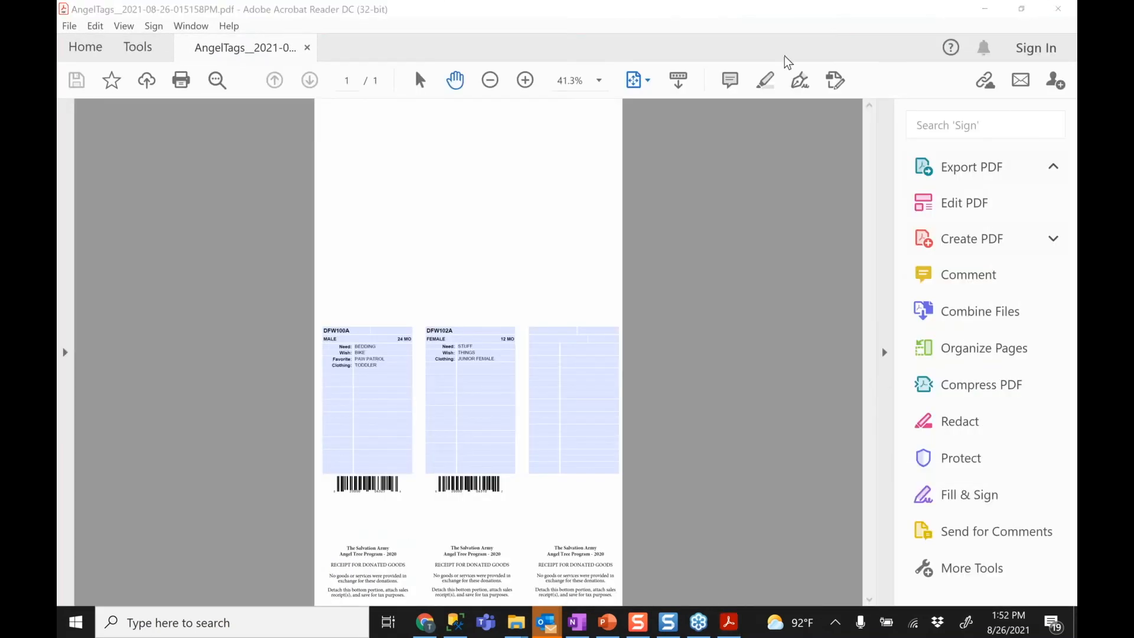
click(884, 352)
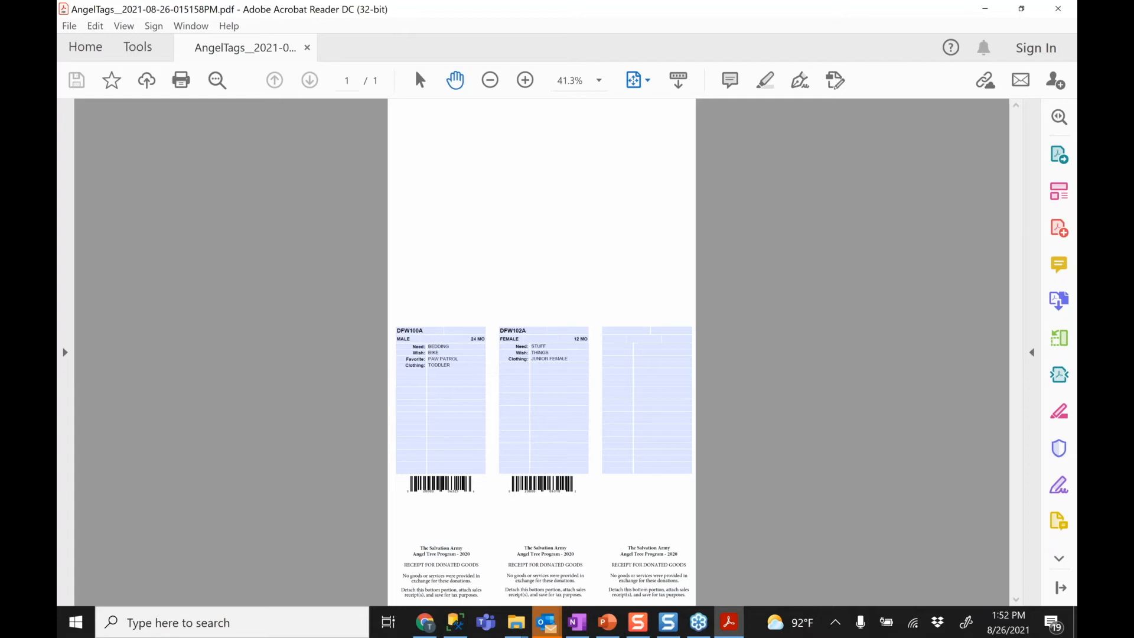
Zoom the AngelTags PDF to 75% and scroll down to the tags
click(525, 80)
click(525, 81)
click(530, 84)
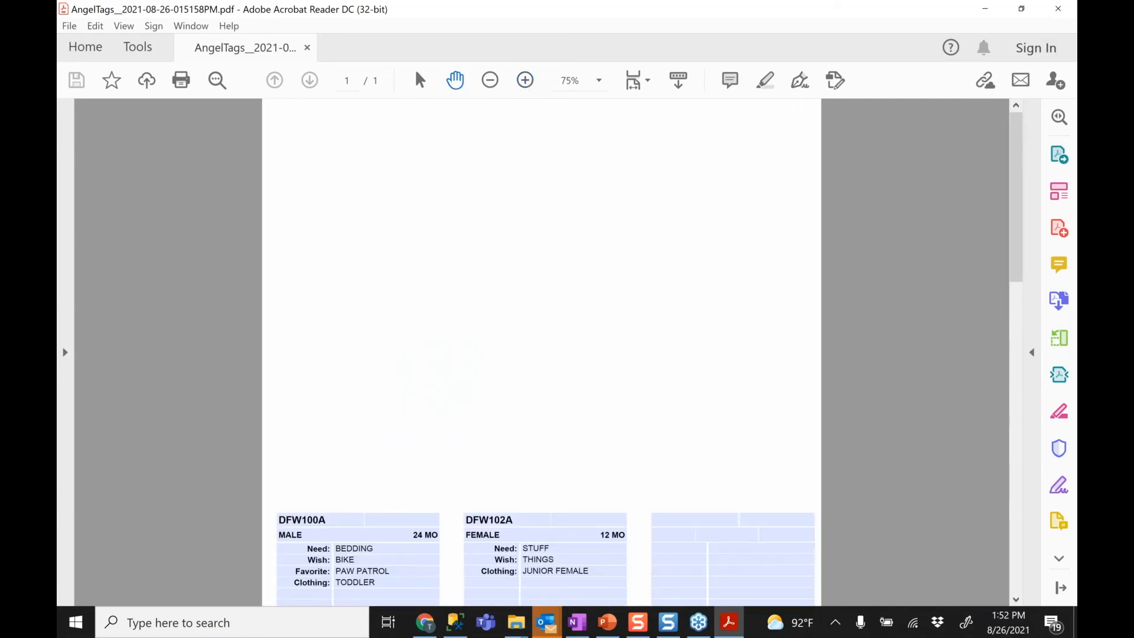
drag(1018, 194, 1014, 299)
Step through the DFW100A tag's form fields and review both tags' details
click(360, 416)
click(372, 355)
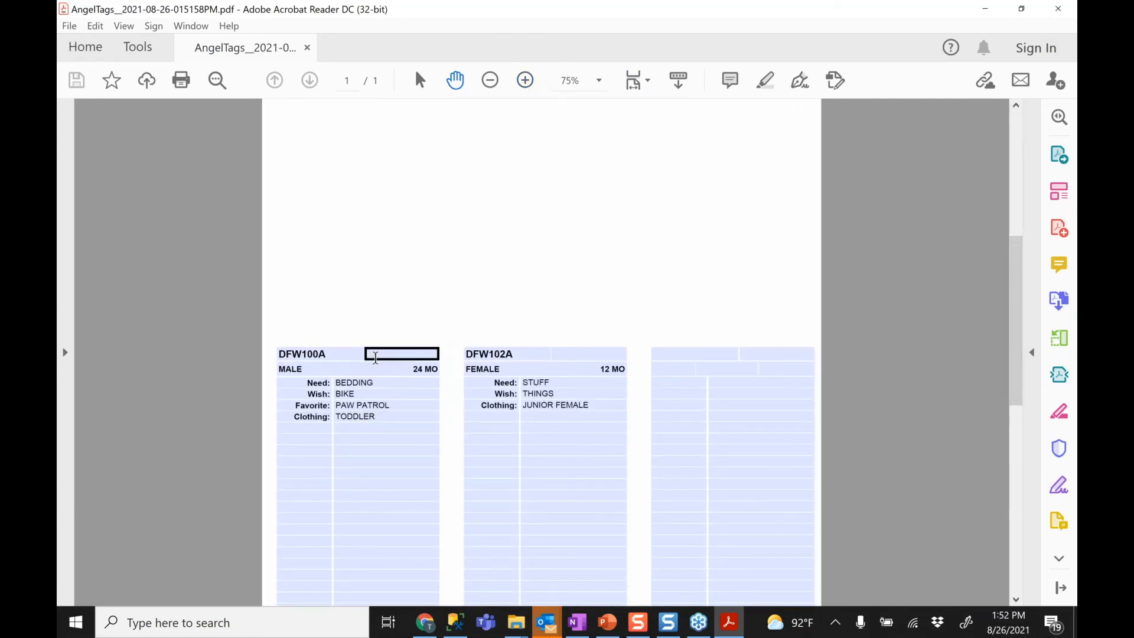
click(408, 323)
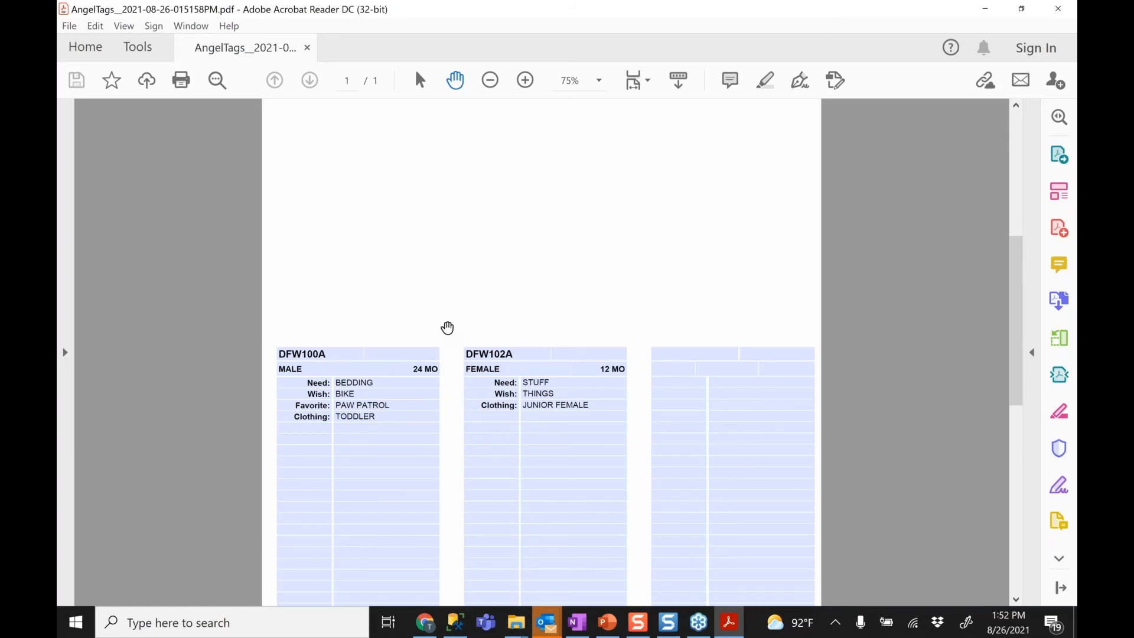
click(336, 353)
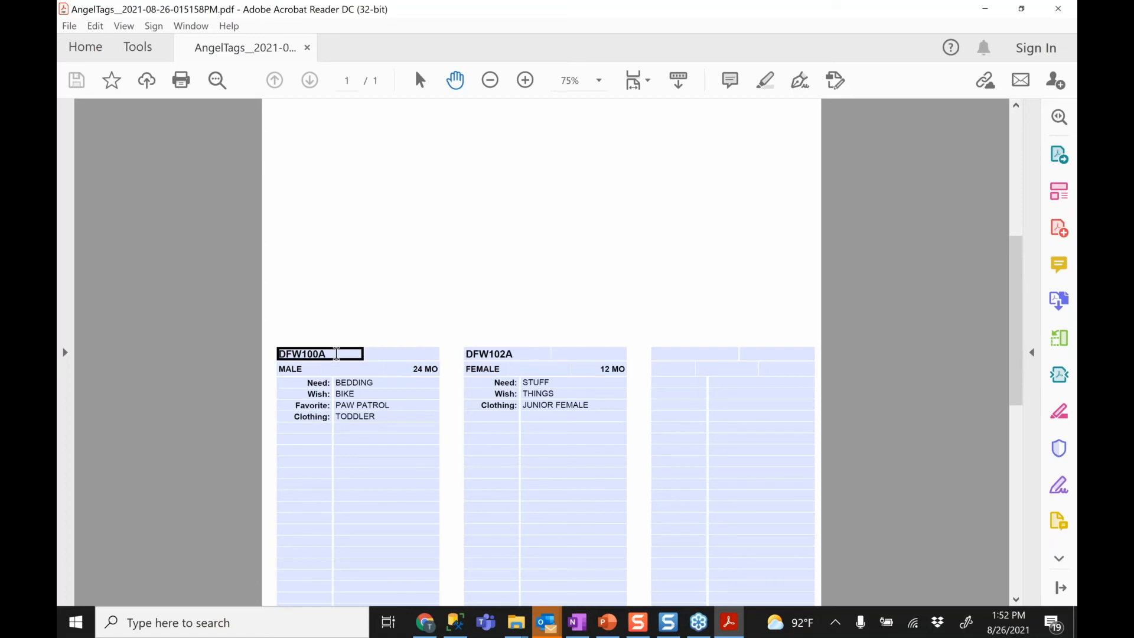
key(Tab)
key(Tab)
key(Tab)
key(Tab)
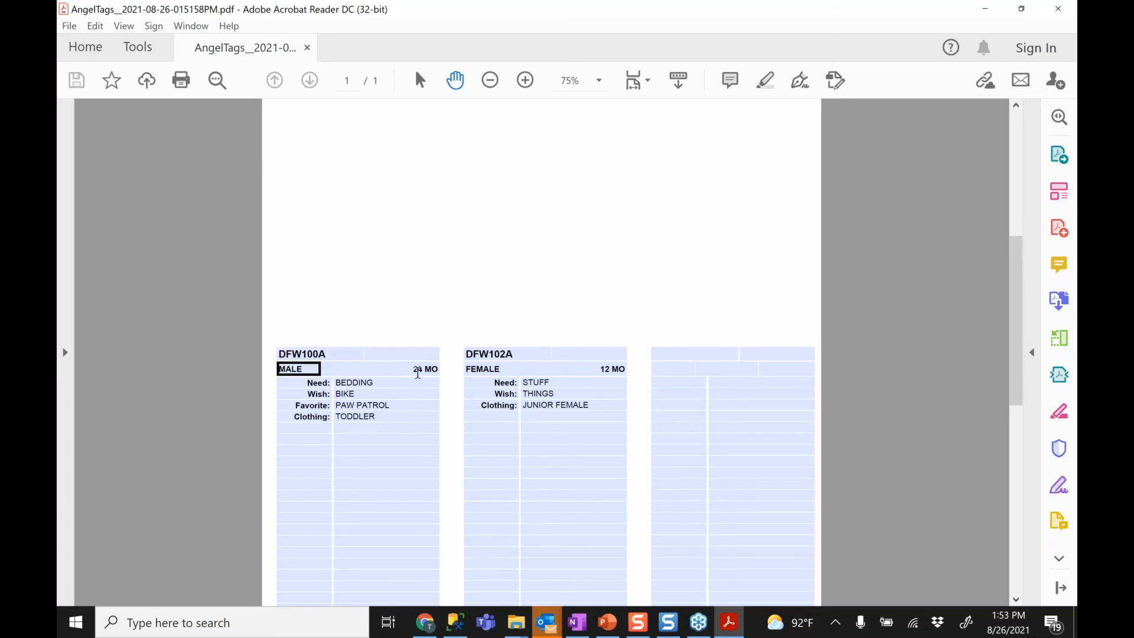
key(Tab)
key(Tab)
key(Tab)
key(Tab)
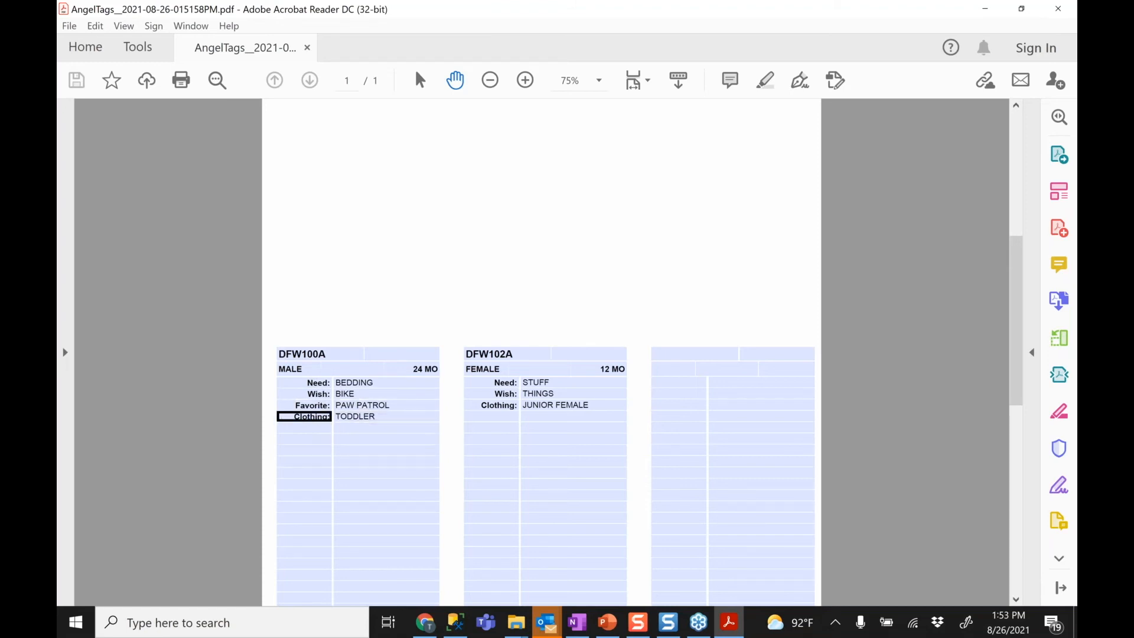
drag(1017, 326, 1016, 405)
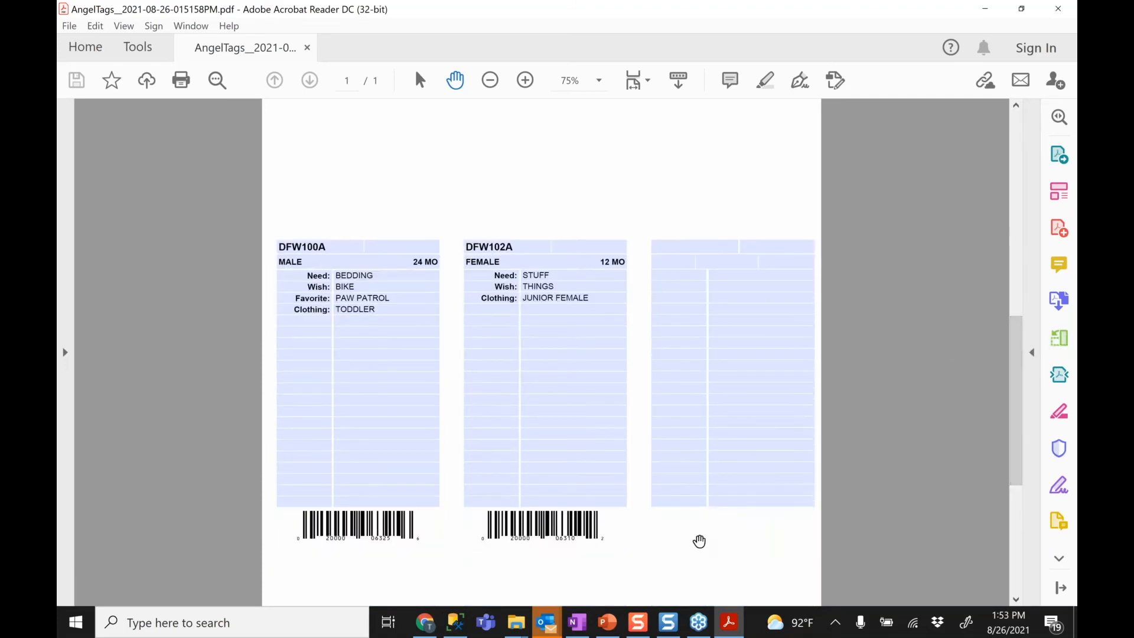
drag(1019, 460, 1017, 313)
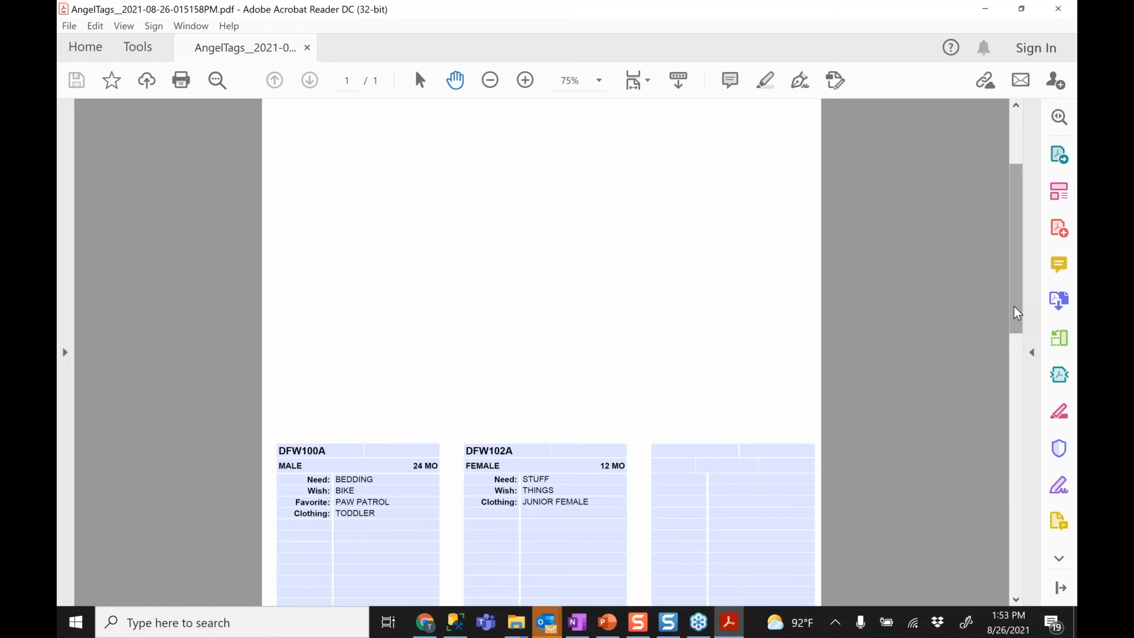
click(70, 26)
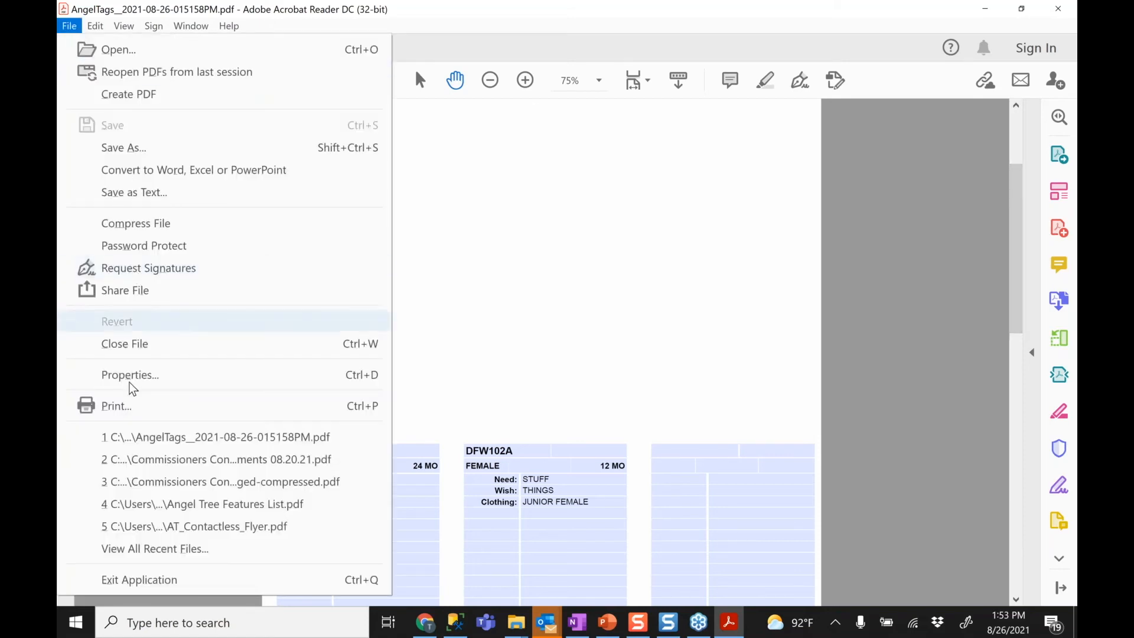
click(122, 407)
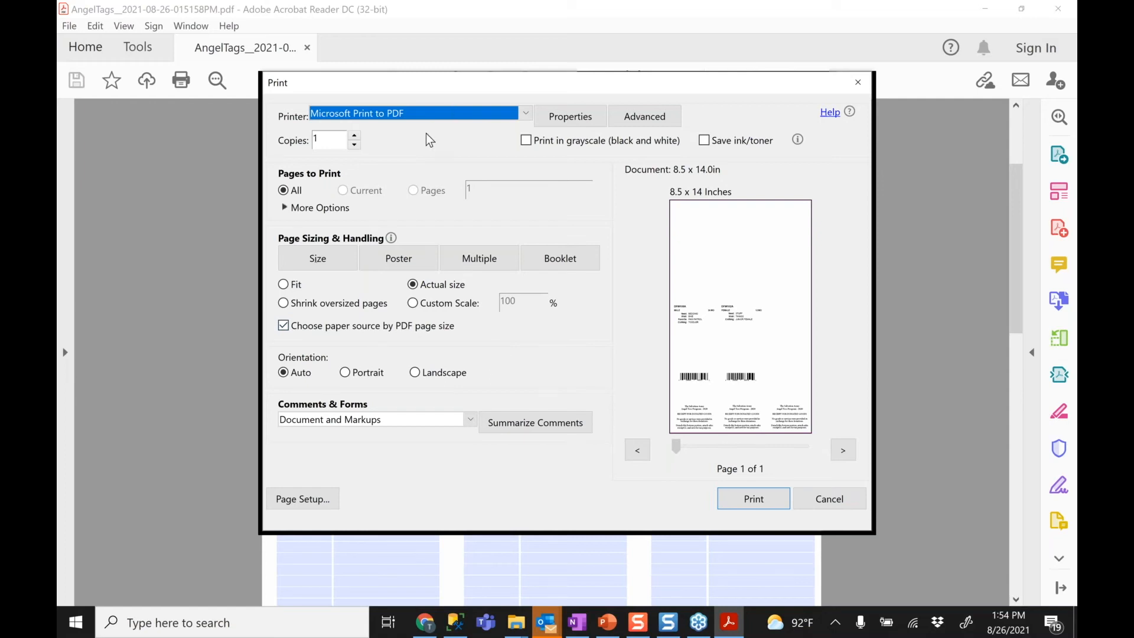
click(347, 376)
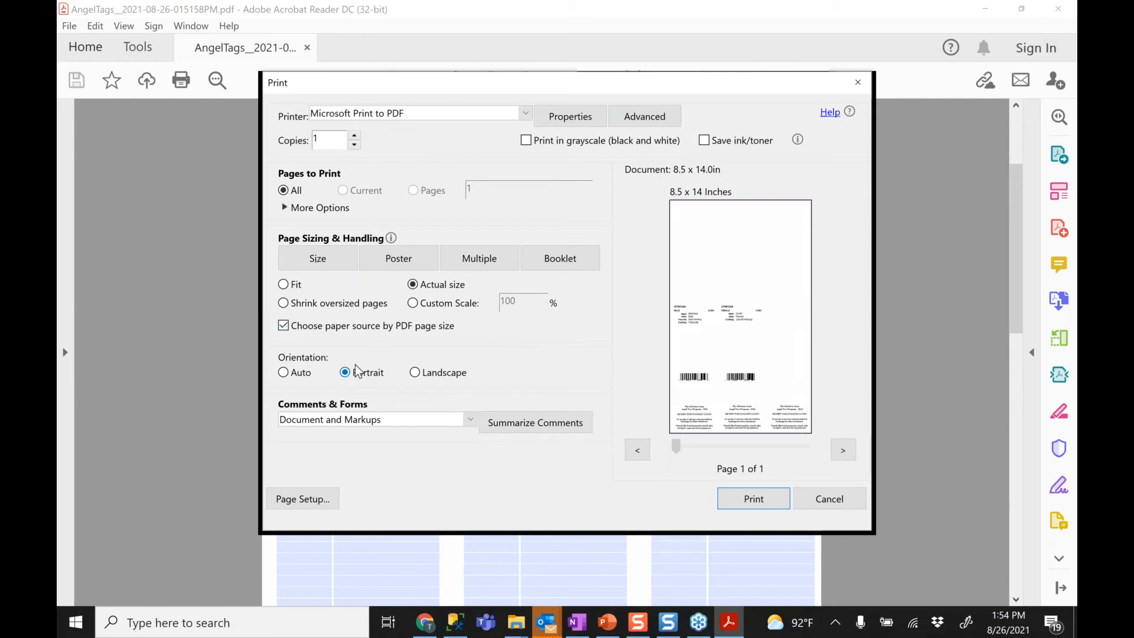
click(416, 304)
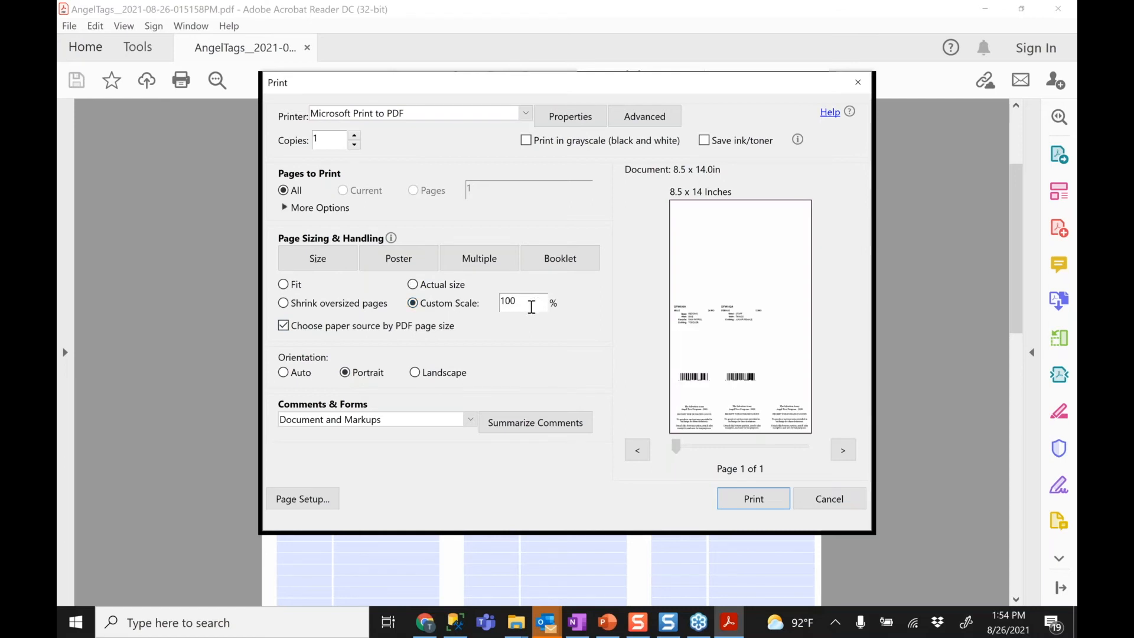
double_click(500, 304)
text(50)
click(735, 58)
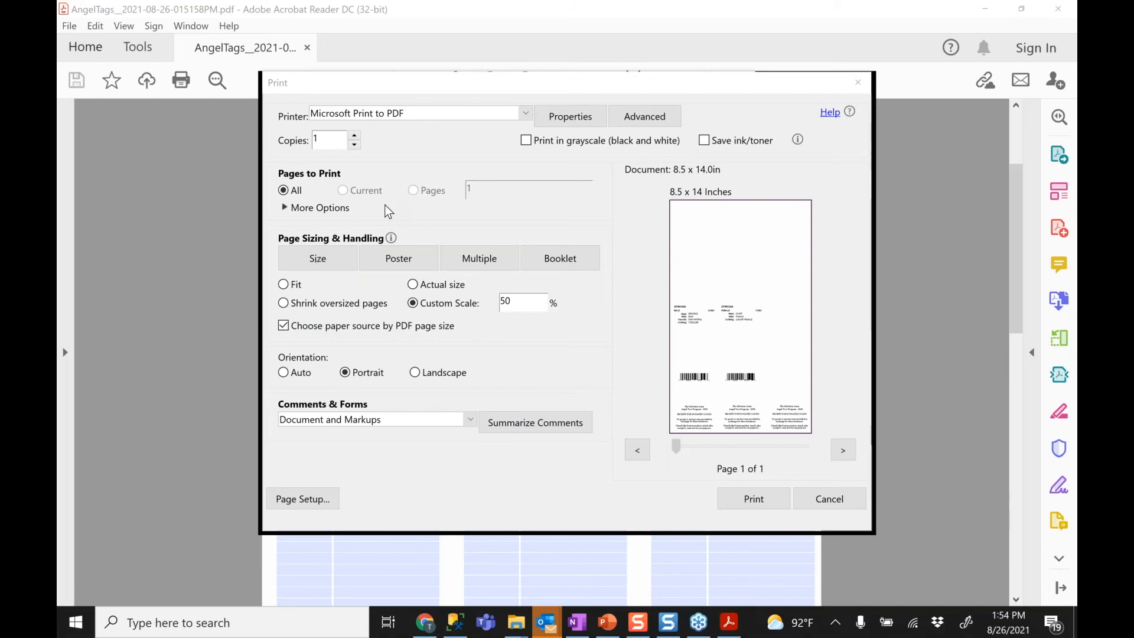
click(834, 504)
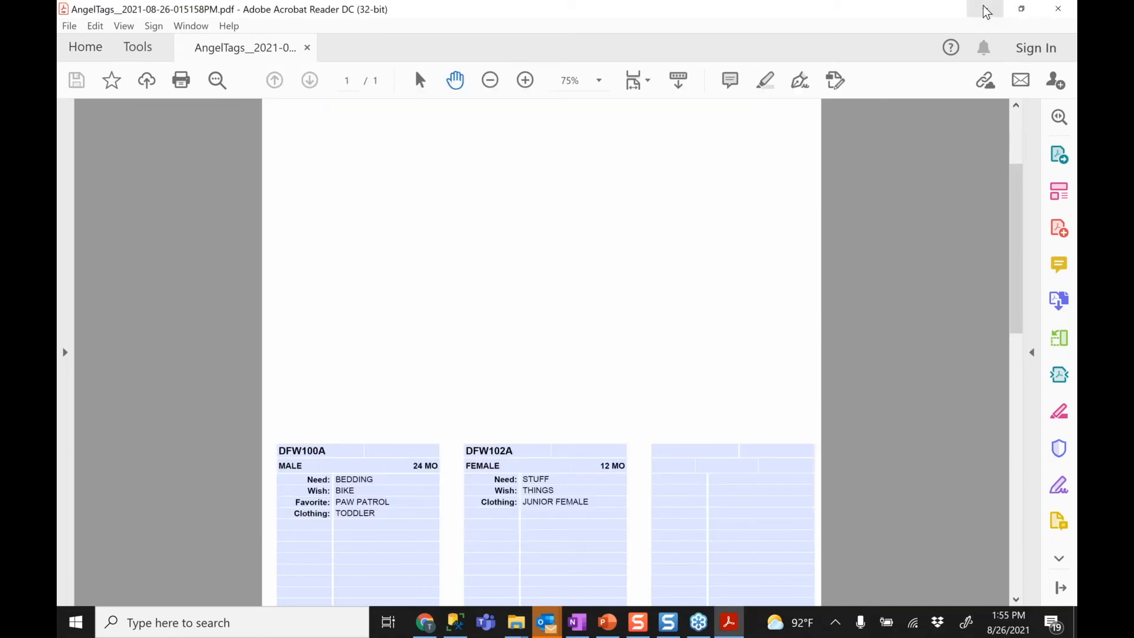
Minimize Acrobat Reader and close the Print Angel Tags dialog to see both angel records
click(921, 39)
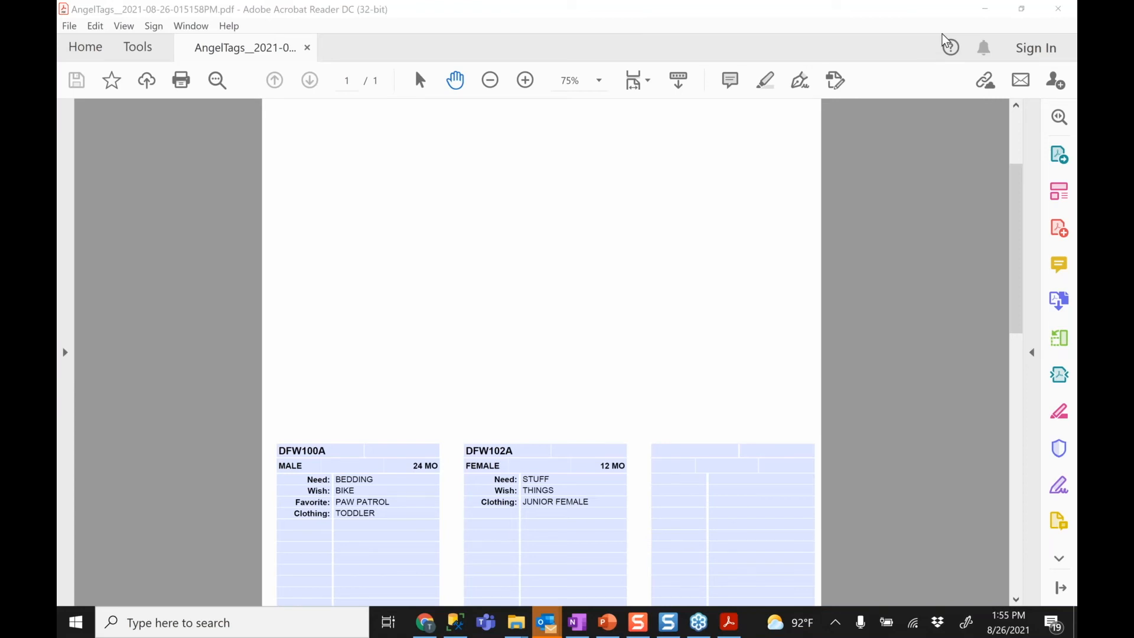
click(991, 11)
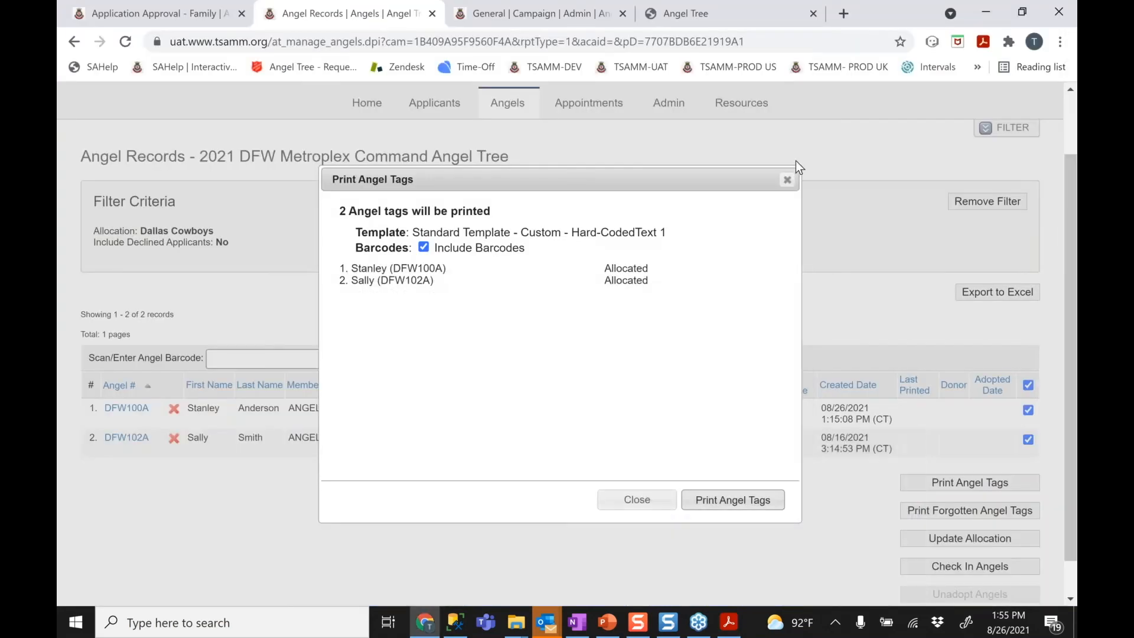
click(786, 181)
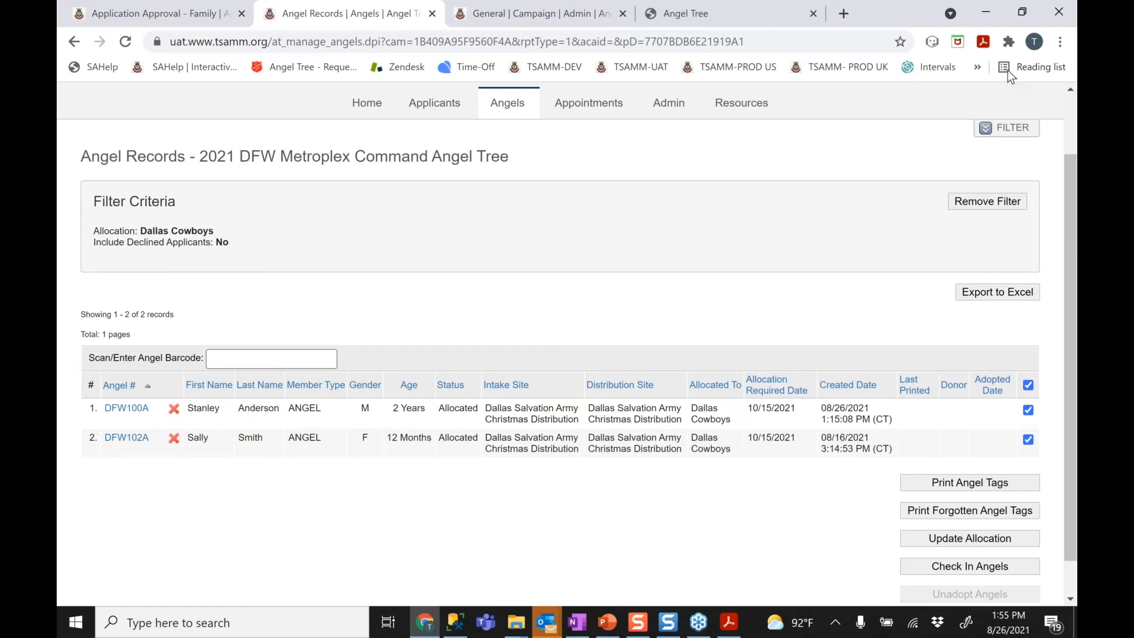
Reload the Angel Records page and check row 1's Last Printed date
click(994, 17)
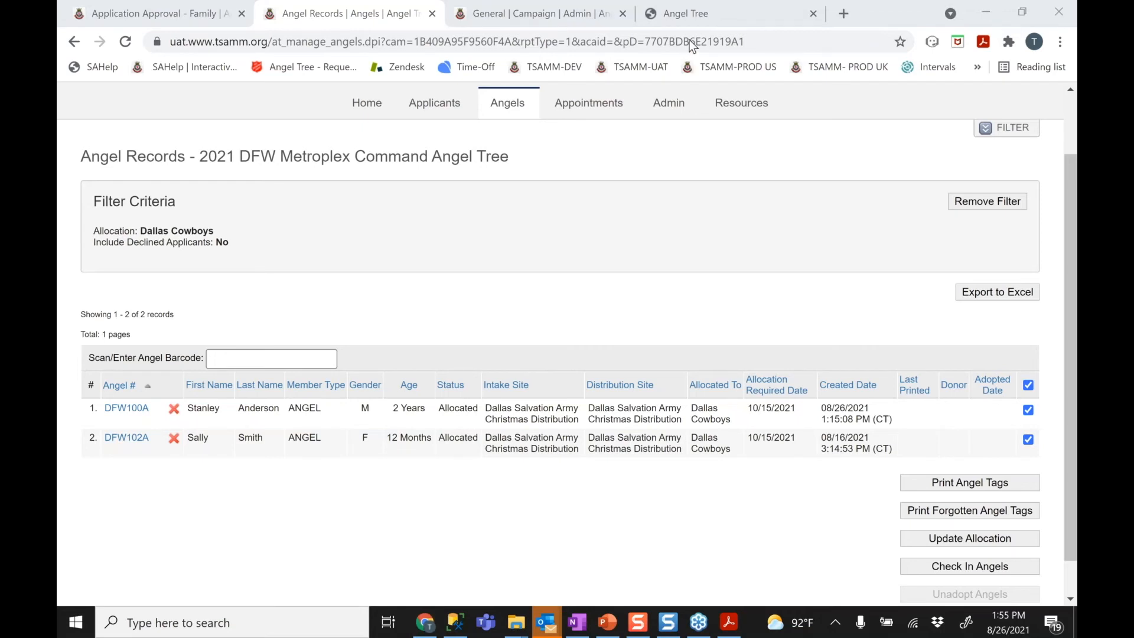
click(125, 41)
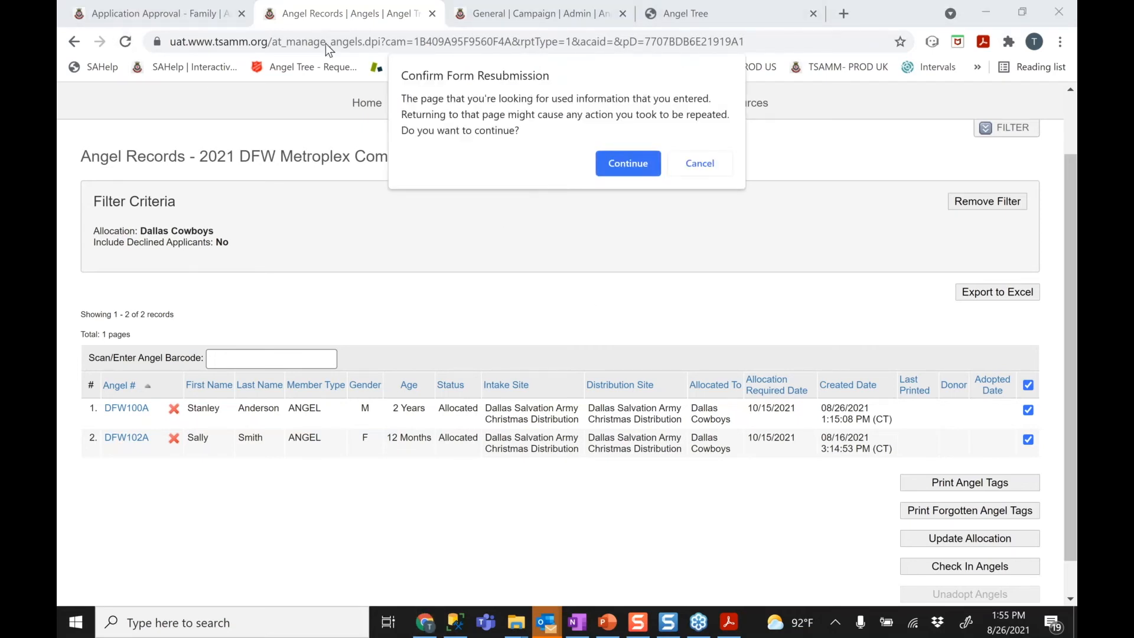
click(640, 172)
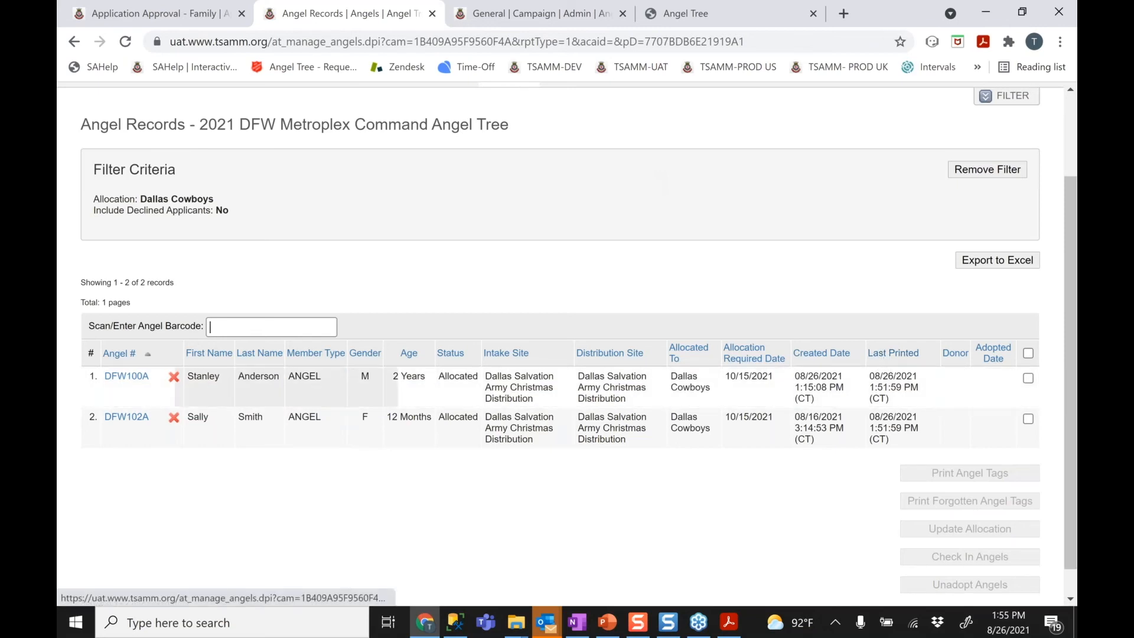
drag(870, 376, 902, 400)
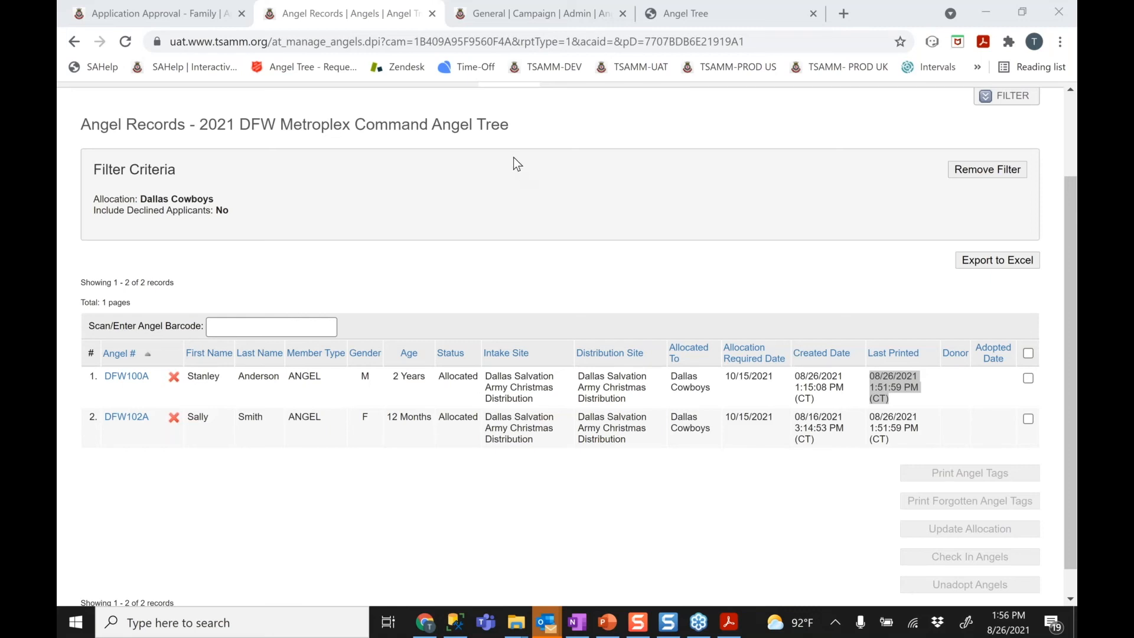
click(509, 127)
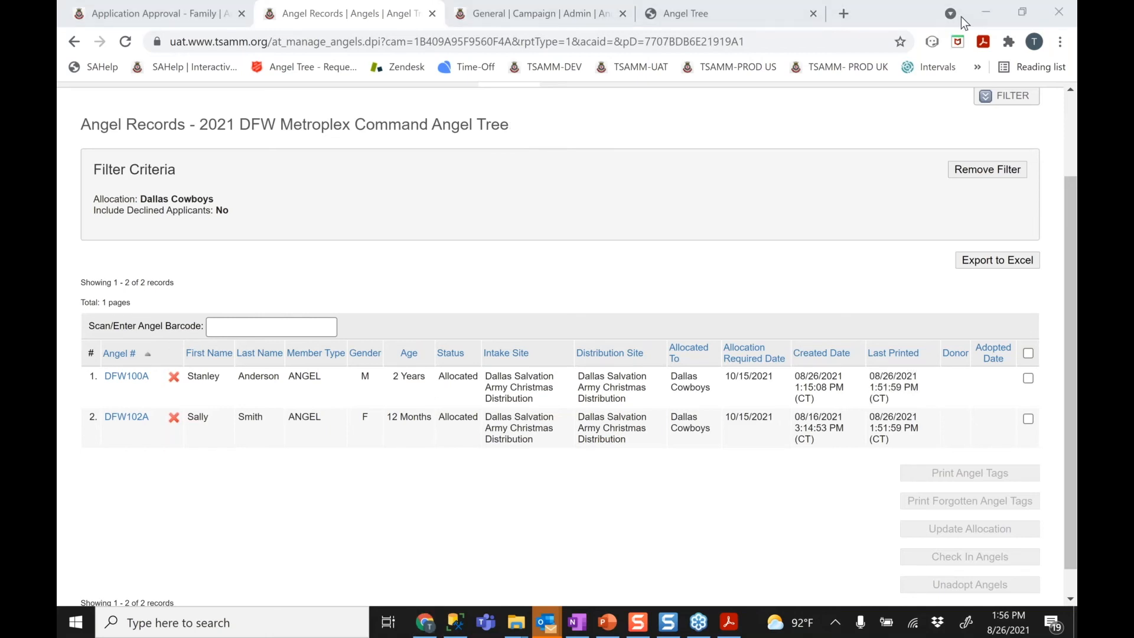
Scroll to the top of Angel Records and open the Admin menu
click(612, 288)
scroll(612, 288, up, 2)
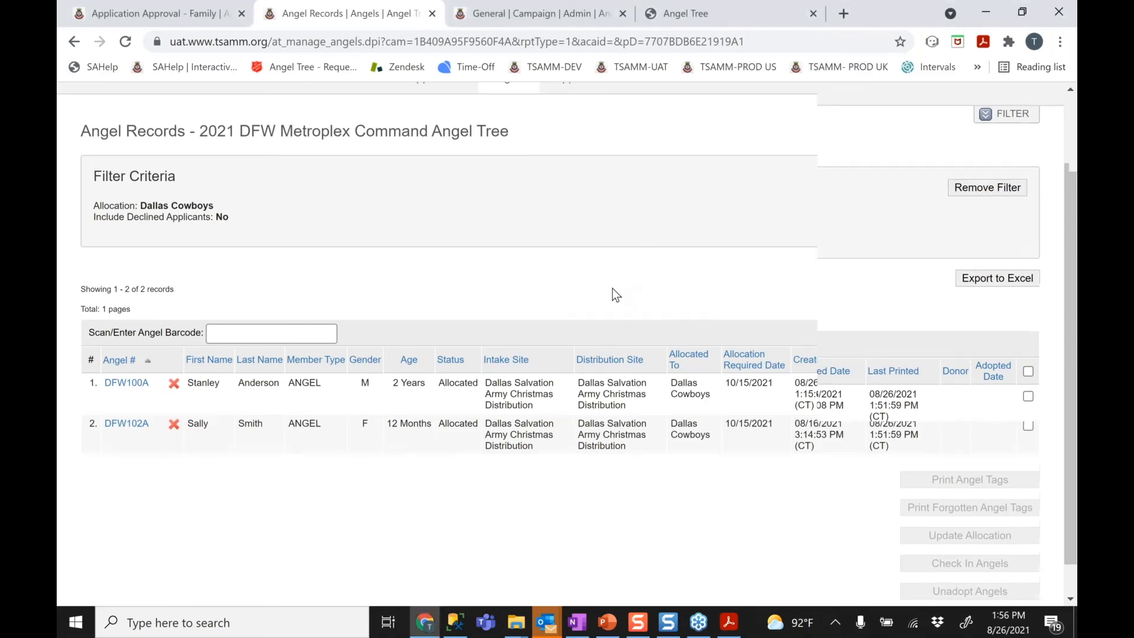
scroll(612, 288, up, 1)
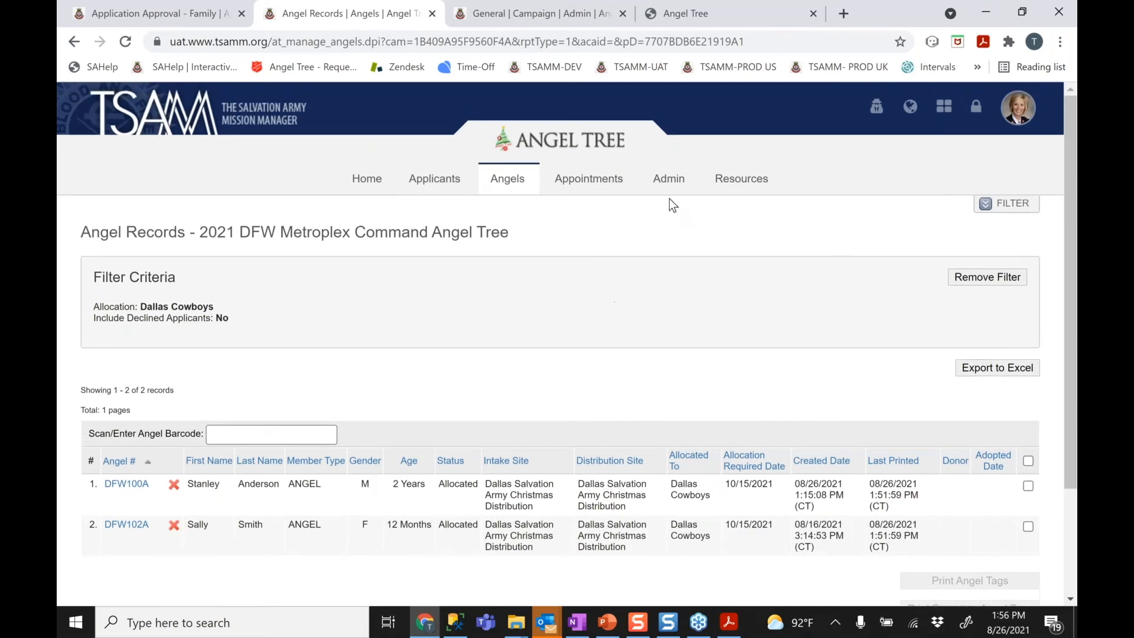
click(671, 183)
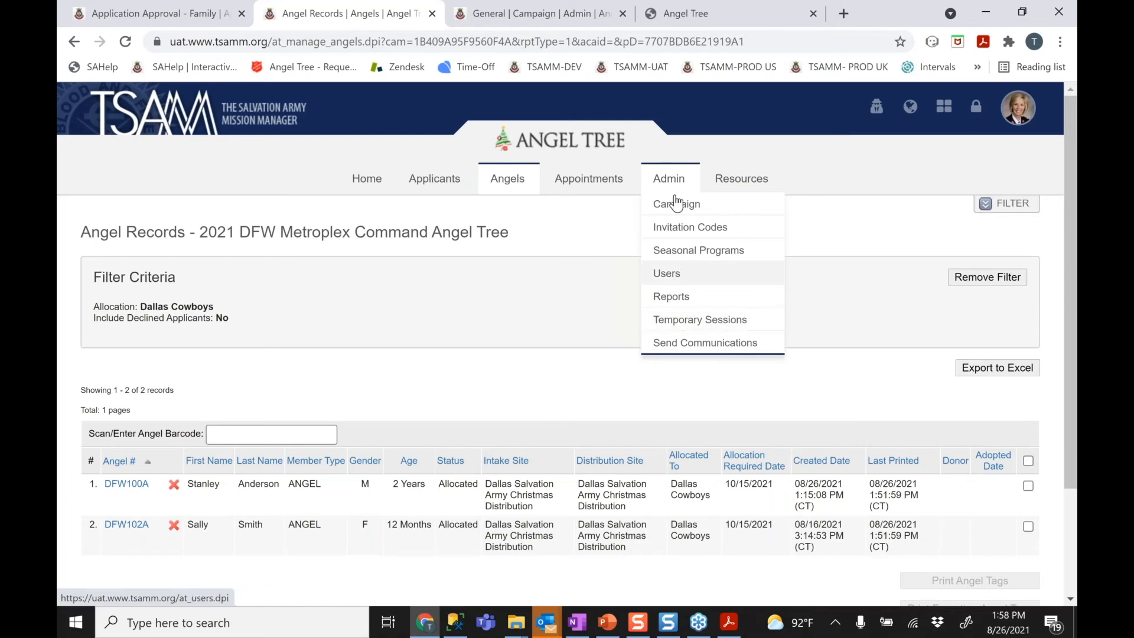
Open Admin > Send Communications and move past the intro page to Step 1
click(687, 348)
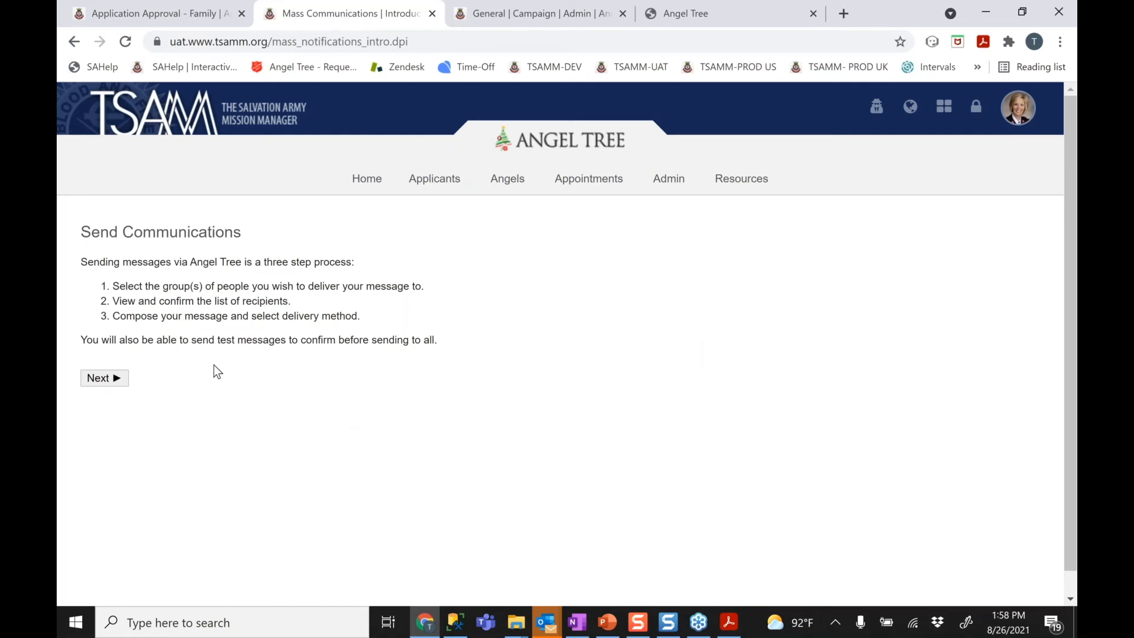
click(109, 374)
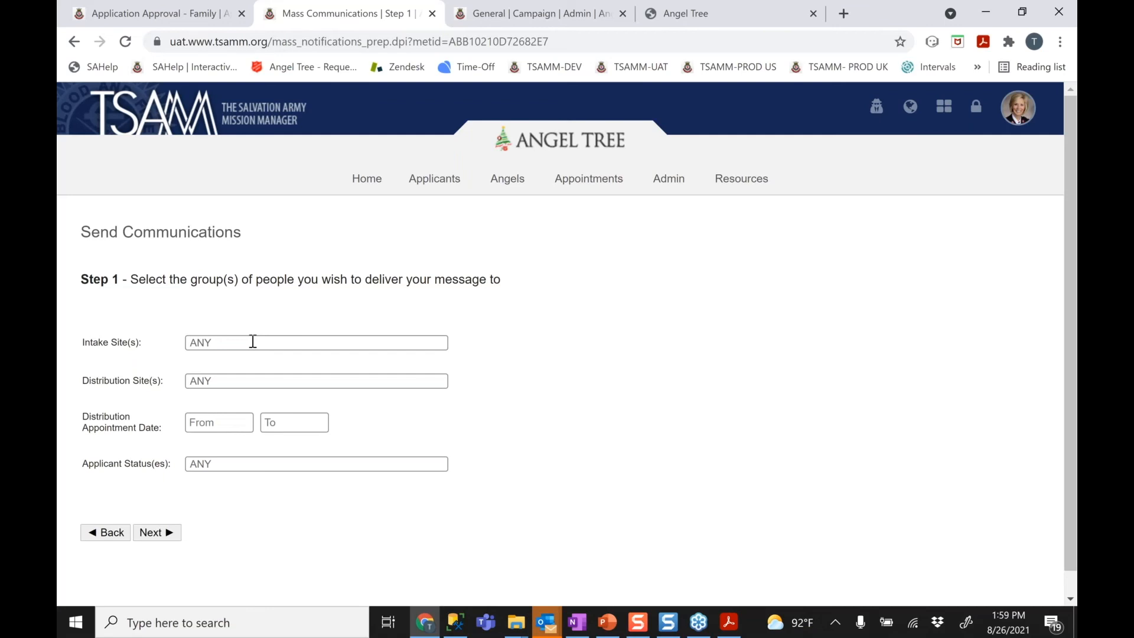
click(210, 383)
click(243, 401)
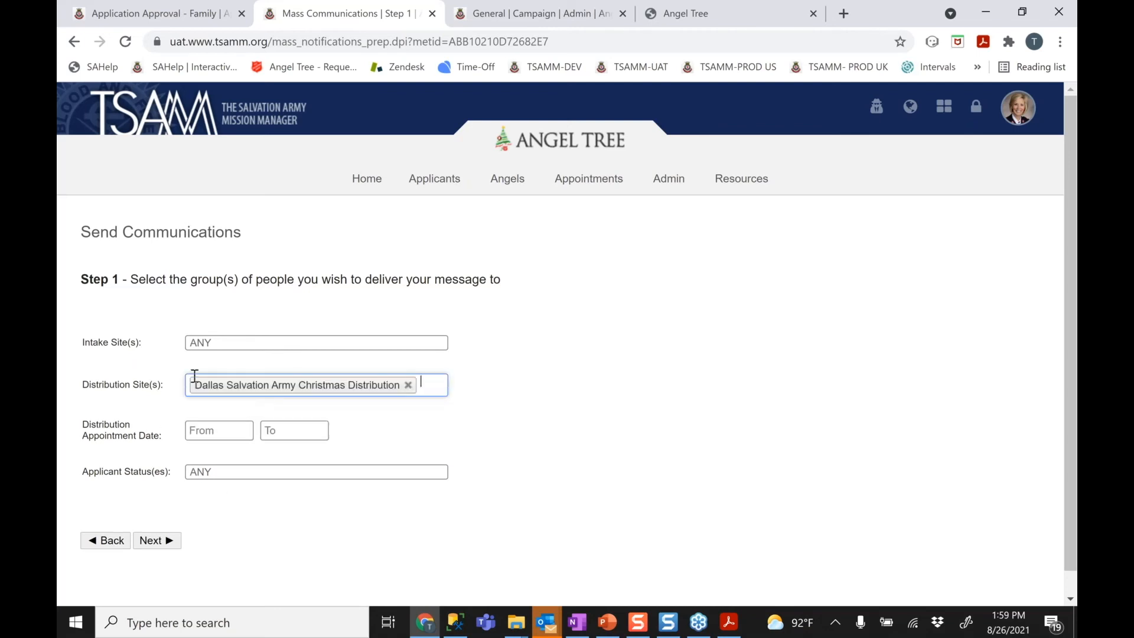
click(236, 428)
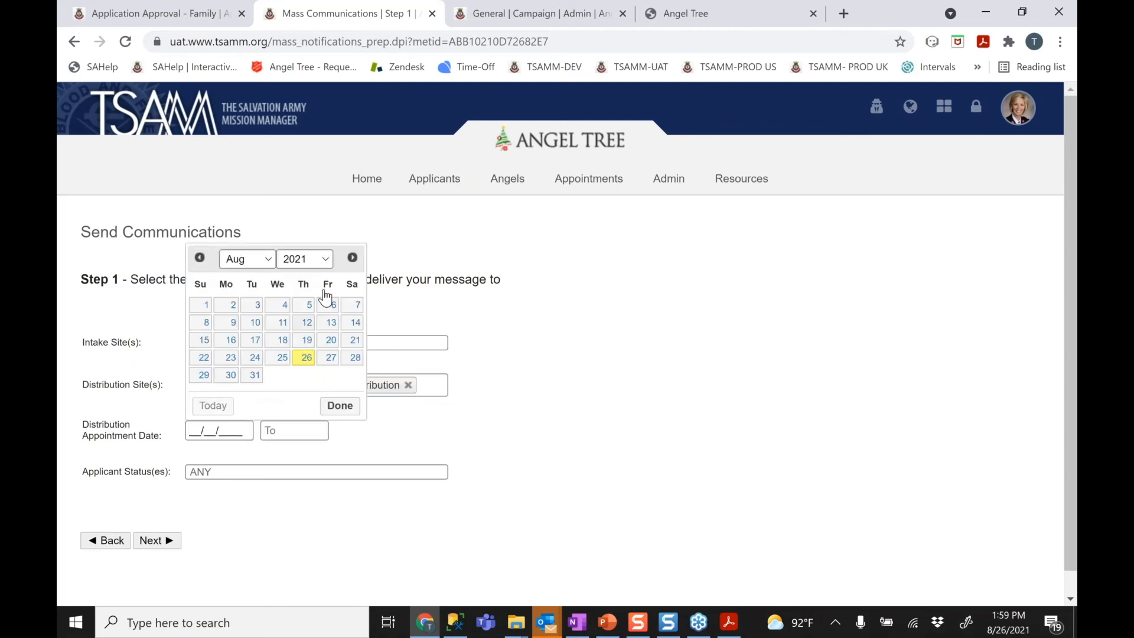
click(268, 264)
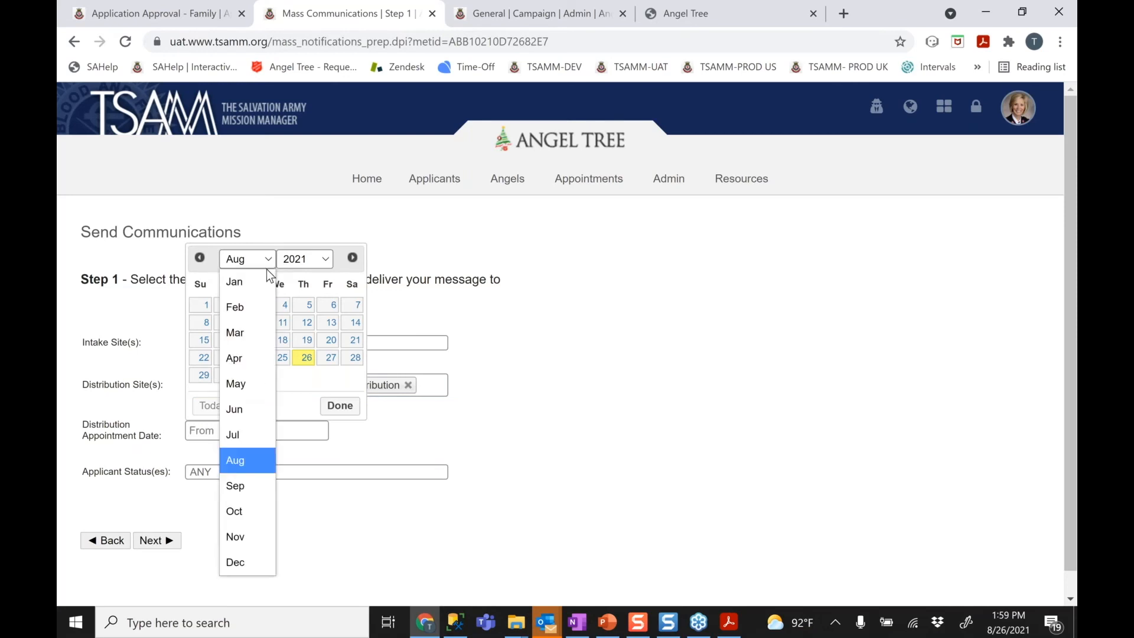
click(242, 564)
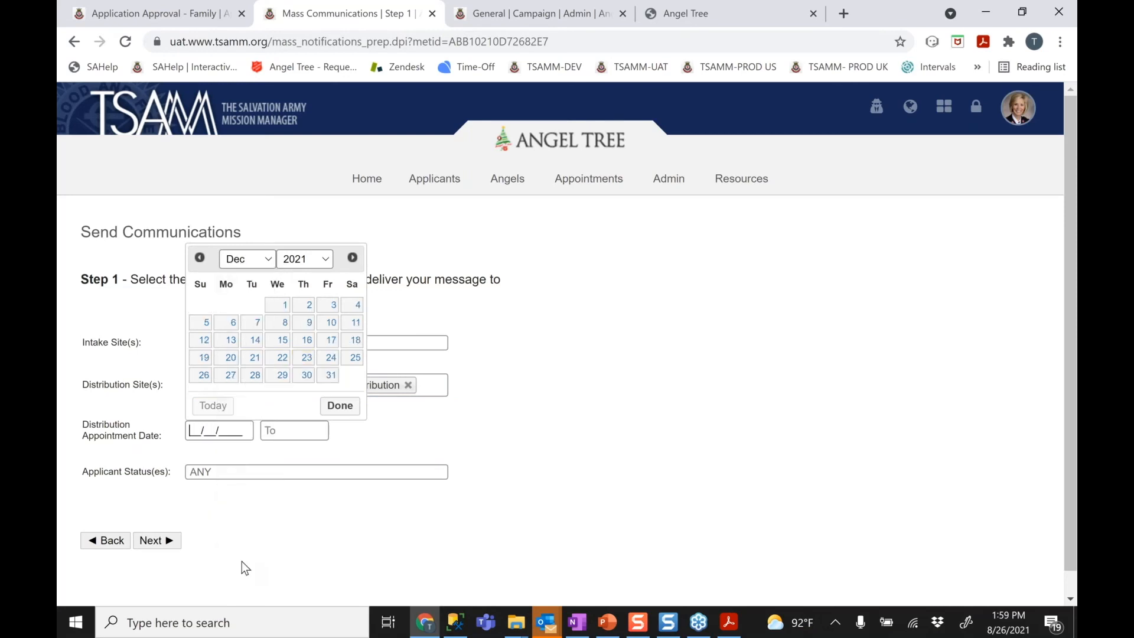
click(329, 323)
click(283, 431)
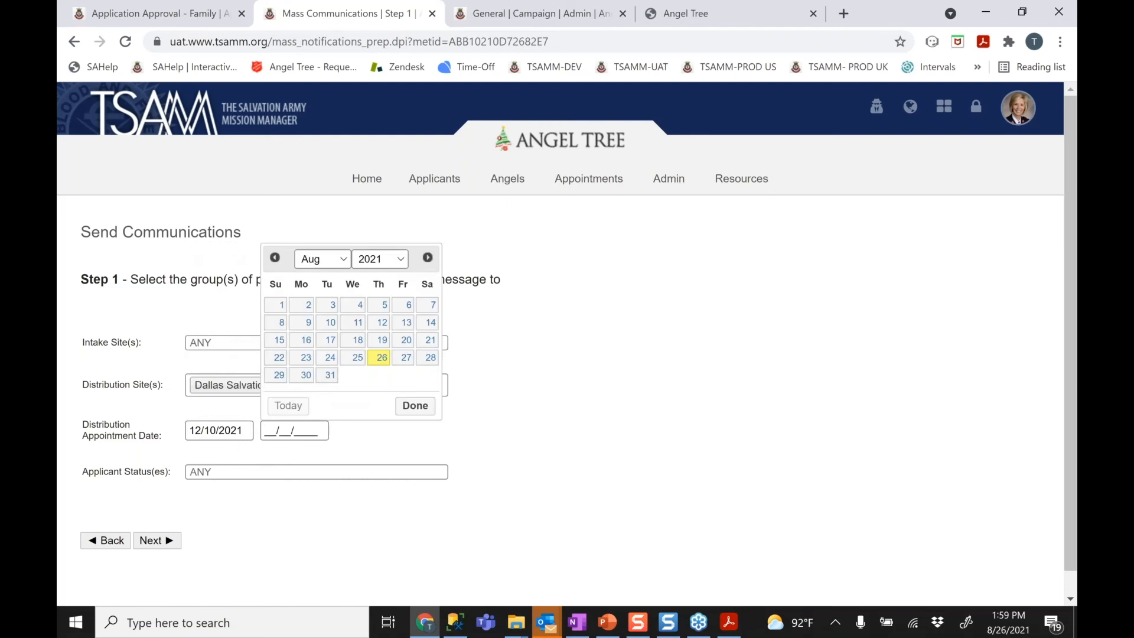
click(342, 260)
click(314, 562)
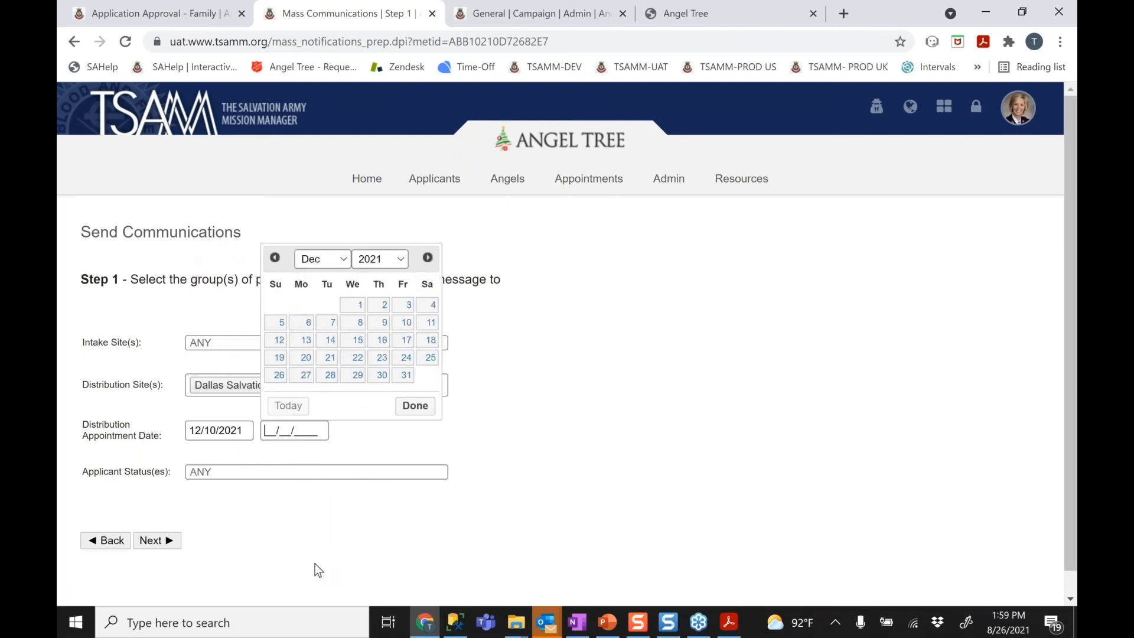
click(408, 323)
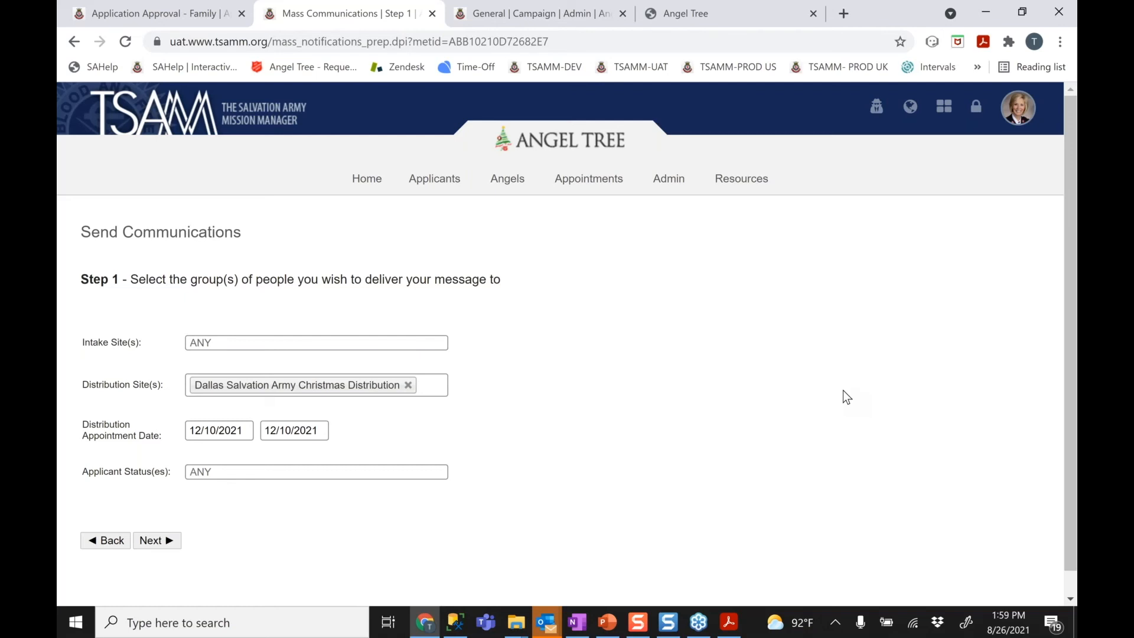
click(408, 385)
click(307, 423)
key(BackSpace)
click(215, 425)
key(BackSpace)
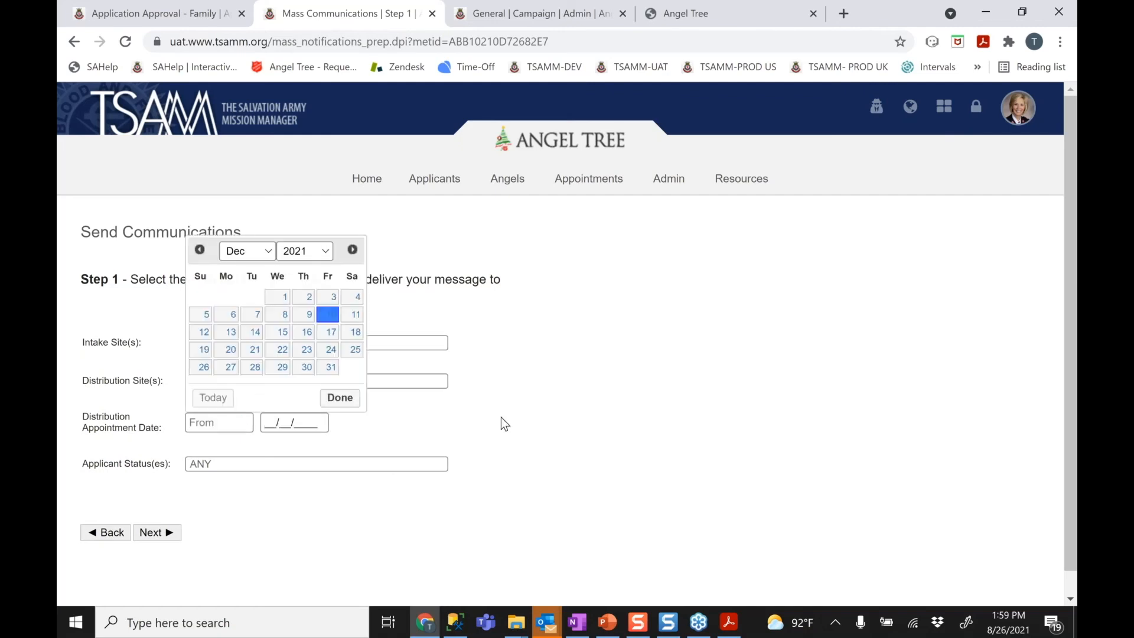
Set Intake Site(s) to Dallas Salvation Army Christmas Distribution and continue to Step 2
click(502, 421)
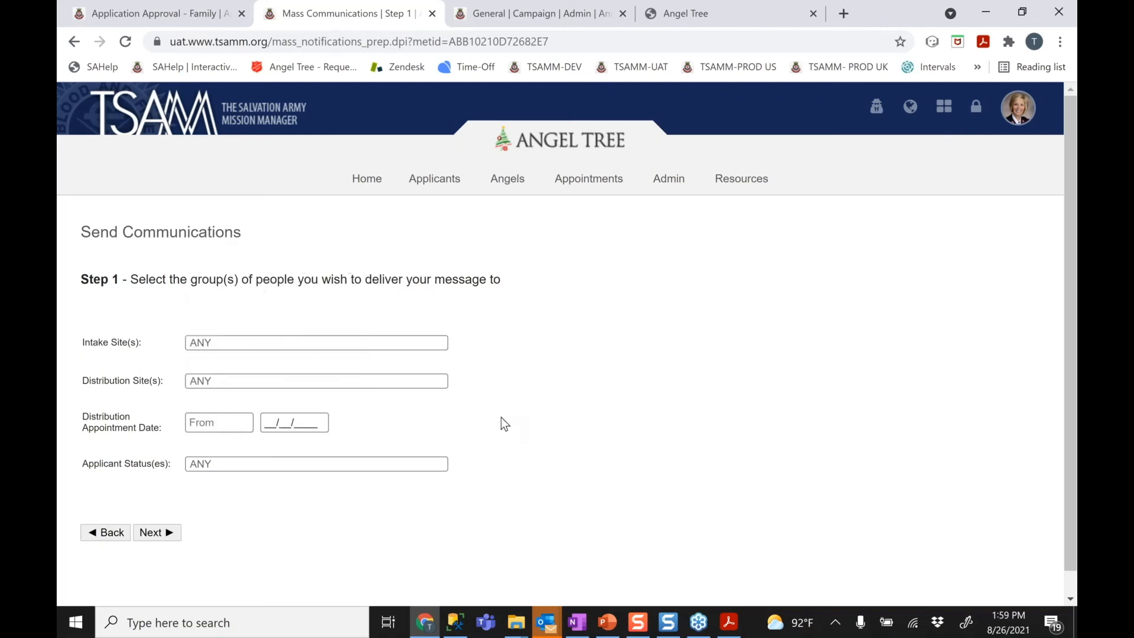
click(241, 343)
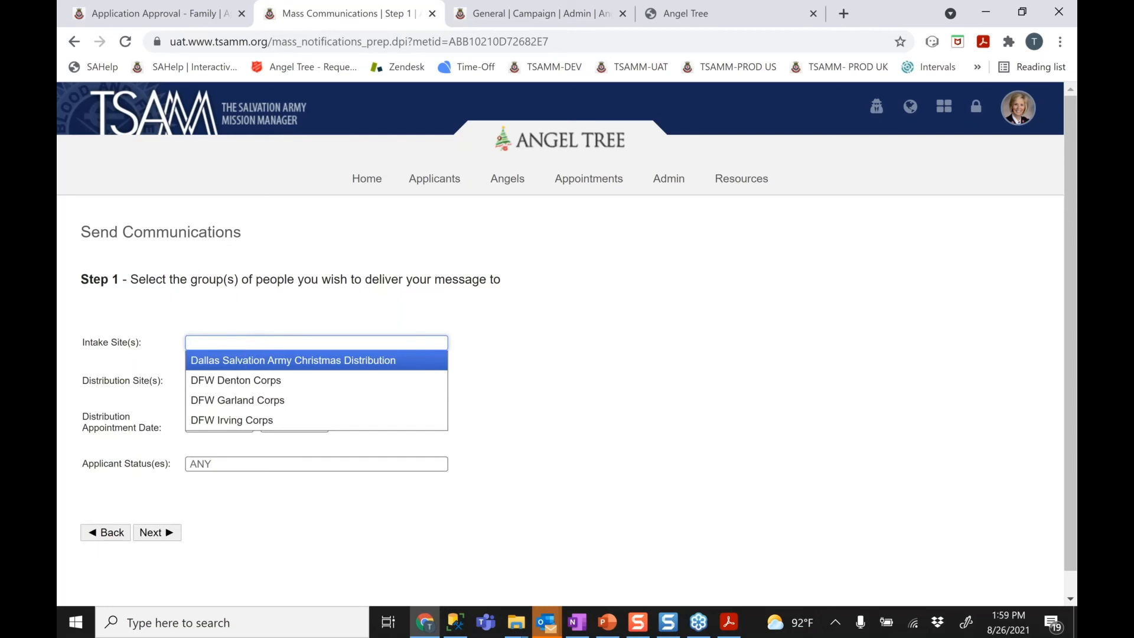
click(239, 358)
click(435, 346)
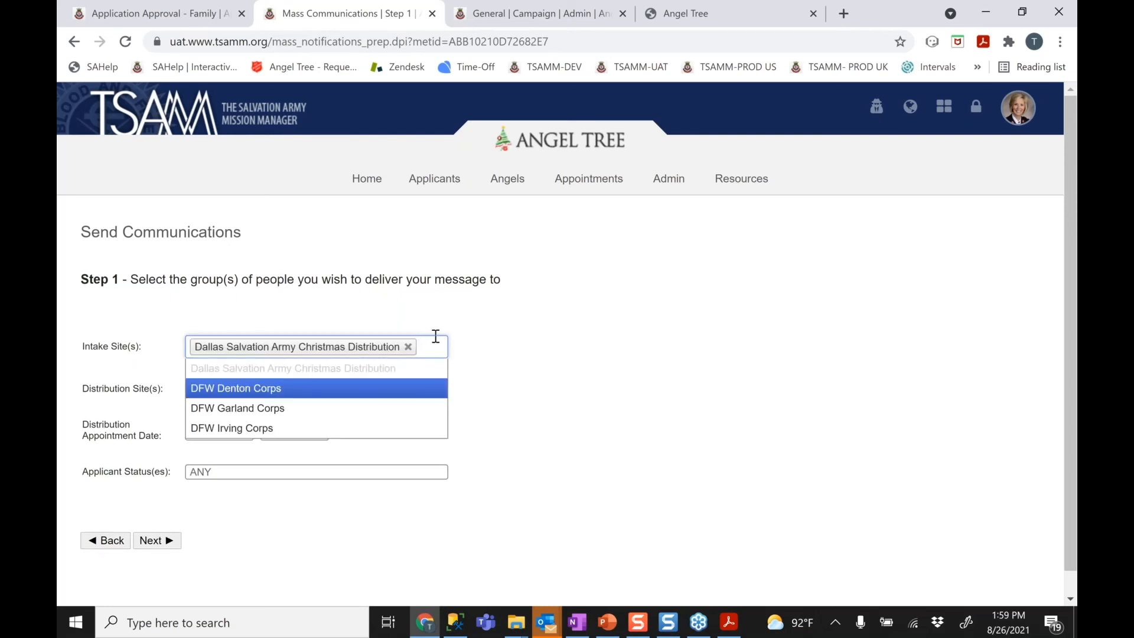
click(425, 285)
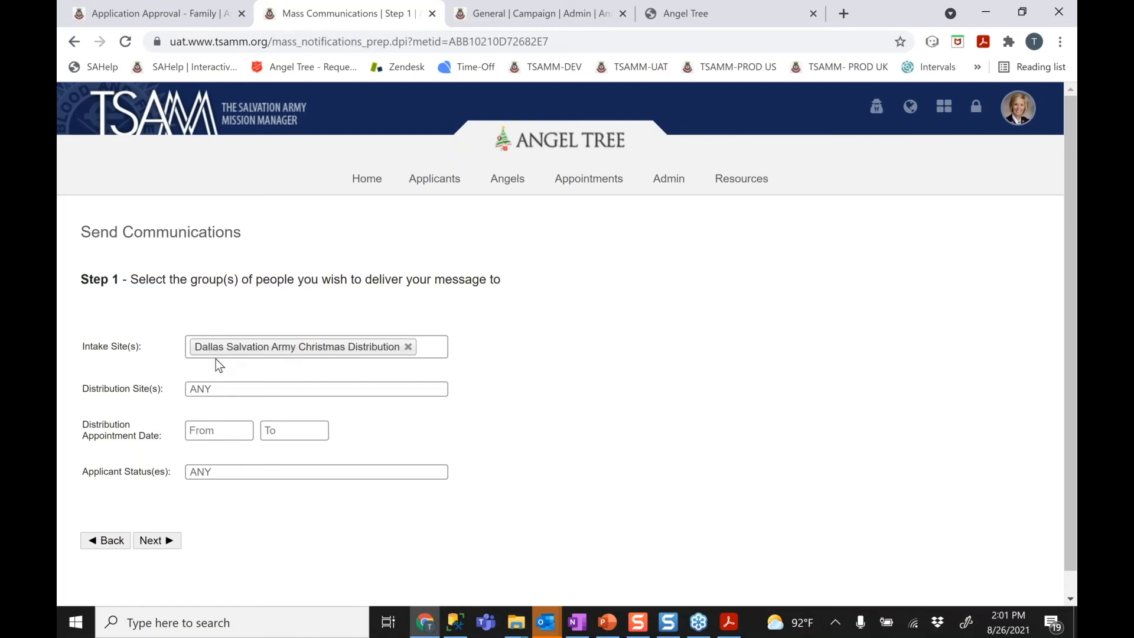
click(170, 539)
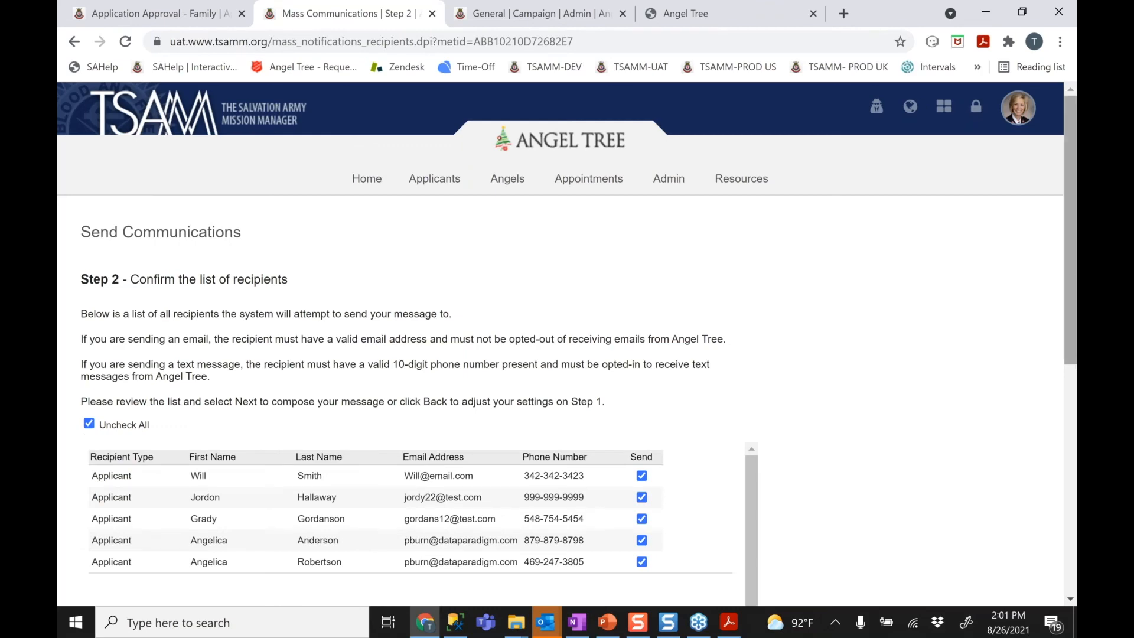
Untick Send for the first three Dallas applicants, keeping only the last two checked
scroll(1075, 419, down, 2)
scroll(1075, 419, down, 2)
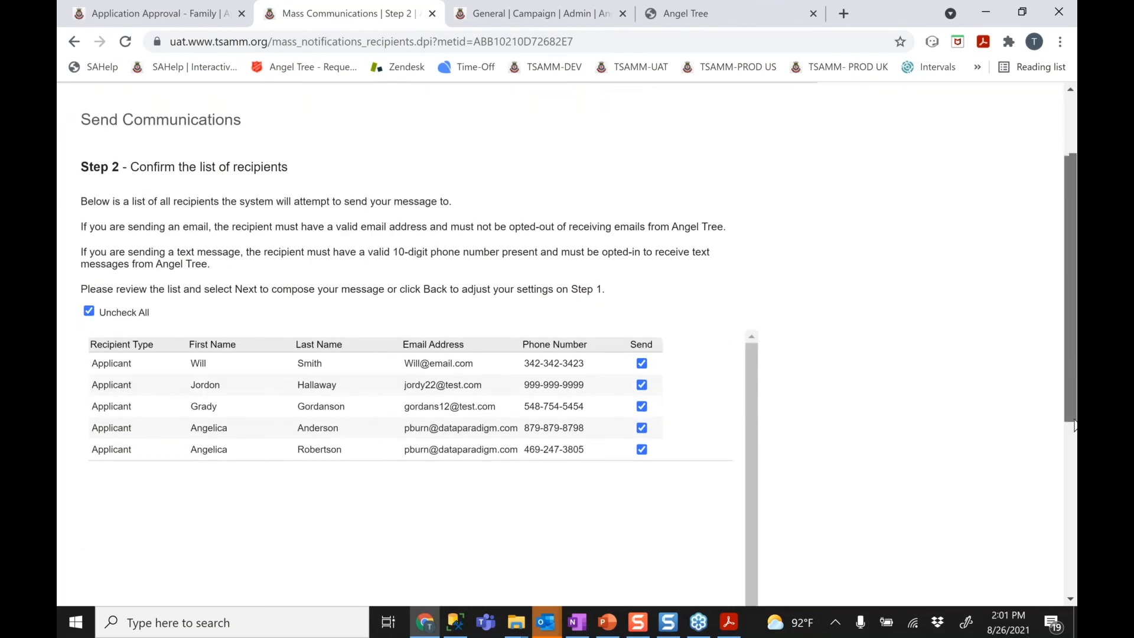
drag(1075, 438, 1064, 407)
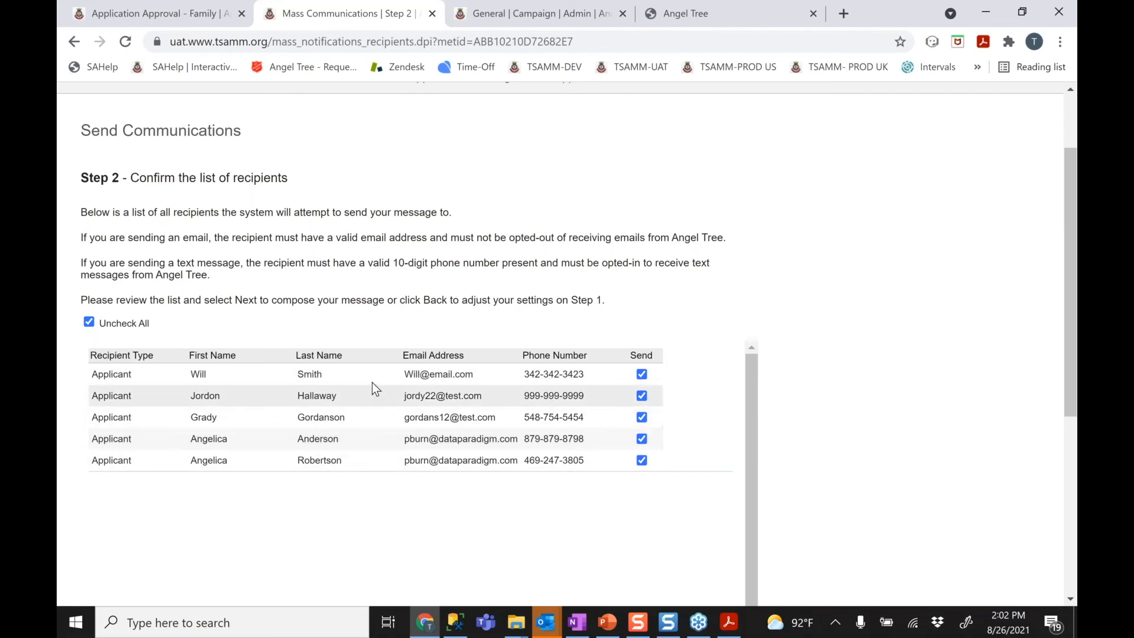
click(642, 396)
click(642, 417)
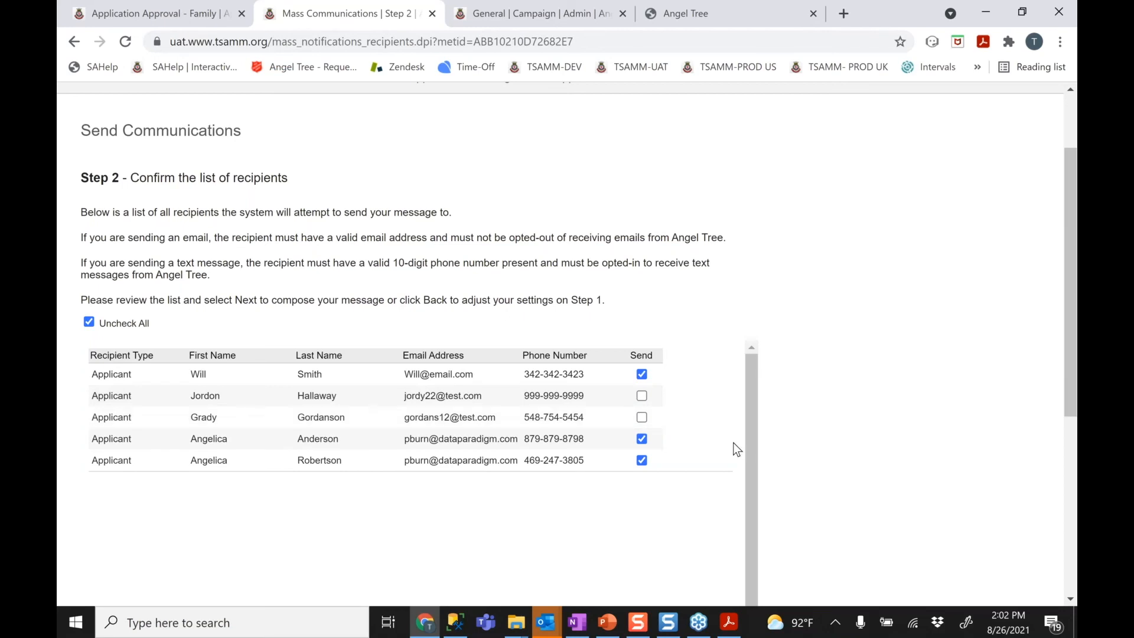
click(641, 374)
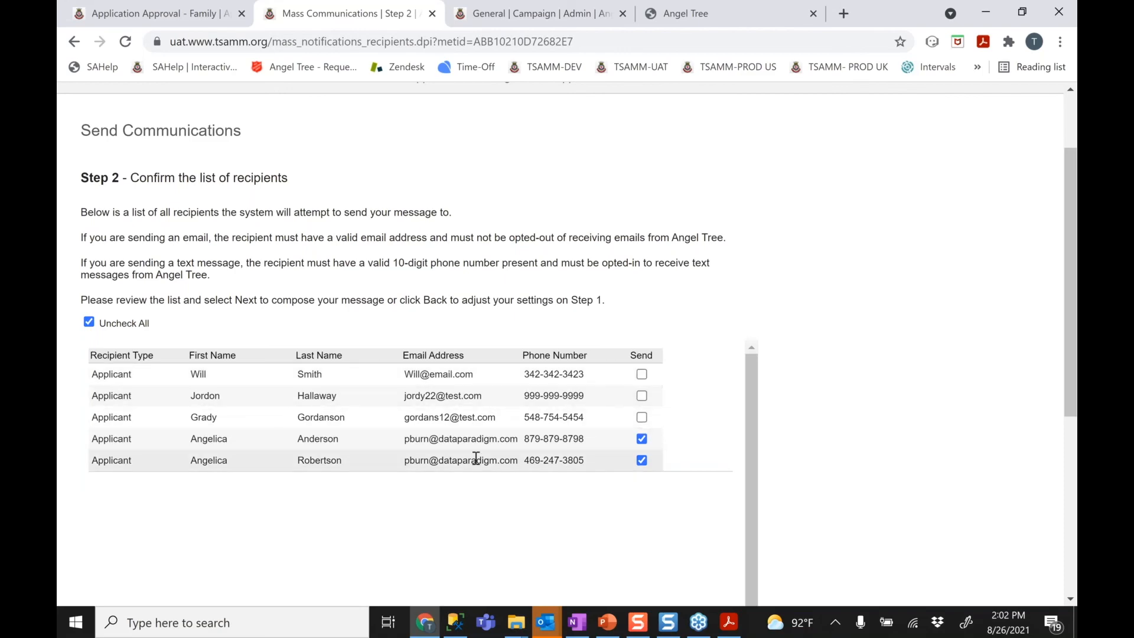
drag(1070, 324, 1070, 500)
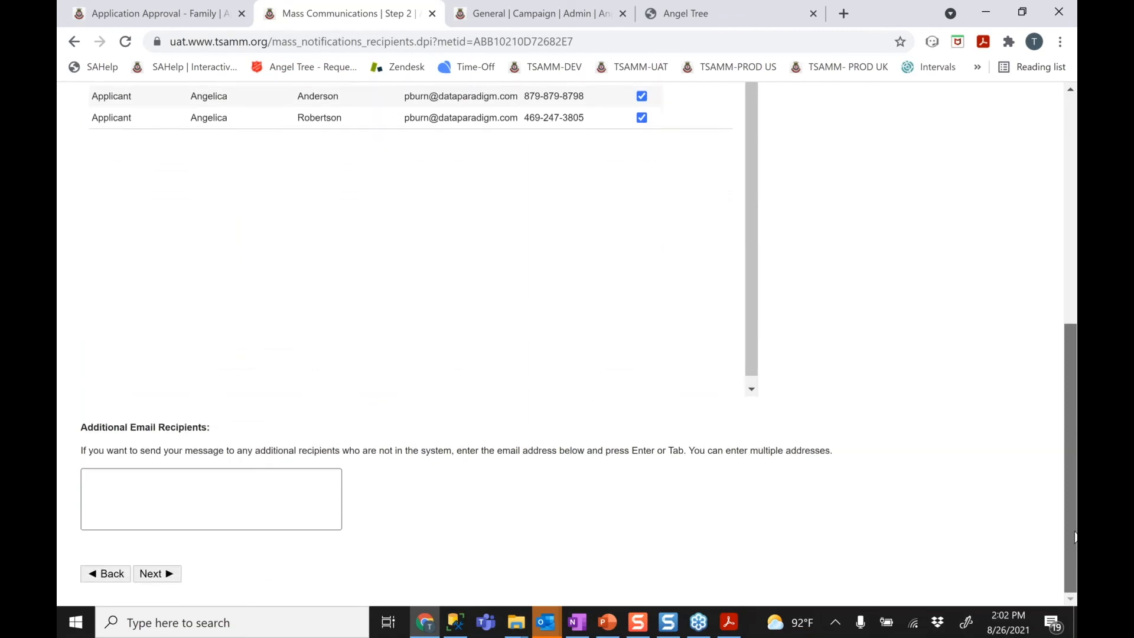
Add an extra e-mail address under Additional Email Recipients, then advance to Step 3
click(162, 492)
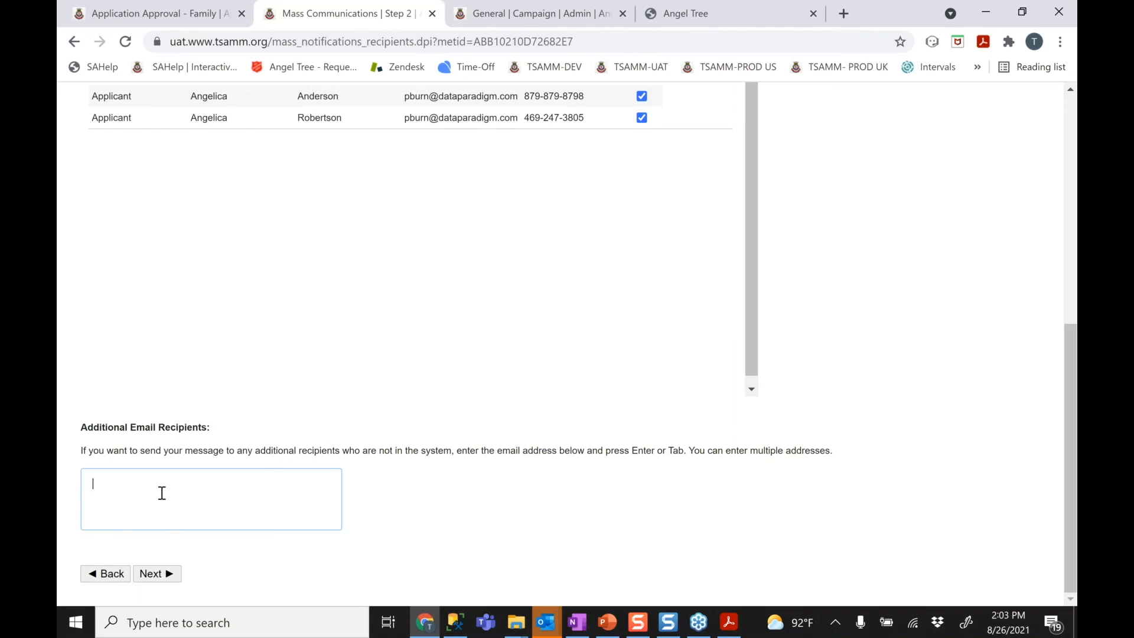
key(Return)
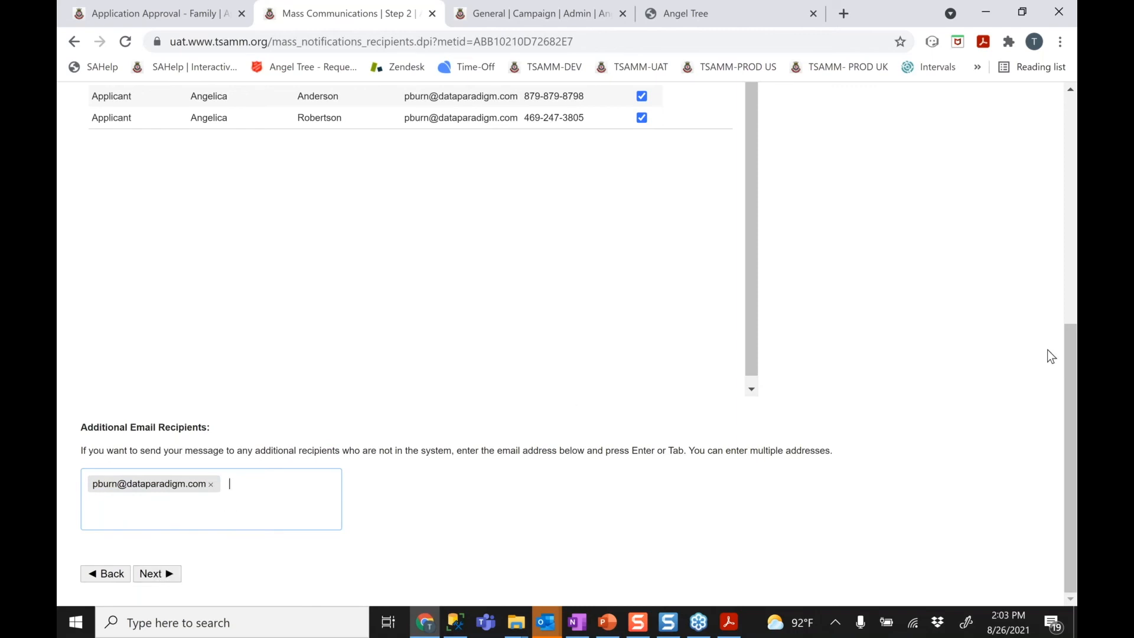
drag(1069, 390, 1051, 408)
click(159, 573)
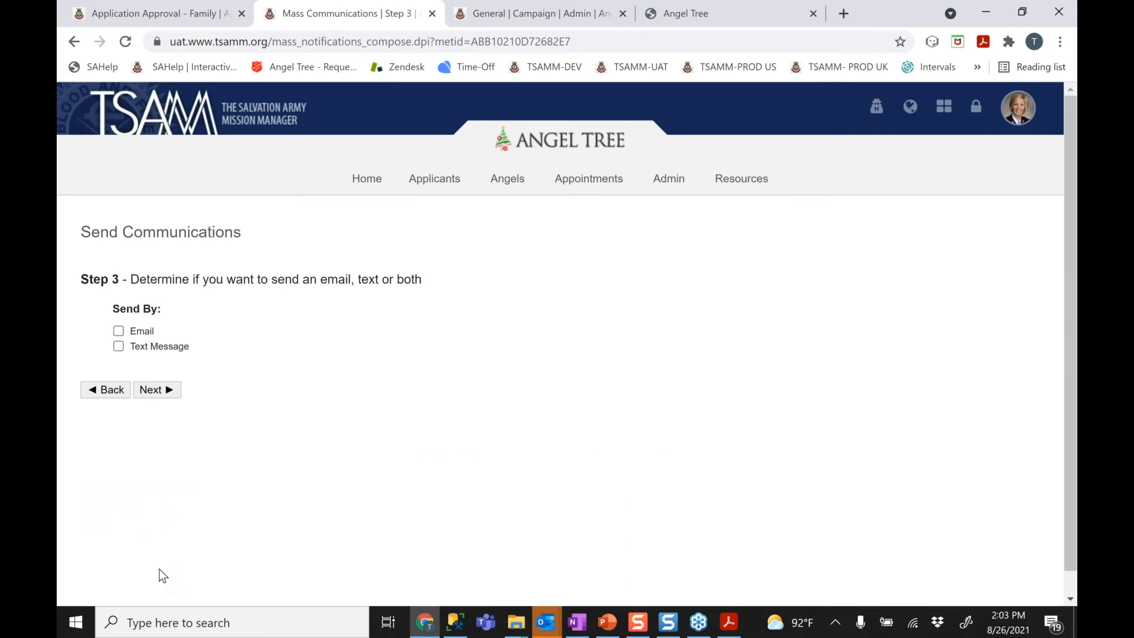
Tick Email as the send method and read the Reply-To field's help text
click(119, 331)
drag(1071, 386, 1068, 494)
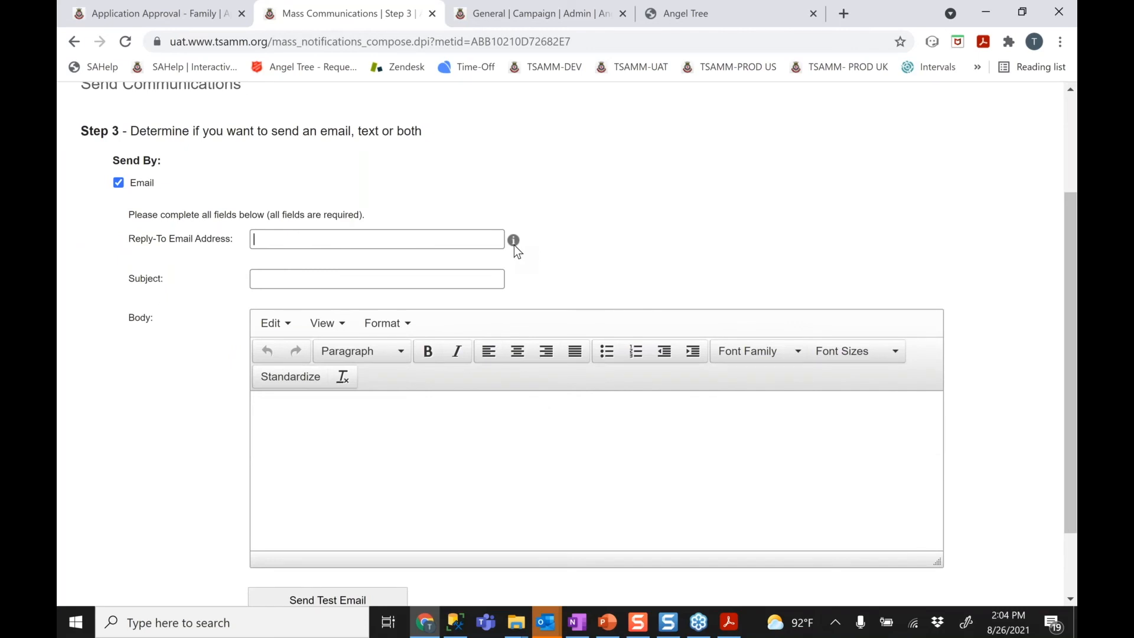
mouse_move(514, 242)
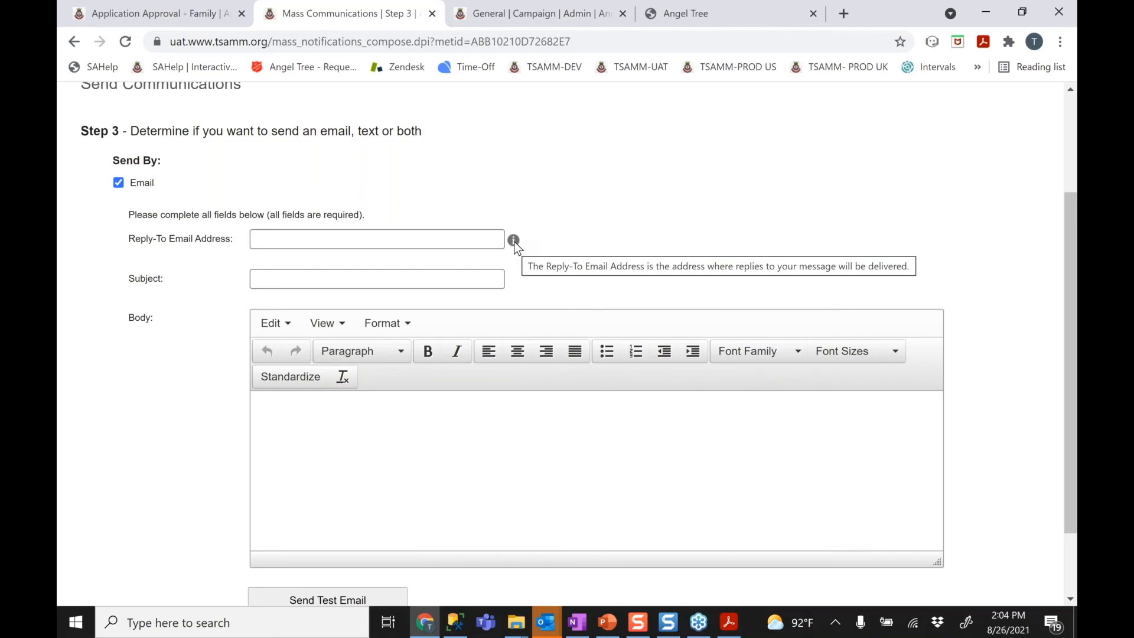
Enter the corps reply-to e-mail address and the subject 'URGENT NEWS - Distribution Rescheduled'
click(309, 283)
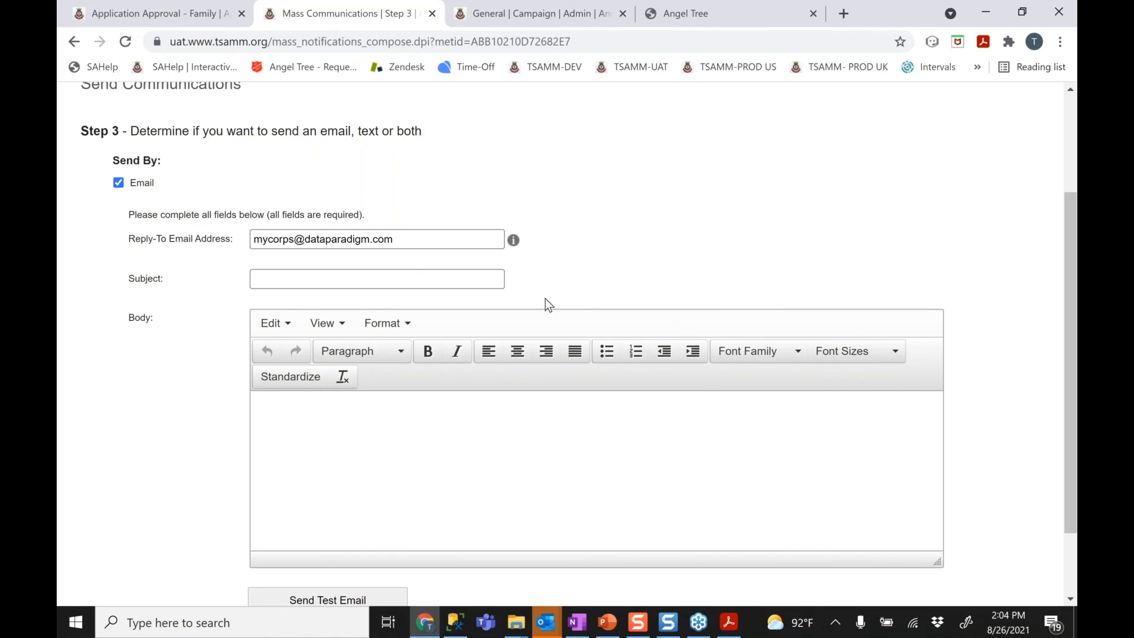
text(URGENT NEWS - Distribution )
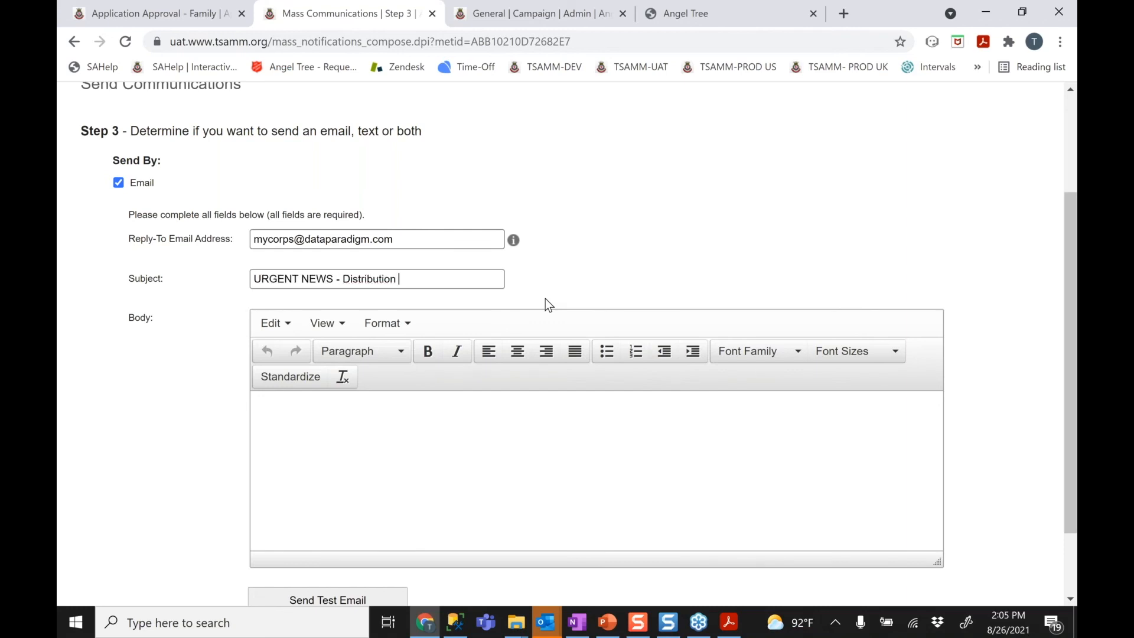
text(Rescheduled)
Write 'Dear applicants,' then 'The distribution for tomorrow has been cancelled due to weather.'
click(399, 421)
text(Dear applicants,)
key(Return)
key(Return)
key(BackSpace)
key(BackSpace)
key(Return)
text(The )
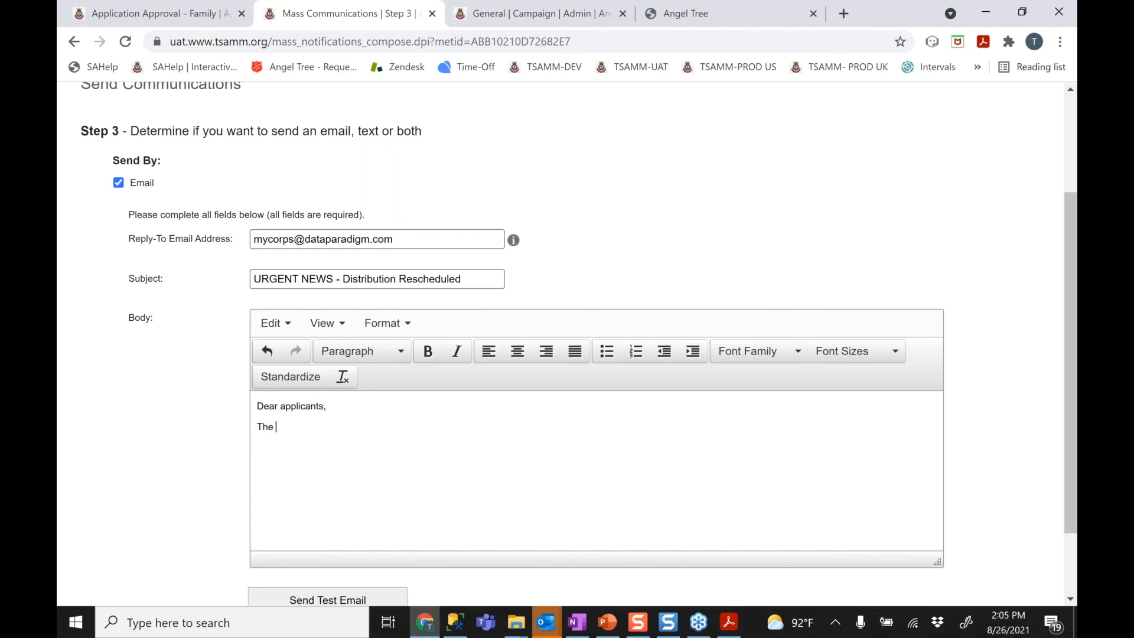
text(distribution for tomorrow has been ca)
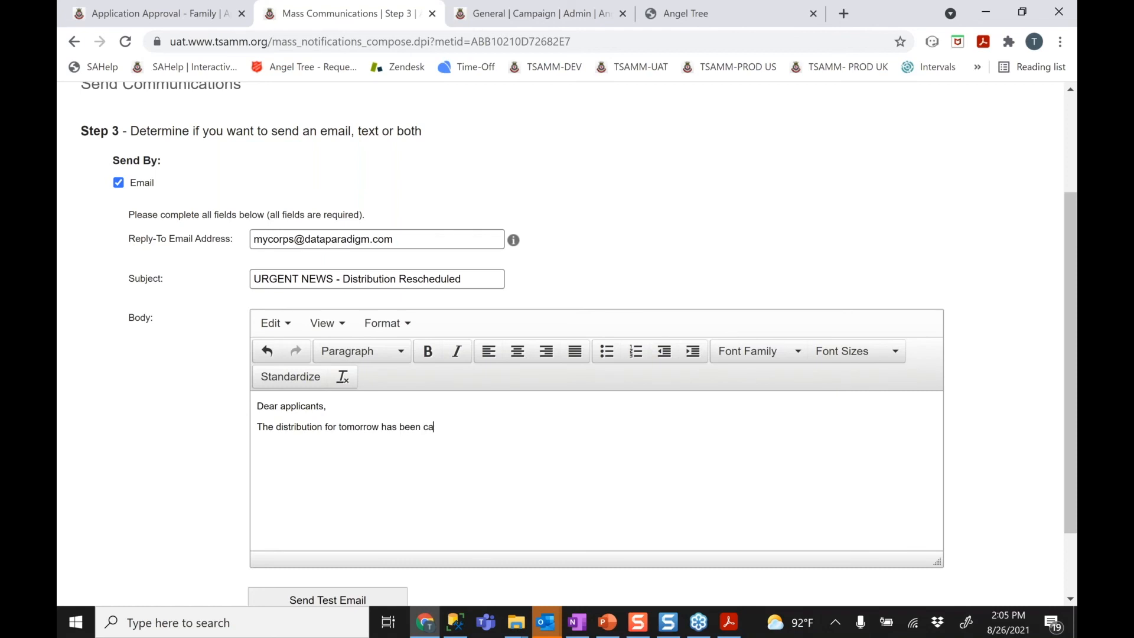
text(ncelled due to weather.)
Add the line 'Please come on Tuesday at your same appointed time.' below it
key(Return)
text(please no)
key(BackSpace)
key(BackSpace)
key(BackSpace)
key(BackSpace)
key(BackSpace)
key(BackSpace)
key(BackSpace)
key(BackSpace)
key(BackSpace)
key(BackSpace)
text(Please come on )
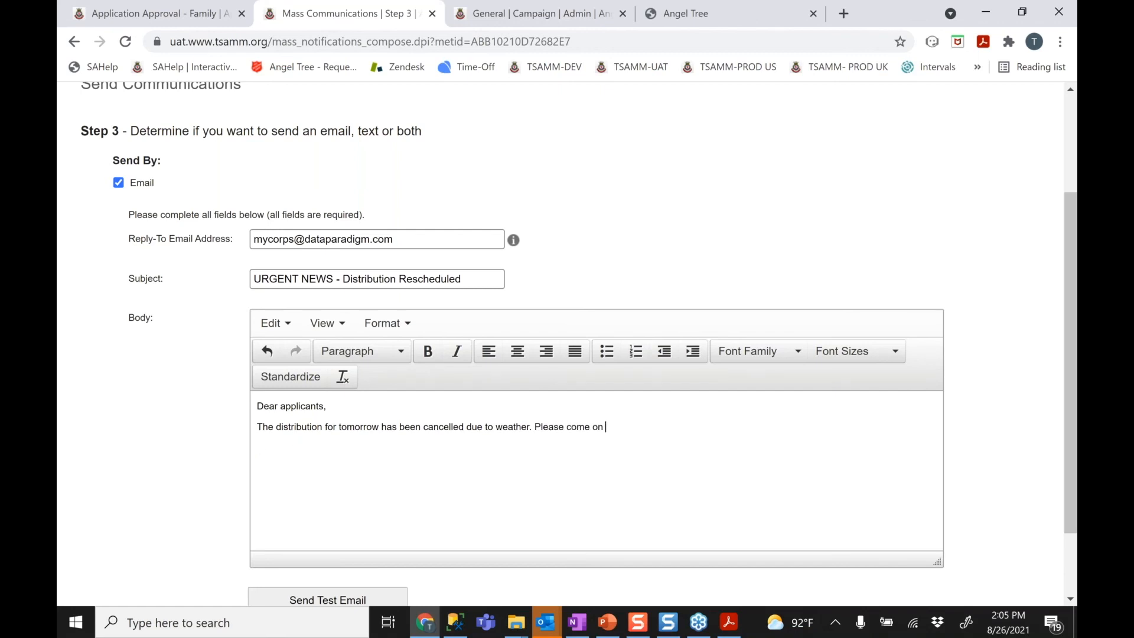
text(your)
key(BackSpace)
key(BackSpace)
key(BackSpace)
key(BackSpace)
key(BackSpace)
text(Tuesday at your same appointed time.)
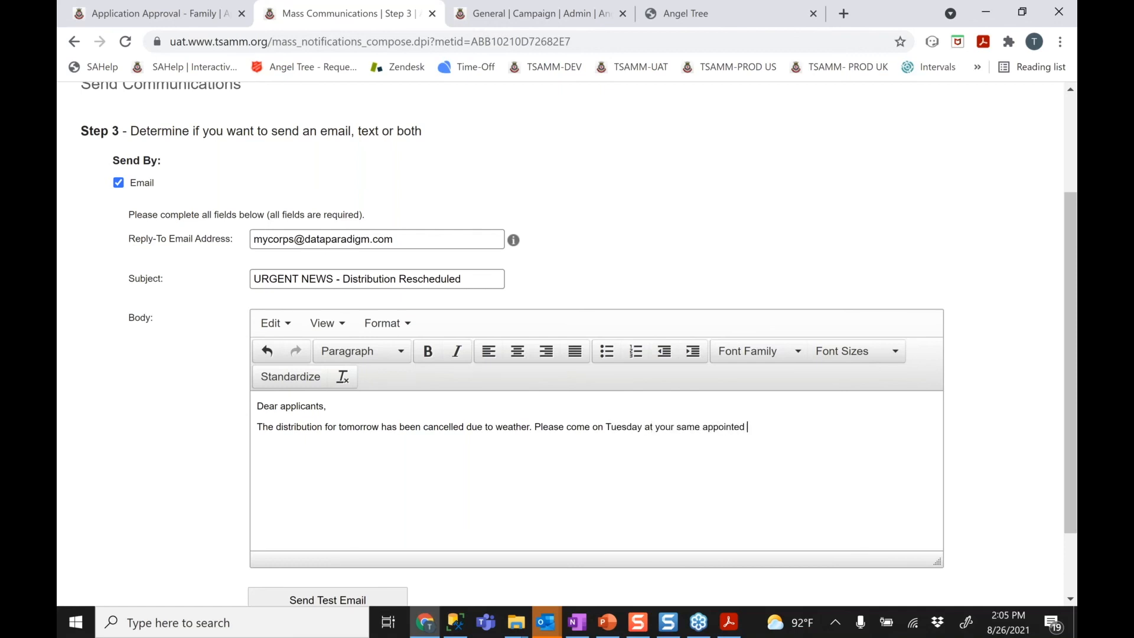
key(Return)
key(Return)
key(BackSpace)
key(BackSpace)
Make the 'Dear applicants,' greeting line bold
drag(340, 405, 224, 405)
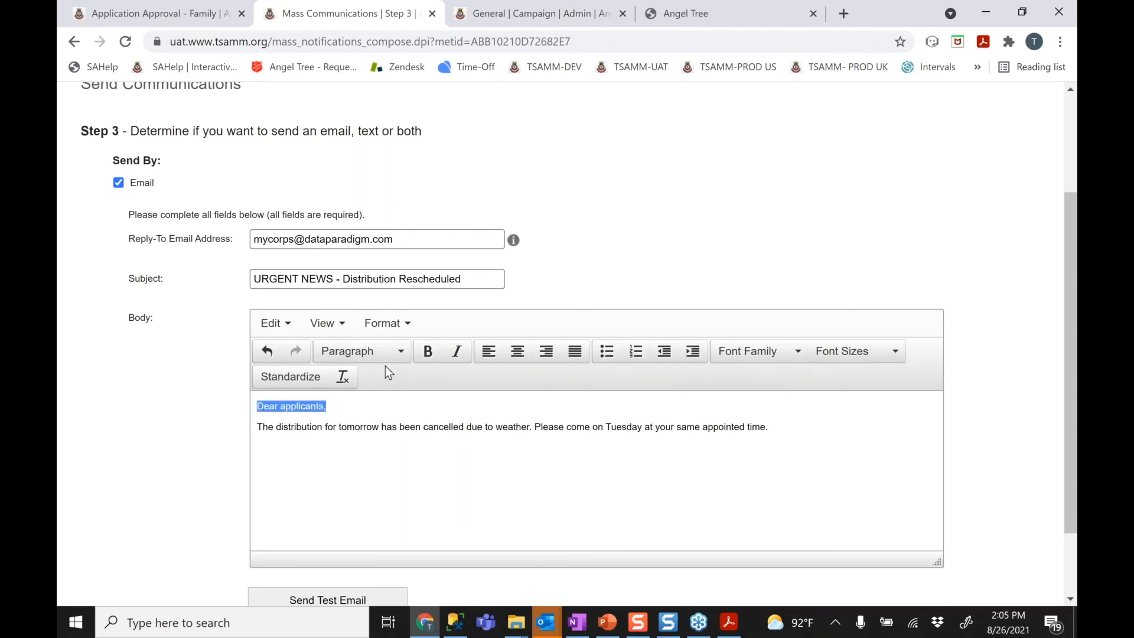
click(427, 351)
click(406, 427)
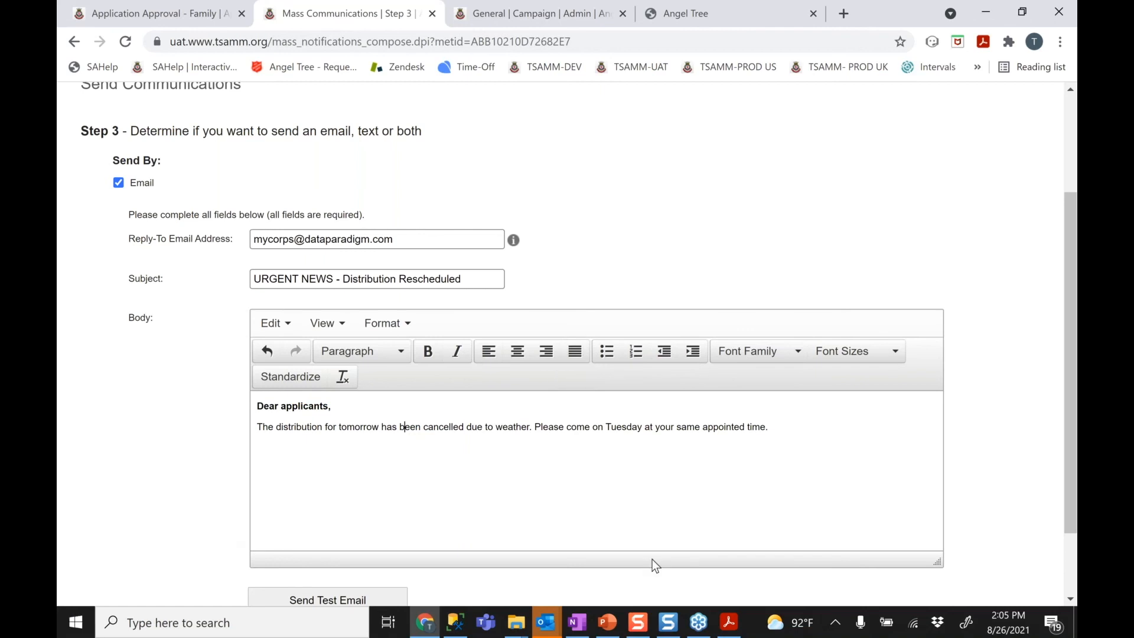
drag(1074, 408, 1074, 452)
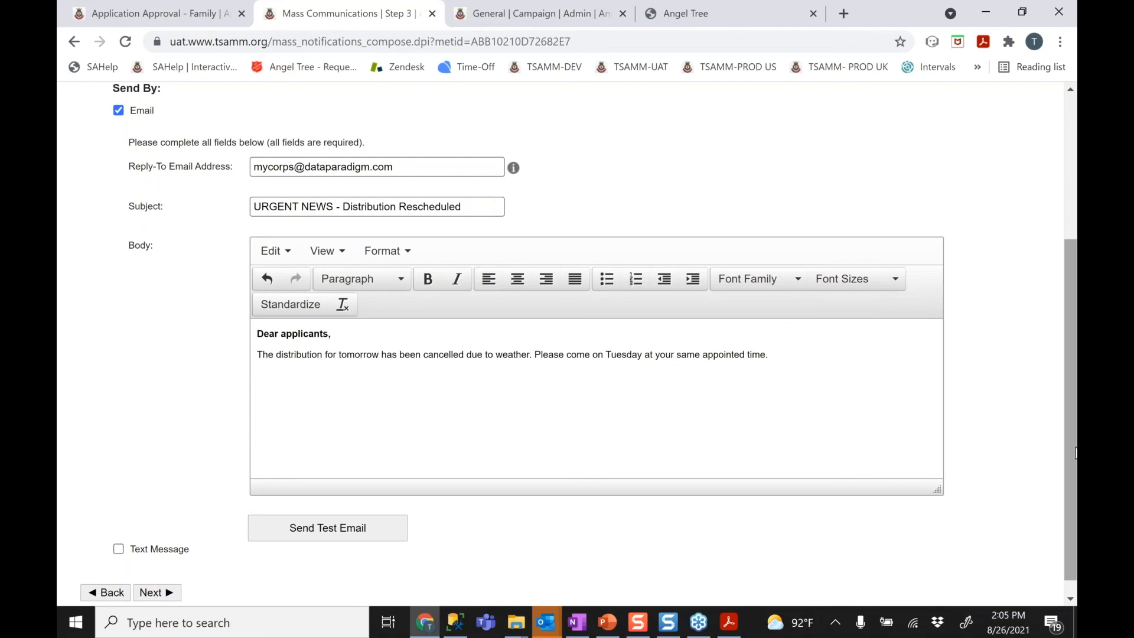
drag(1075, 453, 1074, 453)
Send a test copy of the email to a test recipient's e-mail address
click(345, 533)
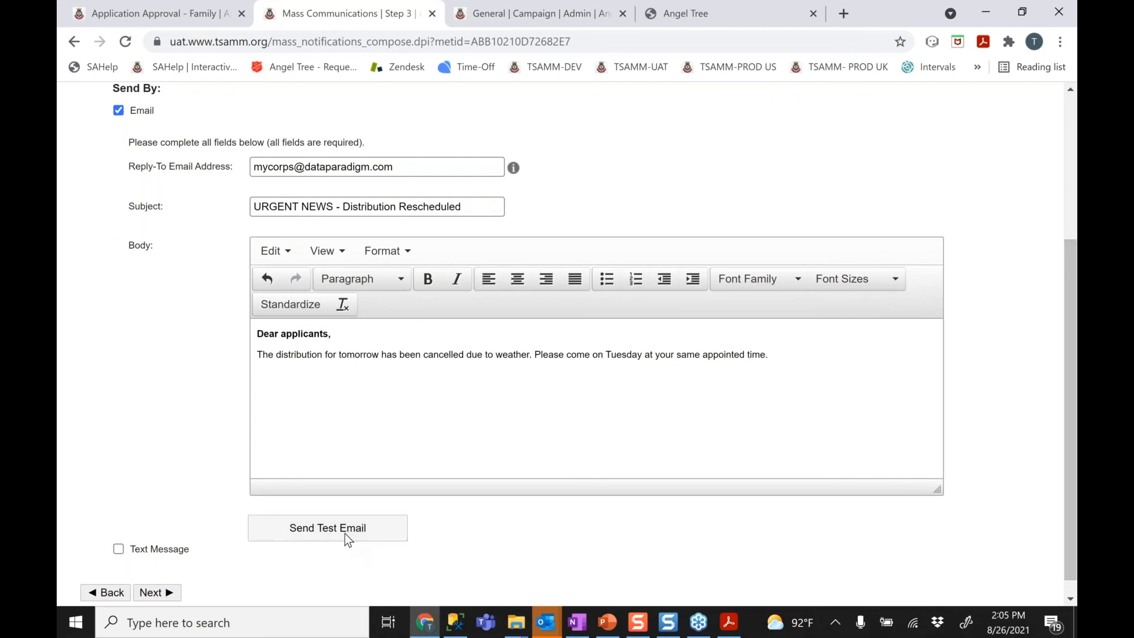
click(529, 336)
key(Return)
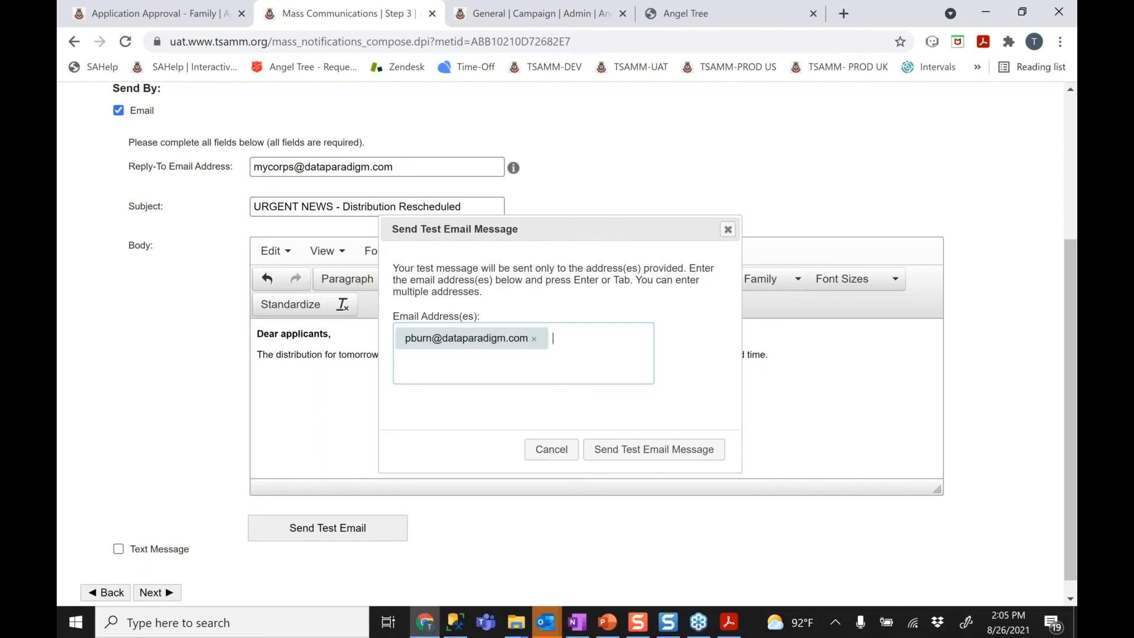
click(634, 455)
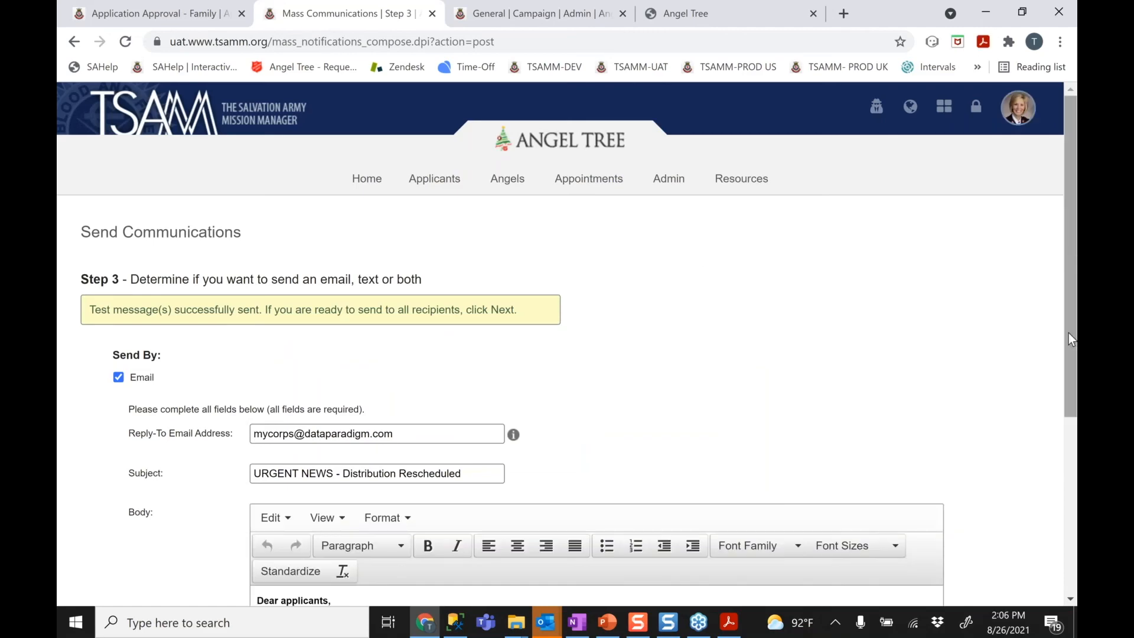
drag(1068, 335, 1060, 433)
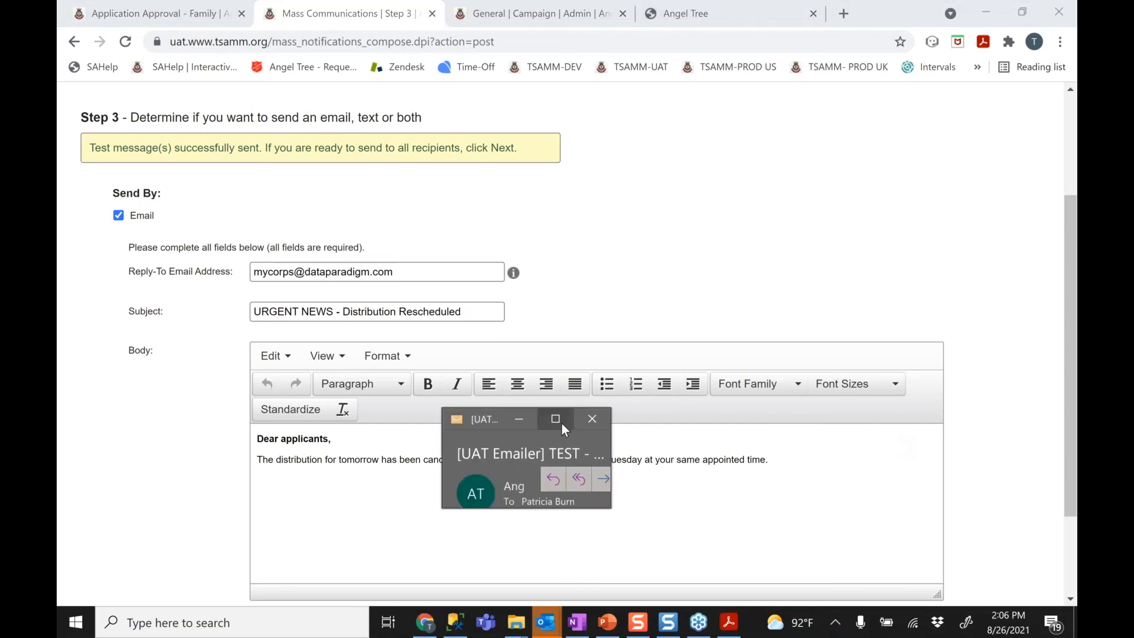
Open the test email in Outlook, download its pictures, review it, then minimize the window
click(561, 421)
click(300, 178)
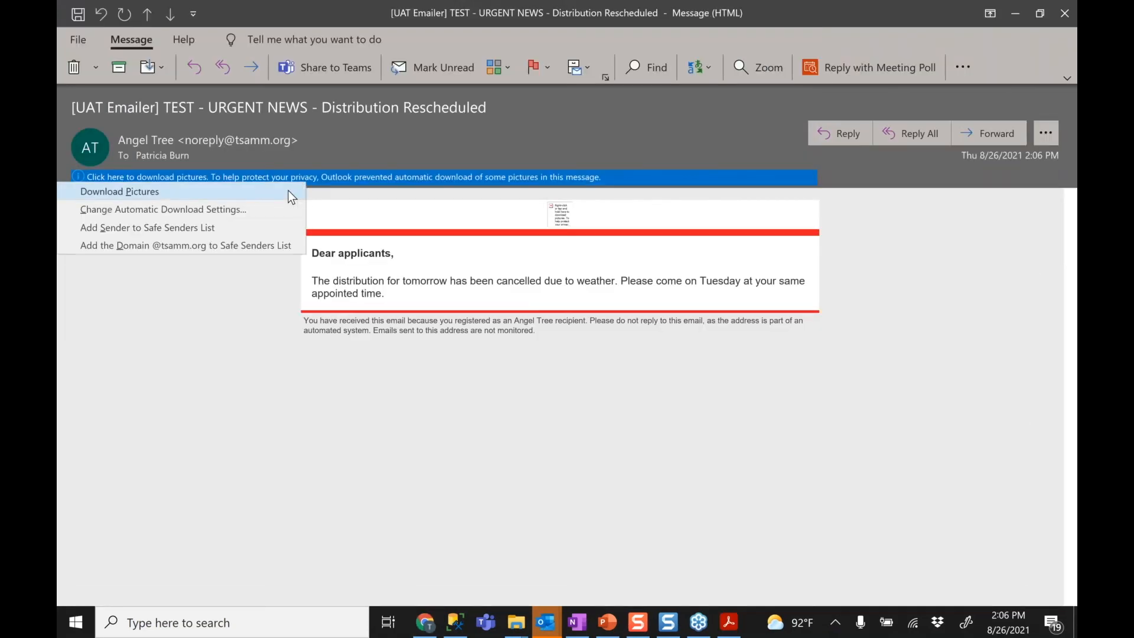
click(288, 190)
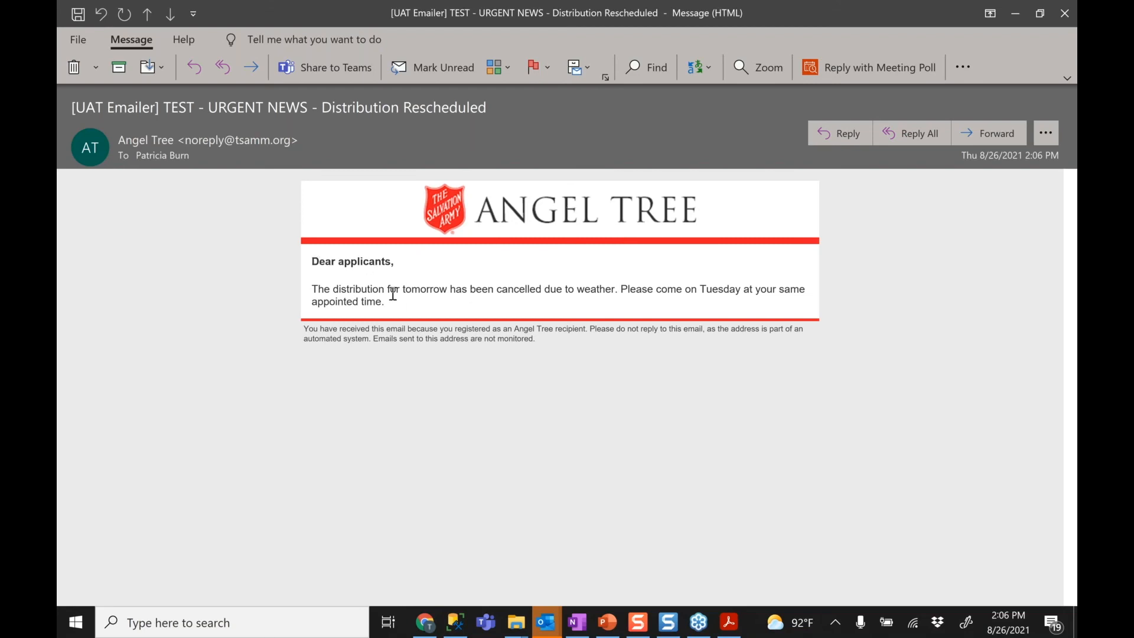
double_click(175, 109)
right_click(766, 6)
click(990, 59)
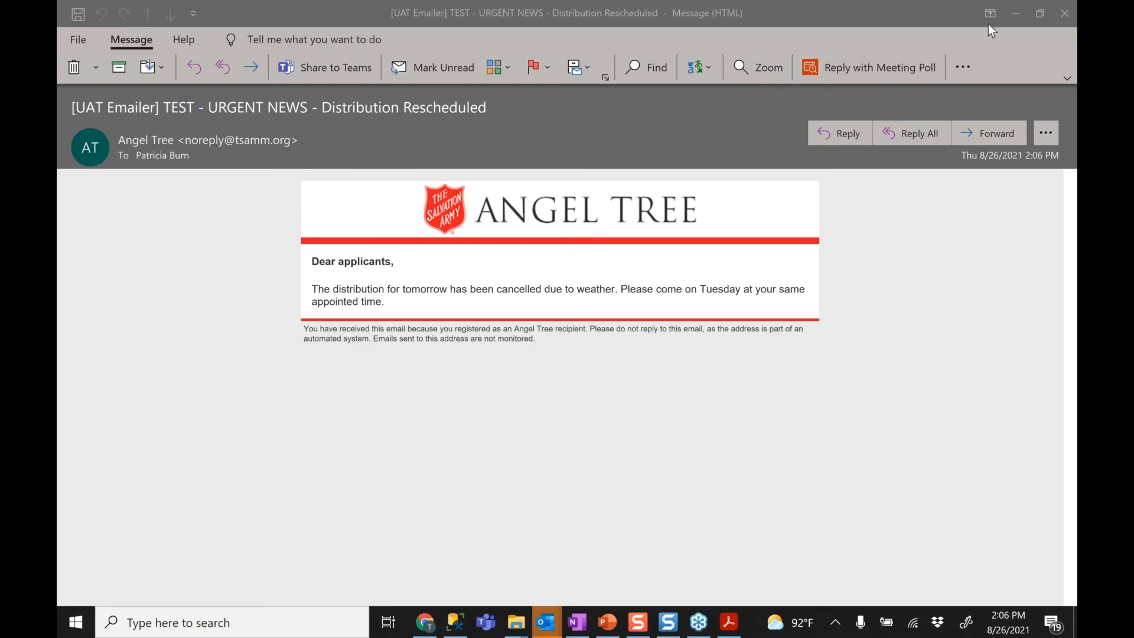
click(1015, 14)
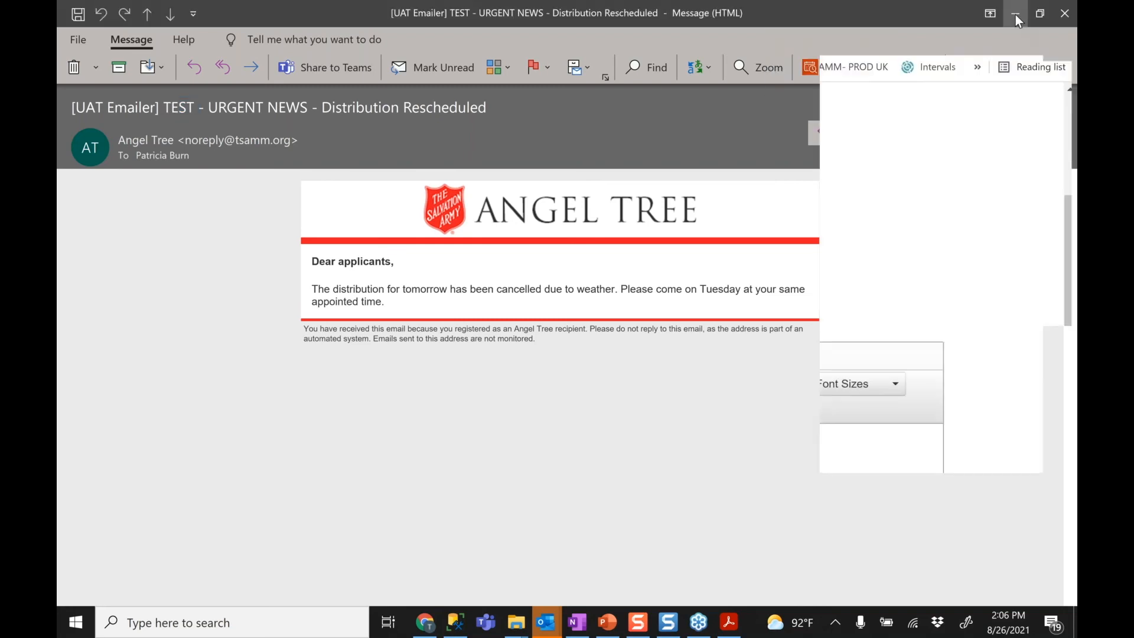
drag(1074, 393, 1067, 520)
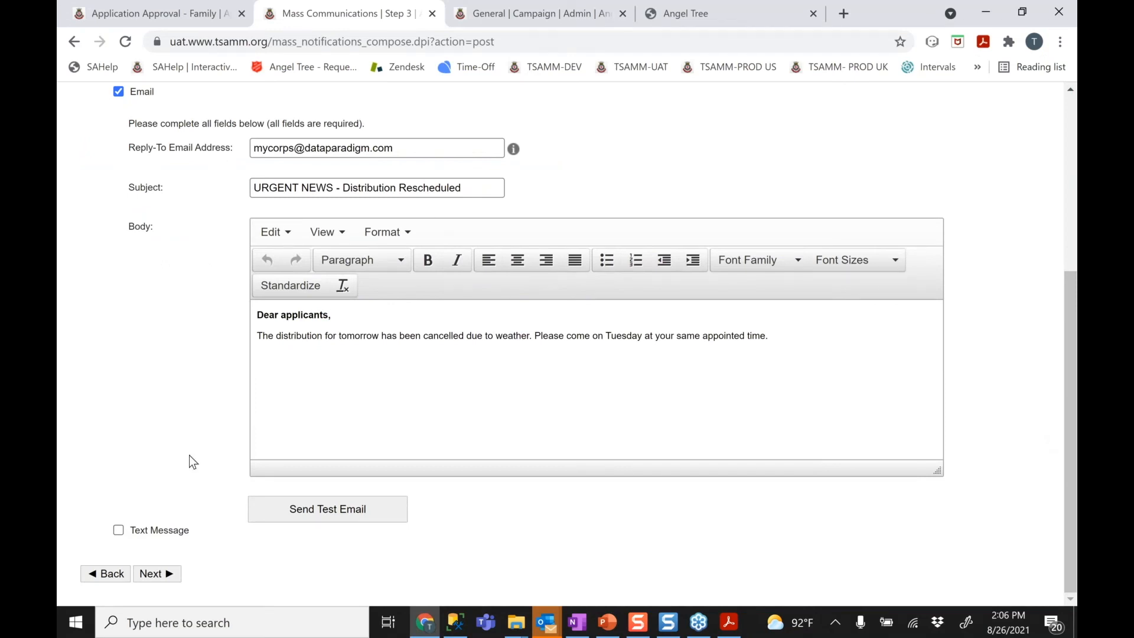
Add a text message to the communication and place the cursor in its Message box
click(119, 535)
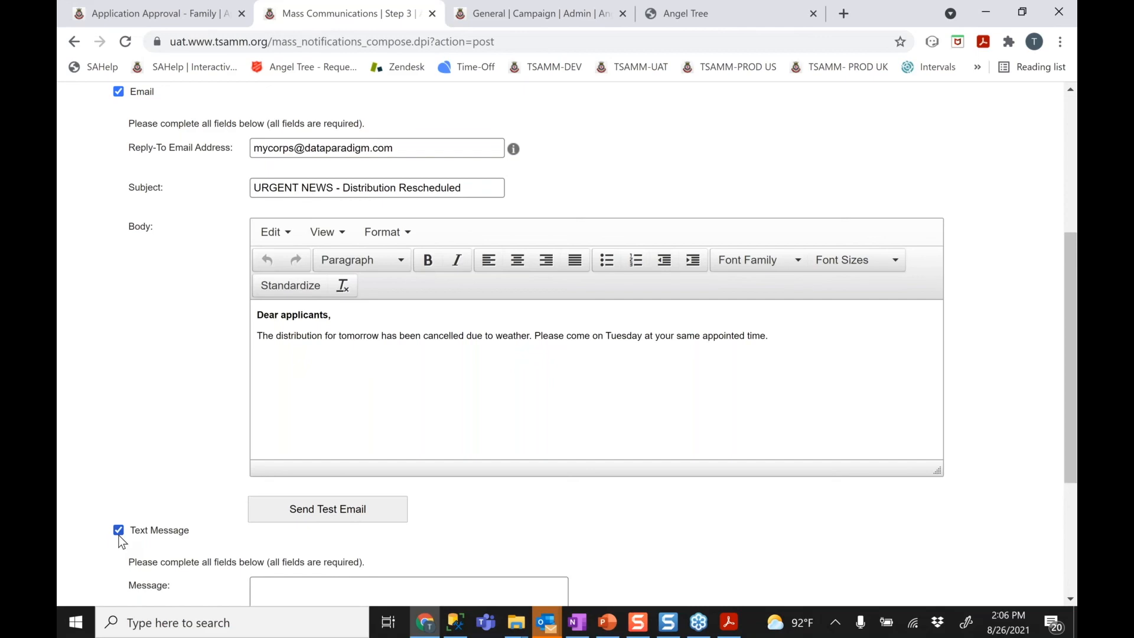
drag(1074, 476, 1076, 607)
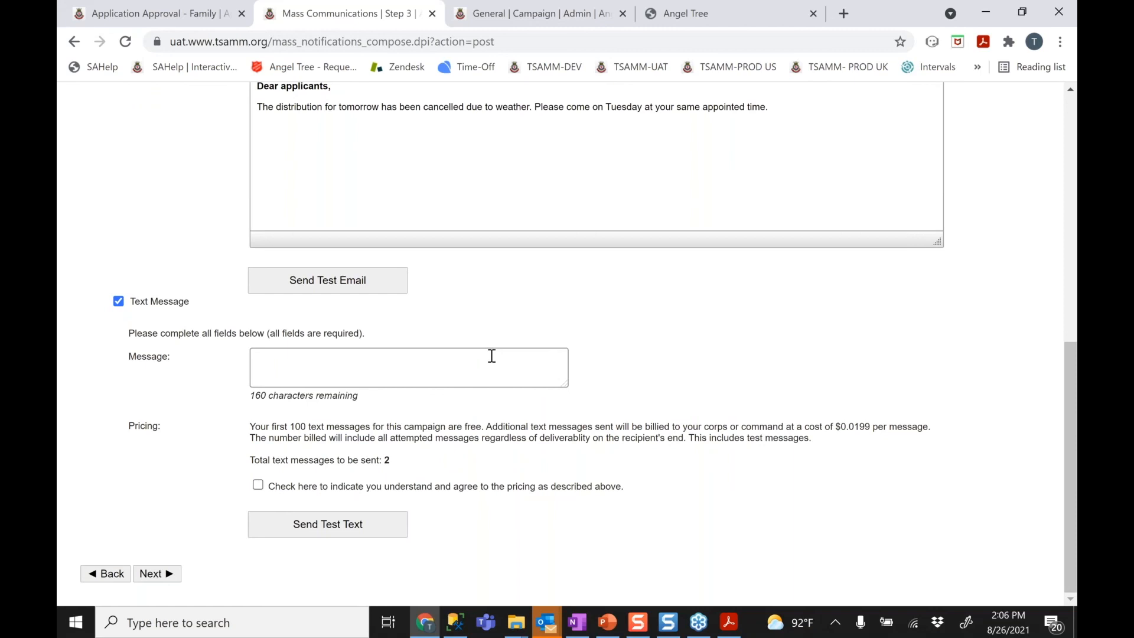
click(491, 356)
Start the text with 'IMPORTANT ANNOUNCEMENT - your schedule has changed'
text(Dis)
key(BackSpace)
key(BackSpace)
key(BackSpace)
text(AT)
key(BackSpace)
key(BackSpace)
text(IMPORTANT ANNOUNCEMENT)
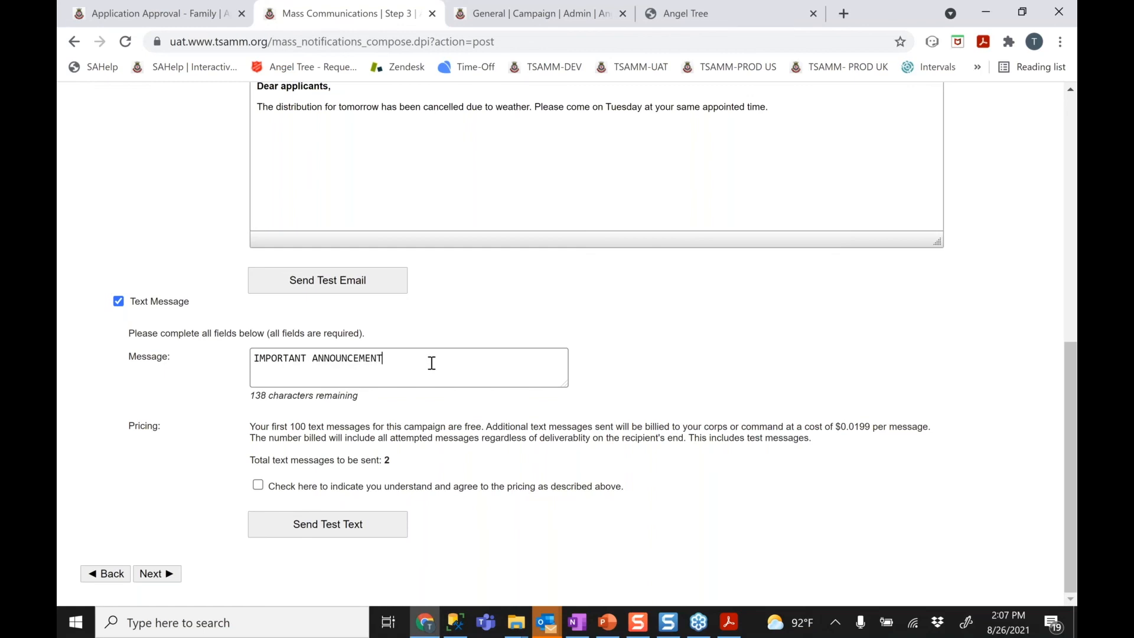
text( - your schedule has changed)
key(BackSpace)
key(BackSpace)
key(BackSpace)
key(BackSpace)
text(nged)
Finish it with 'for your Angel Tree appointment. Check your email for more details.'
text(for your)
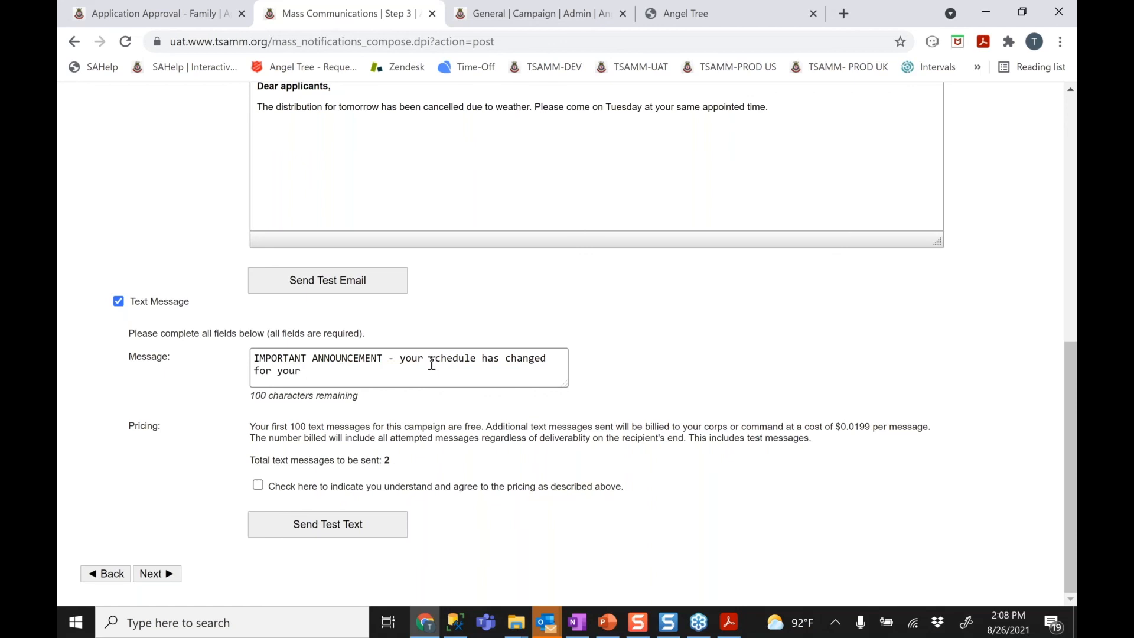
text( Angell Tre)
key(BackSpace)
key(BackSpace)
key(BackSpace)
key(BackSpace)
key(BackSpace)
key(BackSpace)
text(l T)
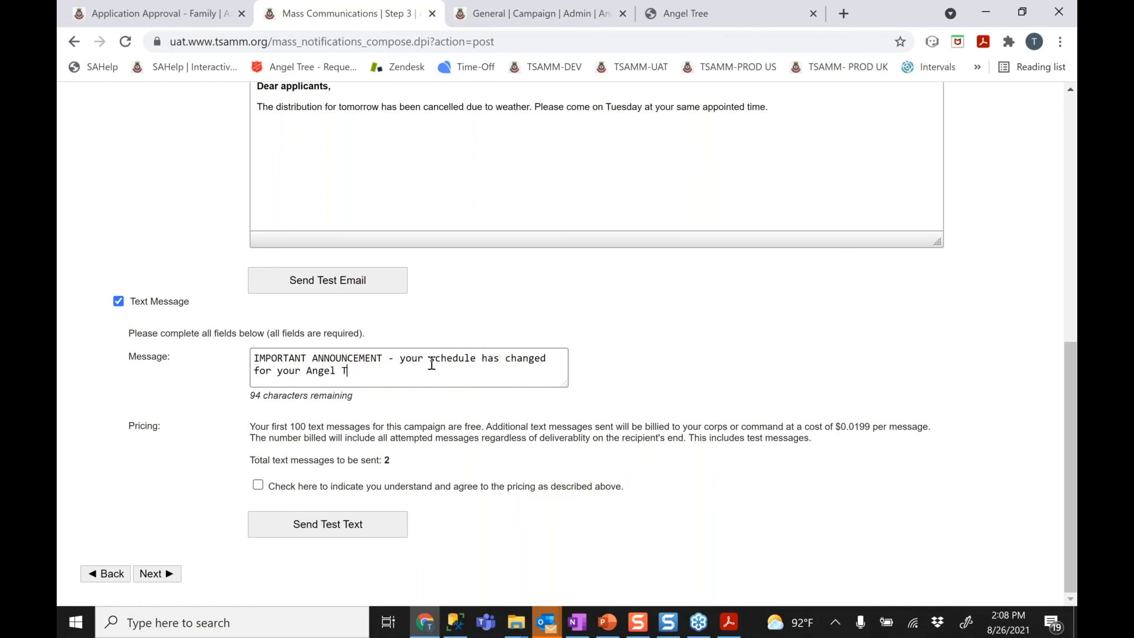
text(ree appointment. heck you)
key(BackSpace)
key(BackSpace)
key(BackSpace)
key(BackSpace)
key(BackSpace)
key(BackSpace)
key(BackSpace)
key(BackSpace)
text(Check your email for)
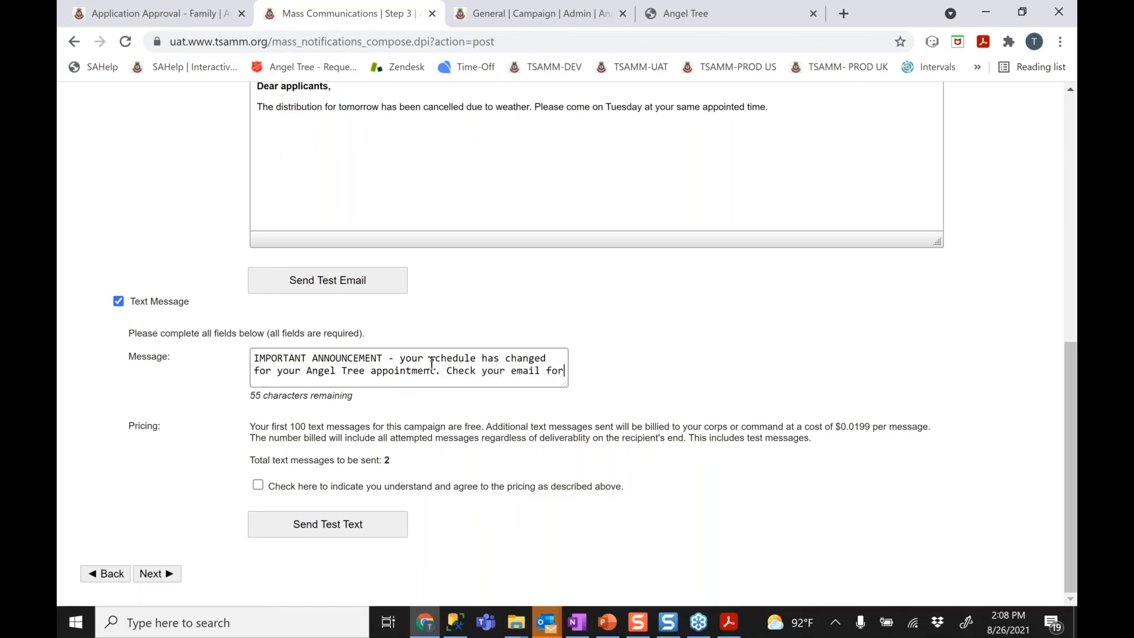
text( more details.)
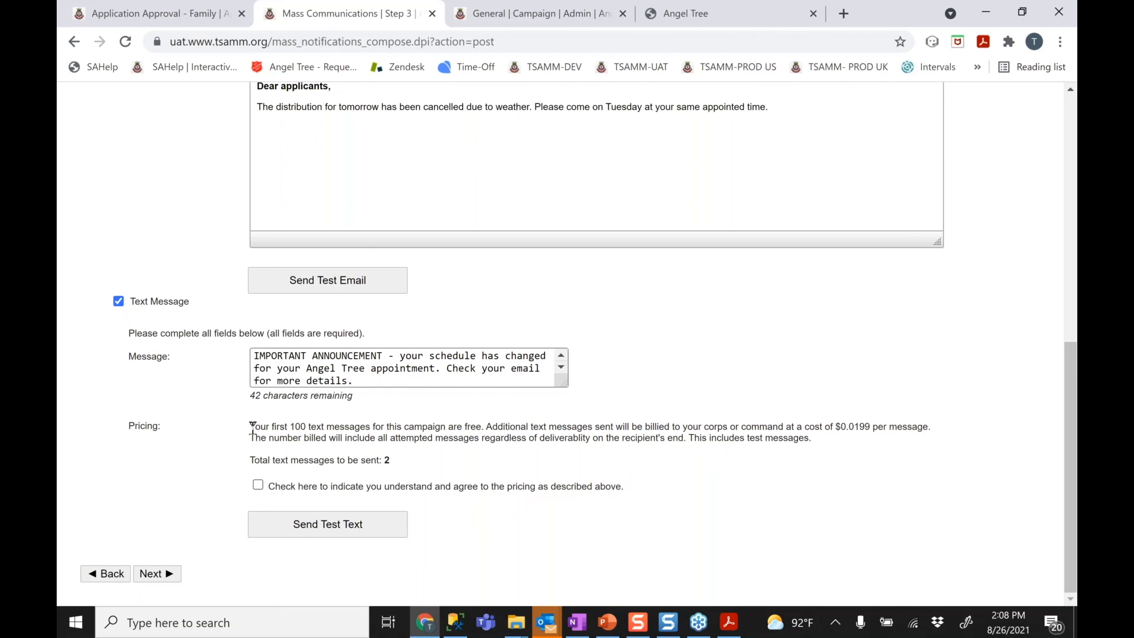
click(976, 62)
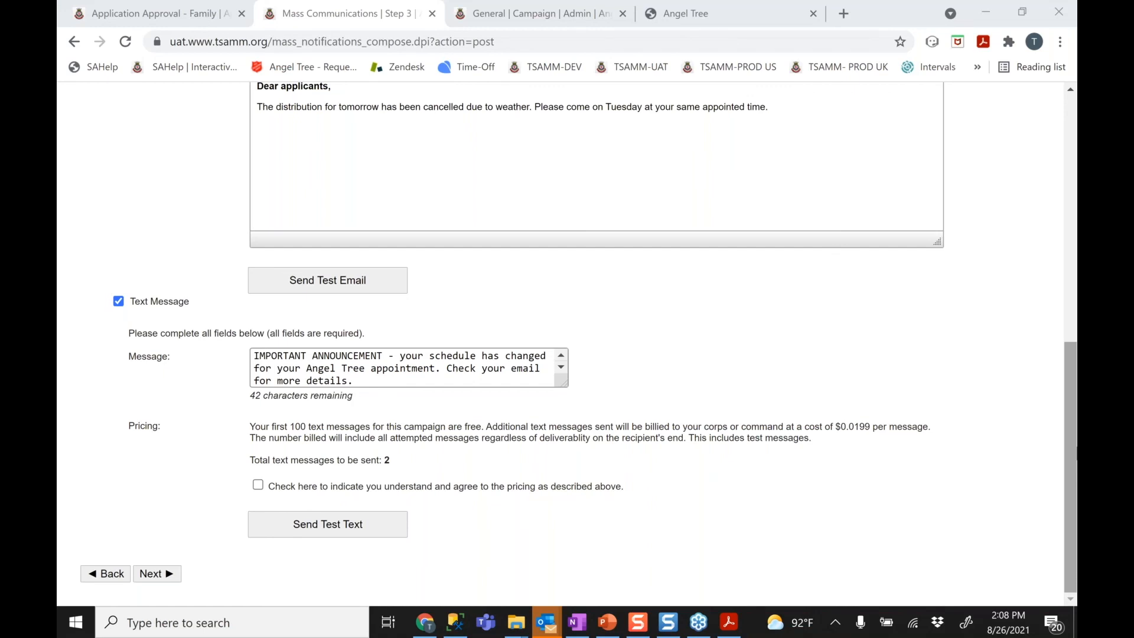
scroll(567, 337, up, 1)
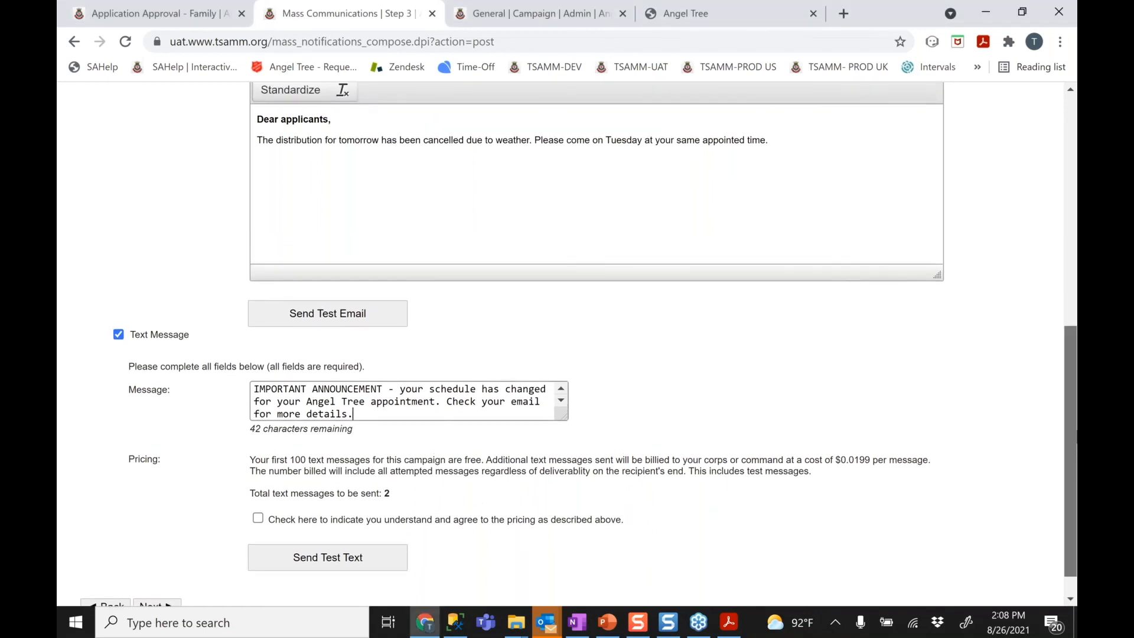
scroll(1076, 426, up, 2)
drag(1076, 427, 1071, 422)
drag(1071, 422, 1071, 451)
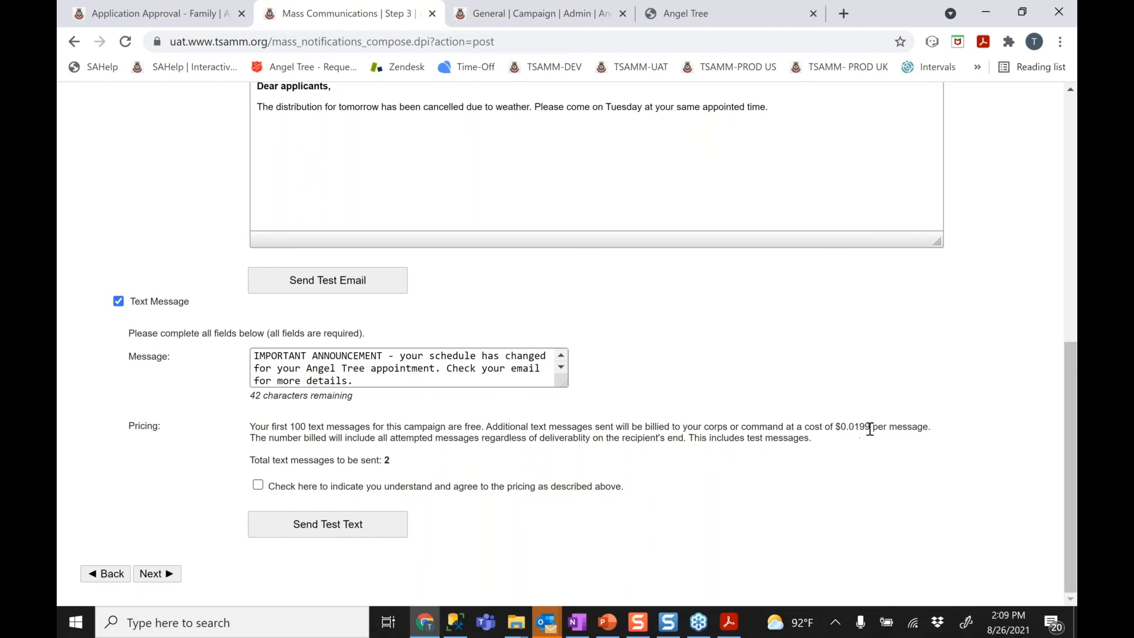
drag(870, 429, 837, 431)
Agree to the text message pricing terms, cancelling the Send Test Text form unsent
click(258, 485)
click(335, 525)
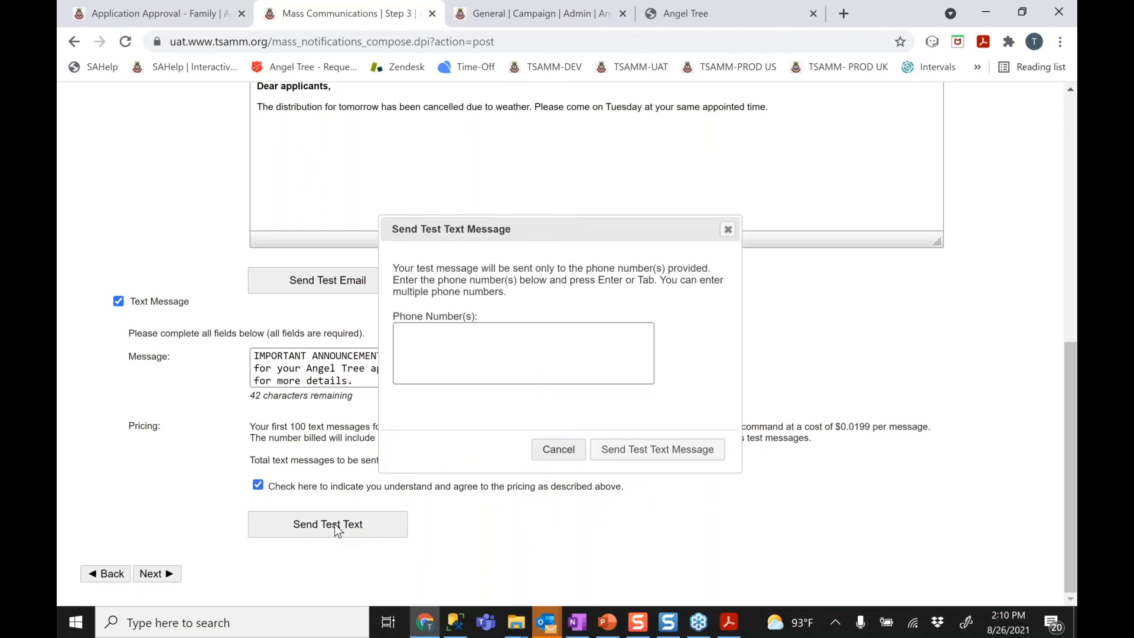
click(425, 364)
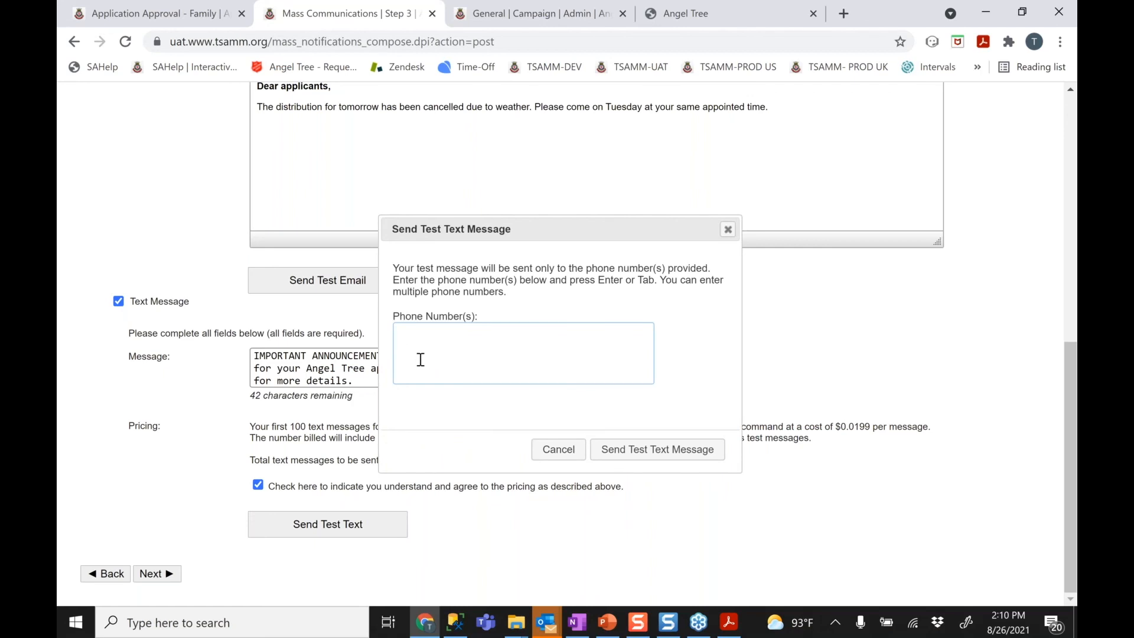
click(540, 448)
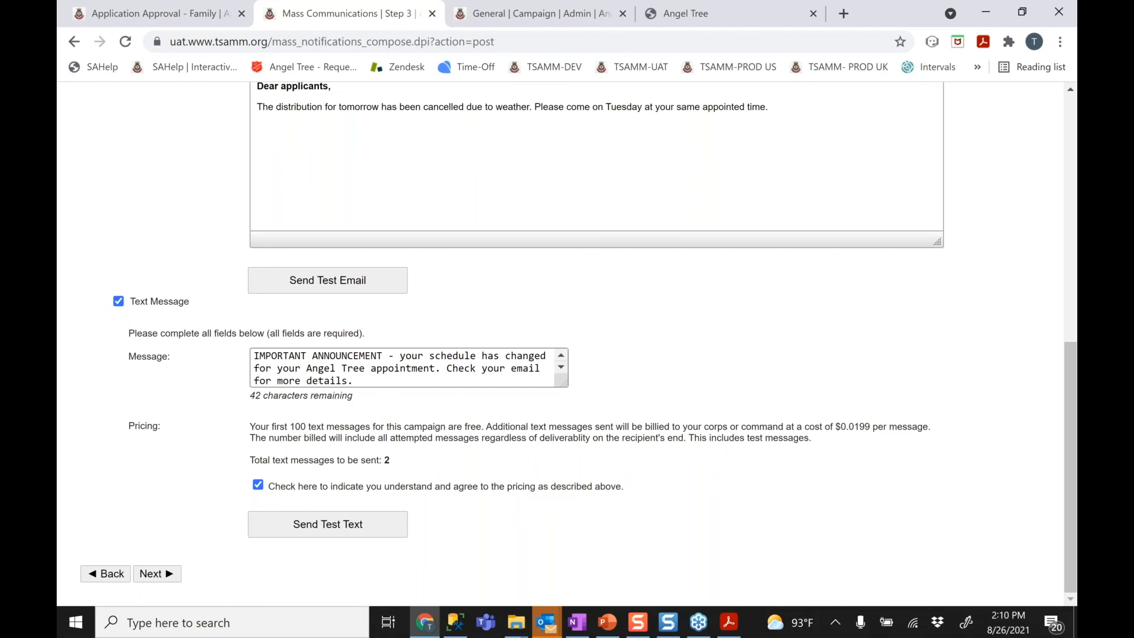
Advance to Step 4 and highlight the email's '(plus 1 additional)' recipient note
click(175, 574)
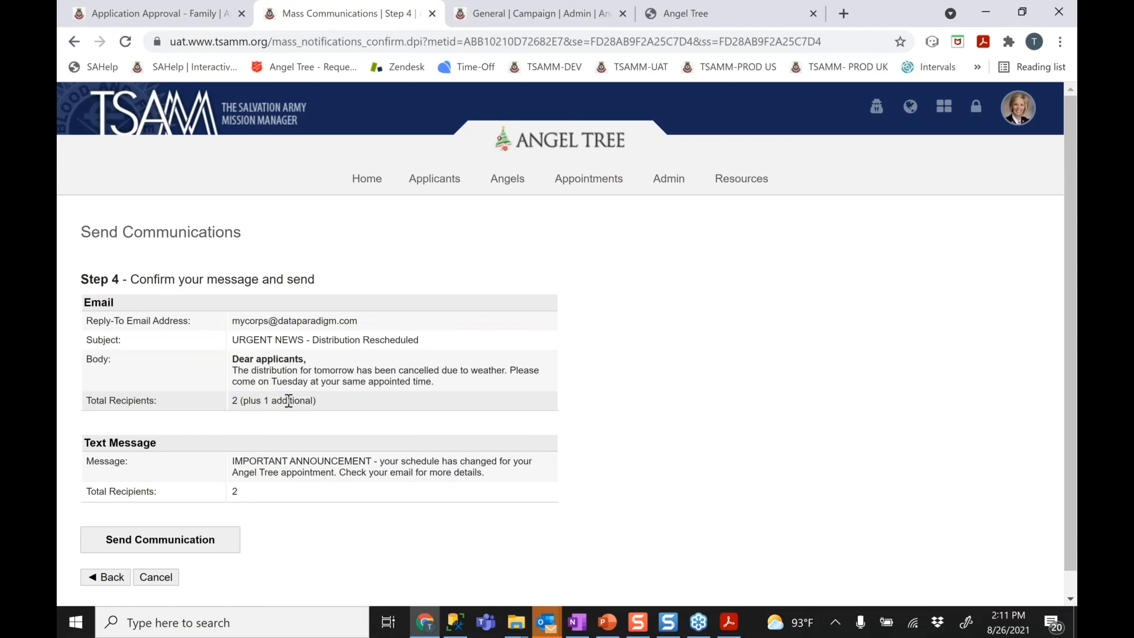
drag(239, 400, 302, 405)
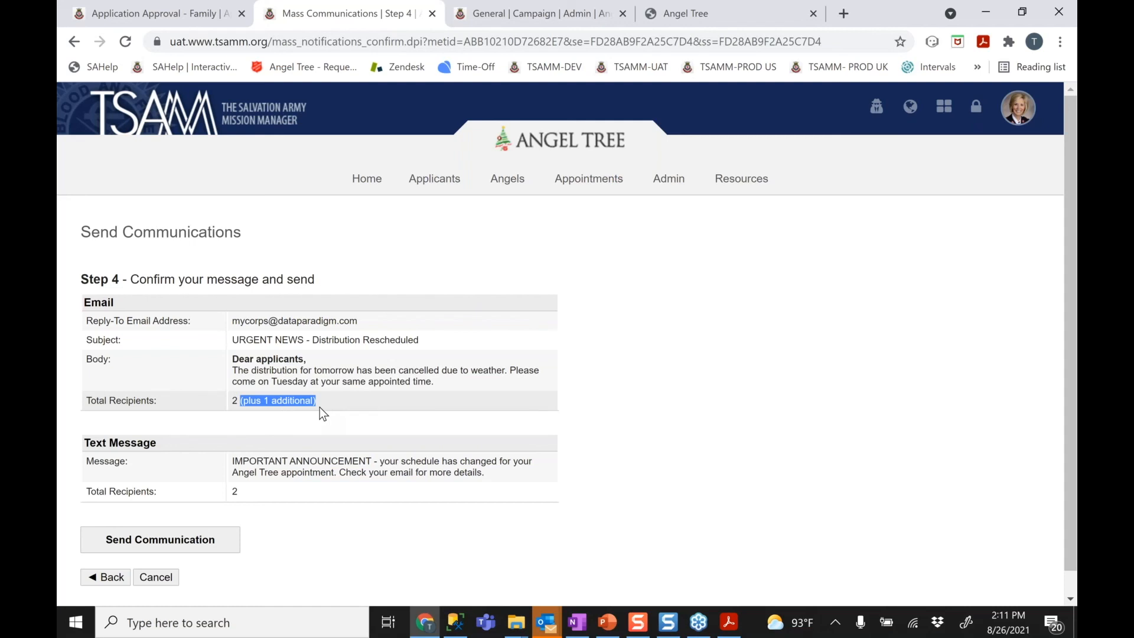
click(266, 403)
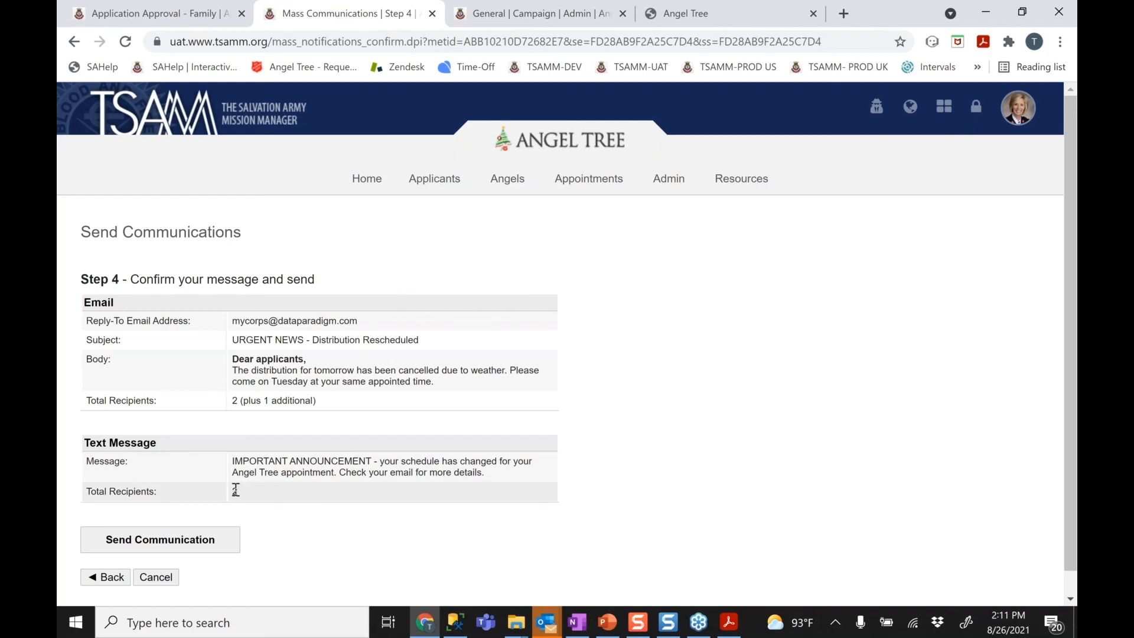
Send the email and text message, then close the wizard back to Angel Tree home
click(140, 540)
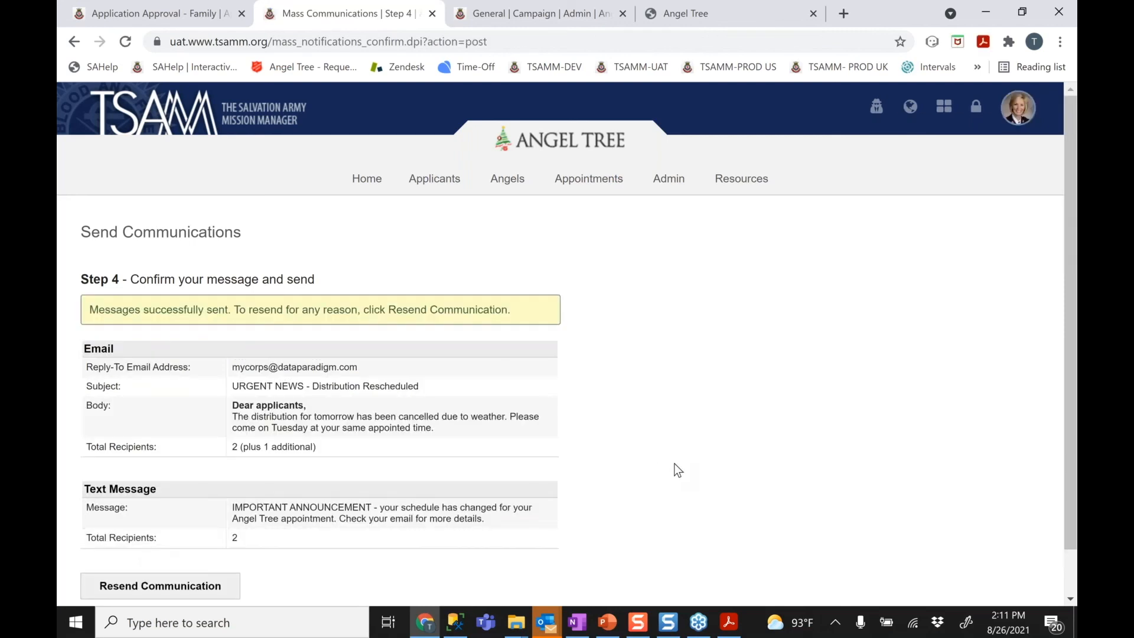
drag(1071, 338, 1067, 388)
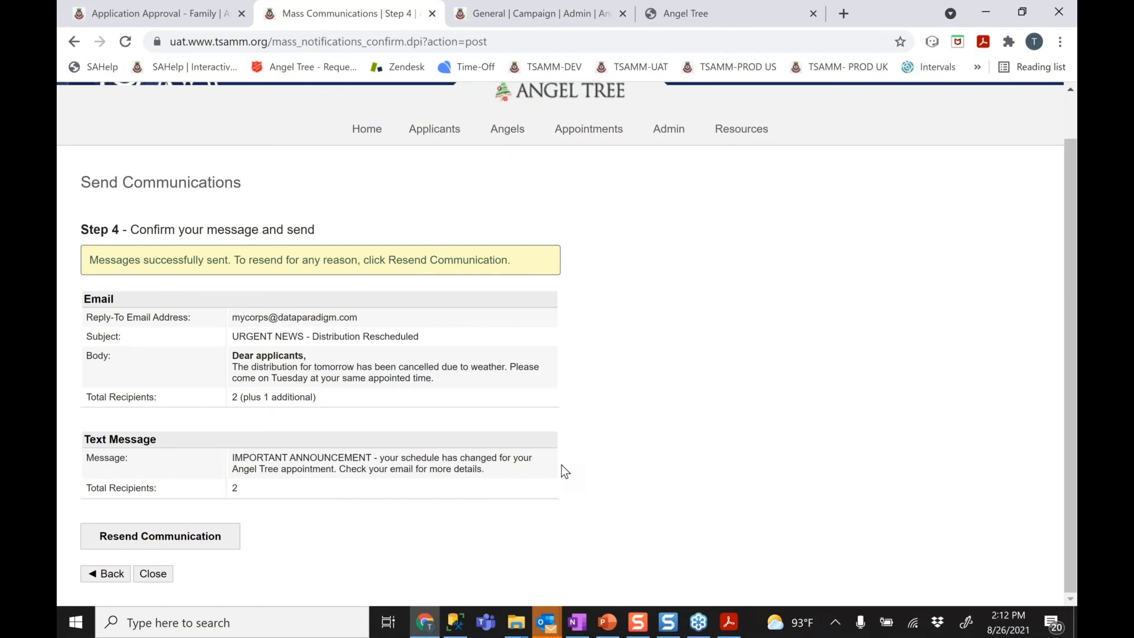
click(153, 574)
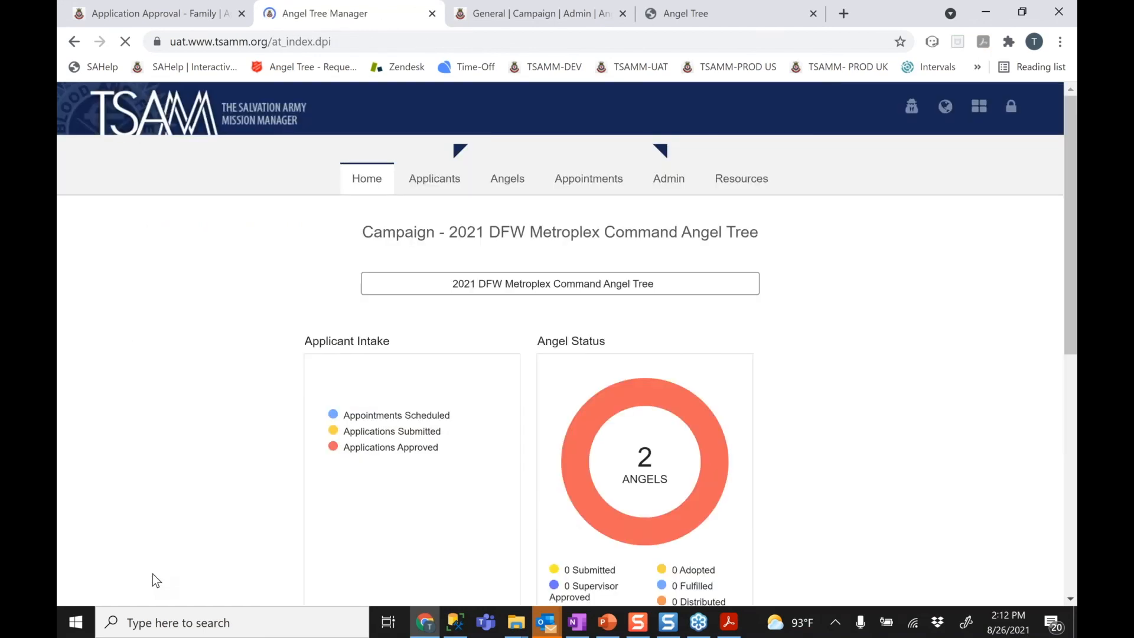